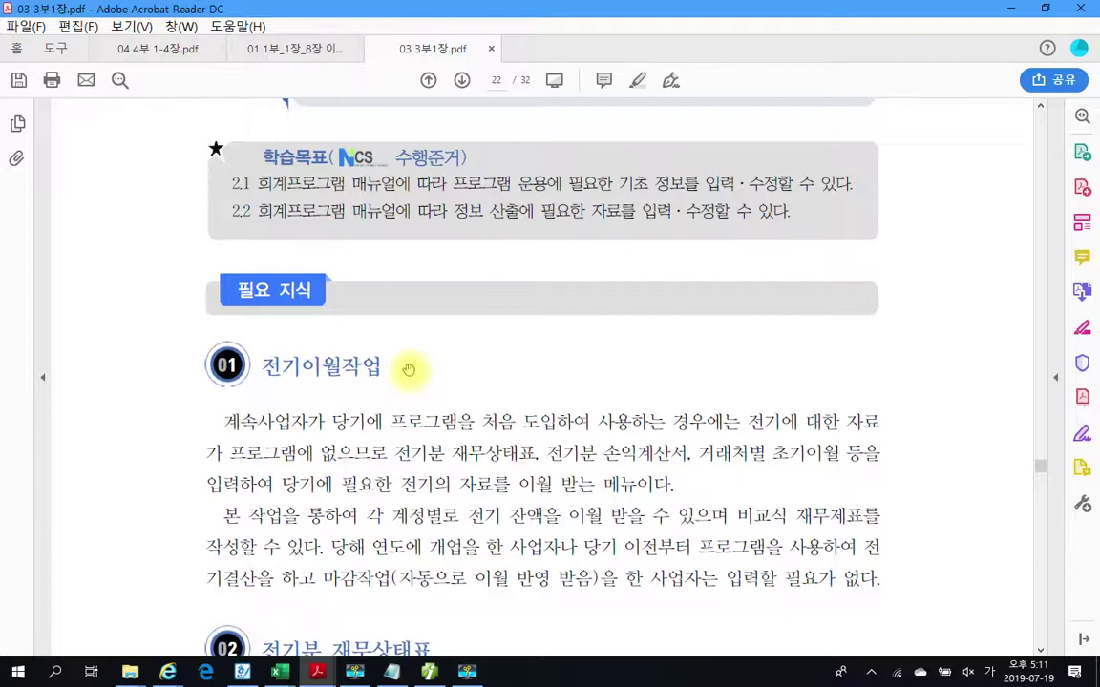
Box the 전기이월작업 explanation with the screen pen and underline its key terms, from 전기분 재무상태표 to the closing no-entry-needed phrase
scroll(409, 369, "down", 2)
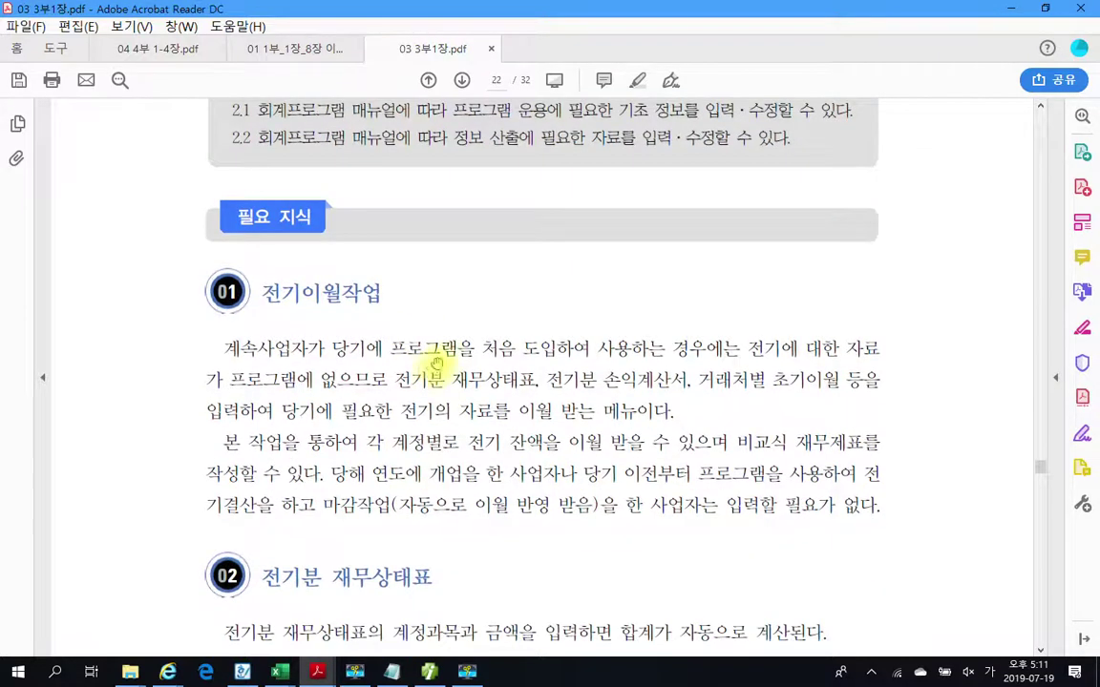
left_click_drag(189, 325, 924, 547)
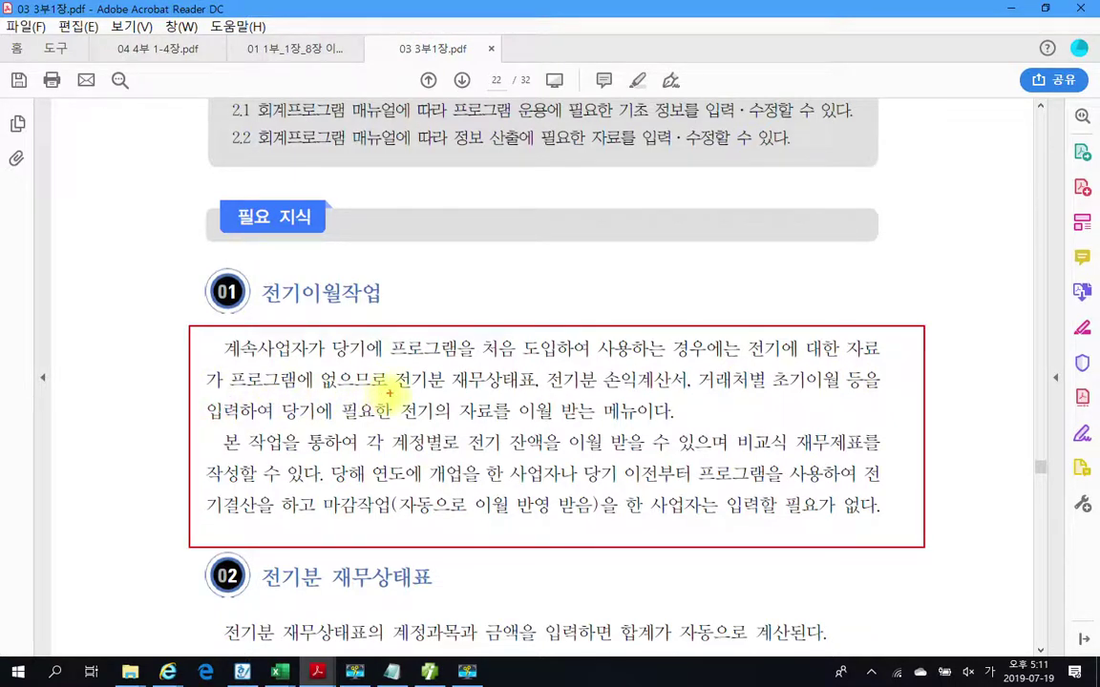
left_click_drag(392, 386, 827, 390)
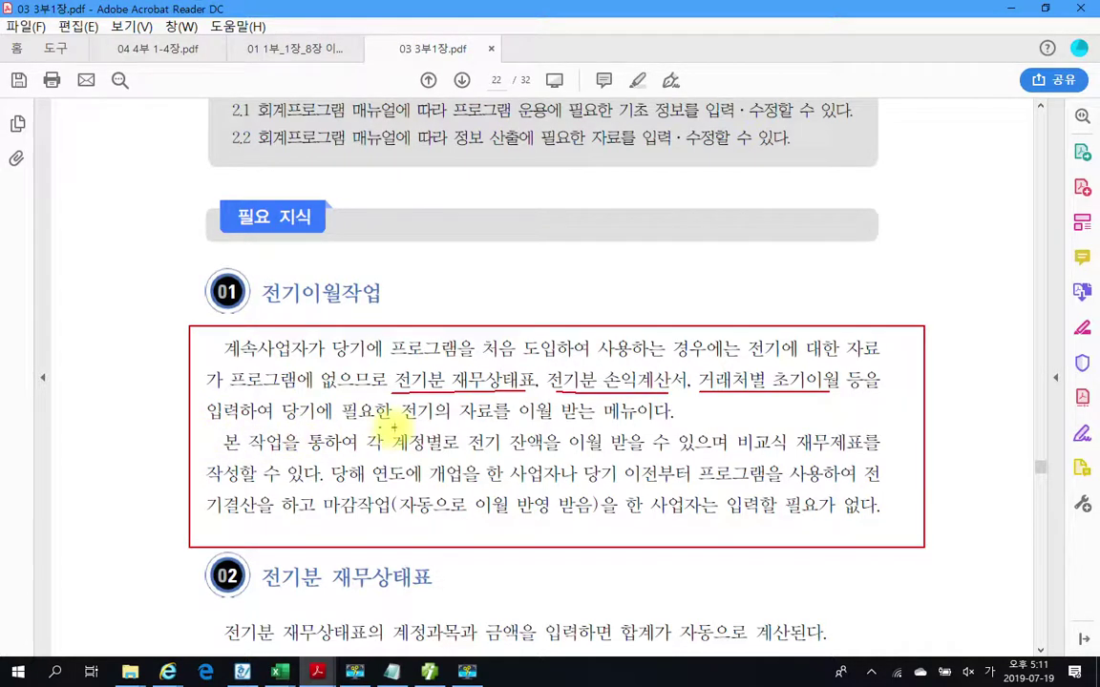
left_click_drag(395, 417, 638, 423)
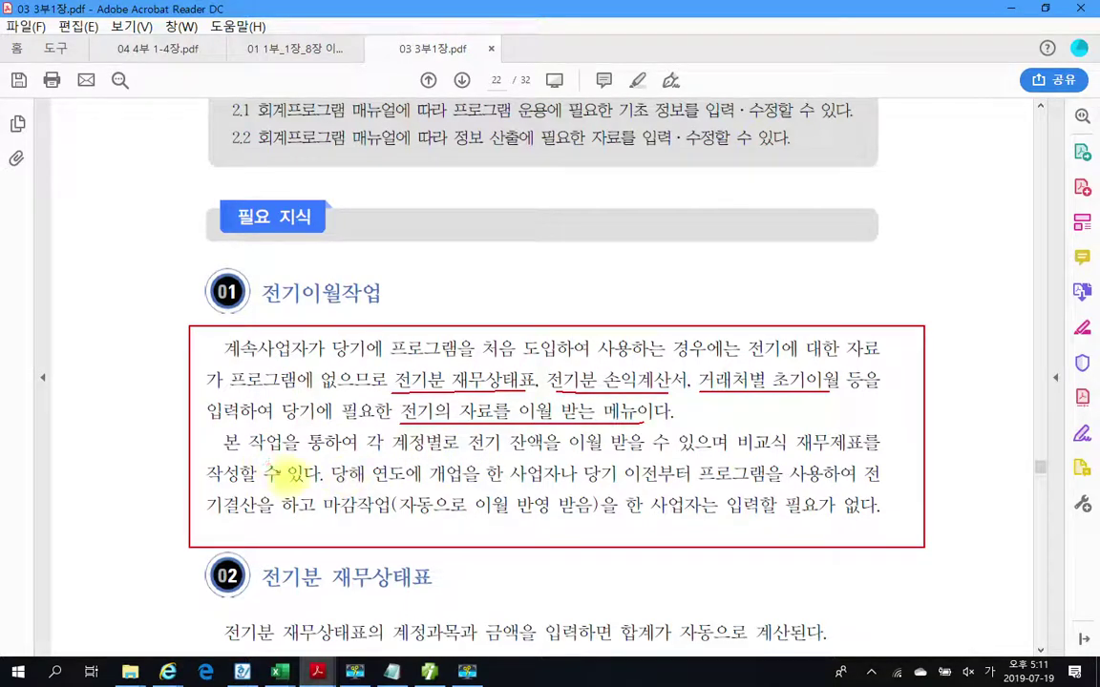
left_click_drag(737, 457, 865, 457)
left_click_drag(459, 378, 488, 357)
mouse_move(642, 382)
left_mouse_down()
mouse_move(648, 363)
mouse_move(688, 370)
left_mouse_up()
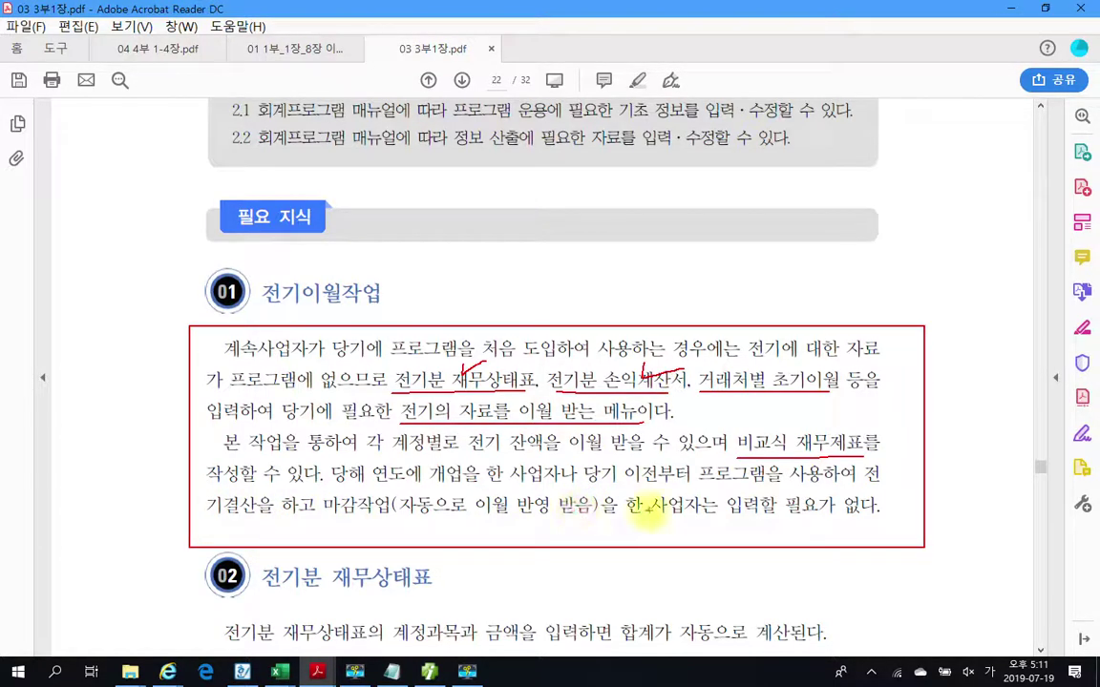
left_click_drag(726, 514, 876, 514)
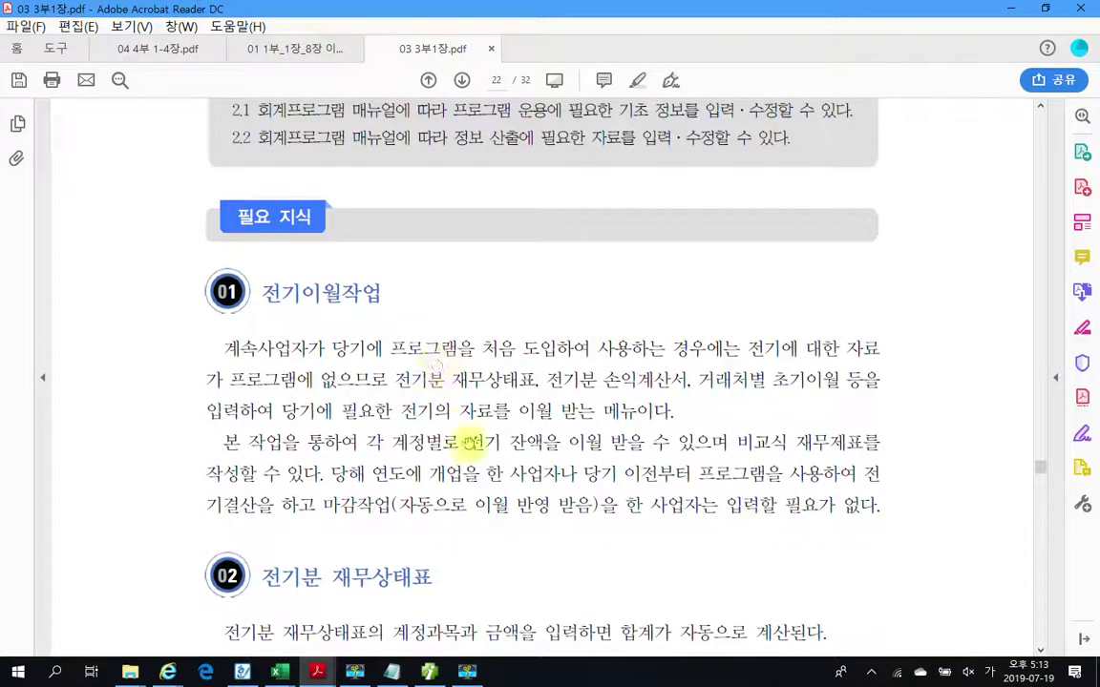
Box note ① of the 전기분재무상태표 tips and underline 대손충당금, 감가상각누계액 and 차감계정
scroll(473, 448, "down", 5)
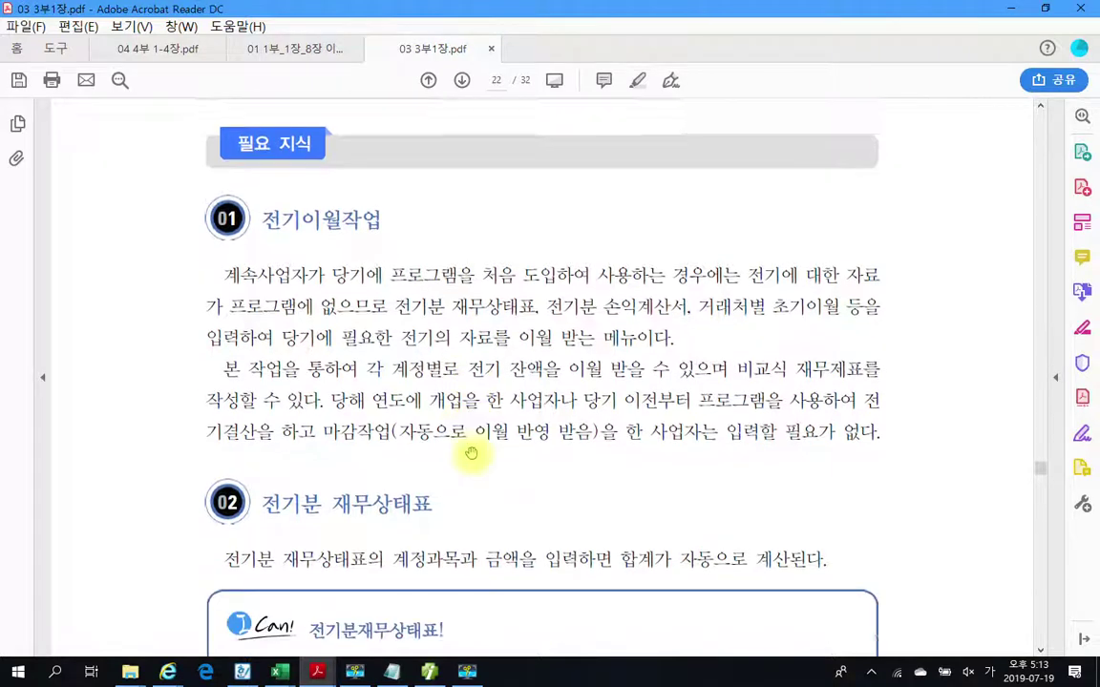
scroll(471, 452, "down", 1)
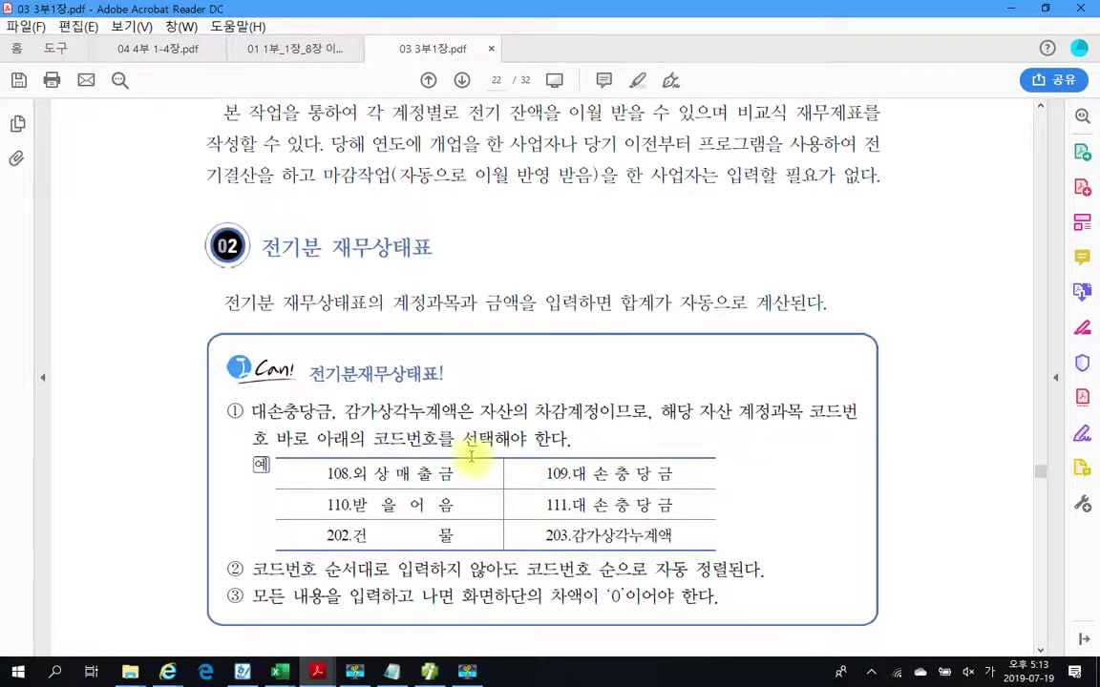
scroll(474, 460, "down", 1)
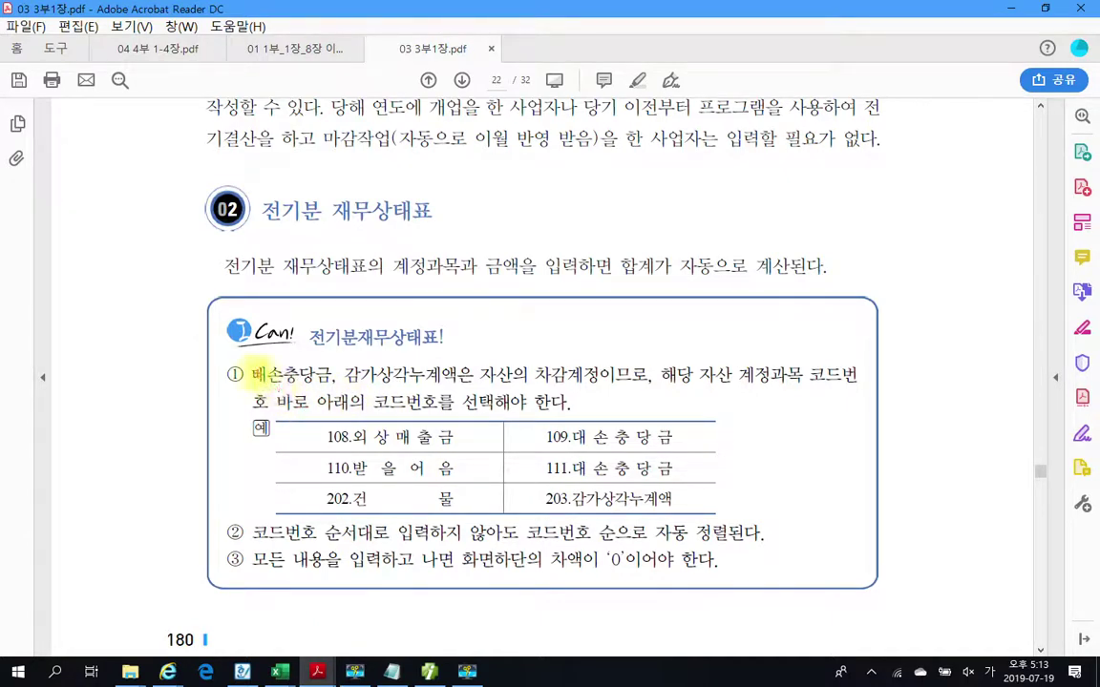
mouse_move(254, 366)
left_mouse_down()
mouse_move(570, 410)
mouse_move(888, 410)
left_mouse_up()
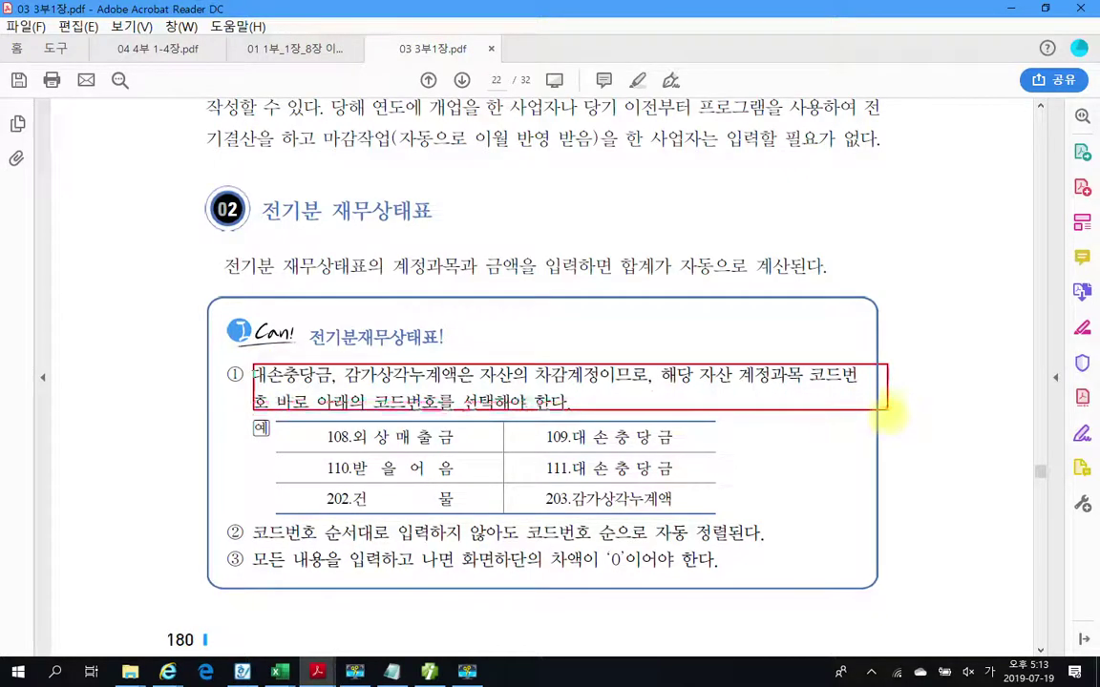
mouse_move(253, 387)
left_mouse_down()
mouse_move(468, 389)
mouse_move(457, 388)
left_mouse_up()
left_click_drag(534, 387, 599, 388)
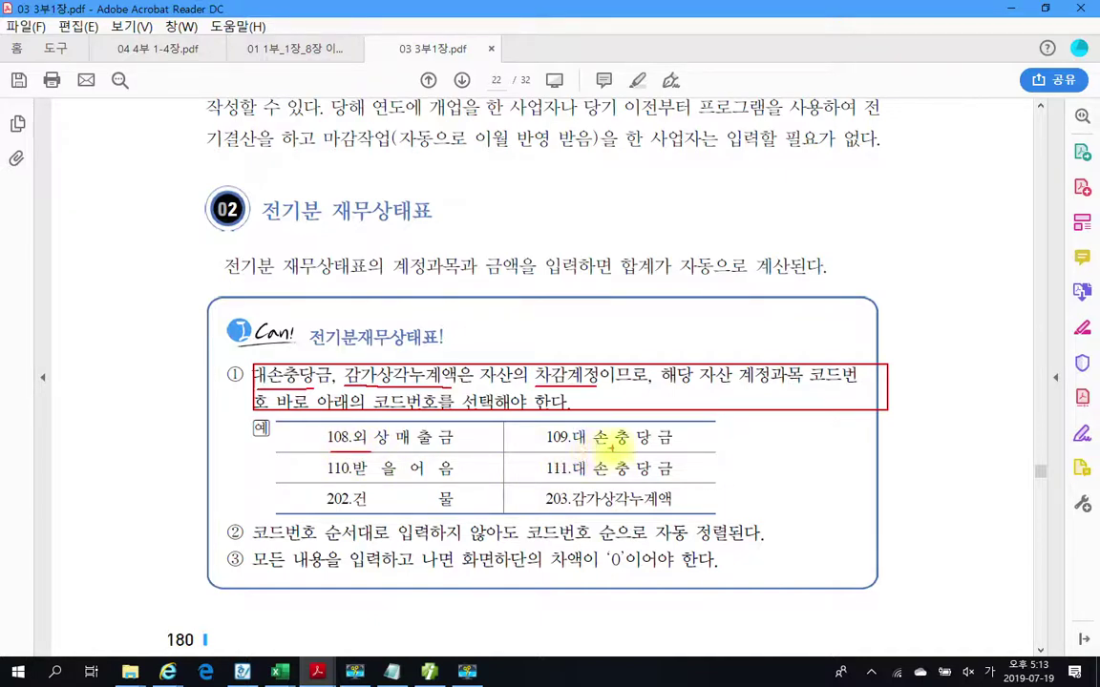
Mark the example account codes by underlining 110 and 감가상각누계액 and circling 109, 111 and 203
left_click_drag(544, 446, 571, 444)
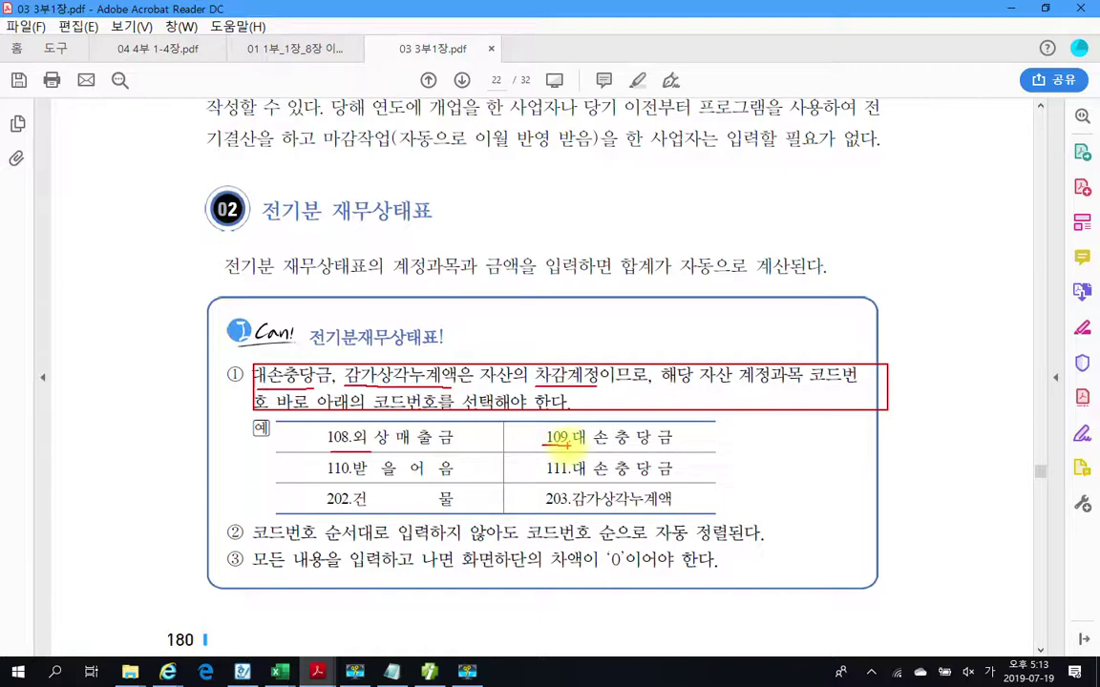
left_click_drag(543, 475, 569, 475)
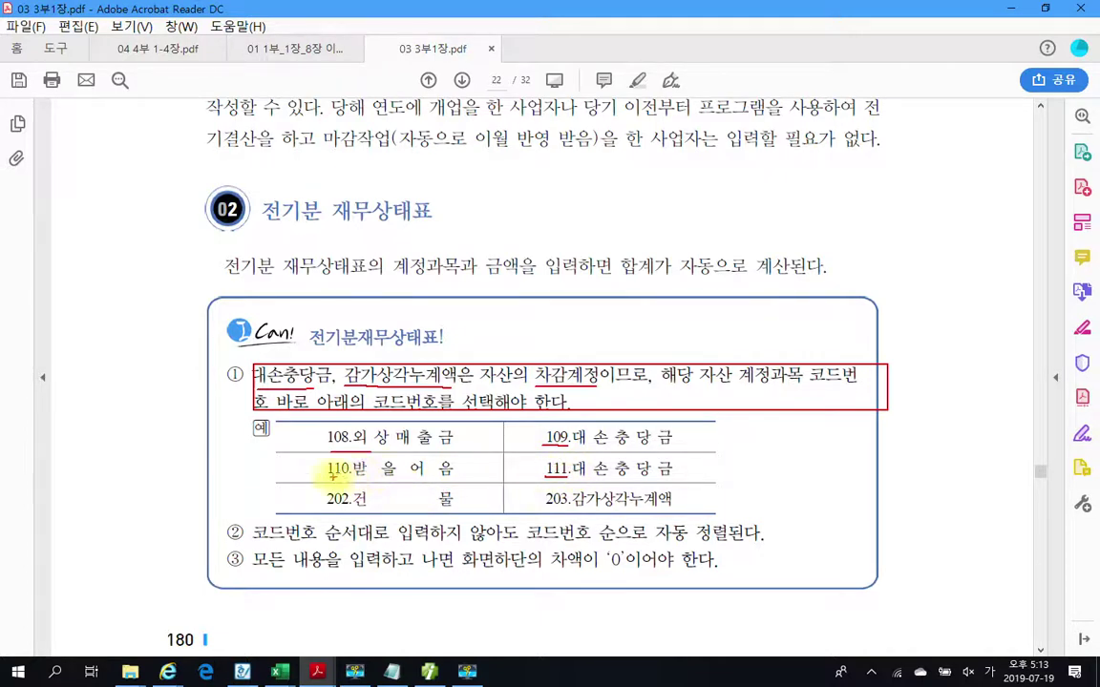
left_click_drag(330, 478, 353, 478)
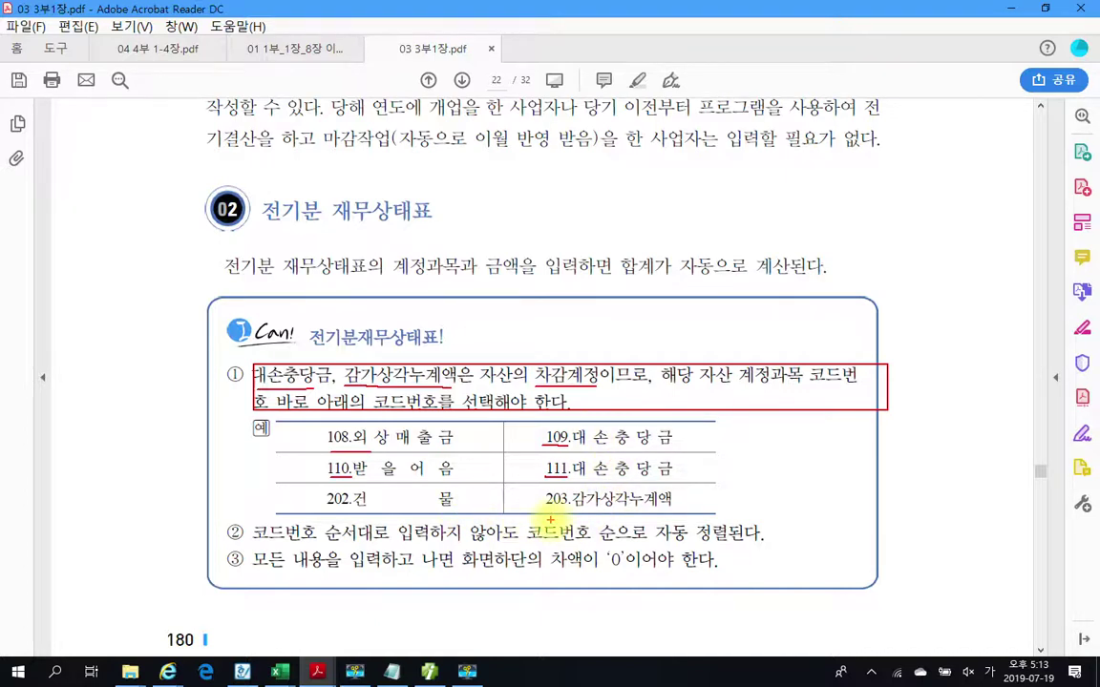
left_click_drag(573, 507, 671, 507)
mouse_move(556, 509)
left_mouse_down()
mouse_move(535, 495)
mouse_move(573, 489)
mouse_move(577, 509)
mouse_move(534, 468)
mouse_move(577, 466)
mouse_move(567, 477)
left_mouse_up()
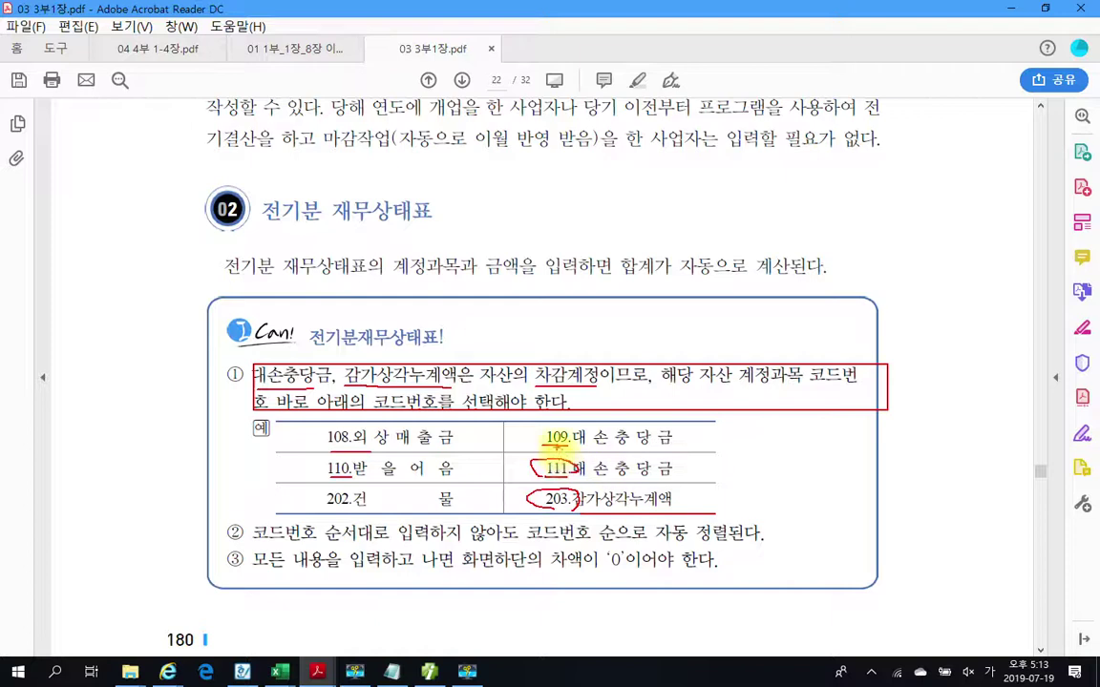
mouse_move(541, 435)
left_mouse_down()
mouse_move(576, 431)
mouse_move(573, 444)
left_mouse_up()
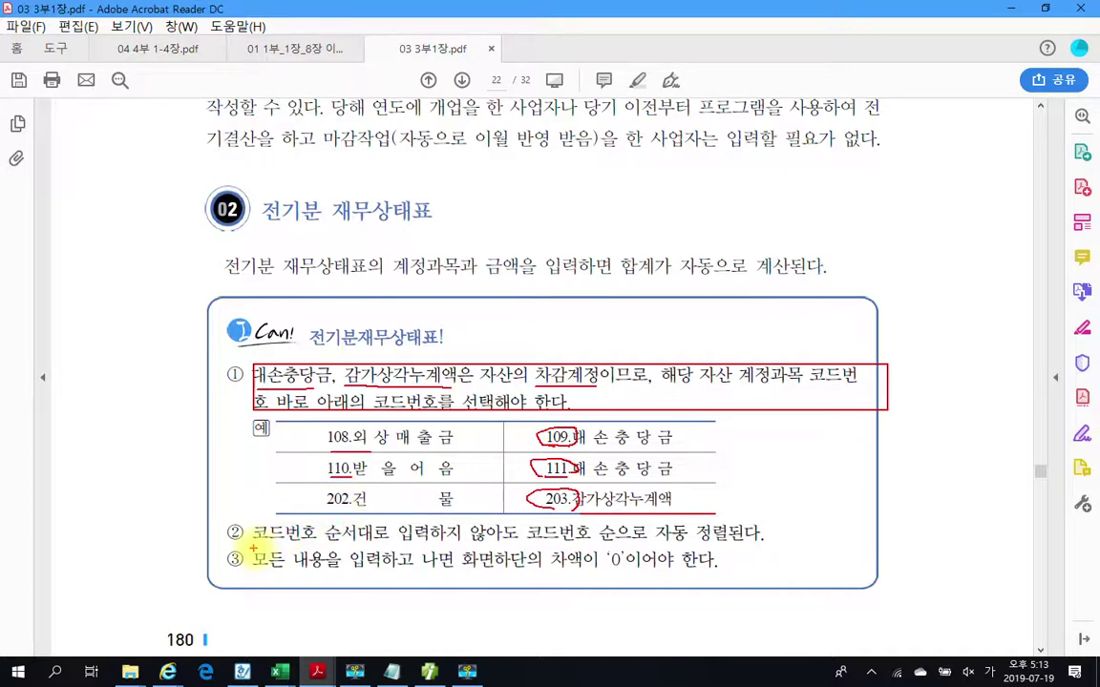
Underline the key phrases in notes ② and ③, circle 차액 and '0', box the 재무상태표 heading, and clear all pen marks
left_click_drag(254, 548, 523, 543)
left_click_drag(527, 547, 754, 546)
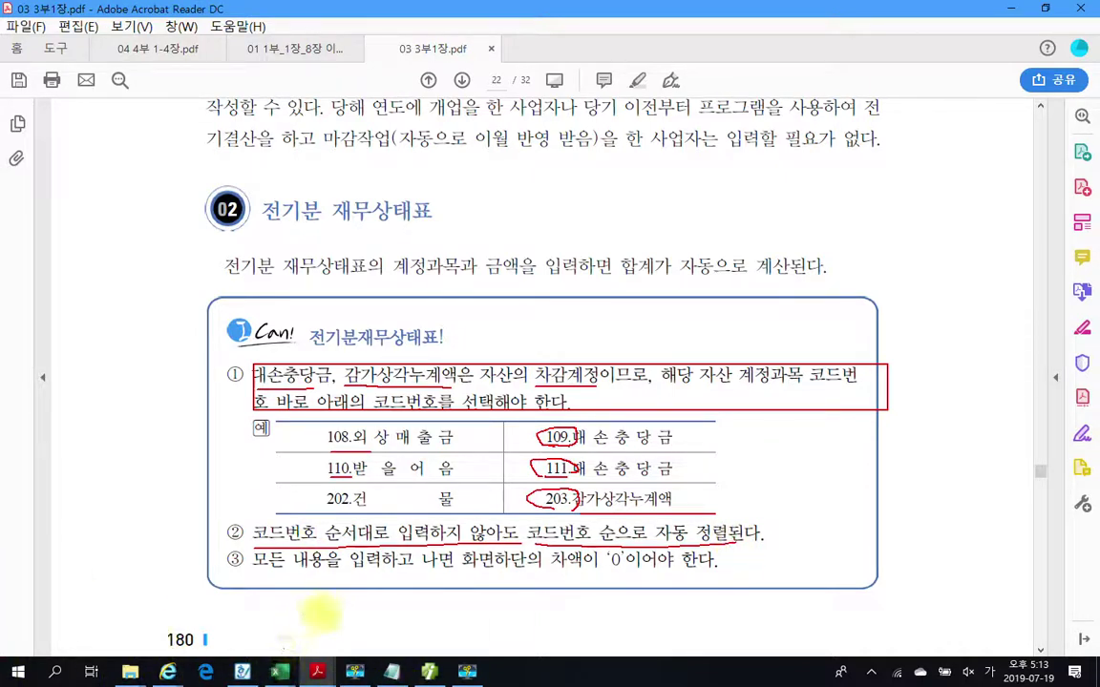
left_click_drag(462, 566, 551, 566)
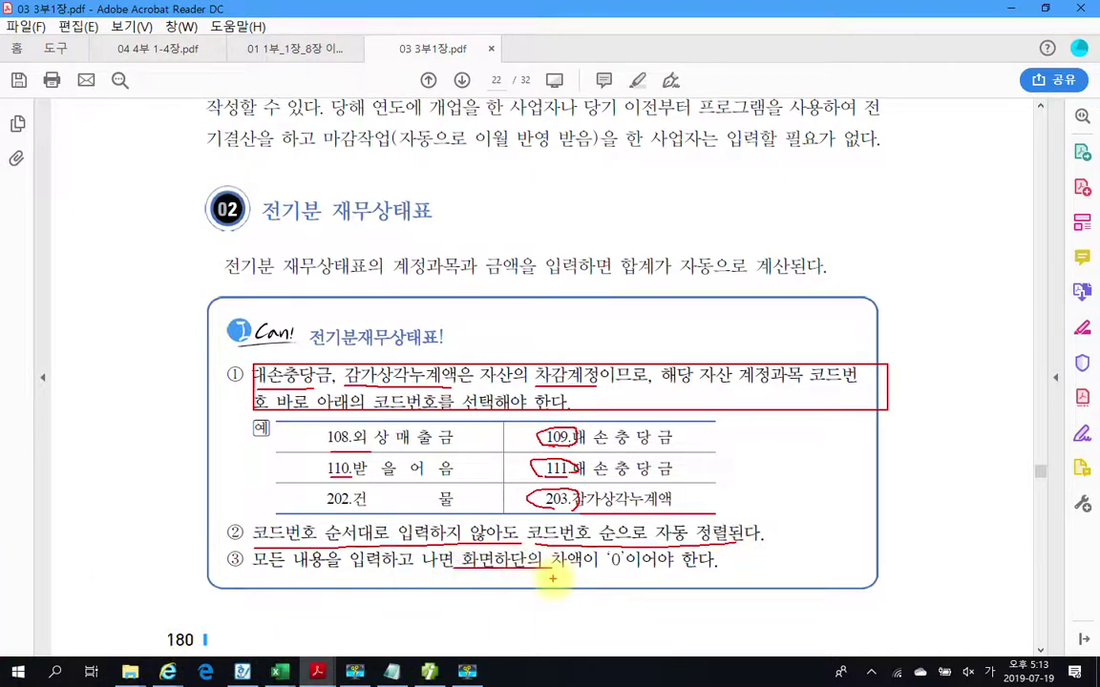
left_click_drag(632, 579, 592, 583)
left_click_drag(590, 531, 646, 596)
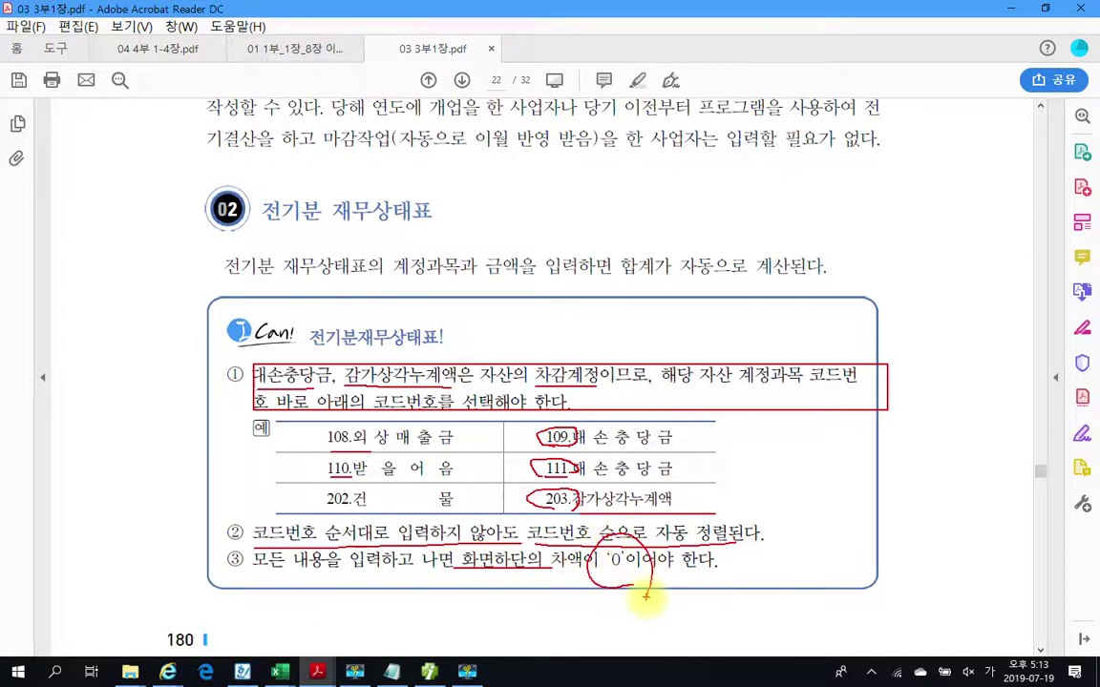
mouse_move(590, 597)
left_mouse_down()
mouse_move(573, 539)
mouse_move(599, 577)
left_mouse_up()
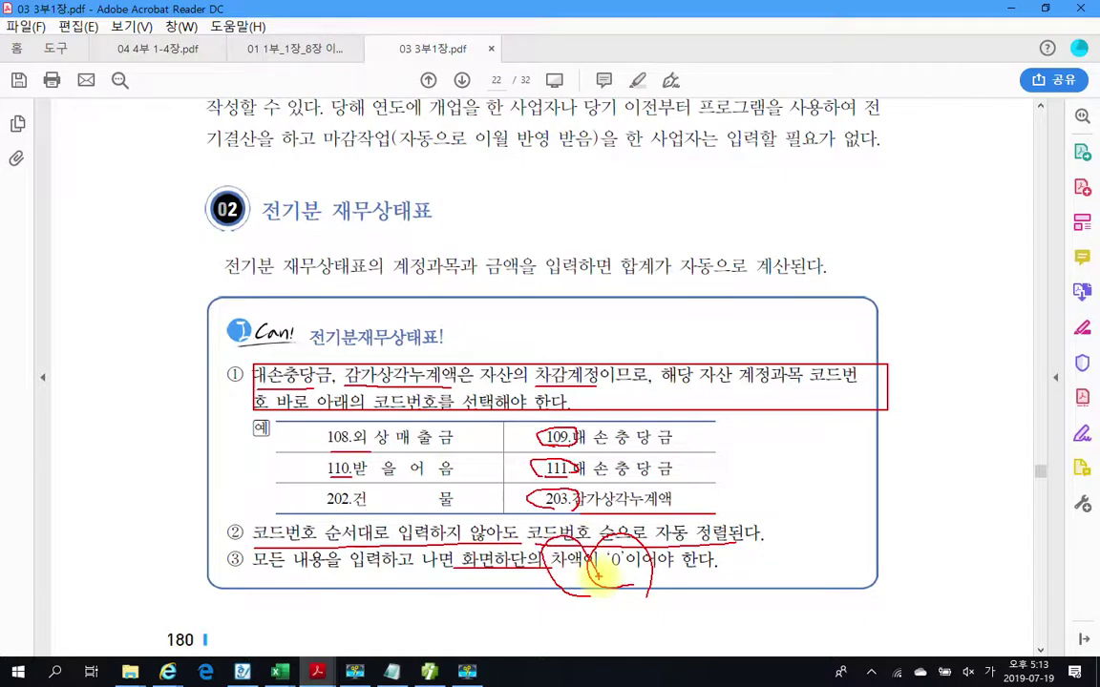
mouse_move(336, 233)
left_mouse_down()
mouse_move(464, 196)
mouse_move(320, 173)
mouse_move(316, 250)
left_mouse_up()
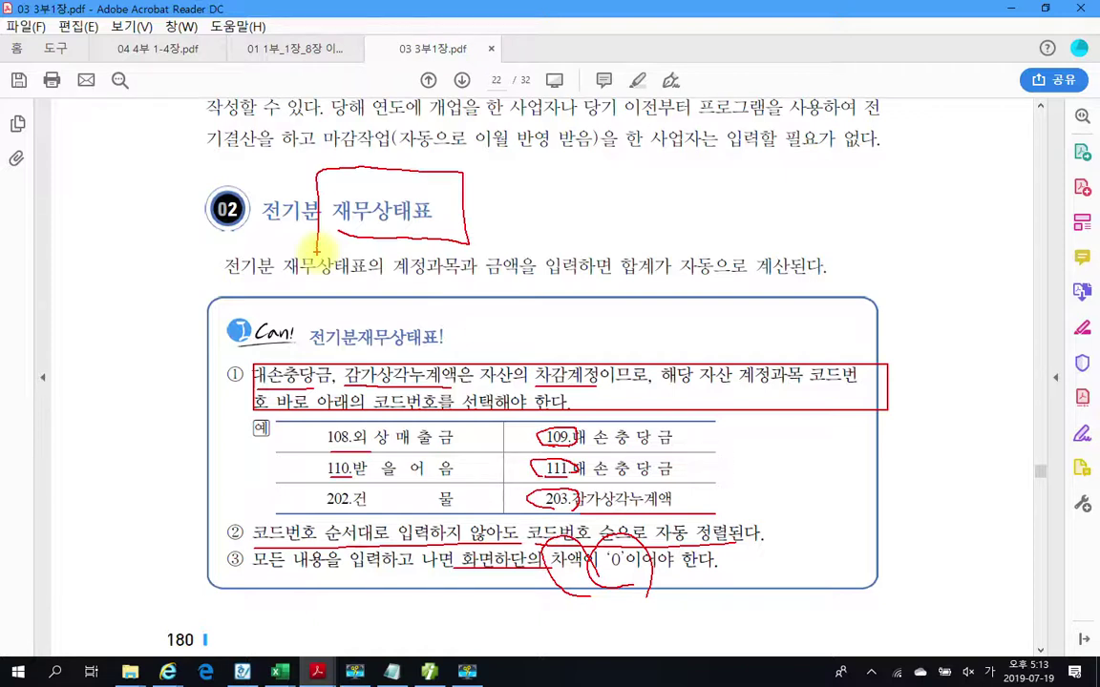
left_click_drag(638, 554, 655, 590)
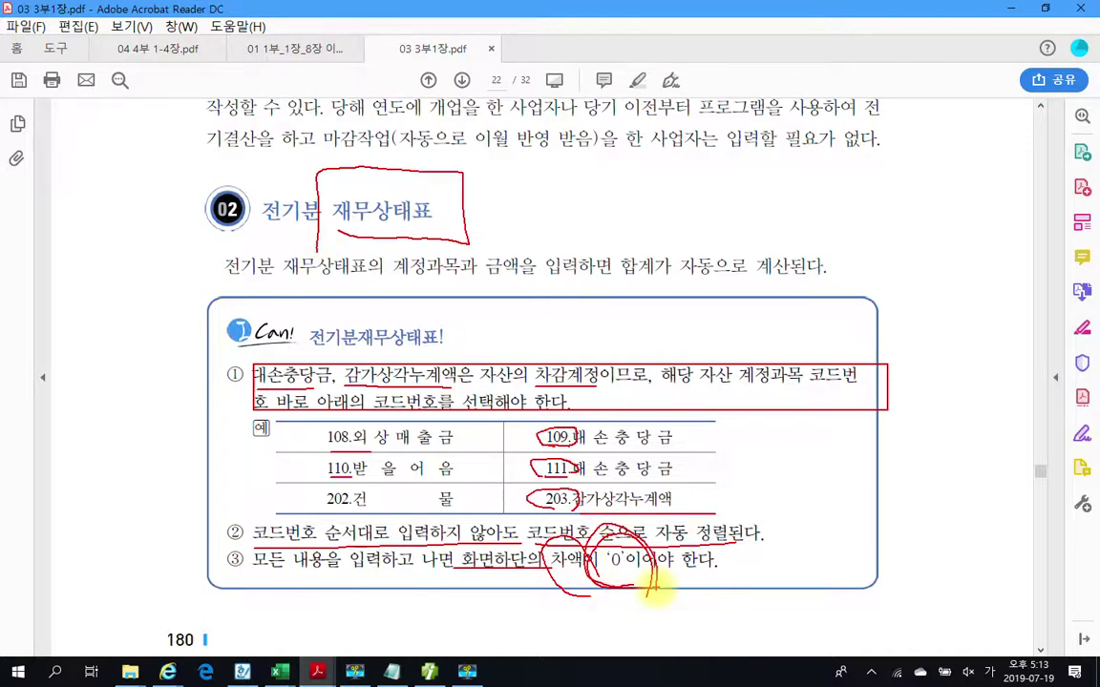
key("Escape")
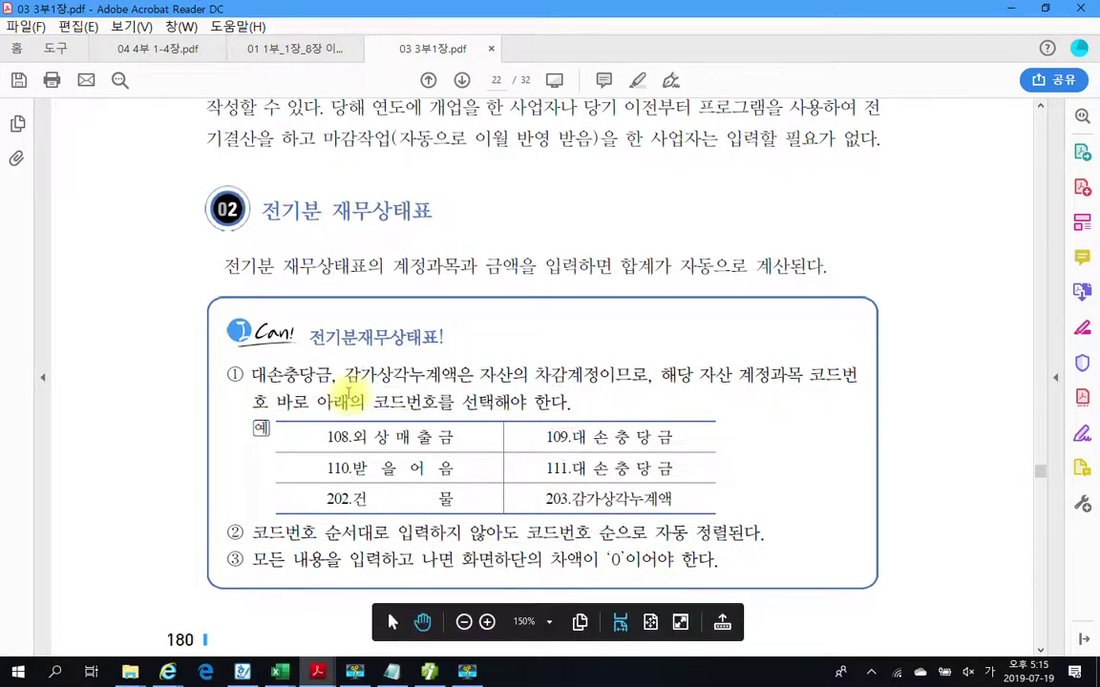
Examine the 전기분 재무상태표 exercise and the (주)삼일패션 balance sheet on page 23 of the PDF
left_click(743, 482)
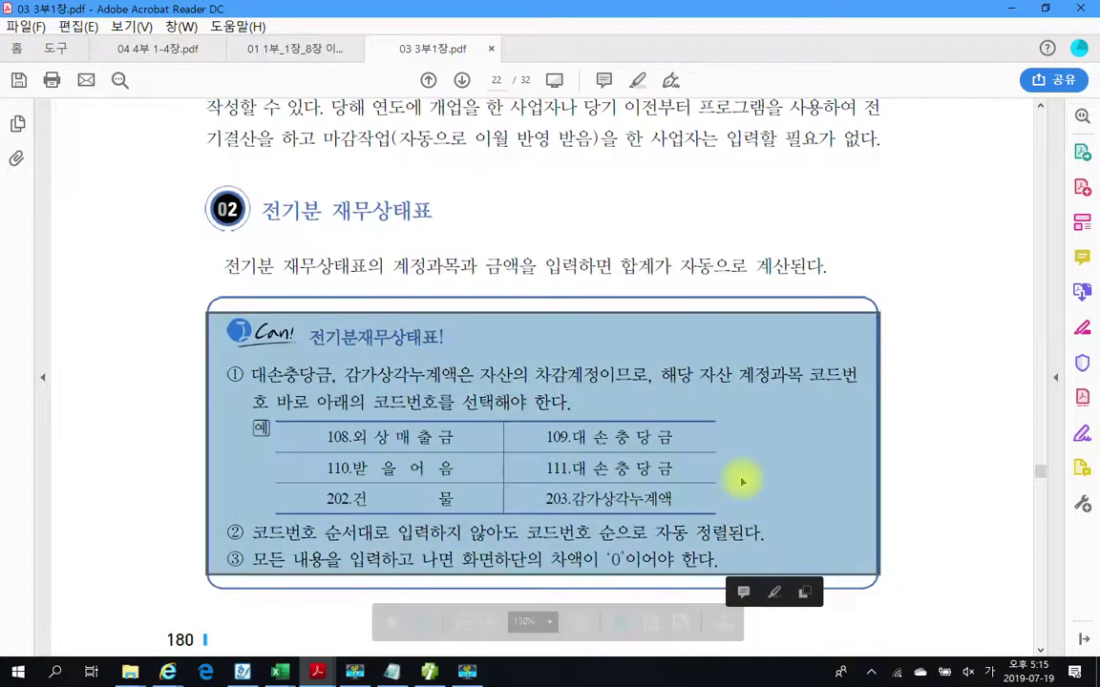
left_click(951, 520)
scroll(943, 532, "down", 3)
scroll(943, 533, "down", 5)
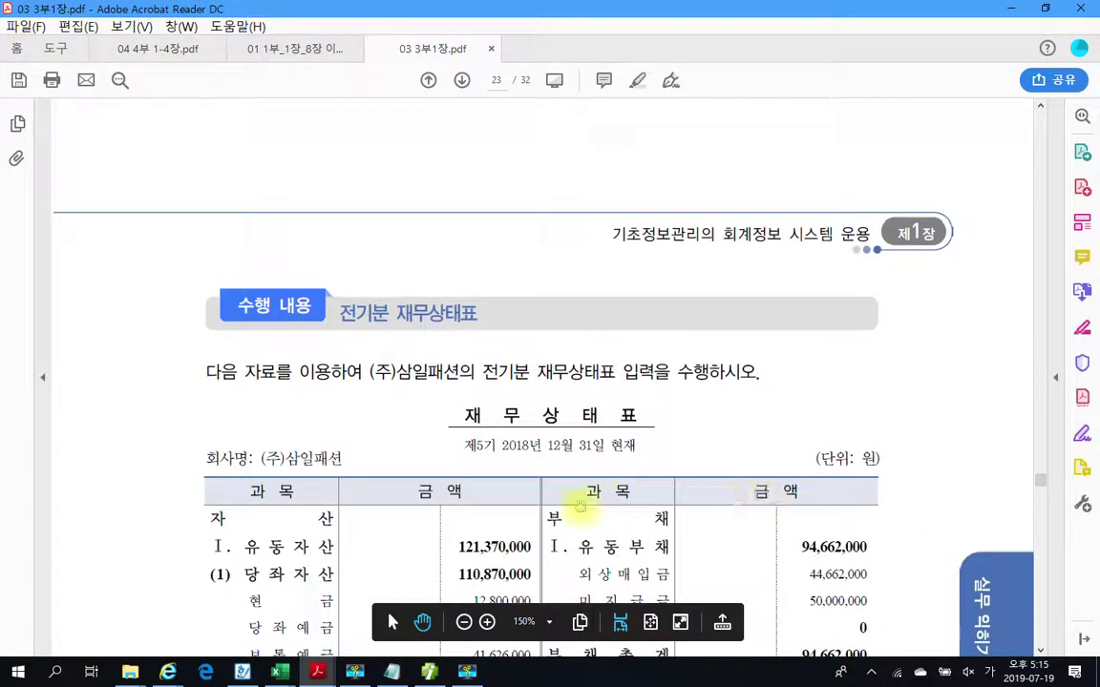
scroll(570, 515, "up", 2)
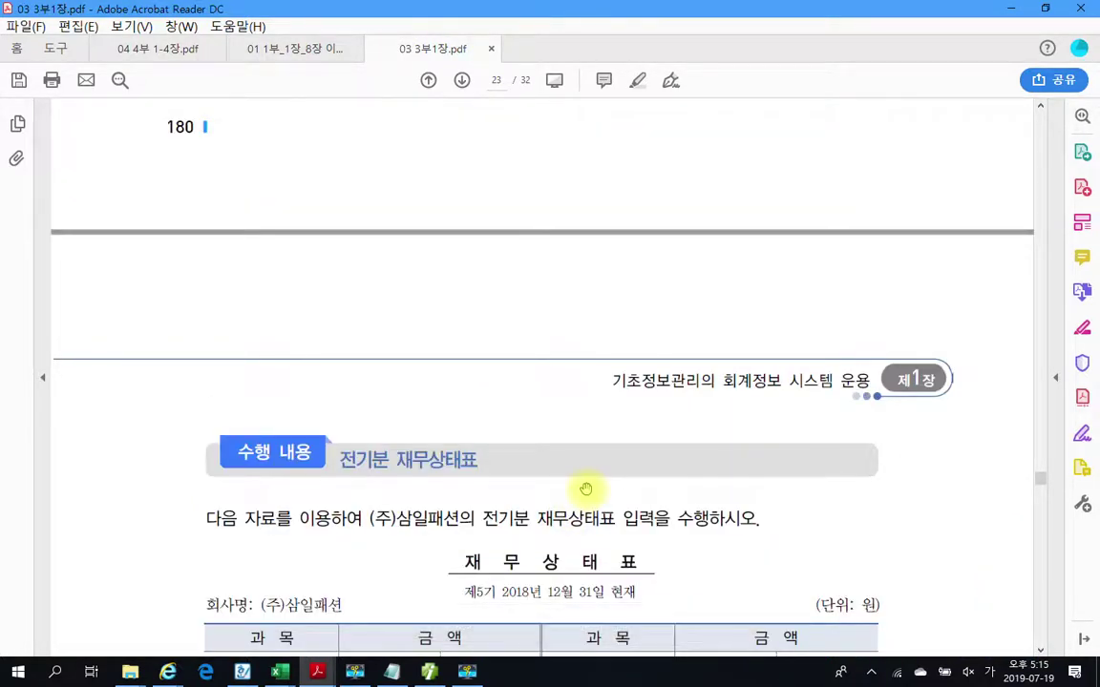
scroll(643, 513, "down", 6)
scroll(644, 516, "down", 12)
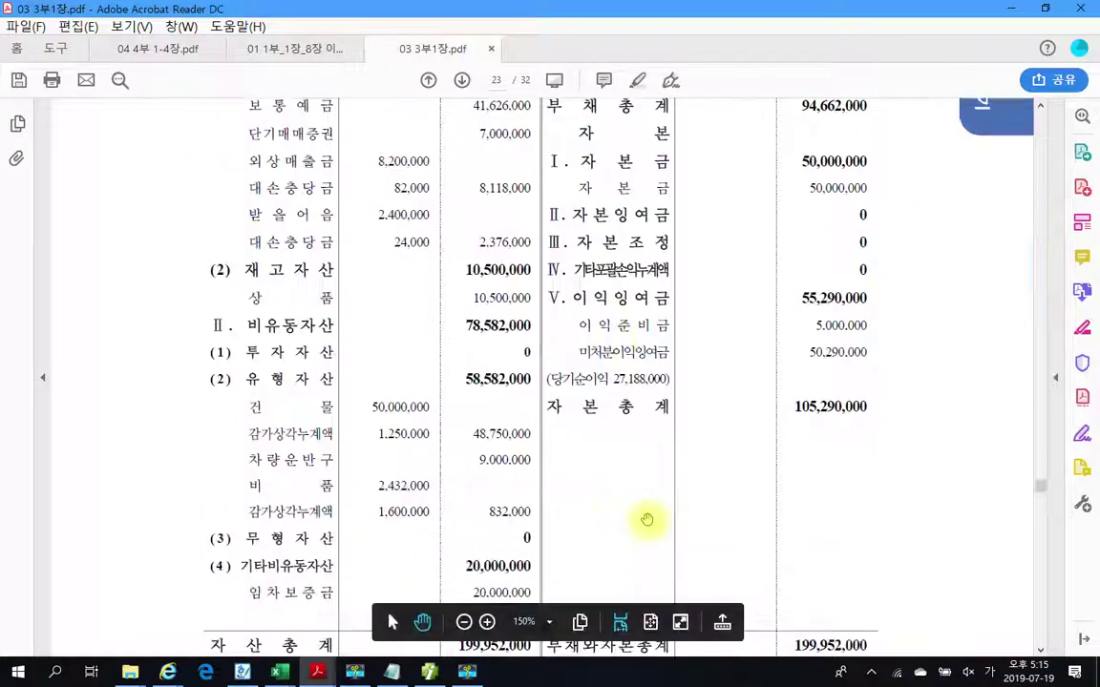
scroll(648, 519, "up", 8)
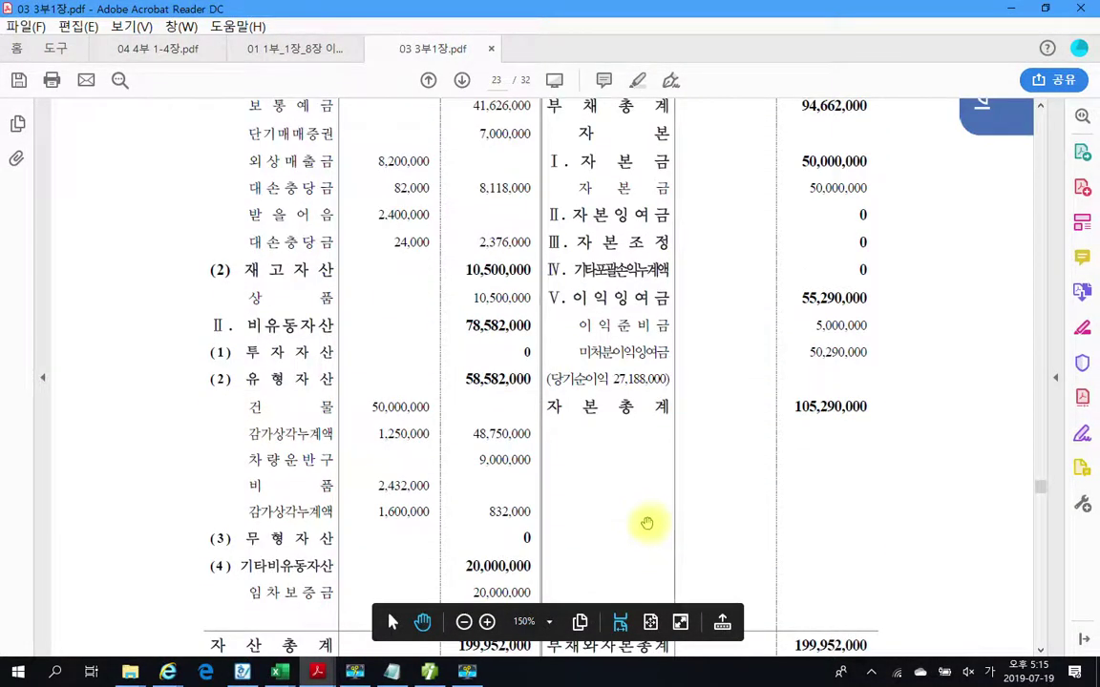
Switch to the accounting program and open 전기분 재무상태표 for (주)삼일패션
left_click(429, 671)
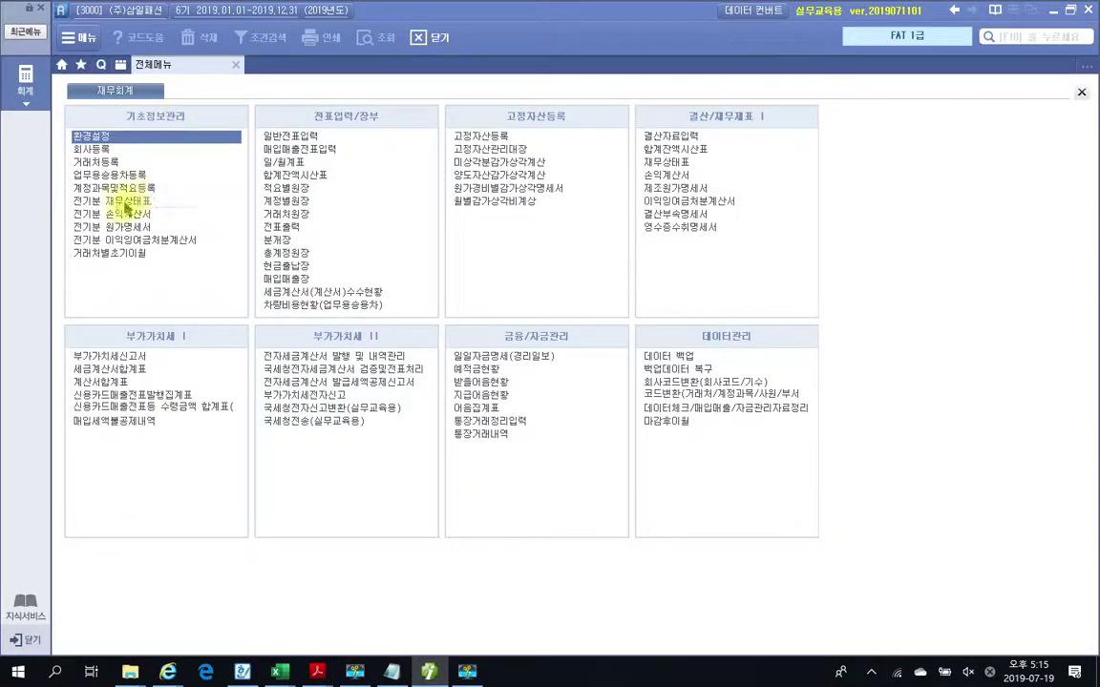
left_click(87, 202)
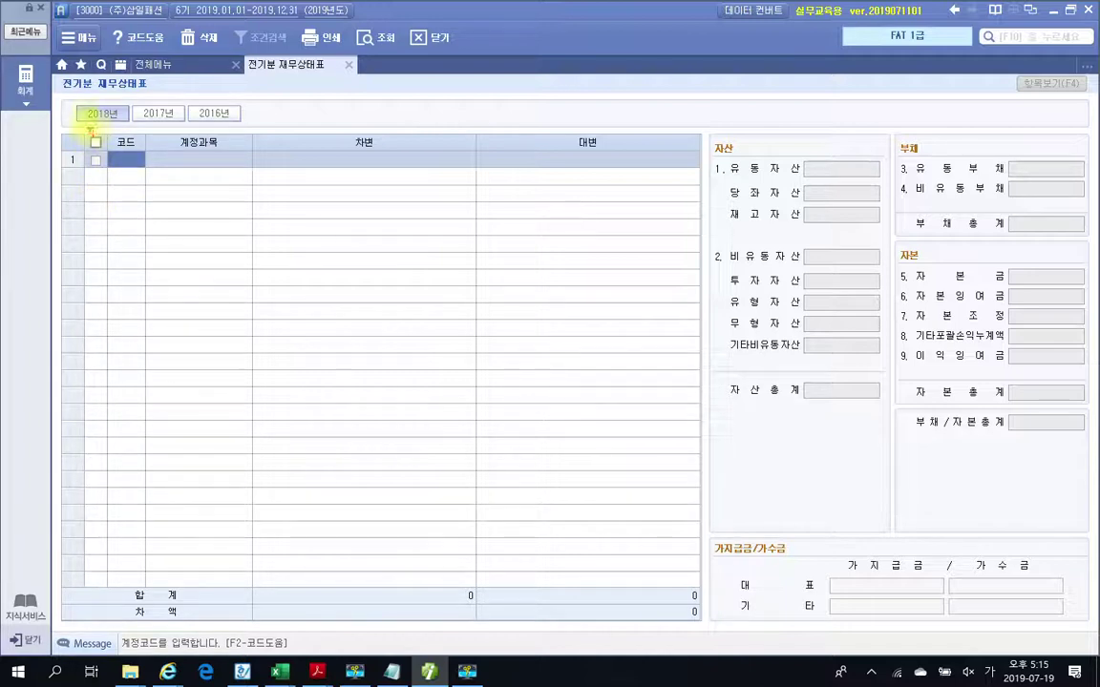
Box 2018년 and the 자산, 부채 and 자본 headings with their totals, draw an arrow down 계정과목, and clear the marks
left_click_drag(70, 99, 134, 124)
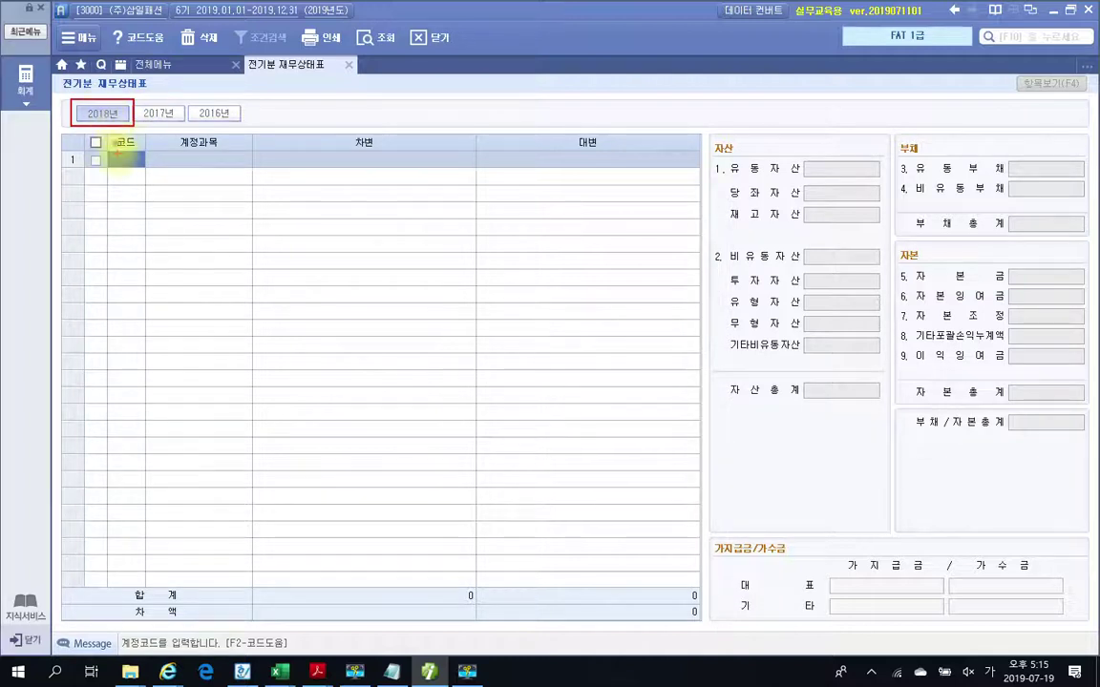
left_click_drag(696, 134, 775, 167)
left_click_drag(800, 375, 877, 412)
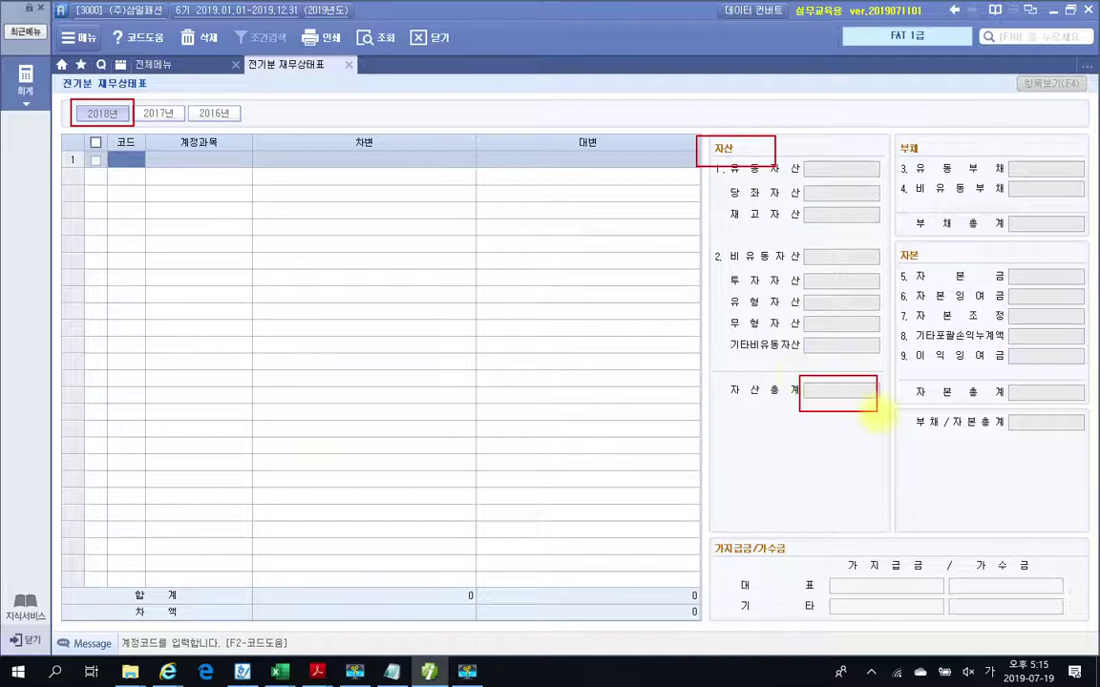
left_click_drag(890, 139, 936, 164)
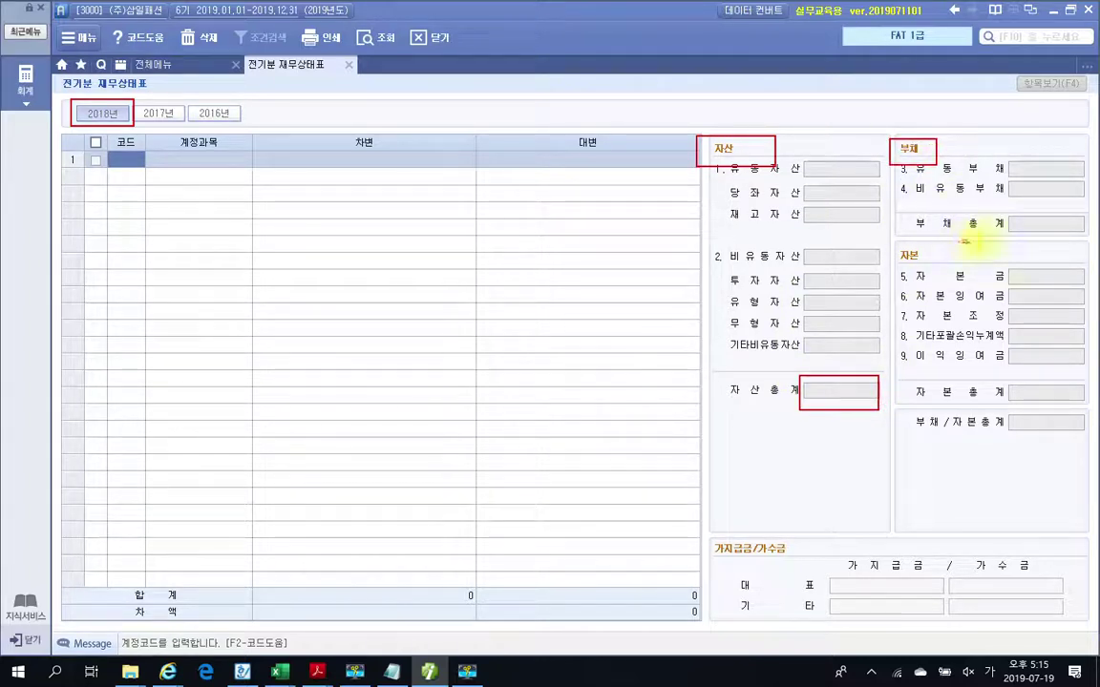
left_click_drag(1002, 214, 1087, 240)
left_click_drag(900, 250, 922, 265)
left_click_drag(1002, 384, 1085, 411)
mouse_move(205, 161)
left_mouse_down()
mouse_move(202, 417)
mouse_move(211, 393)
mouse_move(213, 401)
left_mouse_up()
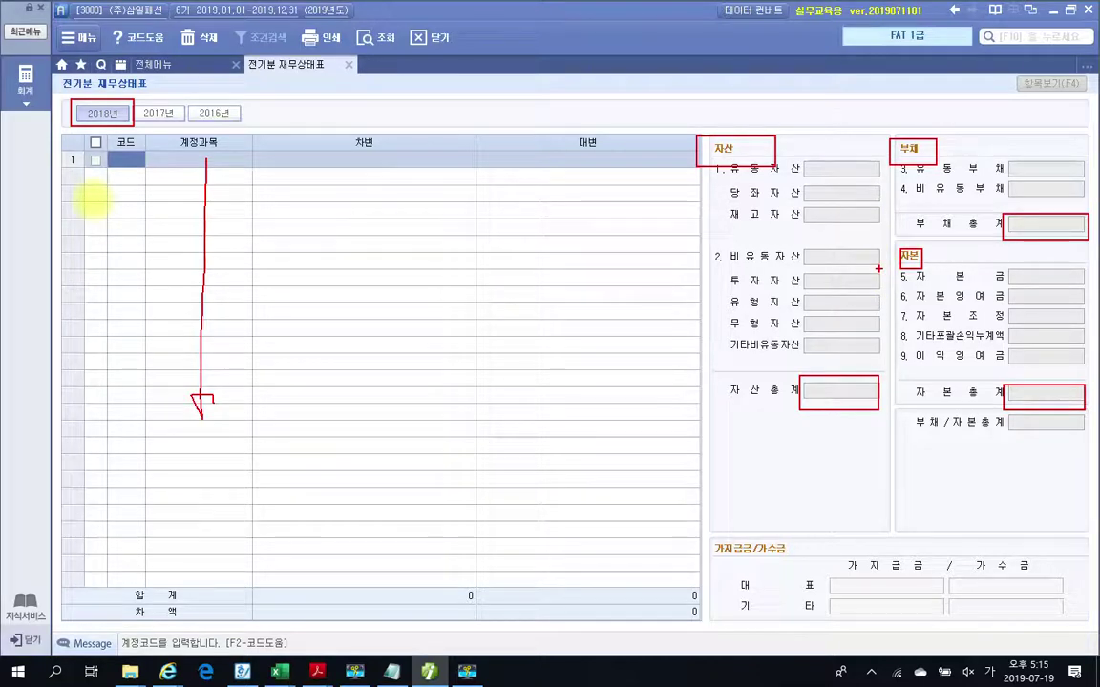
key("Escape")
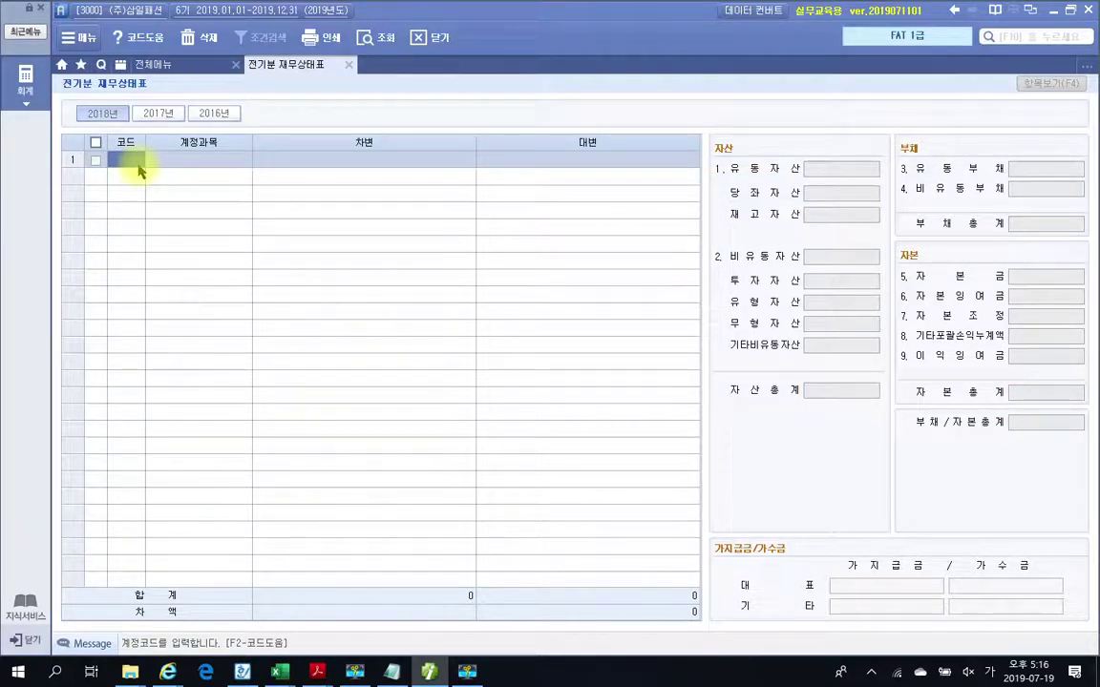
Switch to 03 3부1장.pdf, underline 현금, box 당좌자산, tick the 현금 and 당좌예금 rows, and clear the marks
mouse_move(316, 673)
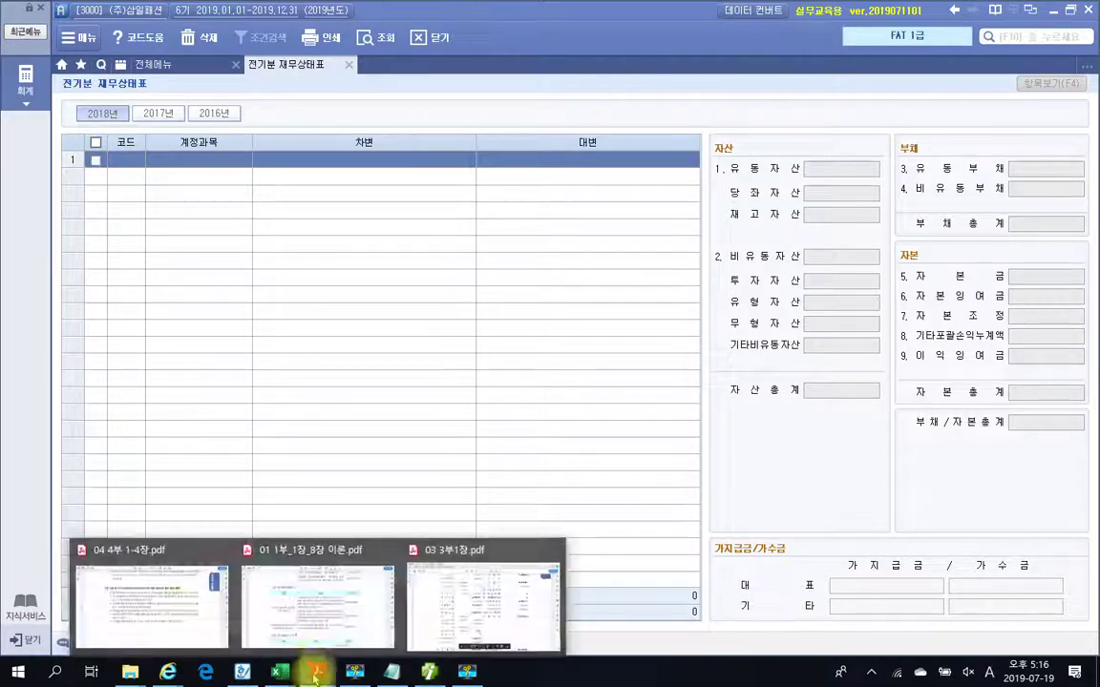
left_click(454, 608)
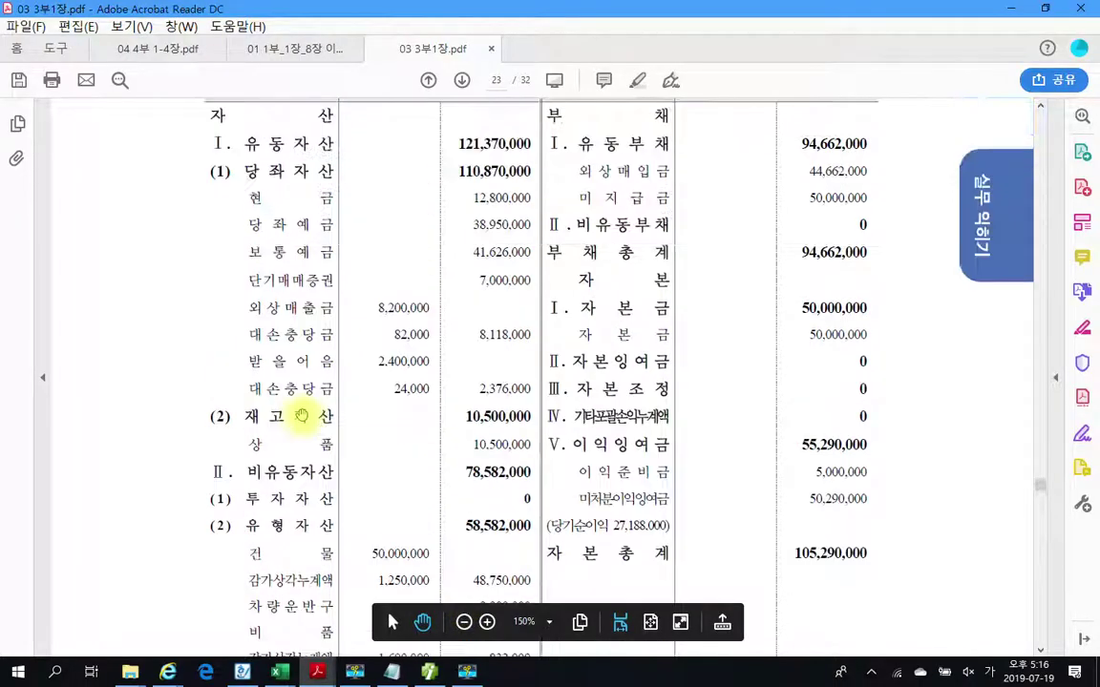
scroll(272, 375, "up", 2)
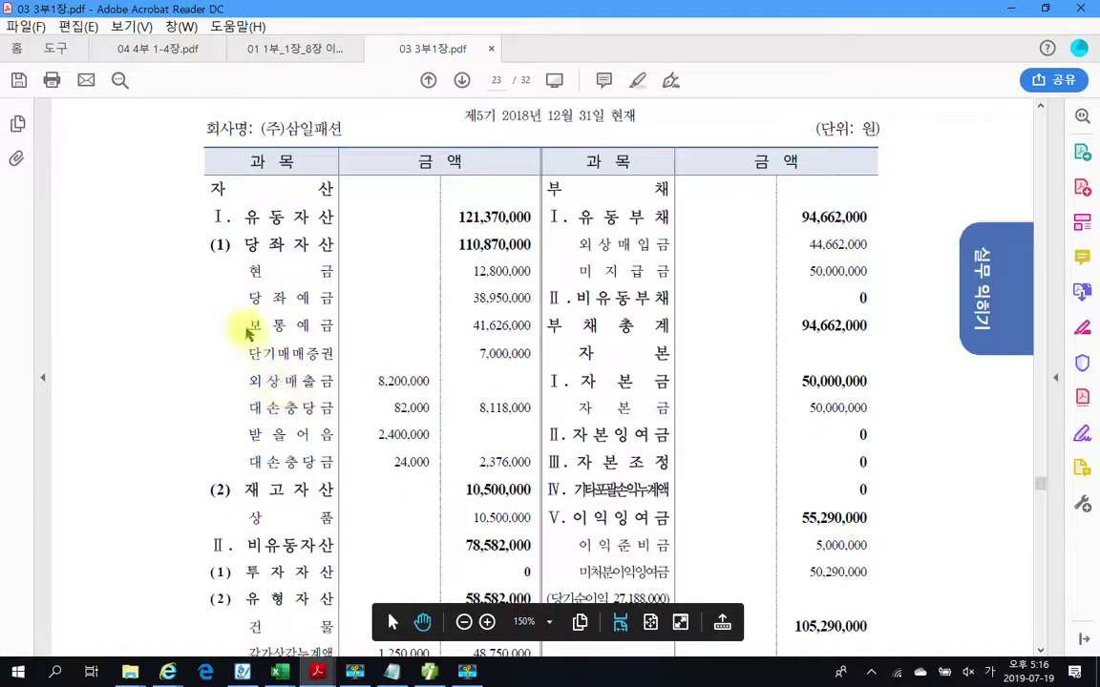
left_click_drag(251, 284, 305, 284)
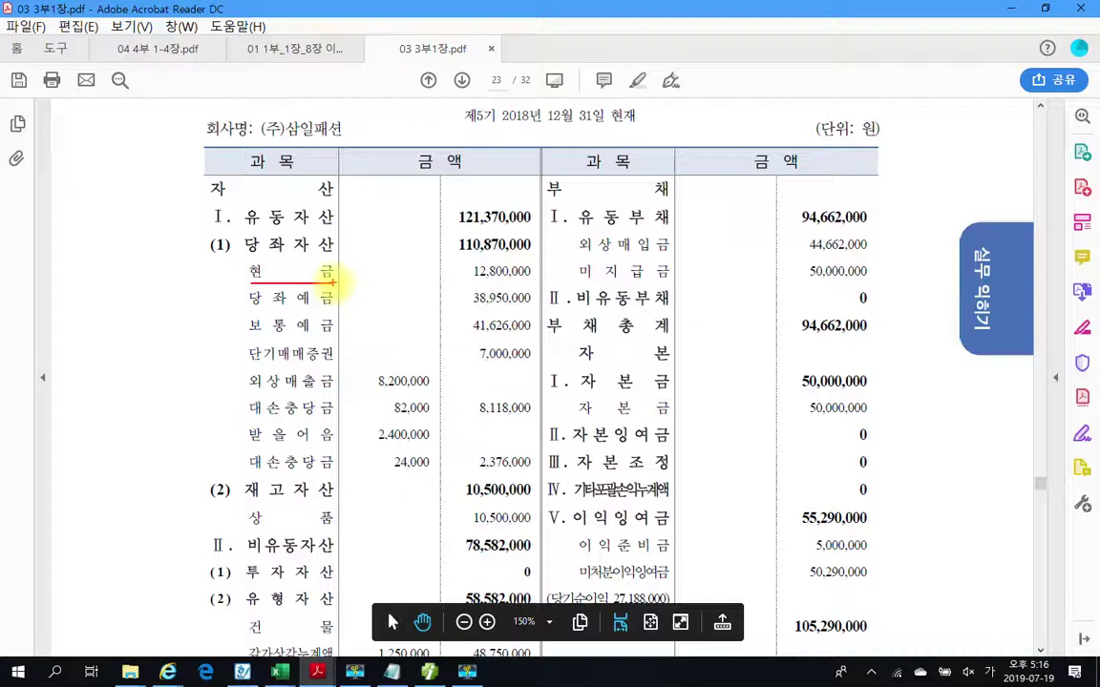
mouse_move(243, 246)
left_mouse_down()
mouse_move(277, 254)
mouse_move(327, 229)
mouse_move(250, 247)
left_mouse_up()
mouse_move(363, 254)
left_mouse_down()
mouse_move(341, 285)
mouse_move(361, 295)
left_mouse_up()
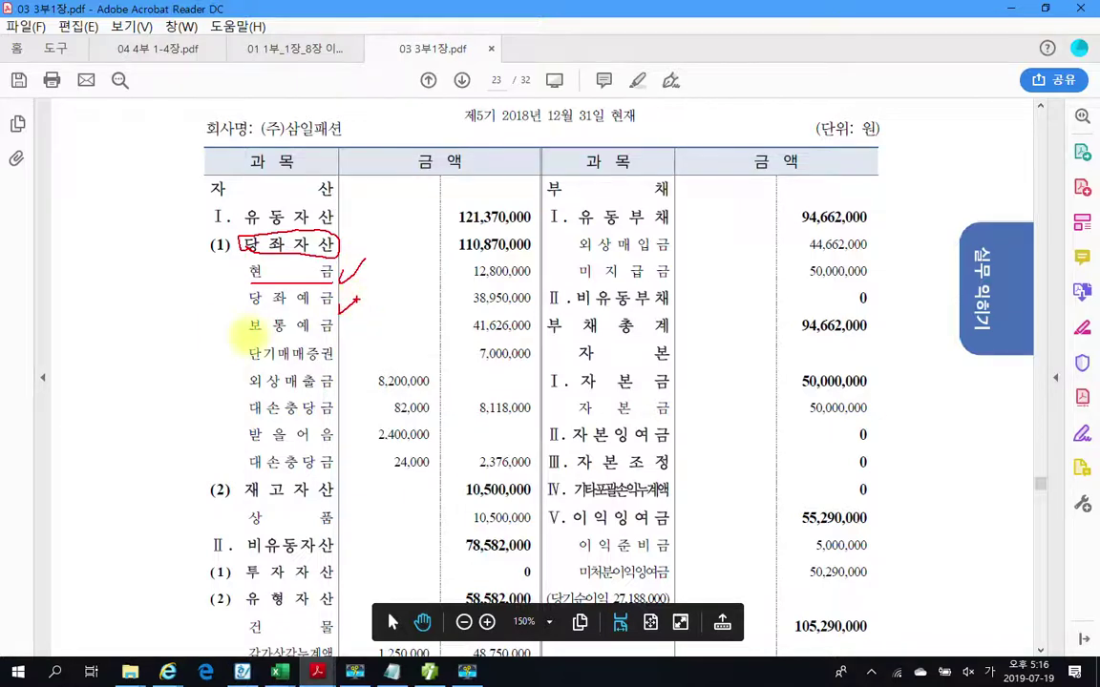
key("Escape")
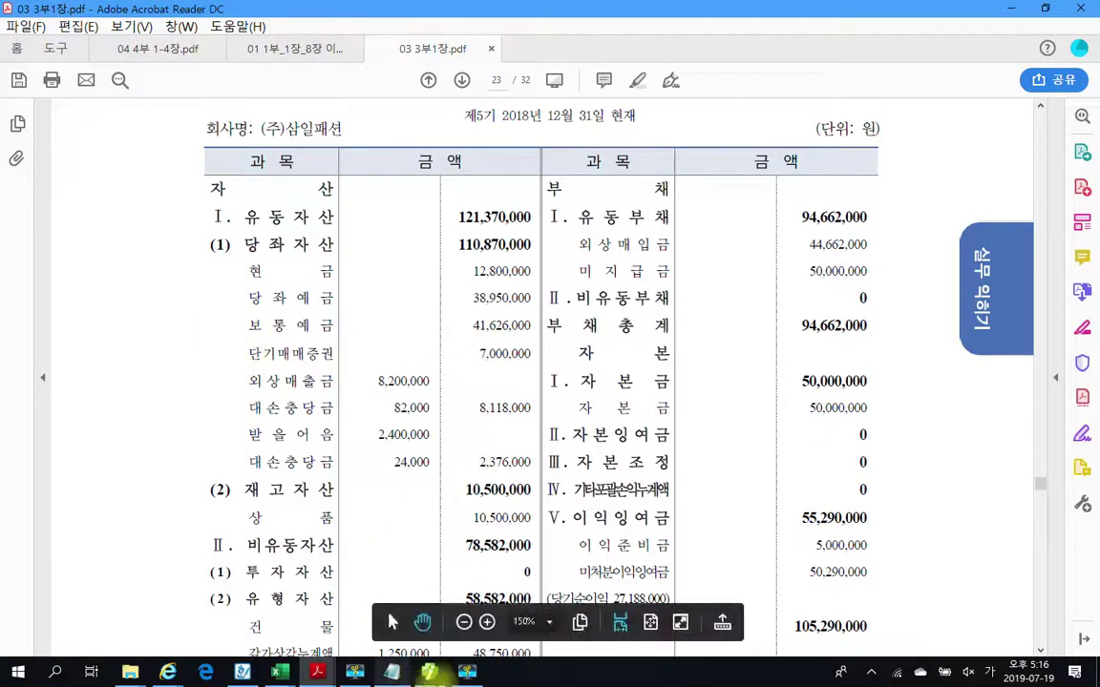
Switch back to the accounting program and enter account 101 현금 with a debit amount of 12,800,000
left_click(429, 672)
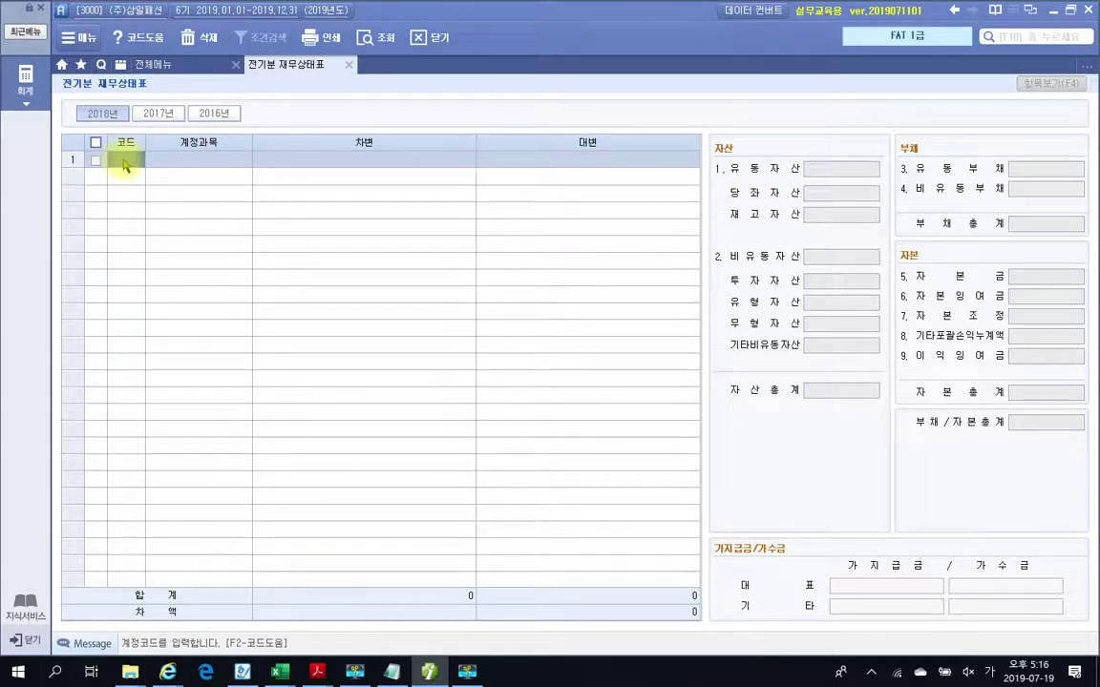
type("현금")
key("Return")
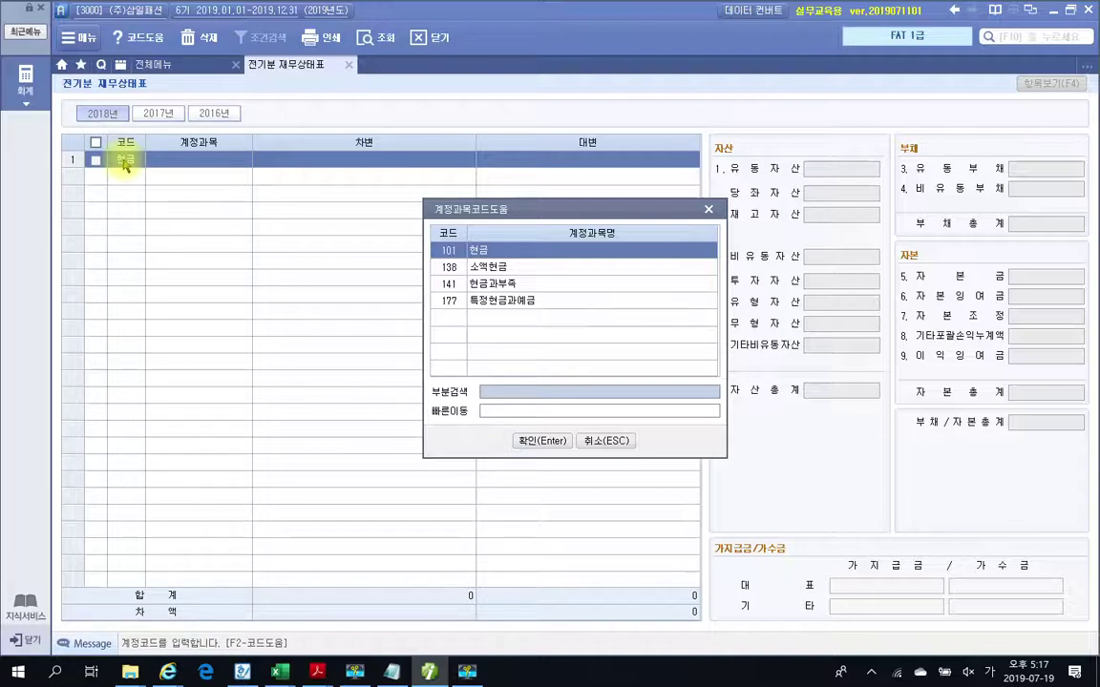
key("Return")
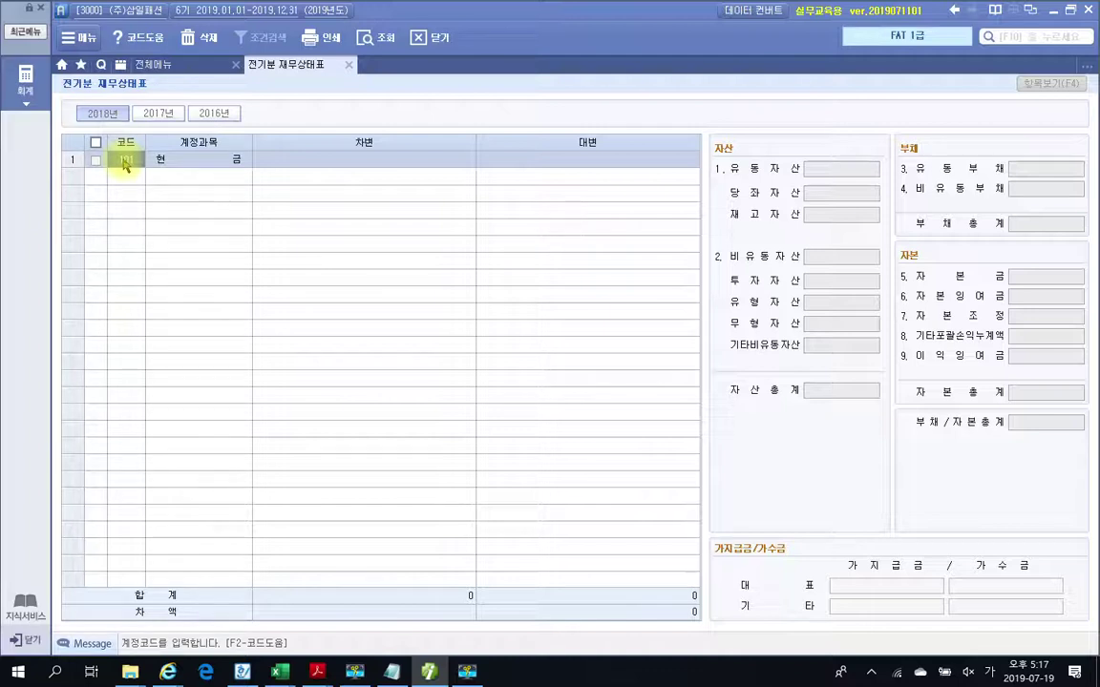
key("Return")
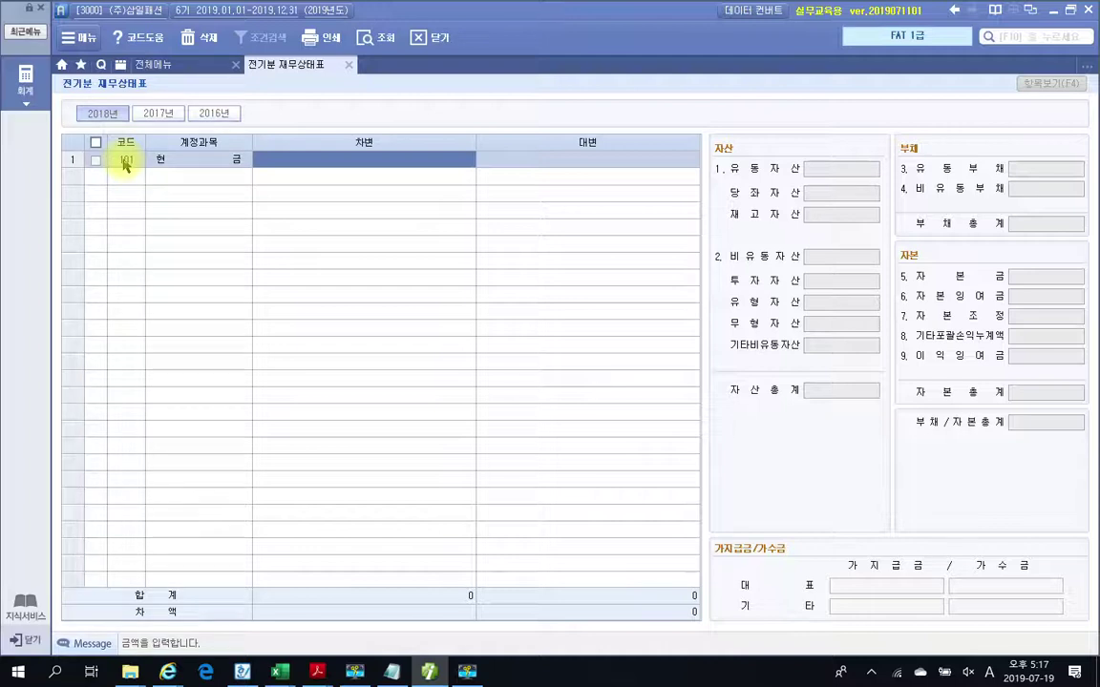
type("12,")
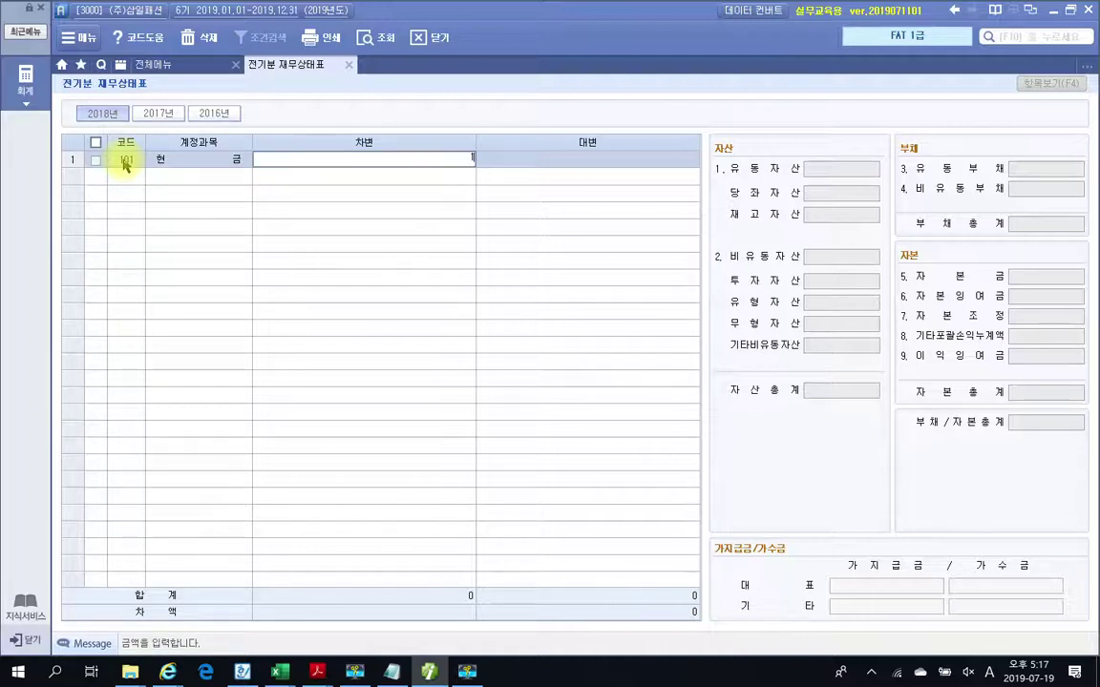
type("800,")
type("000")
key("Return")
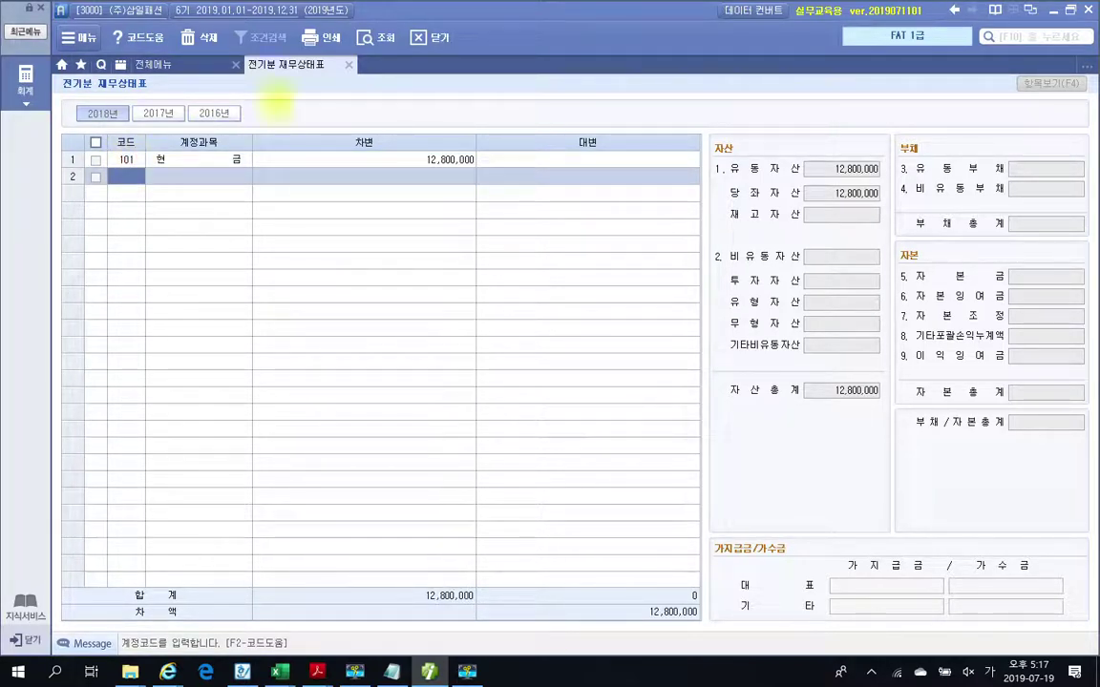
Underline the 현금 entry and the 당좌자산 and 유동자산 amounts, and clear the marks
left_click_drag(158, 169, 251, 166)
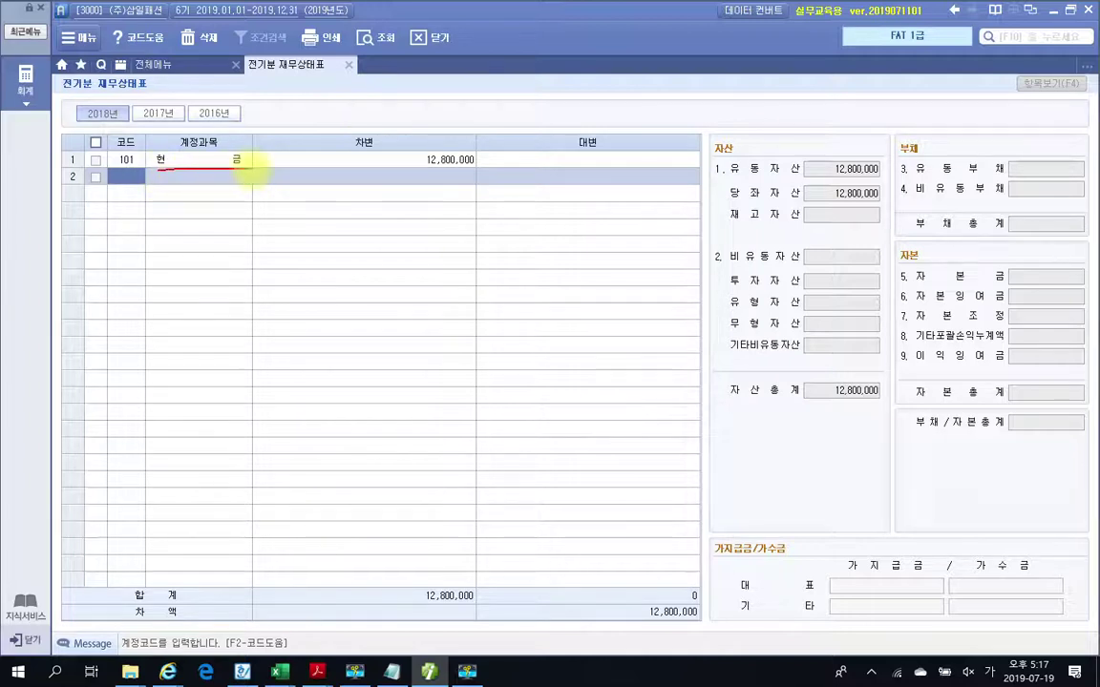
mouse_move(802, 200)
left_mouse_down()
mouse_move(880, 199)
mouse_move(877, 177)
left_mouse_up()
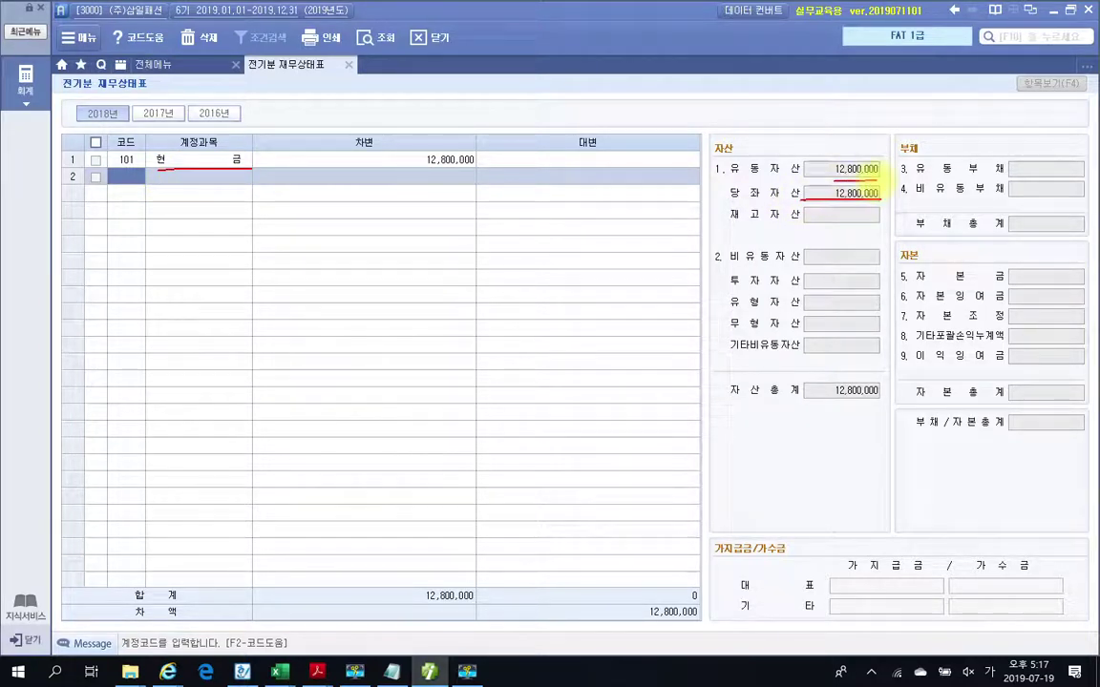
key("Escape")
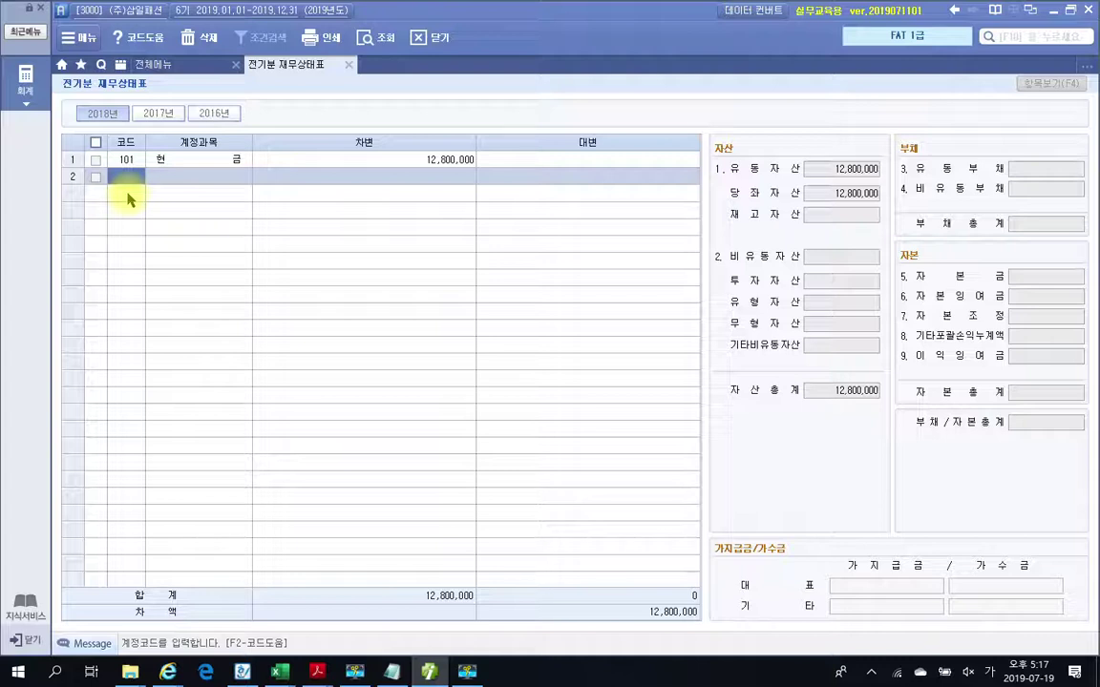
Add account 102 당좌예금 on the second row with a debit amount of 38,950,000
type("당좌")
key("Return")
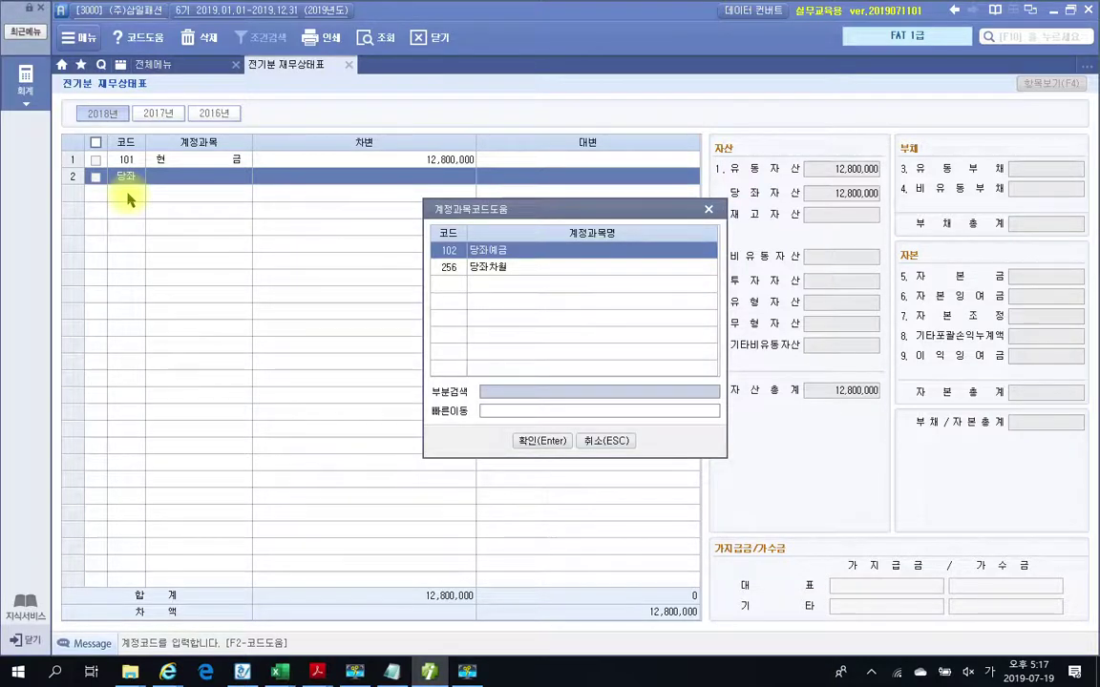
key("Return")
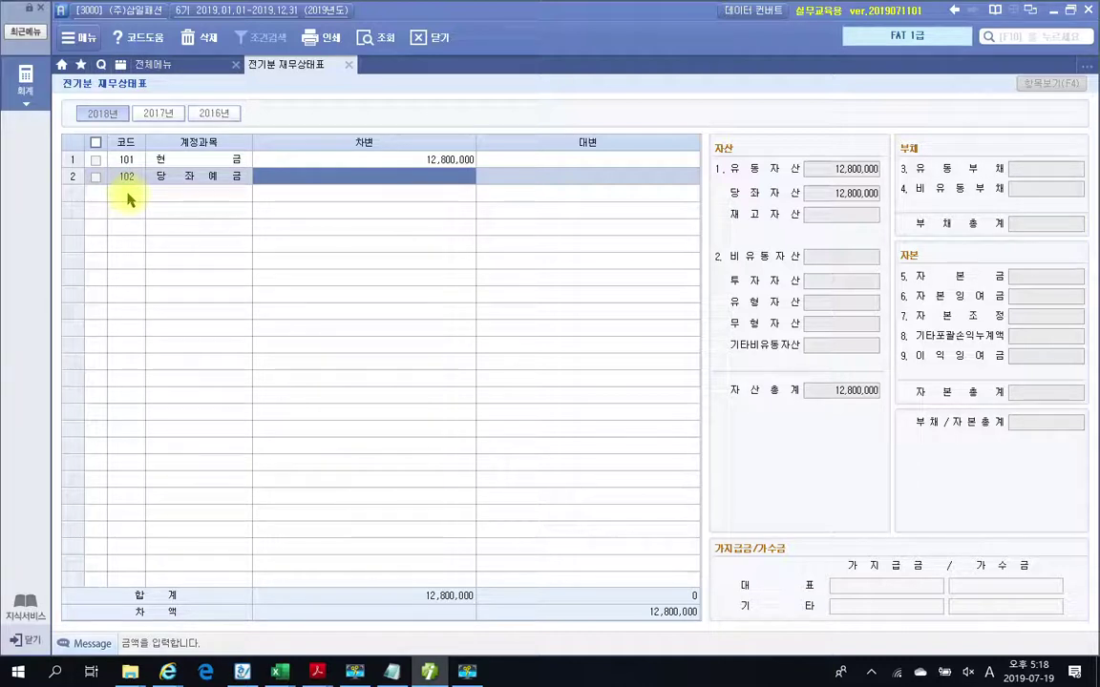
type("38950000")
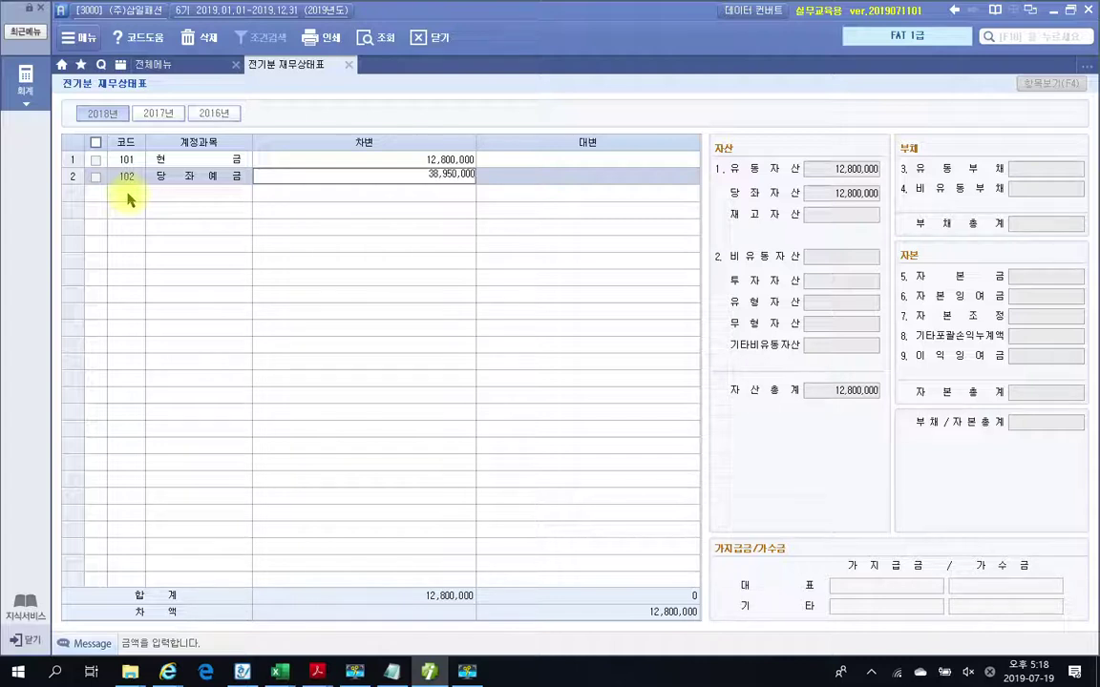
key("Return")
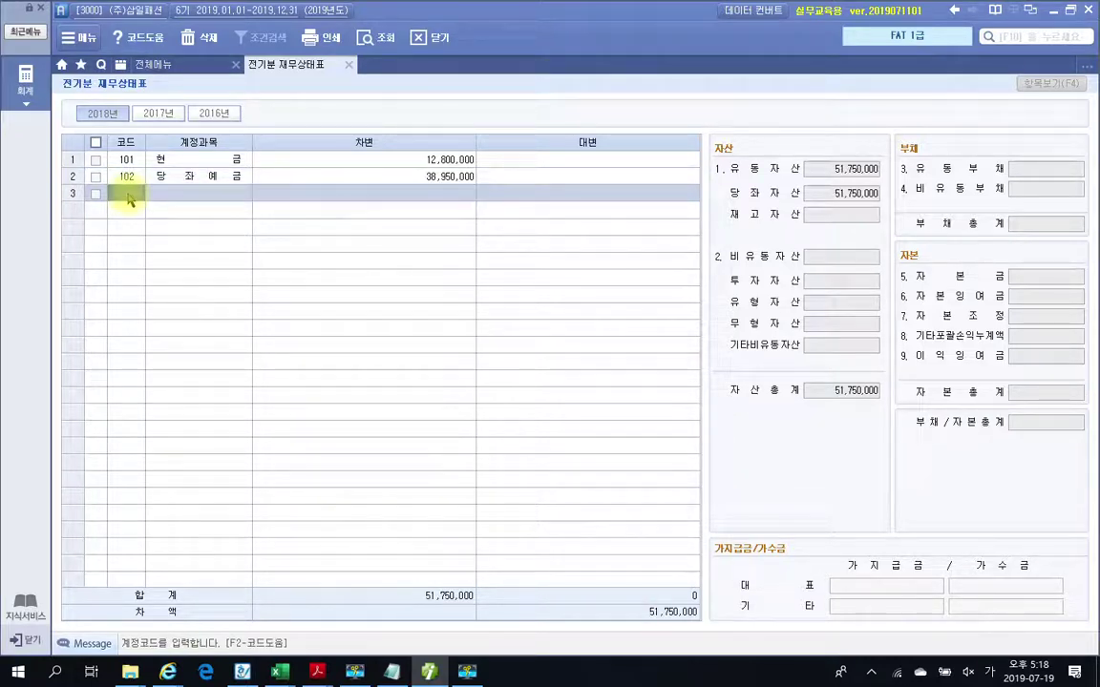
Add account 103 보통예금 on the third row with a debit amount of 41,626,000
type("103")
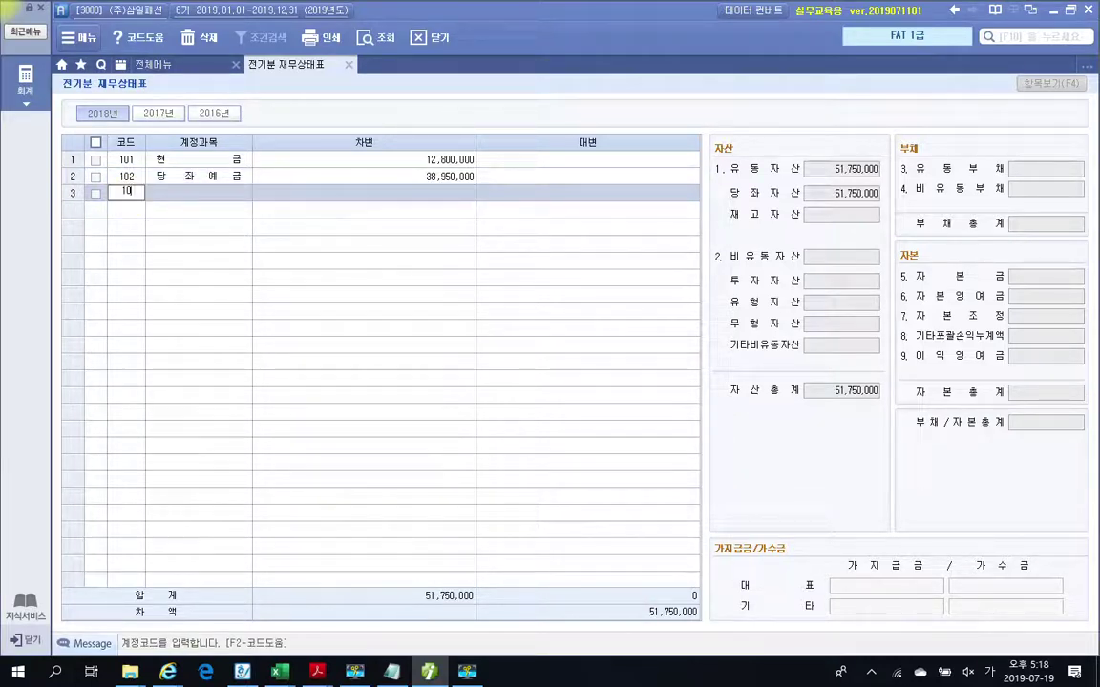
key("Return")
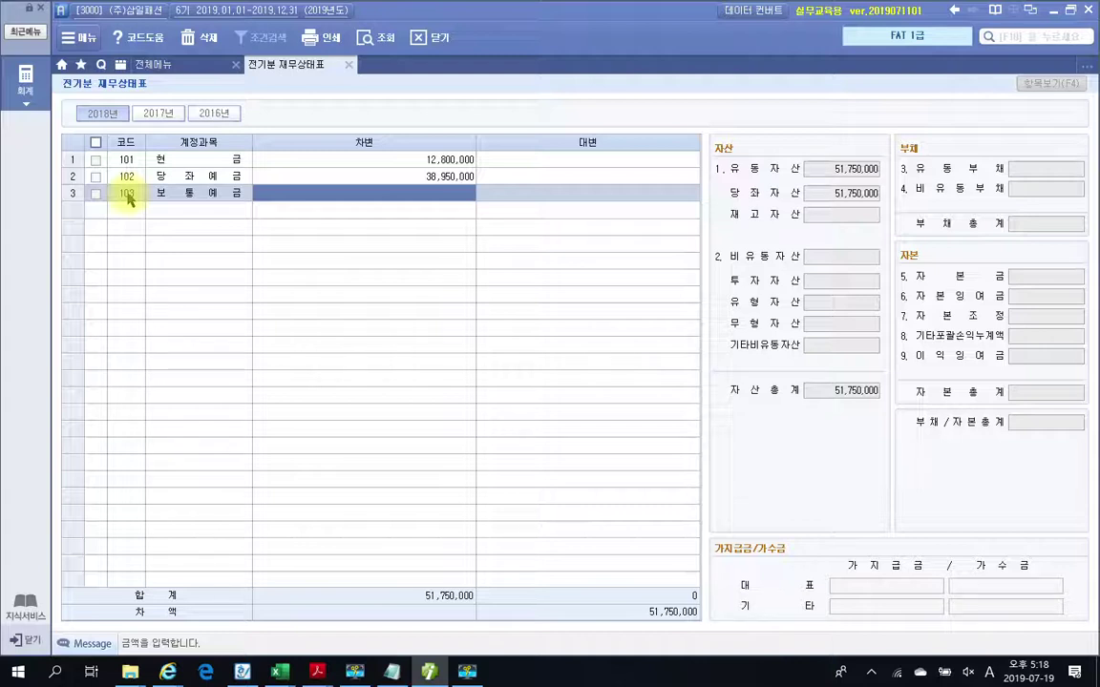
type("41626000")
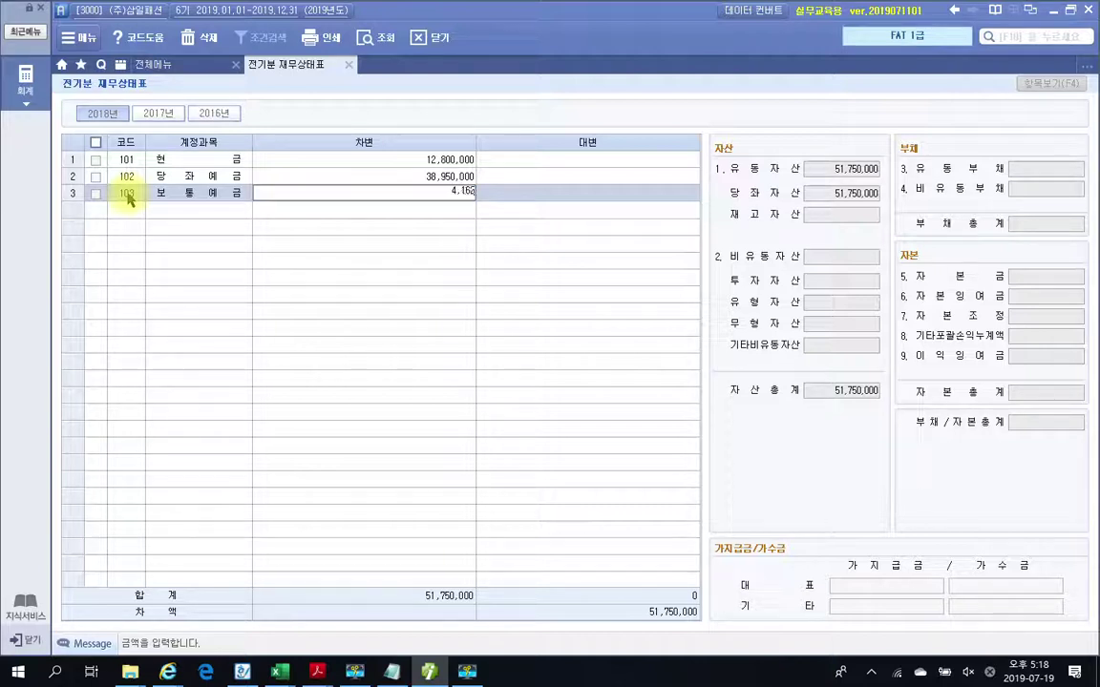
key("Return")
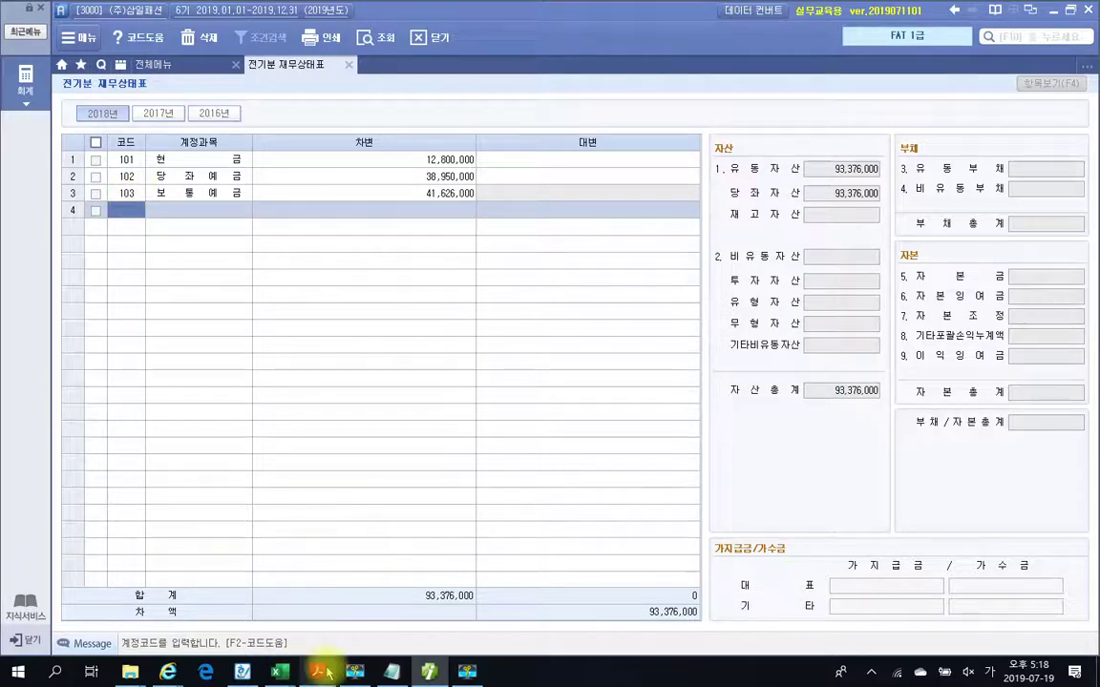
Switch to 03 3부1장.pdf and underline 외상매출금, its amount 8,200,000, and the 대손충당금 directly below it
mouse_move(317, 671)
left_click(496, 627)
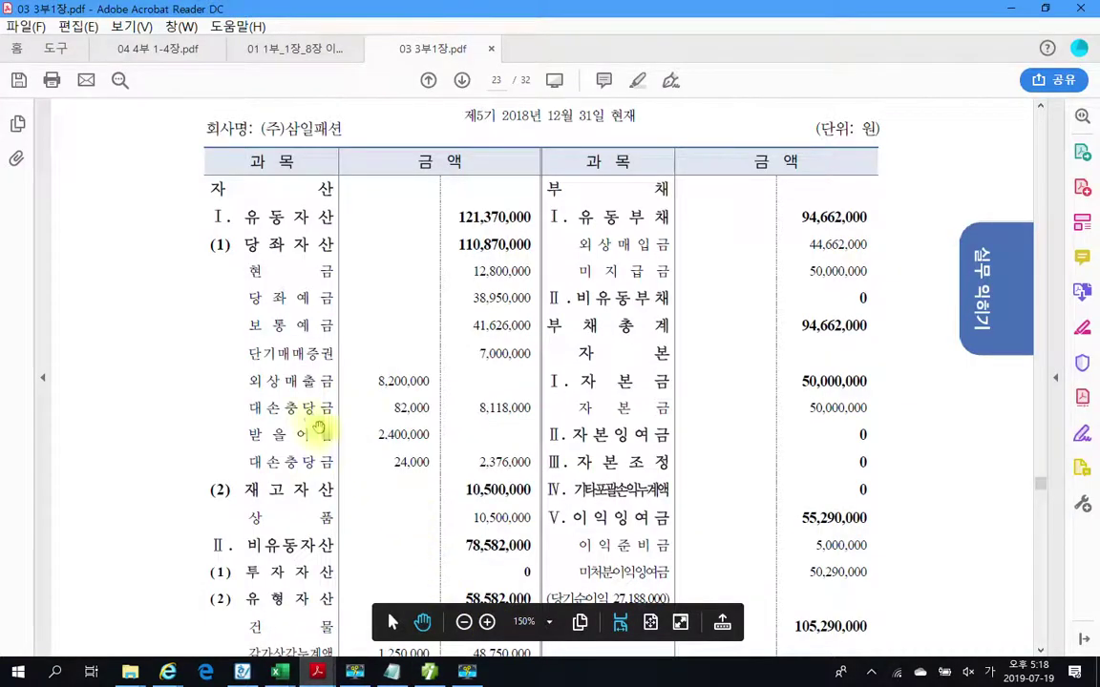
scroll(293, 399, "down", 2)
scroll(293, 399, "down", 2)
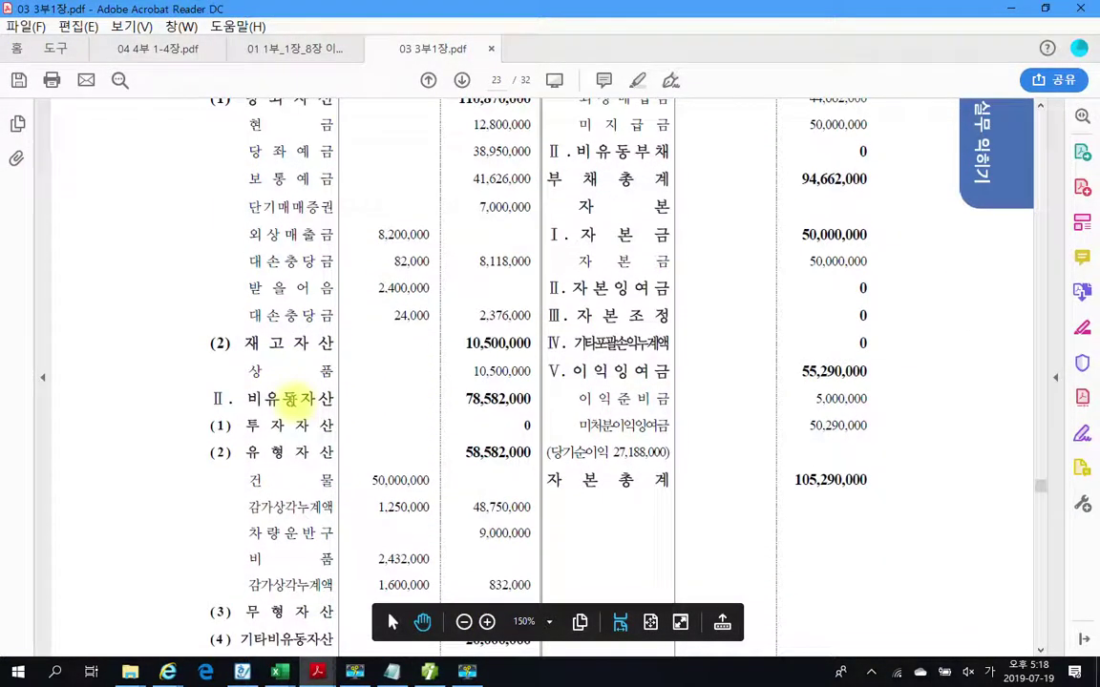
scroll(292, 399, "up", 1)
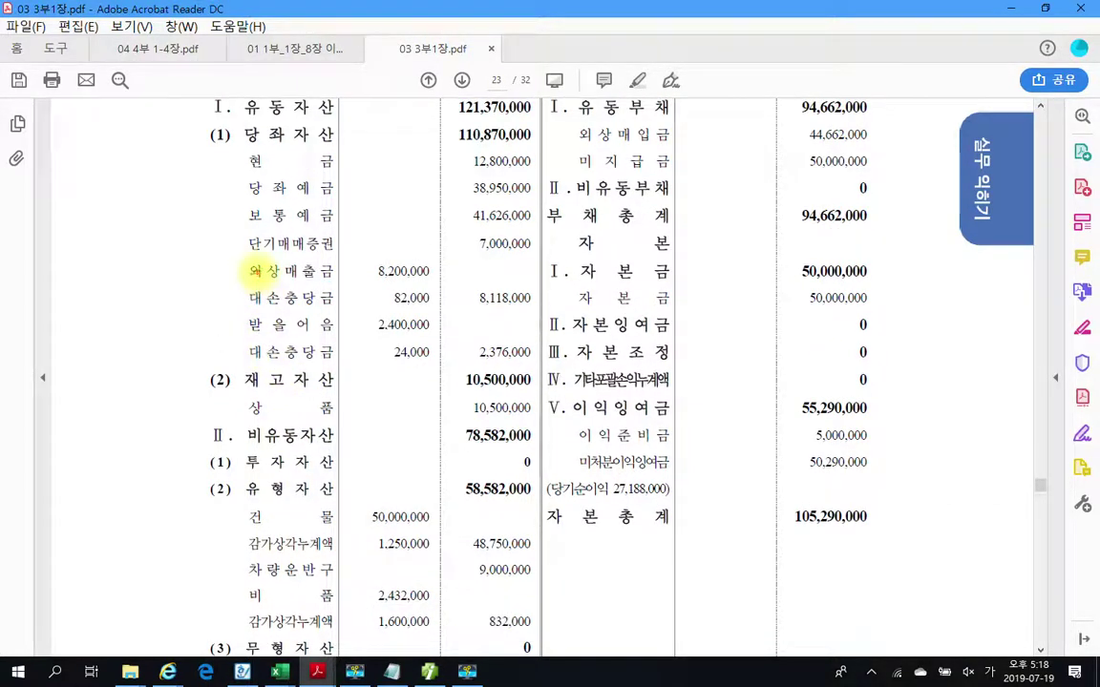
left_click_drag(250, 278, 430, 278)
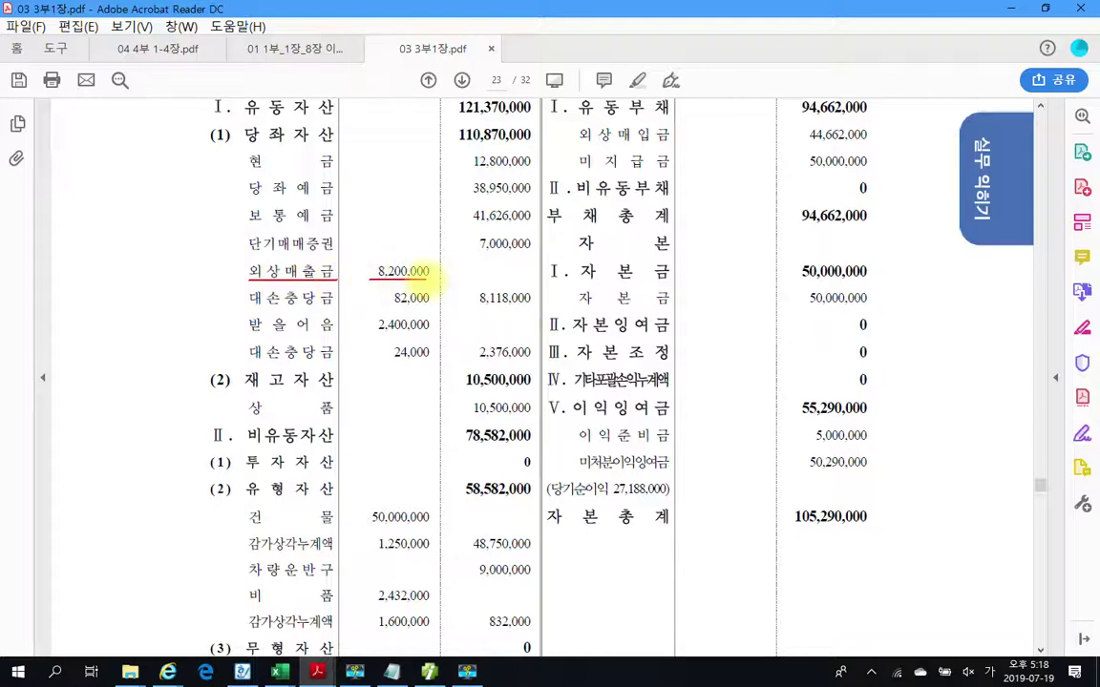
left_click_drag(246, 306, 334, 305)
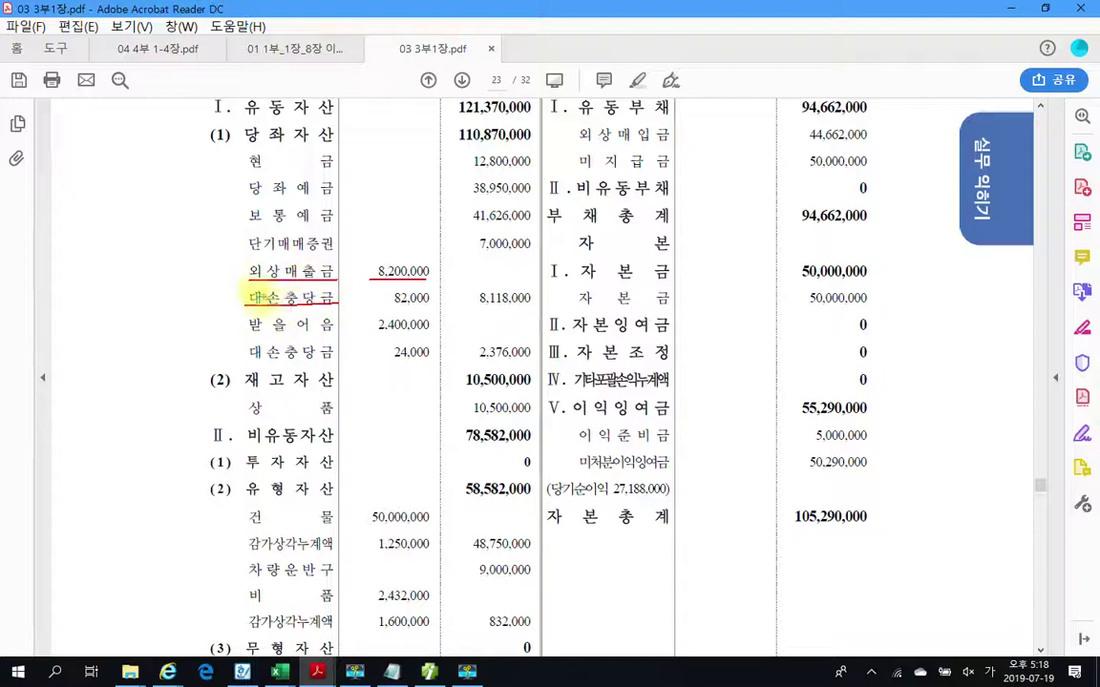
Handwrite the account codes 108 beside 외상매출금 and 109 beside its 대손충당금, and underline 대손충당금 again
mouse_move(240, 271)
left_mouse_down()
mouse_move(213, 275)
mouse_move(231, 283)
left_mouse_up()
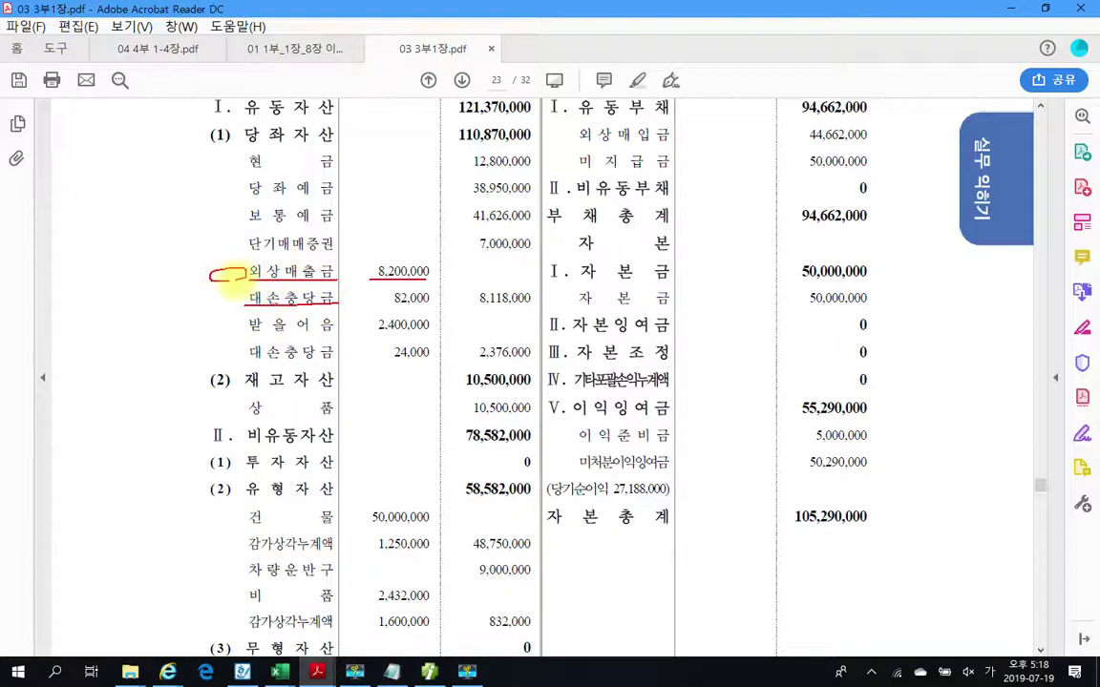
mouse_move(137, 293)
left_mouse_down()
mouse_move(157, 268)
mouse_move(160, 279)
mouse_move(187, 275)
mouse_move(181, 288)
left_mouse_up()
left_click_drag(153, 306, 139, 328)
mouse_move(159, 311)
left_mouse_down()
mouse_move(168, 322)
mouse_move(161, 312)
left_mouse_up()
mouse_move(187, 313)
left_mouse_down()
mouse_move(204, 310)
mouse_move(178, 348)
left_mouse_up()
left_click_drag(239, 314, 339, 309)
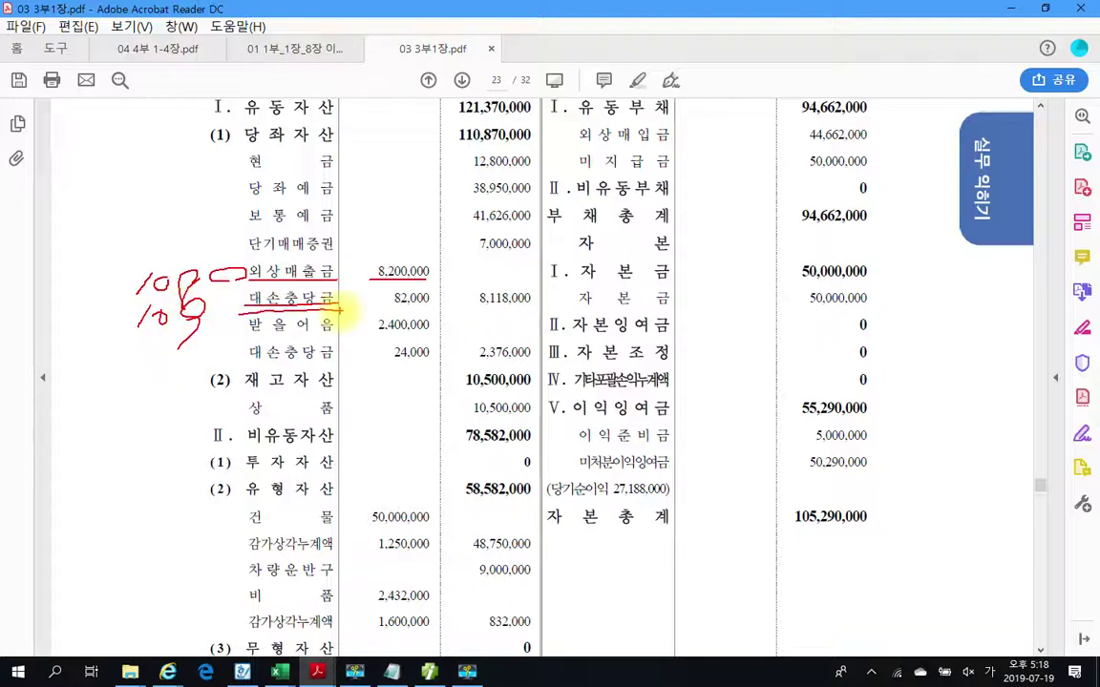
Circle 82,000 and 8,118,000 in the 대손충당금 row, draw an equals sign between them, and cross out 8,118,000
left_click_drag(474, 302, 531, 297)
left_click_drag(381, 287, 421, 299)
mouse_move(501, 277)
left_mouse_down()
mouse_move(468, 310)
mouse_move(490, 322)
mouse_move(536, 308)
left_mouse_up()
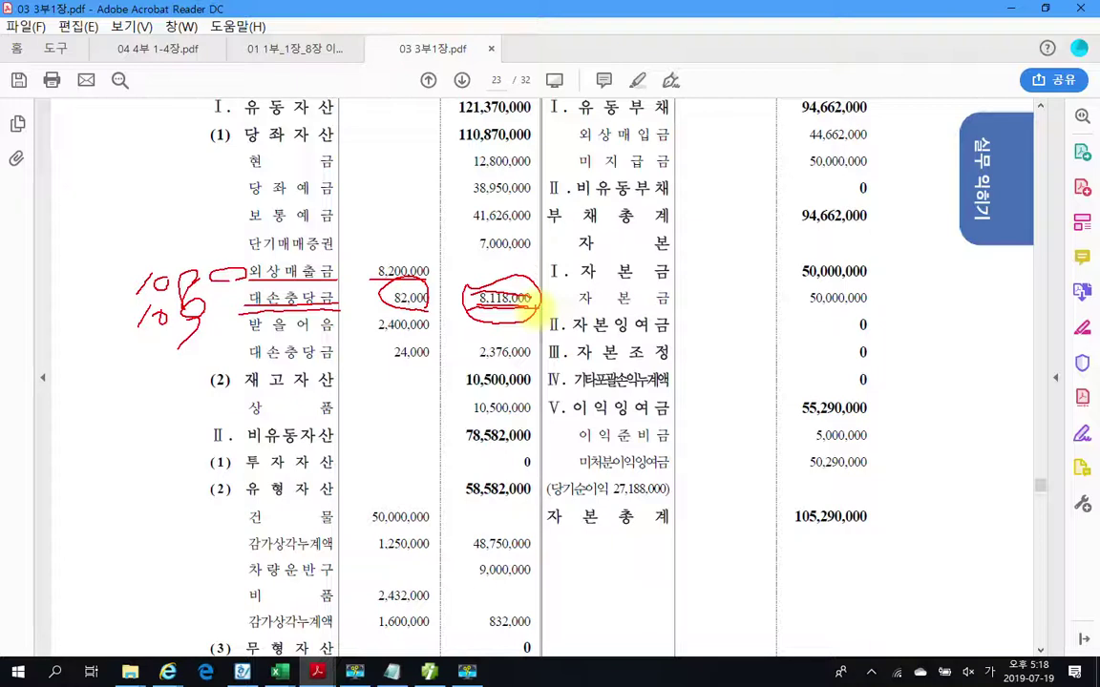
left_click_drag(434, 295, 450, 304)
mouse_move(516, 278)
left_mouse_down()
mouse_move(480, 318)
mouse_move(526, 329)
left_mouse_up()
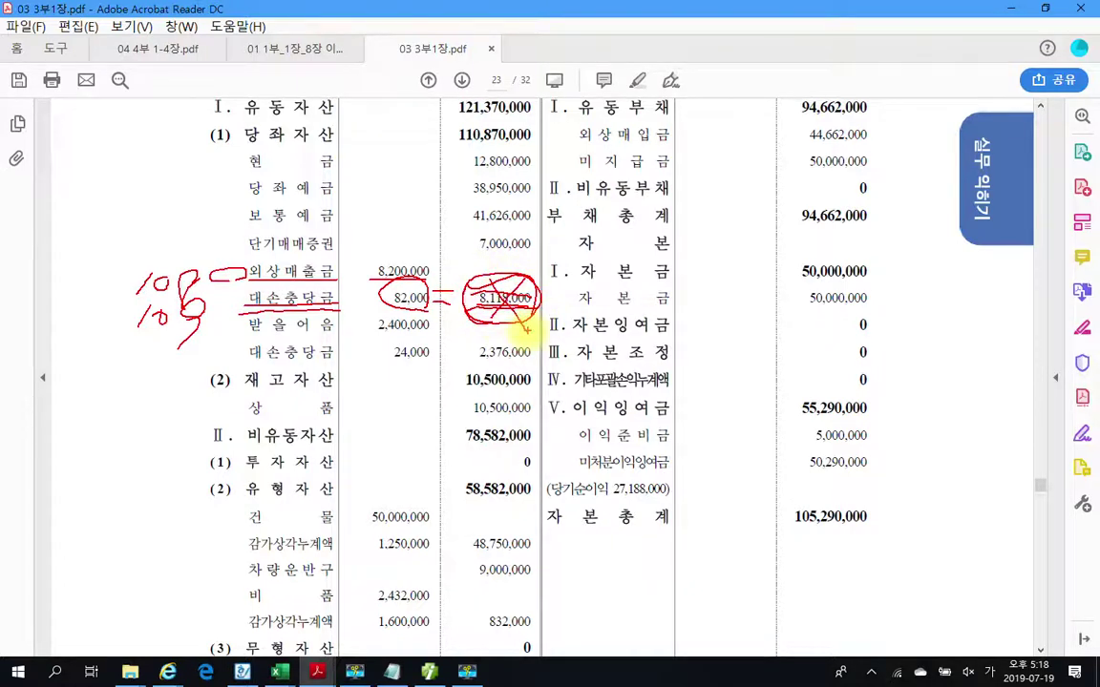
Tick the two asset amount columns, circle the inner column's receivable and allowance amounts, and undo that last circle
left_click_drag(381, 190, 411, 191)
left_click_drag(488, 228, 503, 216)
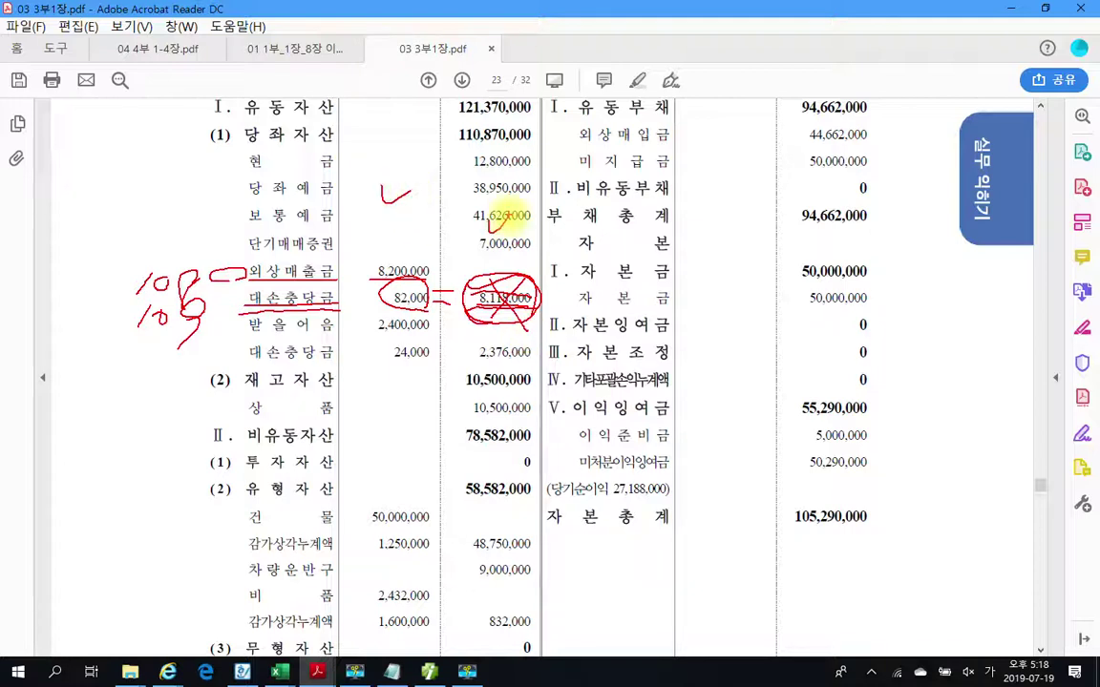
left_click_drag(397, 402, 418, 404)
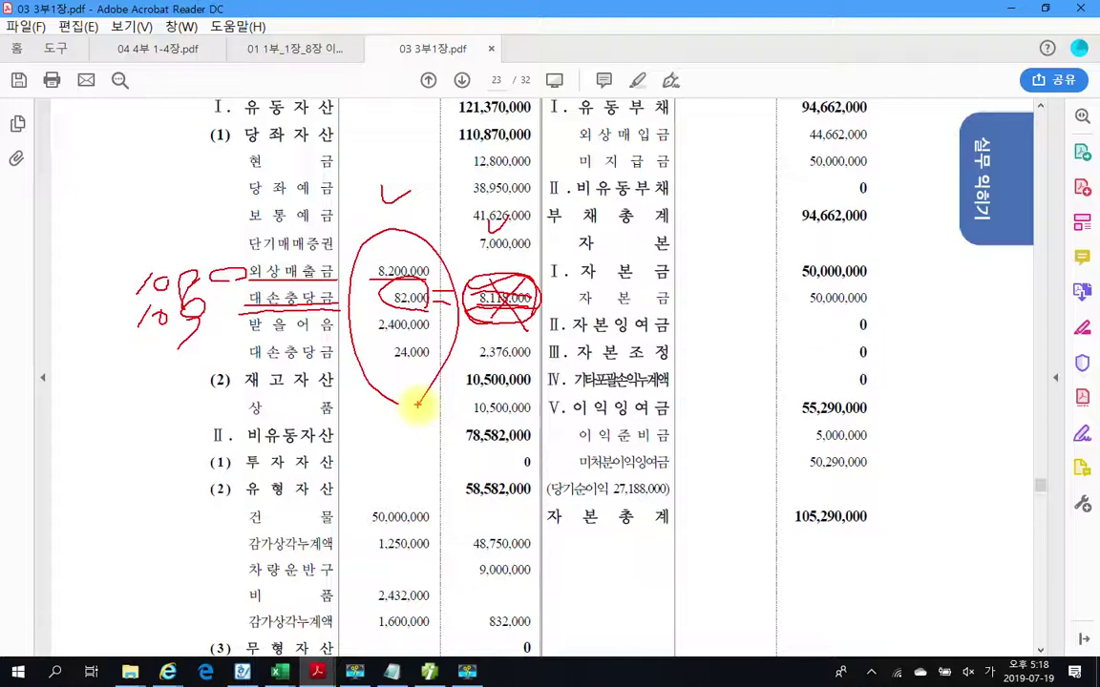
key("ctrl+z")
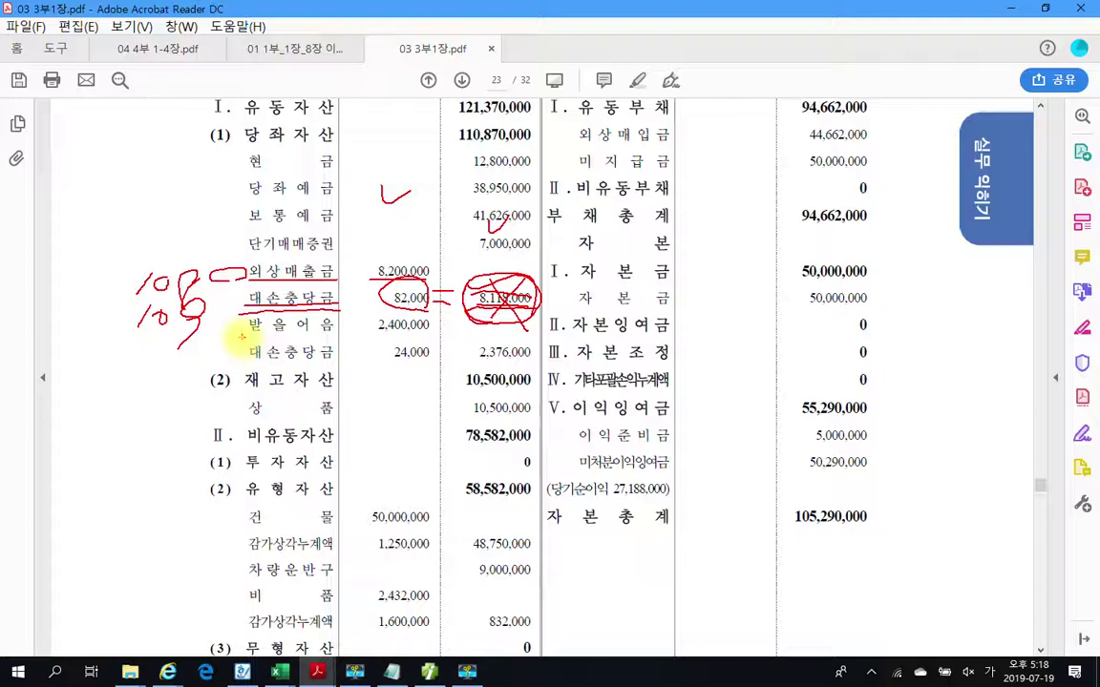
Underline 받을어음 and the 대손충당금 below it, handwrite a short code note beside that 대손충당금, and clear all the markings
left_click_drag(334, 332, 245, 333)
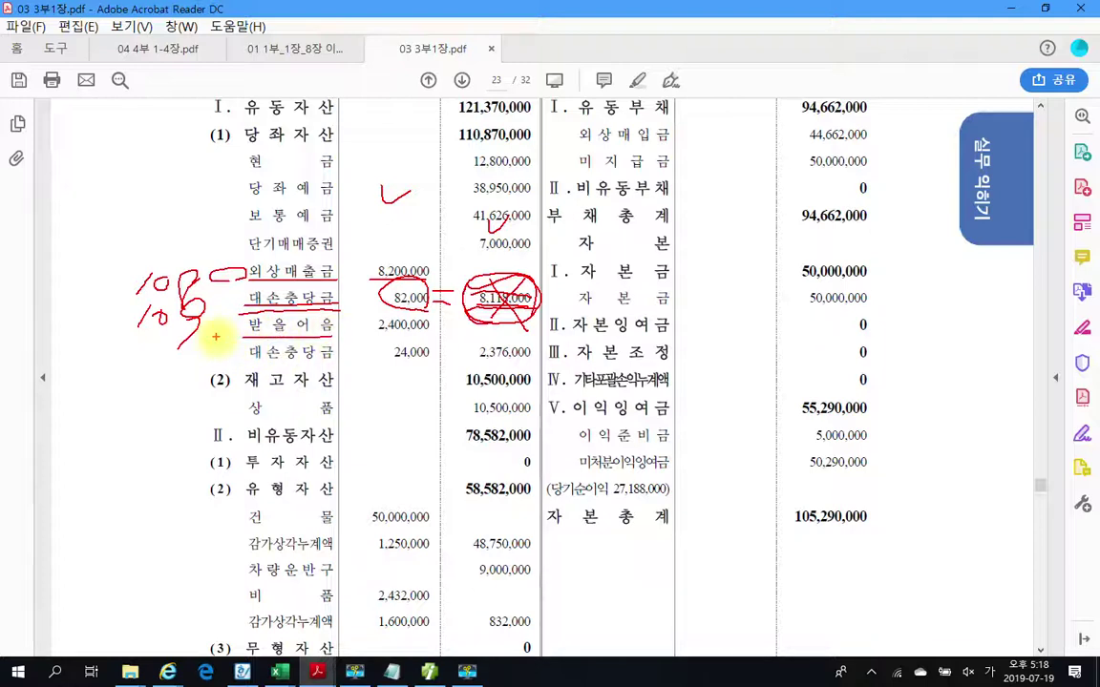
left_click_drag(326, 362, 245, 362)
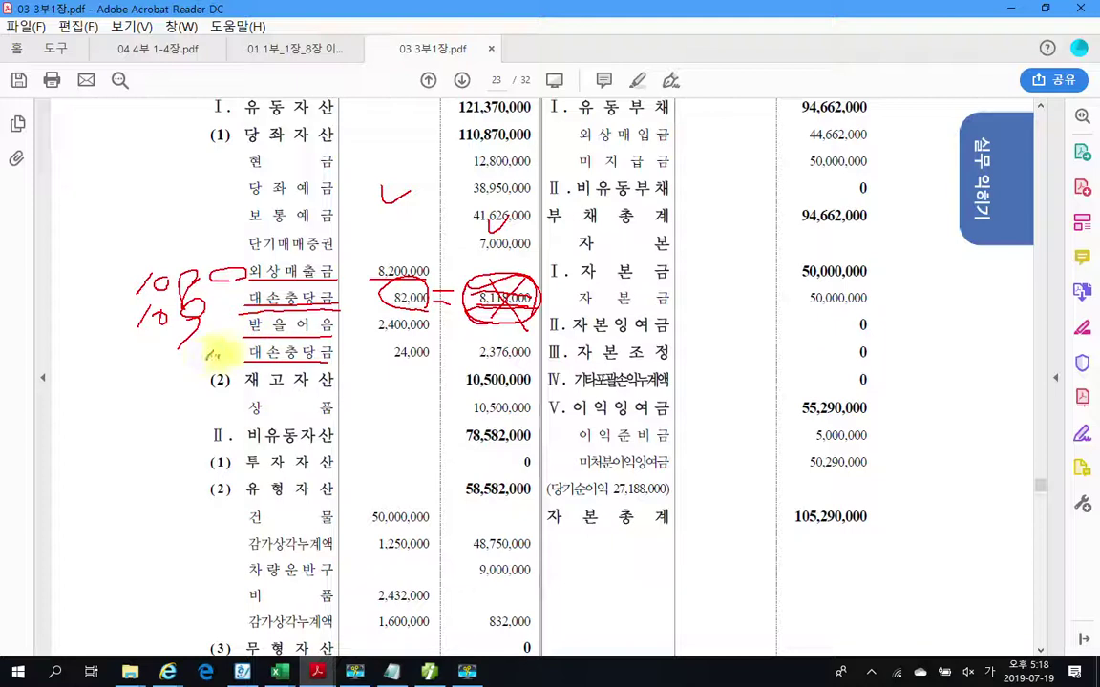
left_click_drag(206, 363, 224, 349)
left_click_drag(225, 362, 235, 348)
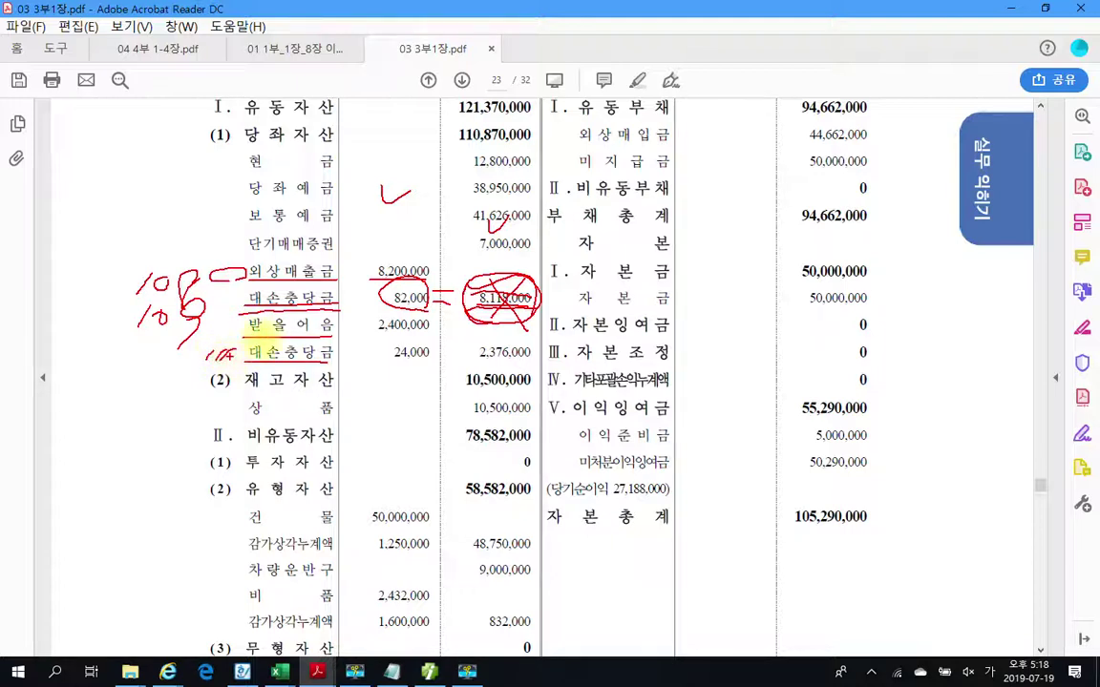
key("Escape")
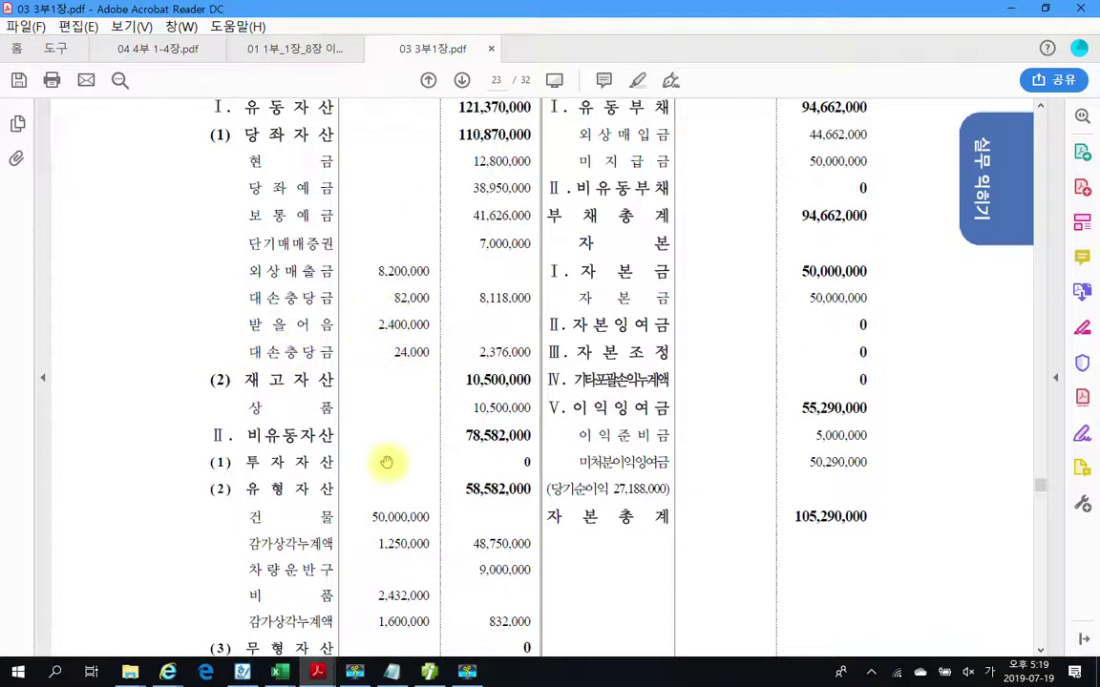
Box the 건물 감가상각누계액 amount 1,250,000, circle 50,000,000, and strike through the net amount 48,750,000
scroll(245, 520, "down", 2)
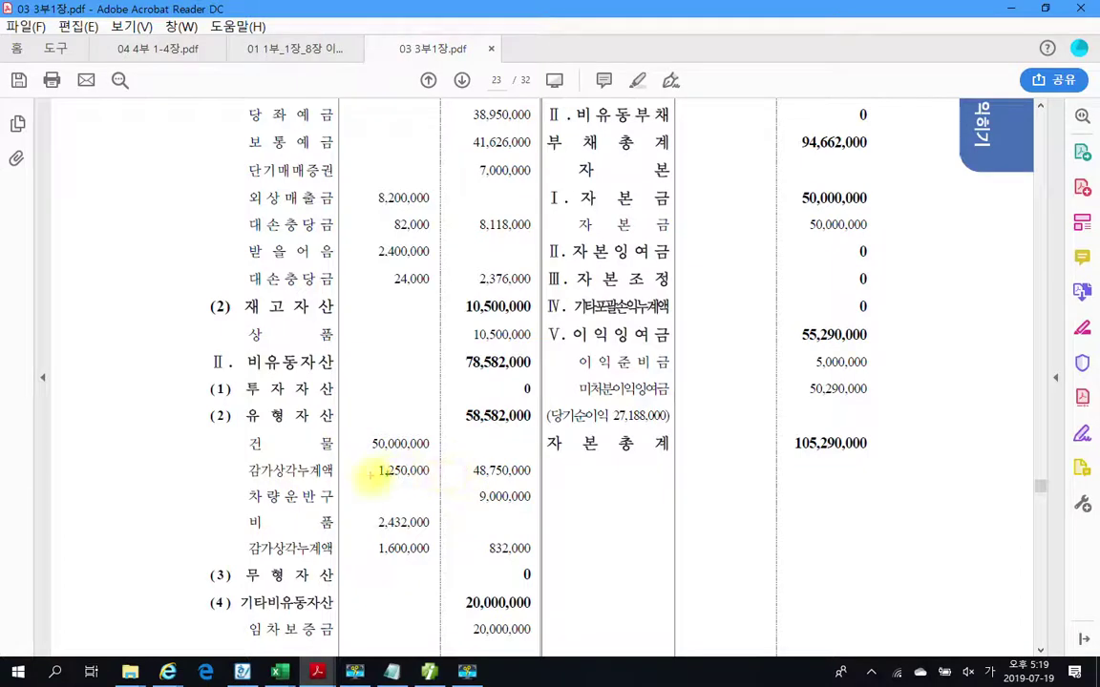
left_click_drag(369, 463, 434, 479)
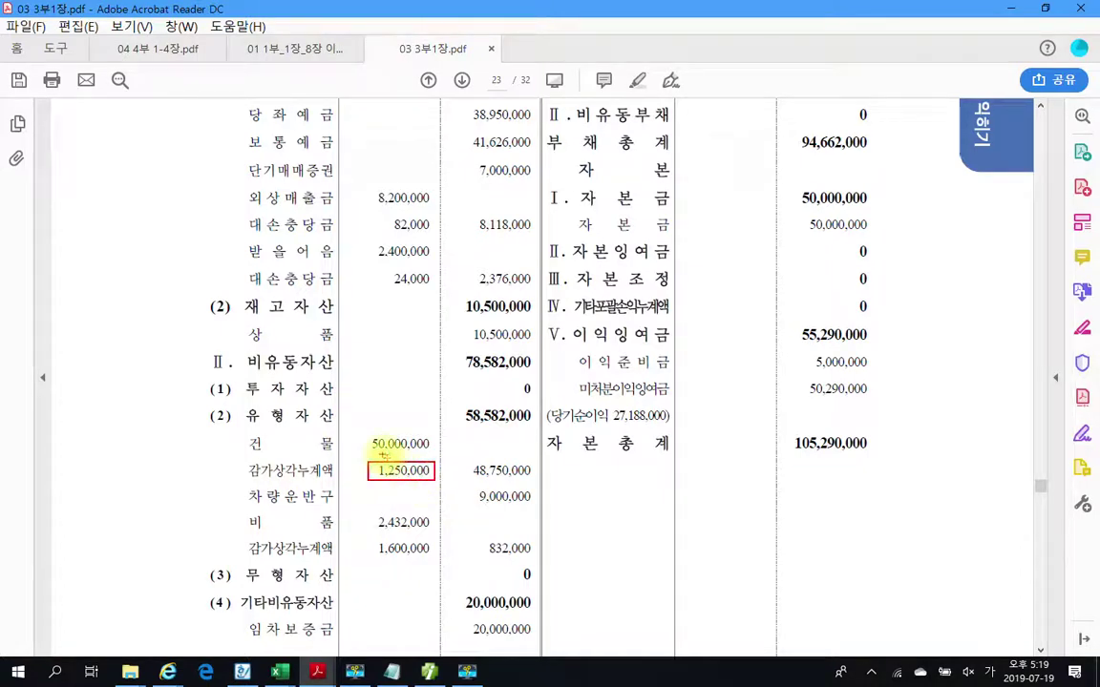
mouse_move(363, 434)
left_mouse_down()
mouse_move(422, 458)
mouse_move(368, 435)
left_mouse_up()
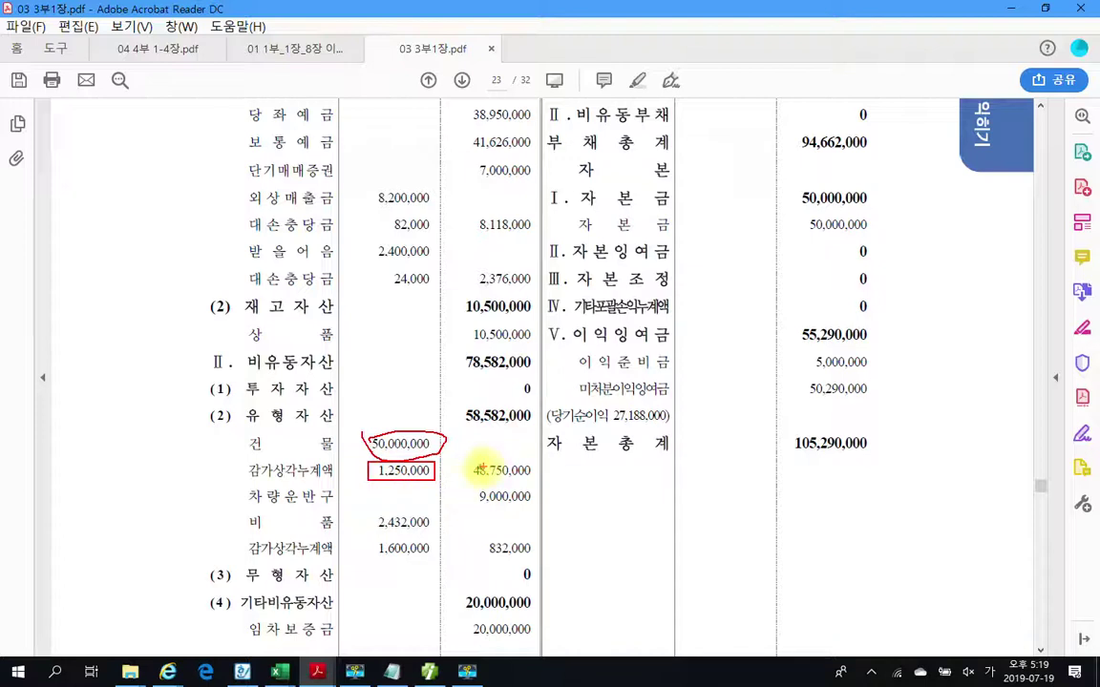
left_click_drag(474, 471, 531, 470)
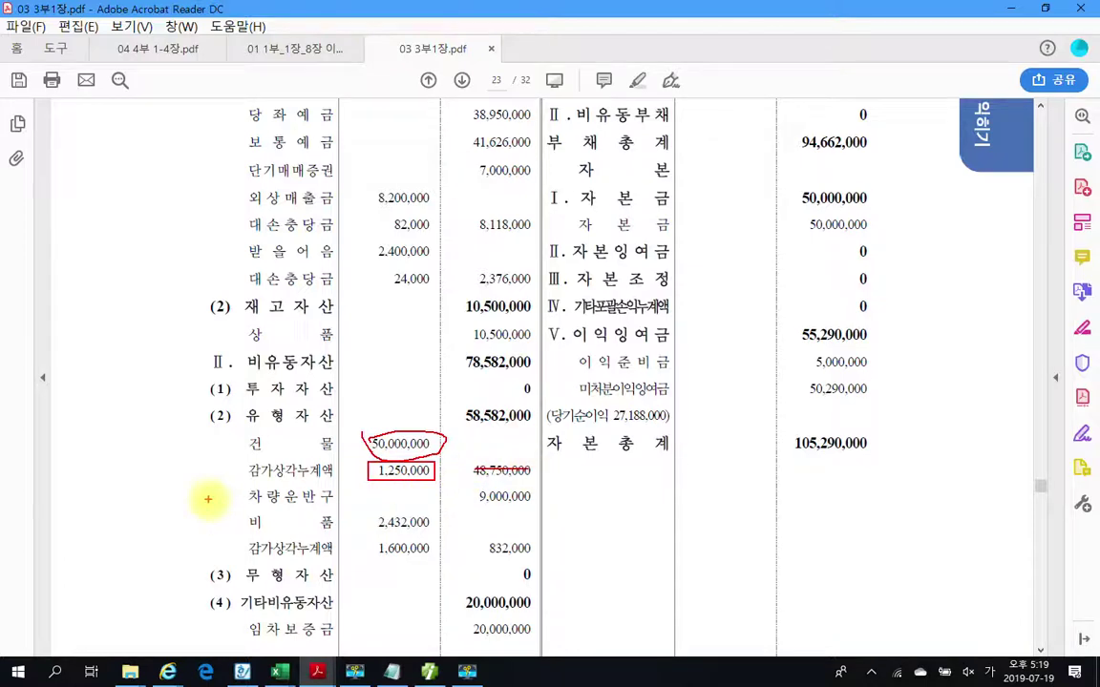
Bracket 건물 and 비품 each with the 감가상각누계액 below it, underline the 비품 one, and clear all the markings
mouse_move(243, 441)
left_mouse_down()
mouse_move(226, 456)
mouse_move(243, 470)
left_mouse_up()
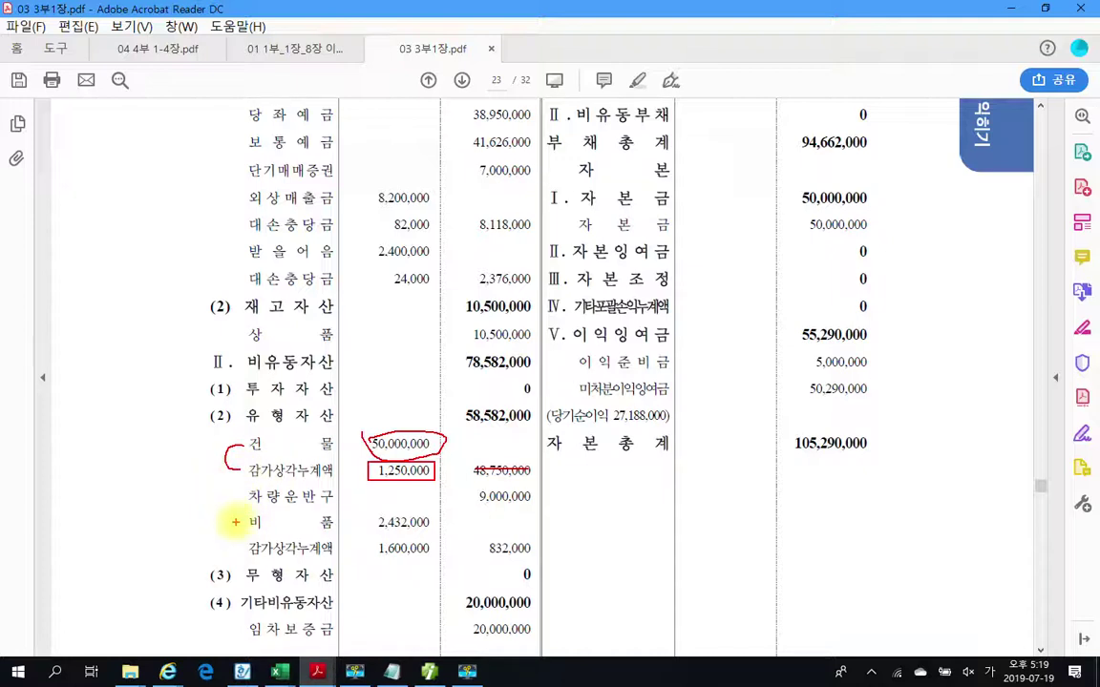
mouse_move(239, 523)
left_mouse_down()
mouse_move(236, 545)
mouse_move(291, 552)
left_mouse_up()
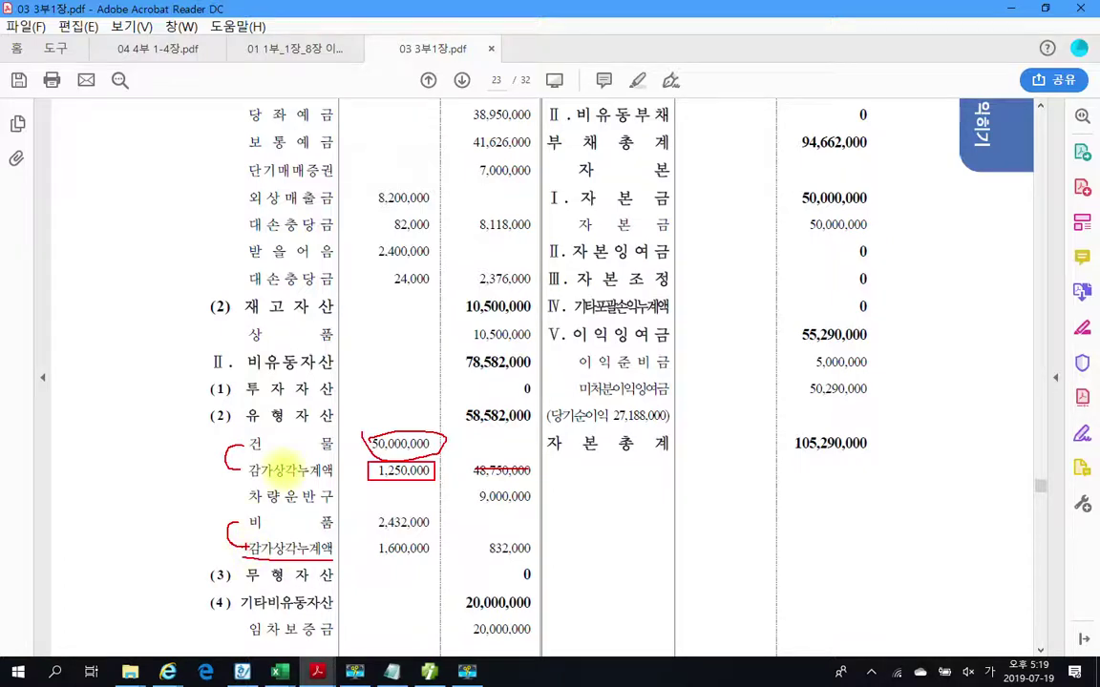
key("Escape")
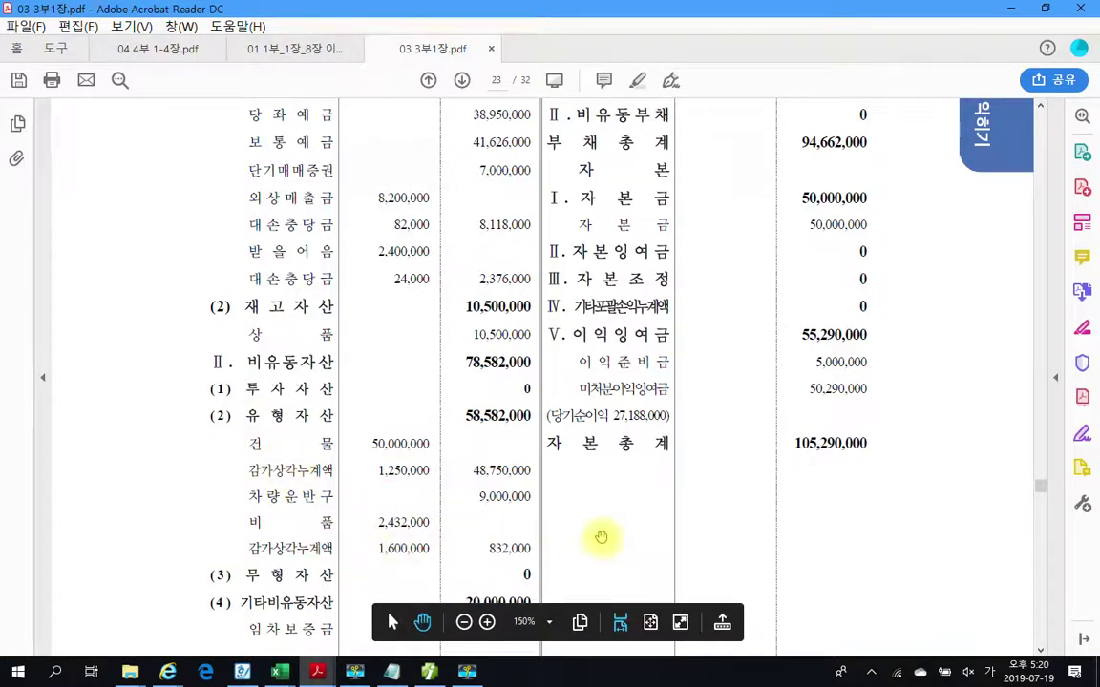
Box 미처분이익잉여금 and draw an arrow from it to the handwritten account name 이월이익잉여금
left_click_drag(560, 380, 711, 401)
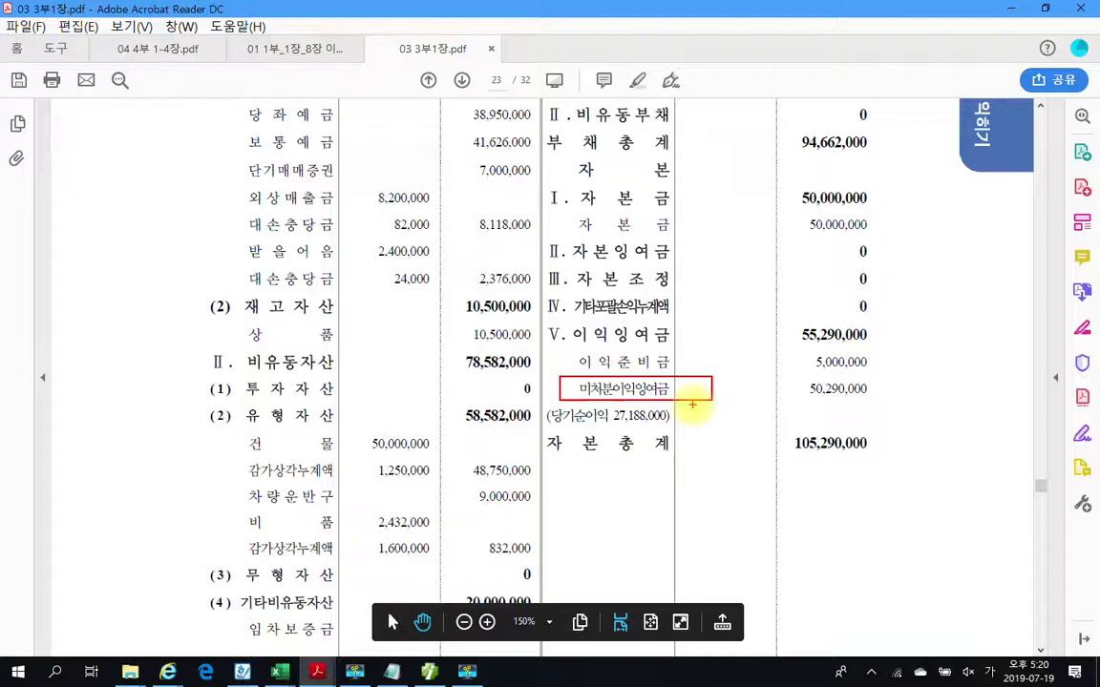
mouse_move(705, 391)
left_mouse_down()
mouse_move(726, 483)
mouse_move(739, 488)
mouse_move(766, 445)
left_mouse_up()
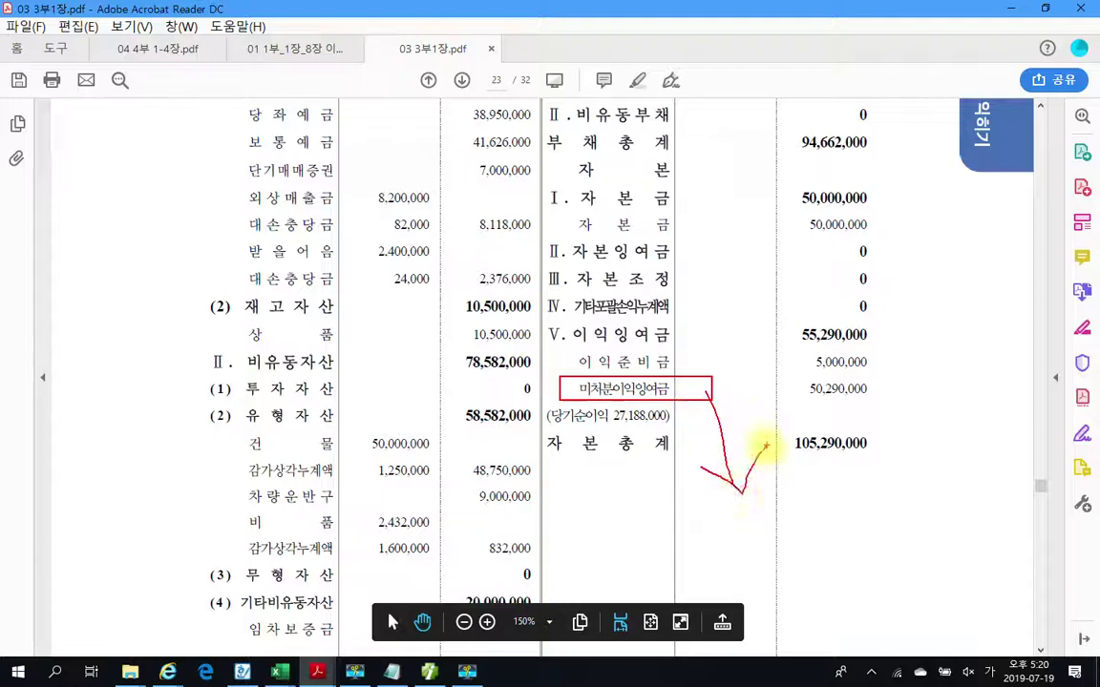
mouse_move(760, 519)
left_mouse_down()
mouse_move(751, 533)
mouse_move(759, 521)
left_mouse_up()
mouse_move(791, 481)
left_mouse_down()
mouse_move(790, 573)
mouse_move(808, 487)
left_mouse_up()
mouse_move(800, 523)
left_mouse_down()
mouse_move(833, 510)
mouse_move(821, 541)
left_mouse_up()
left_click_drag(838, 499, 848, 497)
left_click_drag(848, 477, 864, 572)
left_click_drag(880, 506, 878, 520)
mouse_move(897, 482)
left_mouse_down()
mouse_move(899, 540)
mouse_move(922, 506)
left_mouse_up()
left_click_drag(945, 460, 955, 573)
left_click_drag(921, 535, 950, 559)
mouse_move(873, 592)
left_mouse_down()
mouse_move(871, 602)
mouse_move(903, 614)
left_mouse_up()
mouse_move(933, 573)
left_mouse_down()
mouse_move(965, 582)
mouse_move(1002, 538)
mouse_move(1001, 573)
mouse_move(1032, 603)
left_mouse_up()
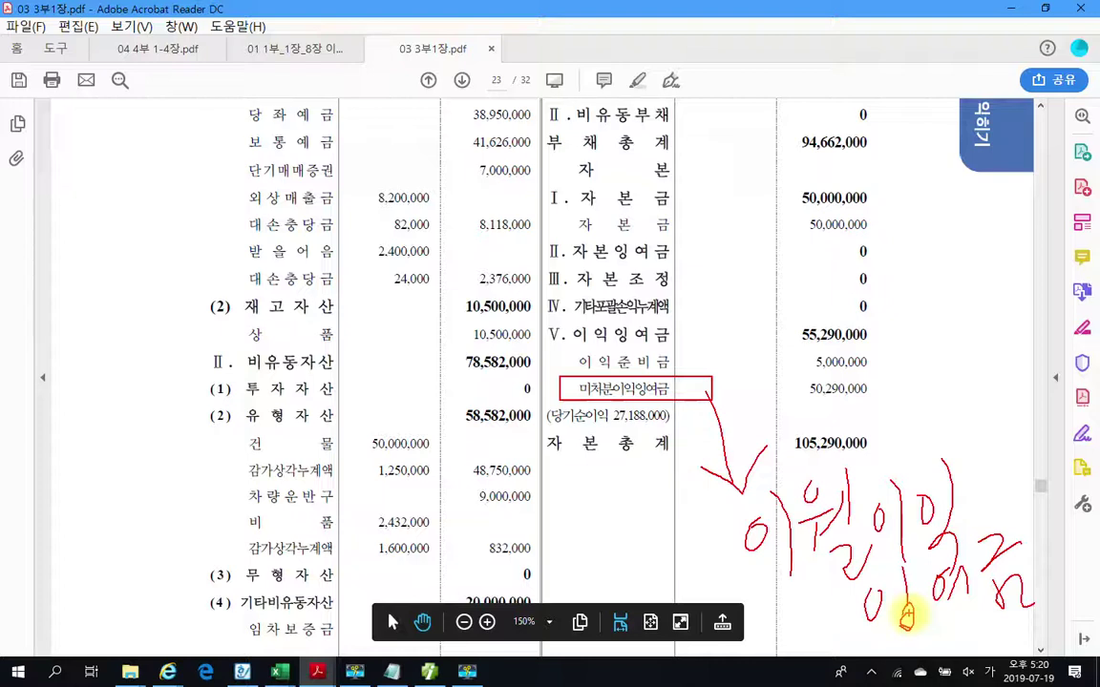
Circle the 미처분이익잉여금 amount 50,290,000 and the handwritten 이월이익잉여금, and clear all the markings
left_click_drag(790, 399, 796, 416)
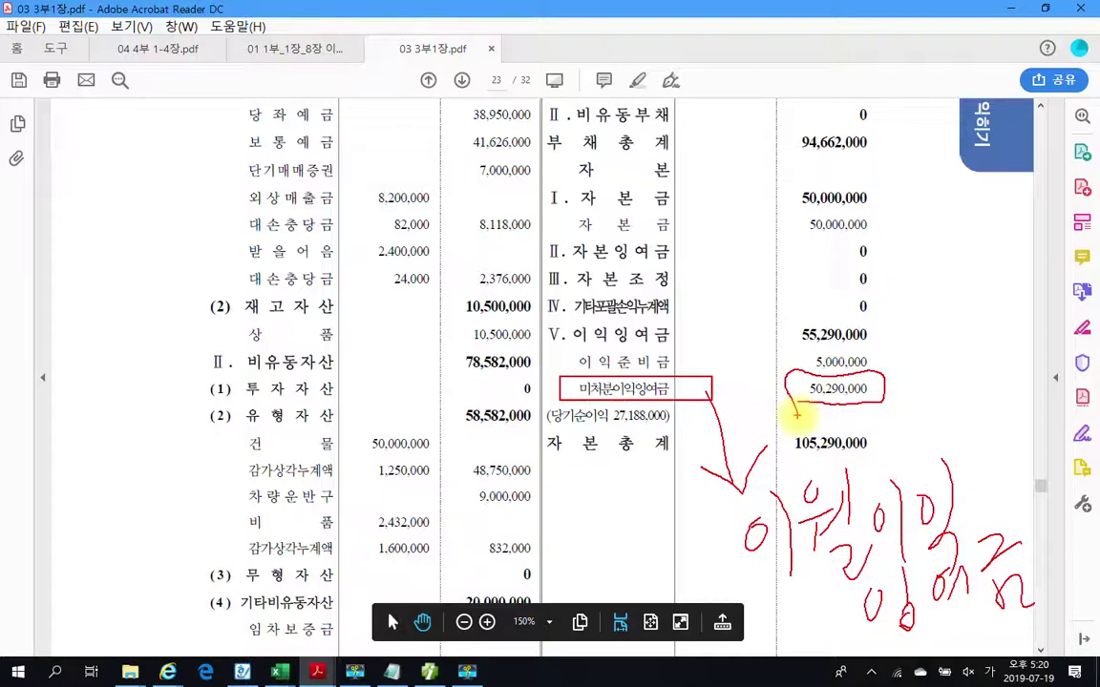
mouse_move(721, 514)
left_mouse_down()
mouse_move(769, 450)
mouse_move(945, 447)
mouse_move(1017, 620)
mouse_move(821, 614)
mouse_move(723, 513)
left_mouse_up()
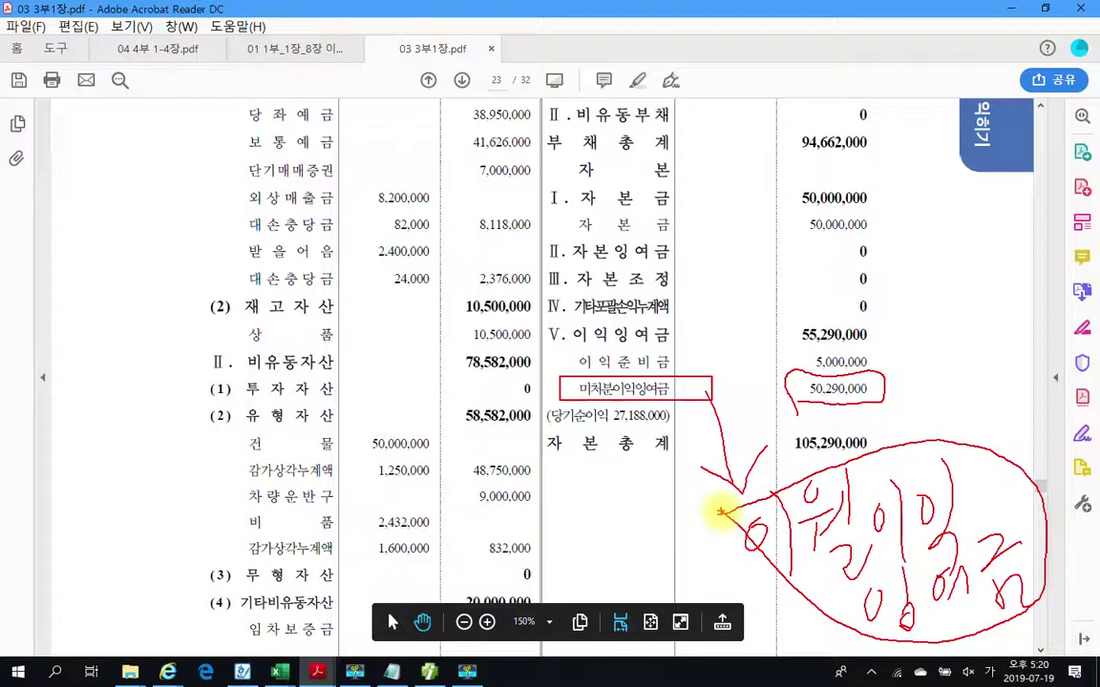
key("Escape")
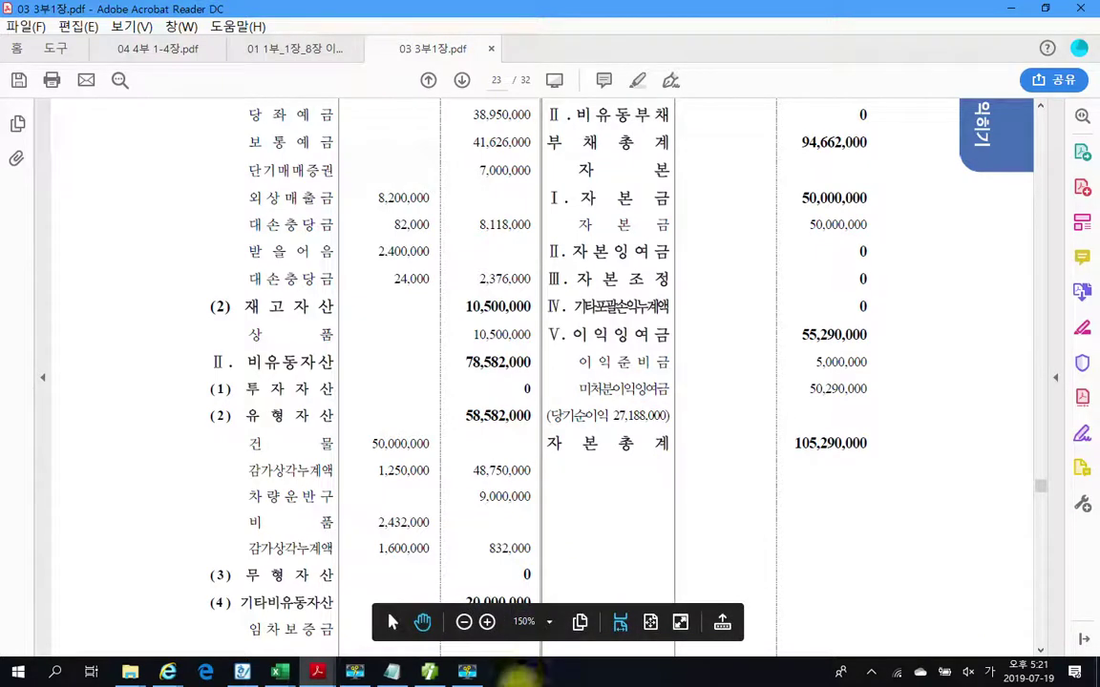
Switch to the accounting program and enter account 107 단기매매증권 with a 차변 amount of 7,000,000
left_click(430, 672)
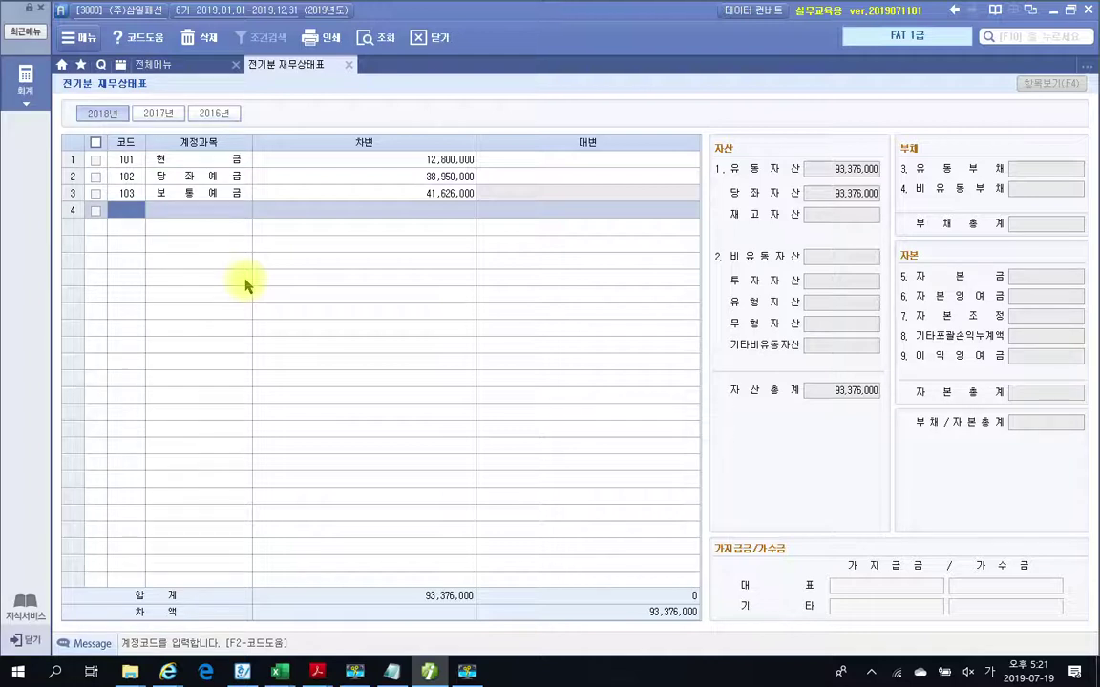
type("단기")
key("Return")
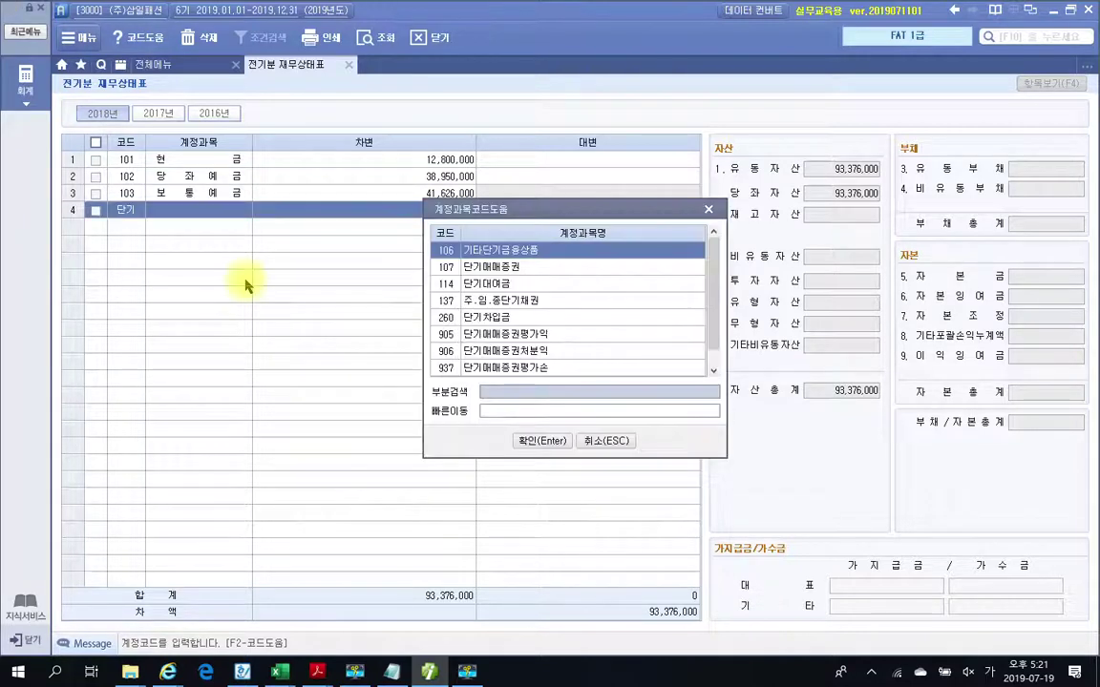
key("Down")
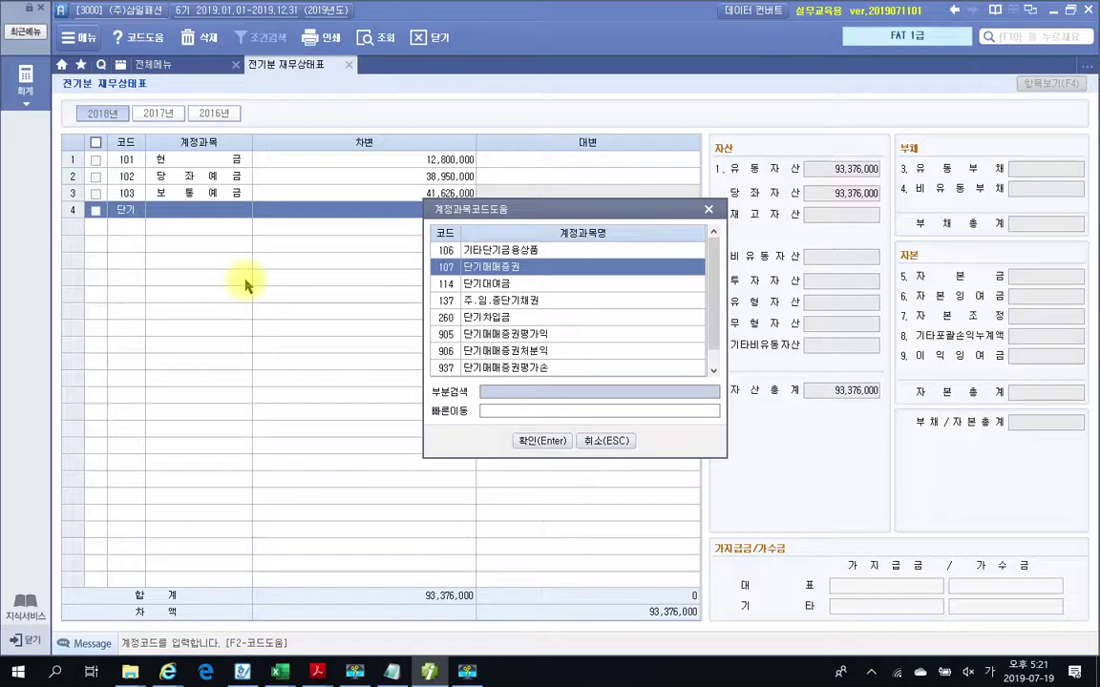
key("Return")
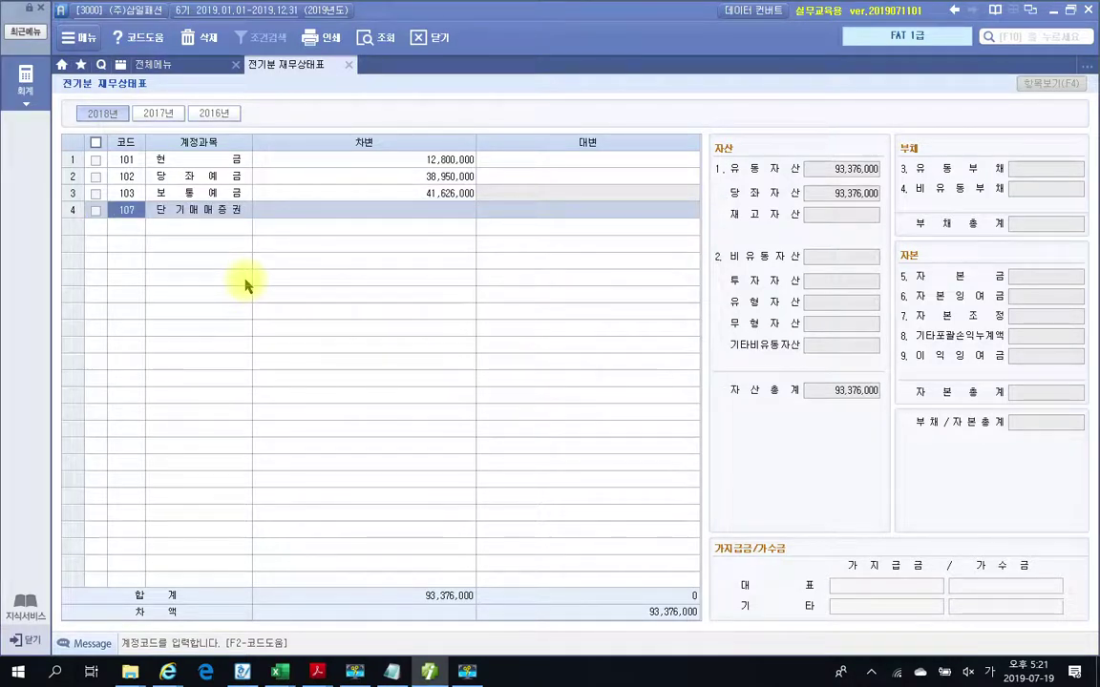
type("7++")
key("Return")
type("7++")
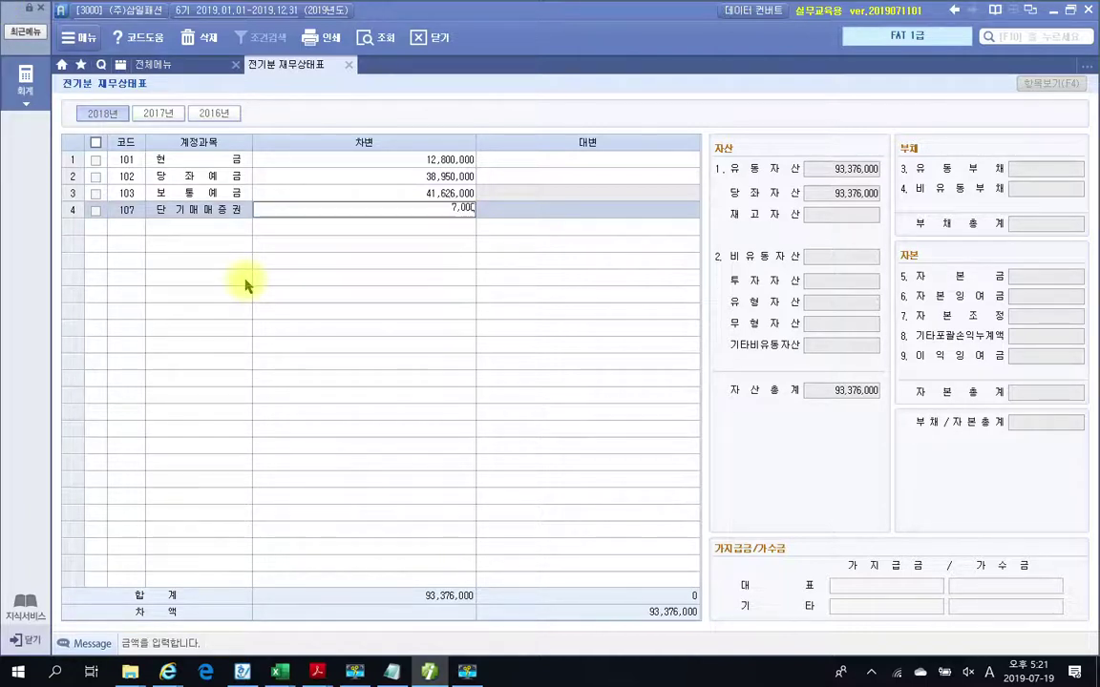
key("Return")
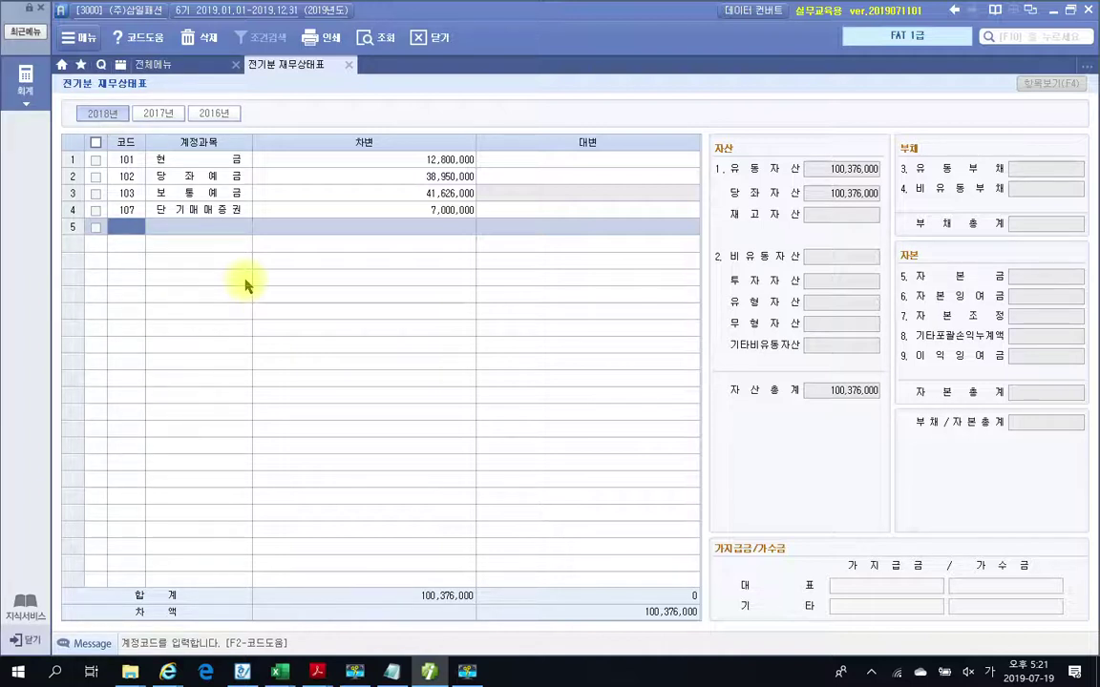
Enter account 108 외상매출금 with 8,200,000 in 차변 and its 대손충당금, account 109, with 82,000 in 대변
type("108")
key("Return")
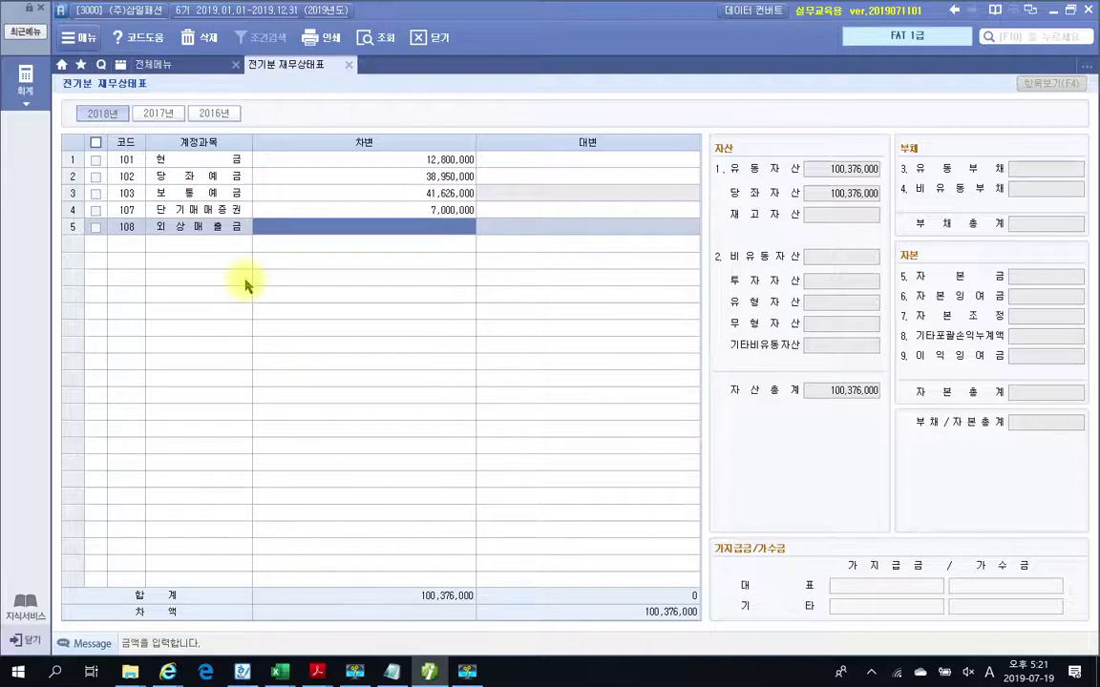
type("8200000")
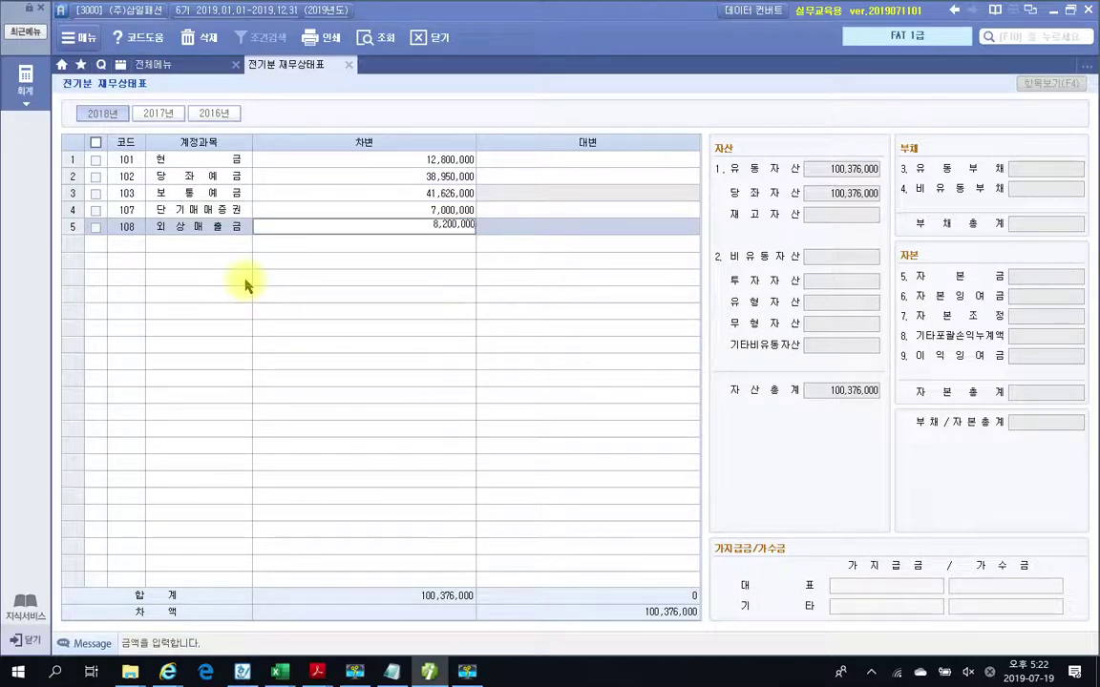
key("Return")
type("109")
key("Return")
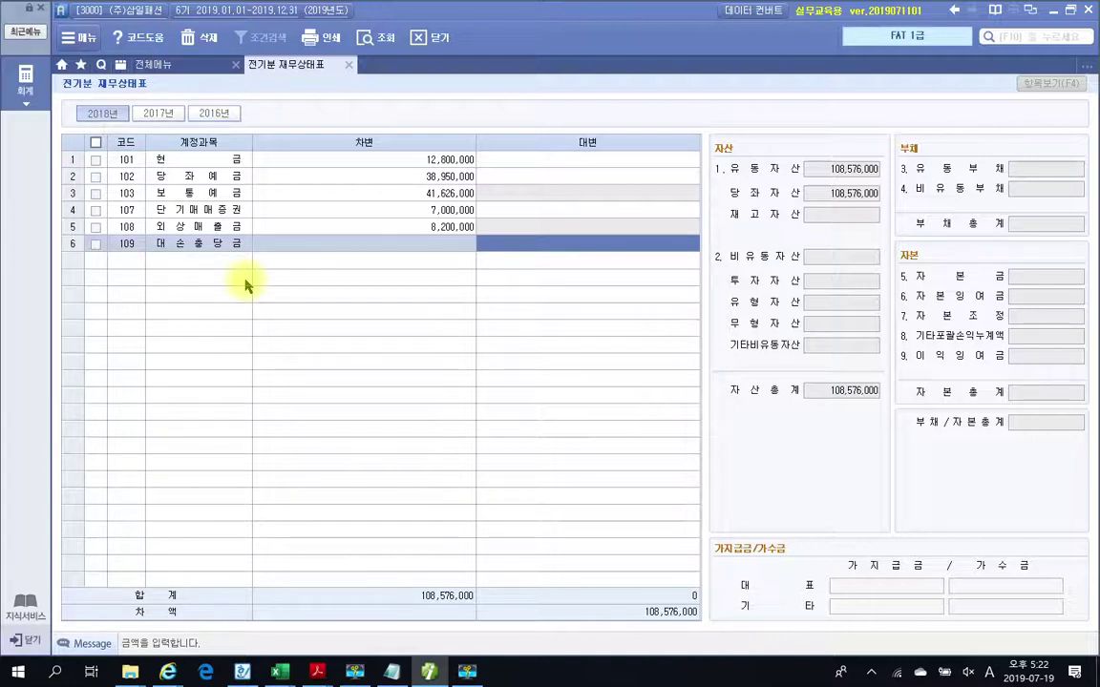
type("82000")
key("Return")
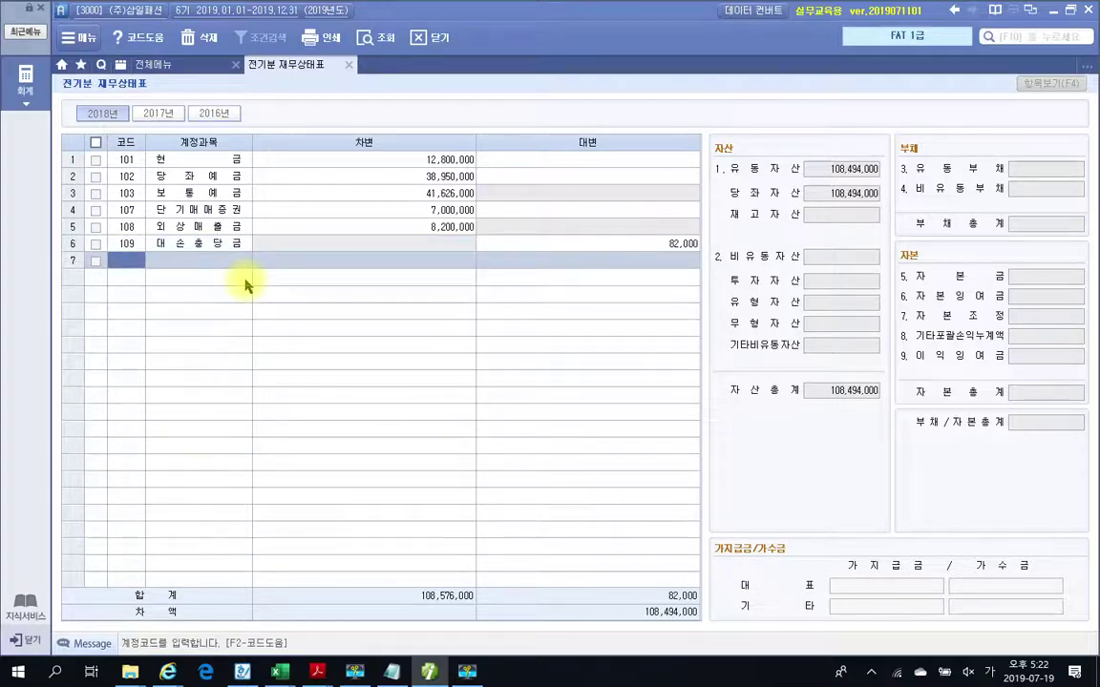
Enter account 110 받을어음 with 2,400,000 in 차변 and its 대손충당금, account 111, with 24,000 in 대변
type("110")
key("Return")
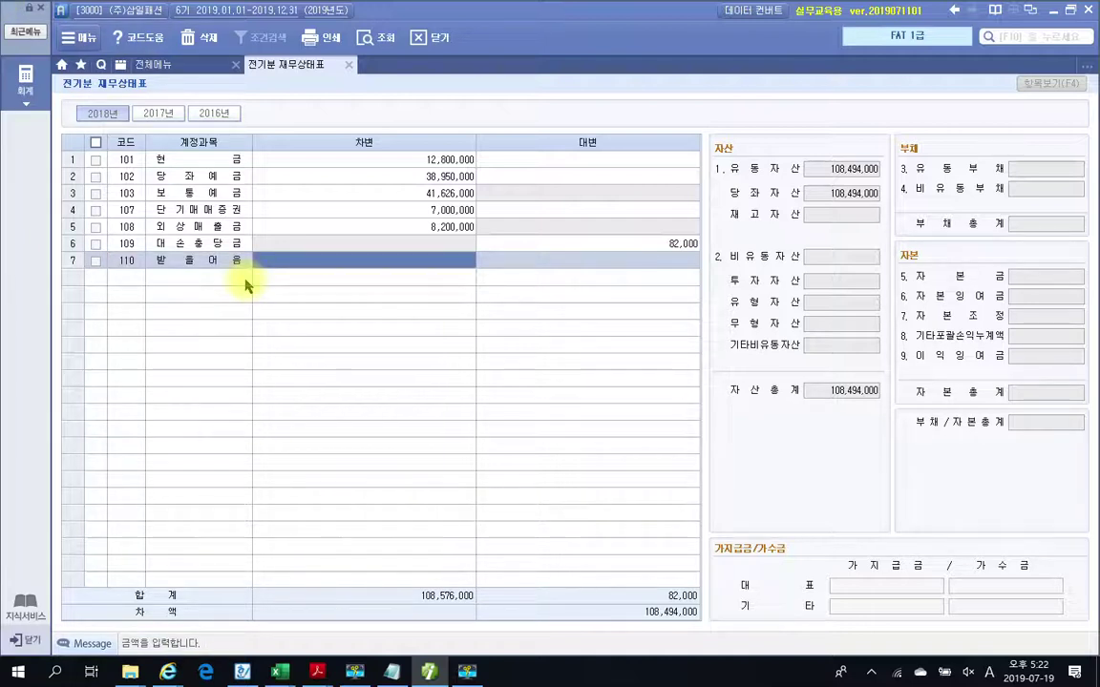
type("2400000")
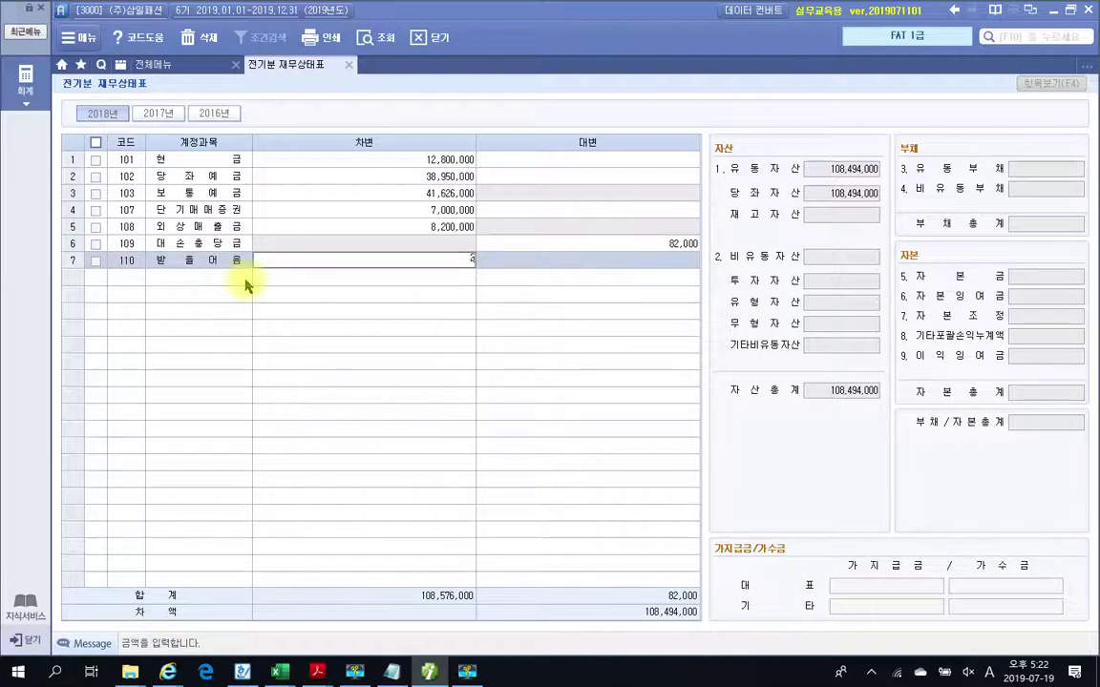
key("Return")
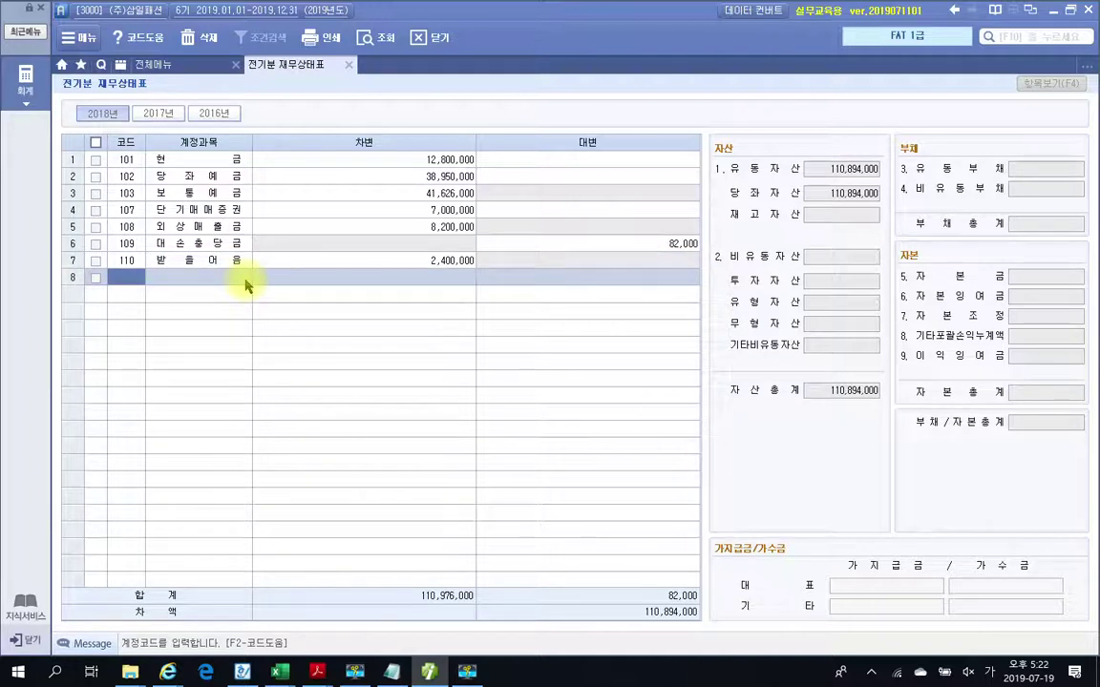
type("111")
key("Return")
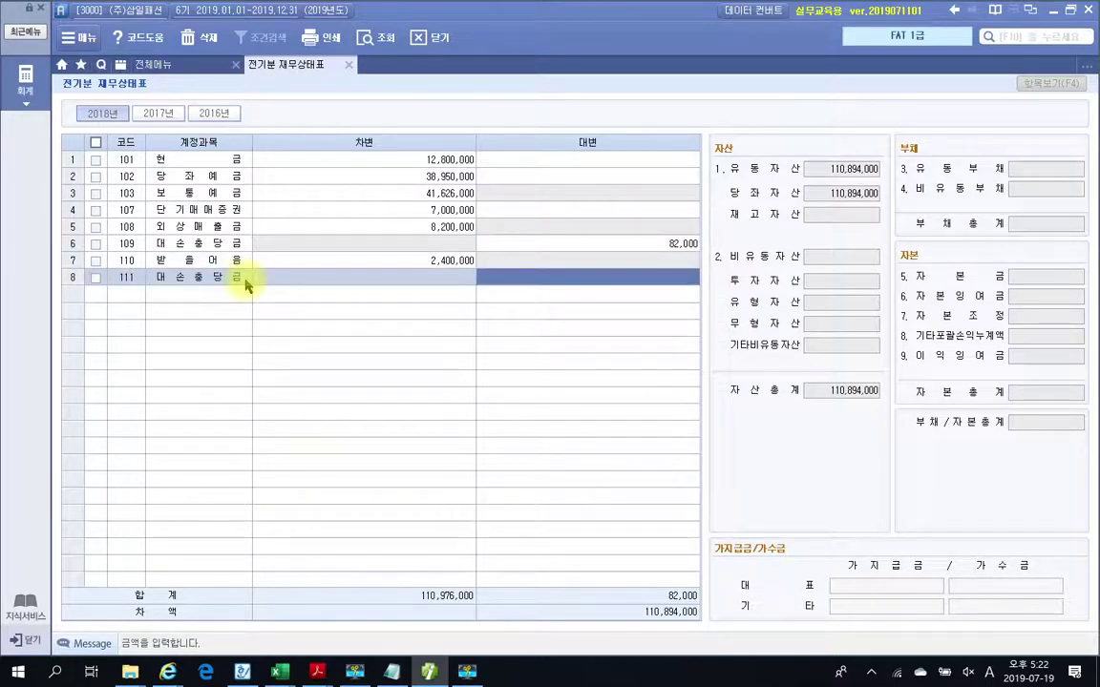
type("2")
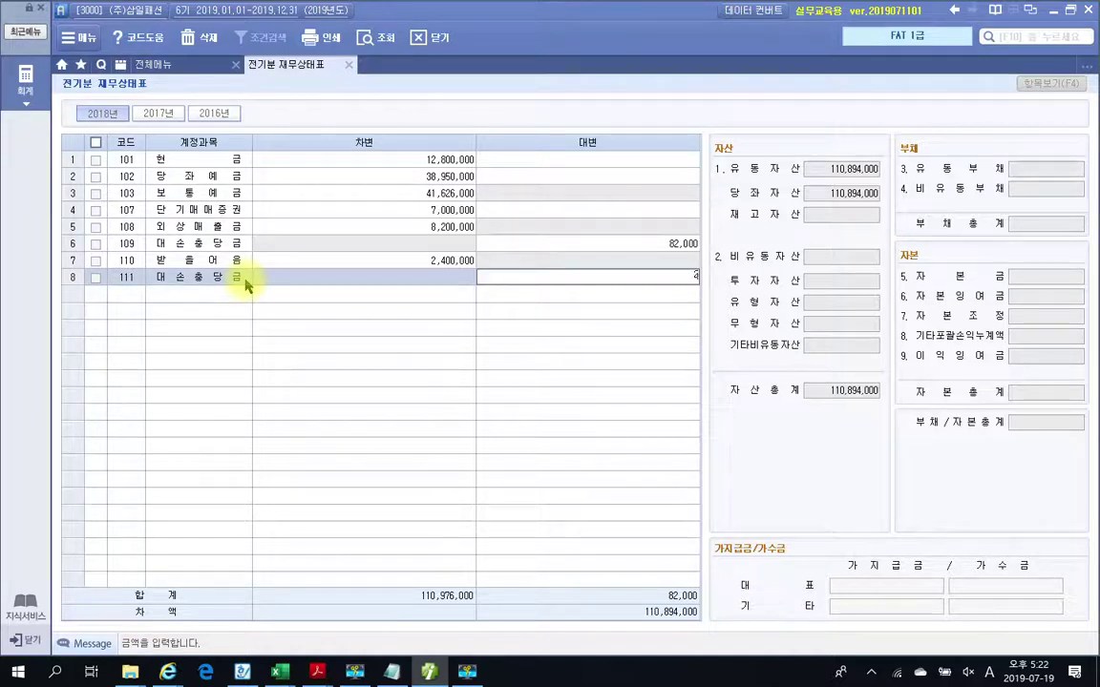
type("4,0000")
key("Return")
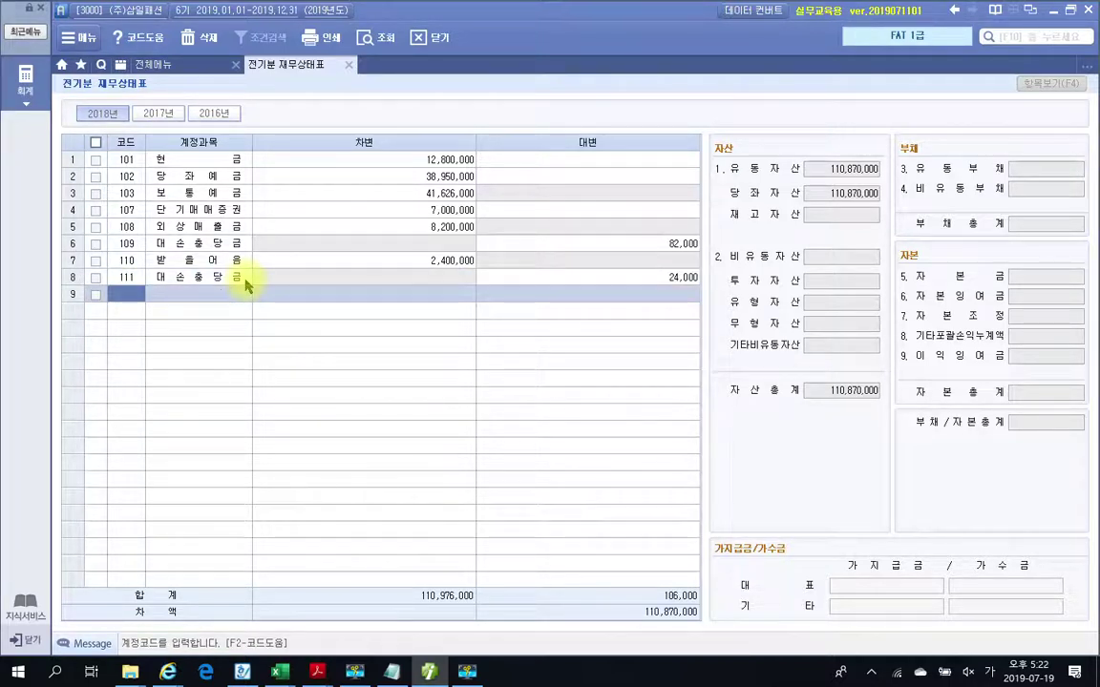
Enter account 146 상품 with a 차변 amount of 10,500,000
type("상품")
key("Return")
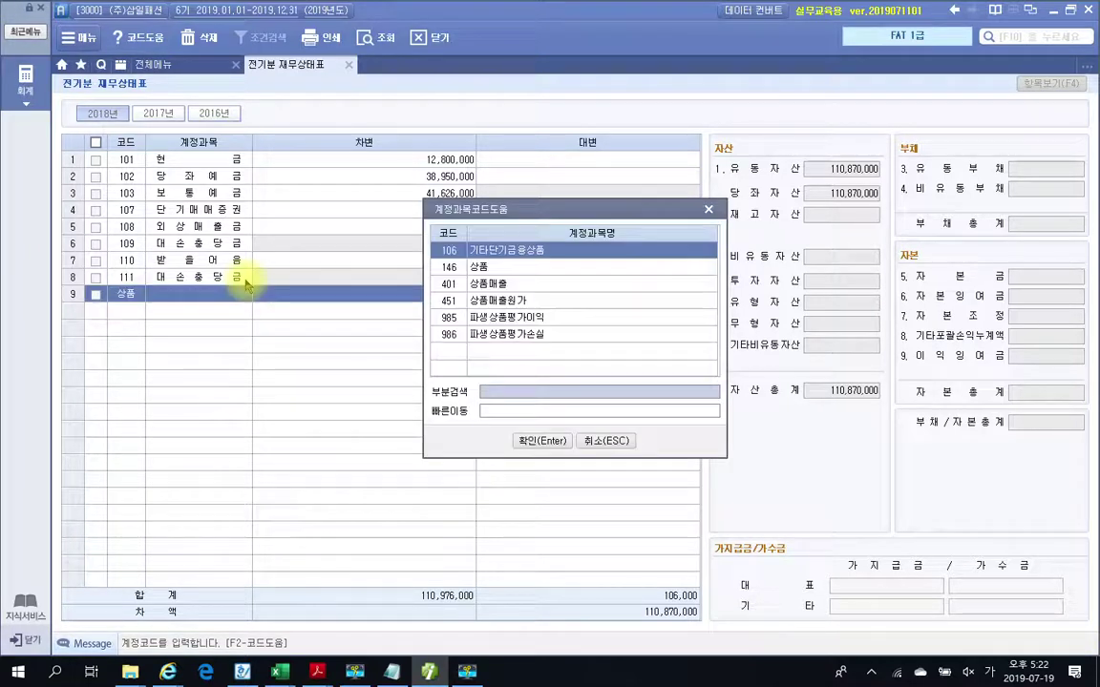
key("Down")
key("Return")
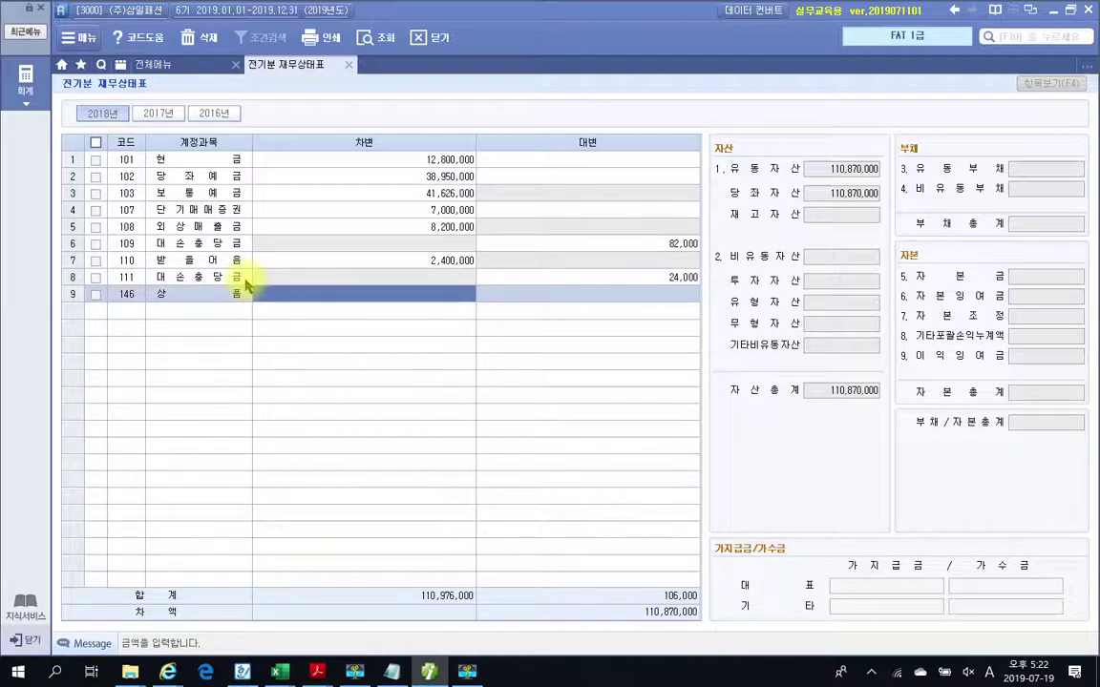
type("10,500")
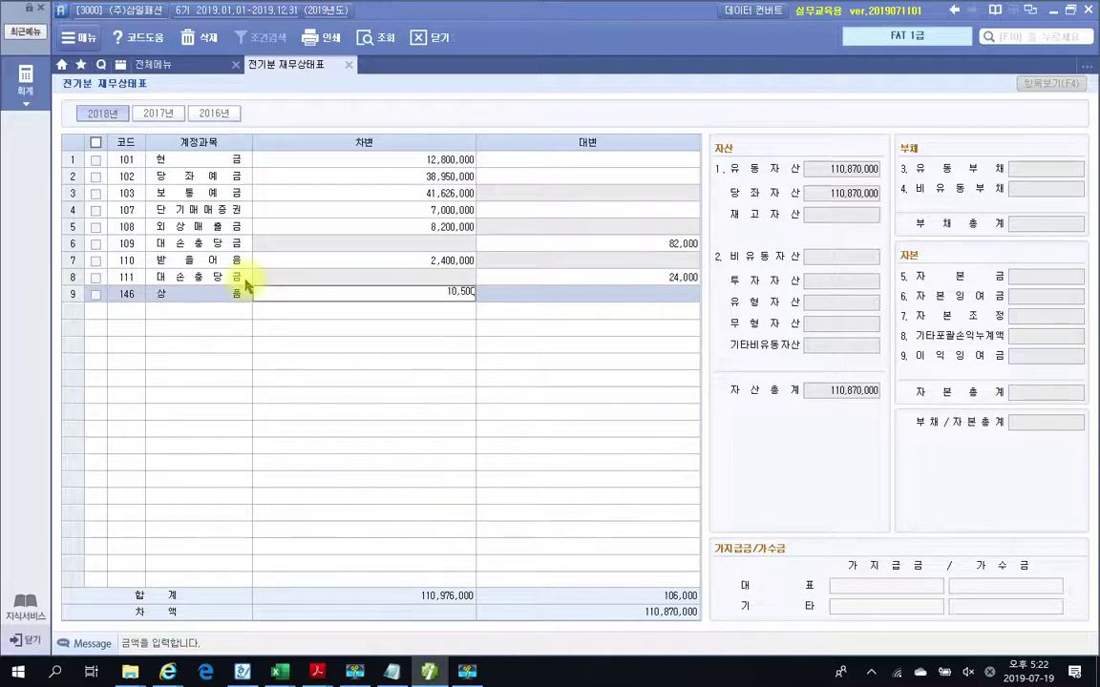
type(",000")
key("Return")
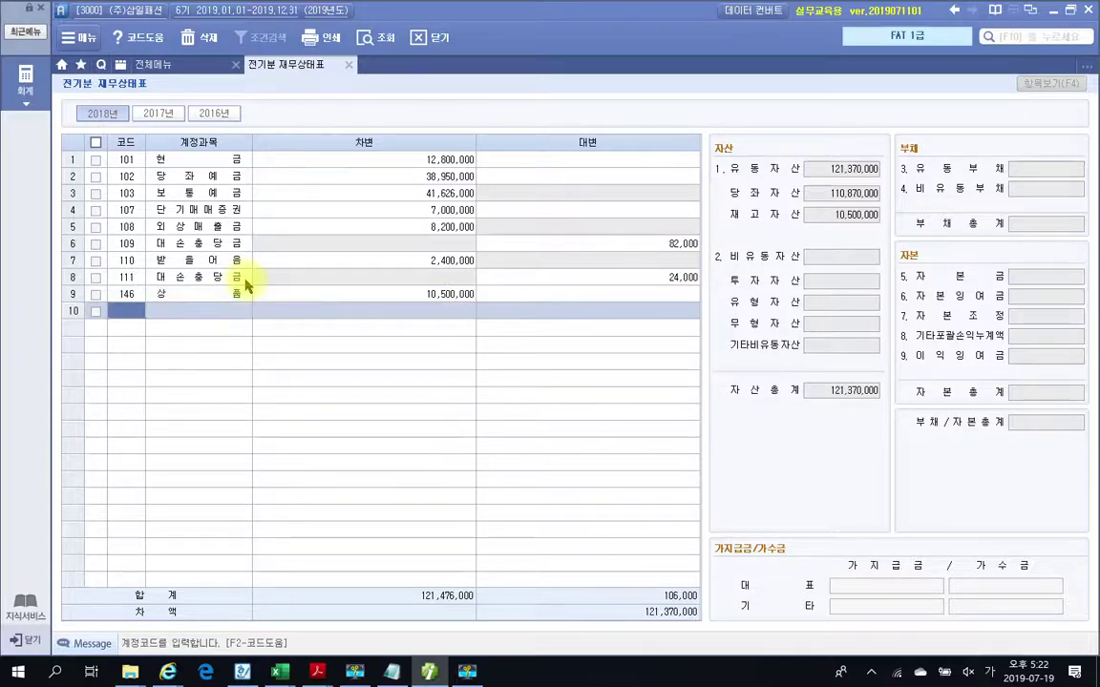
Enter account 202 건물 with 50,000,000 in 차변 and its 감가상각누계액, account 203, with 1,250,000 in 대변
type("건물")
key("Return")
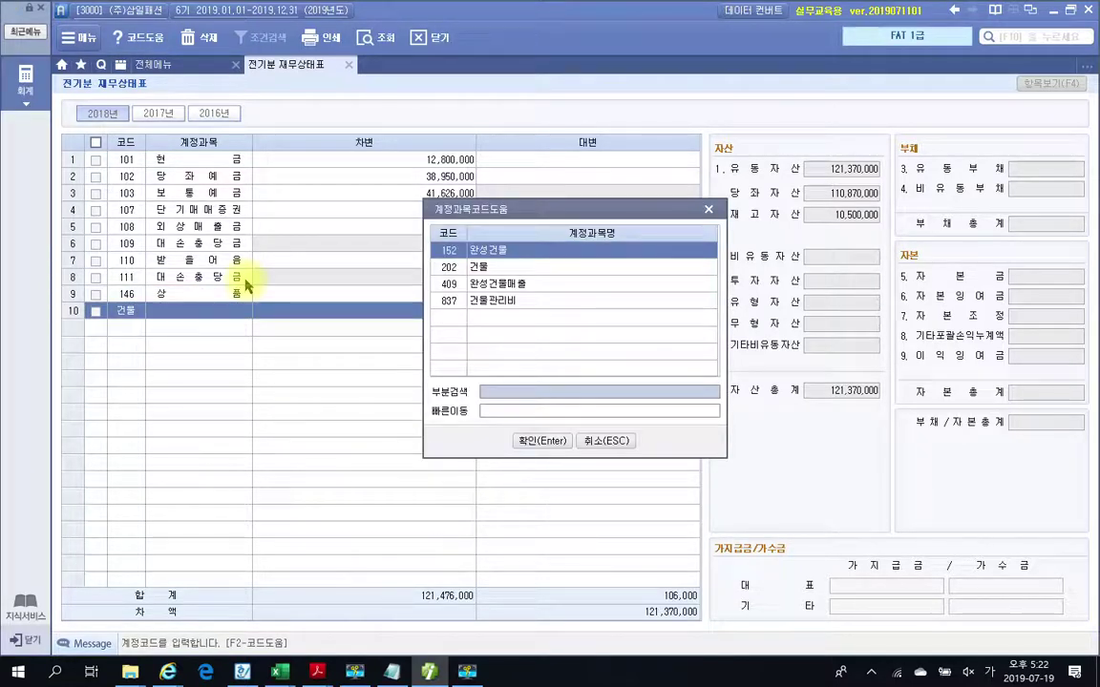
key("Down")
key("Return")
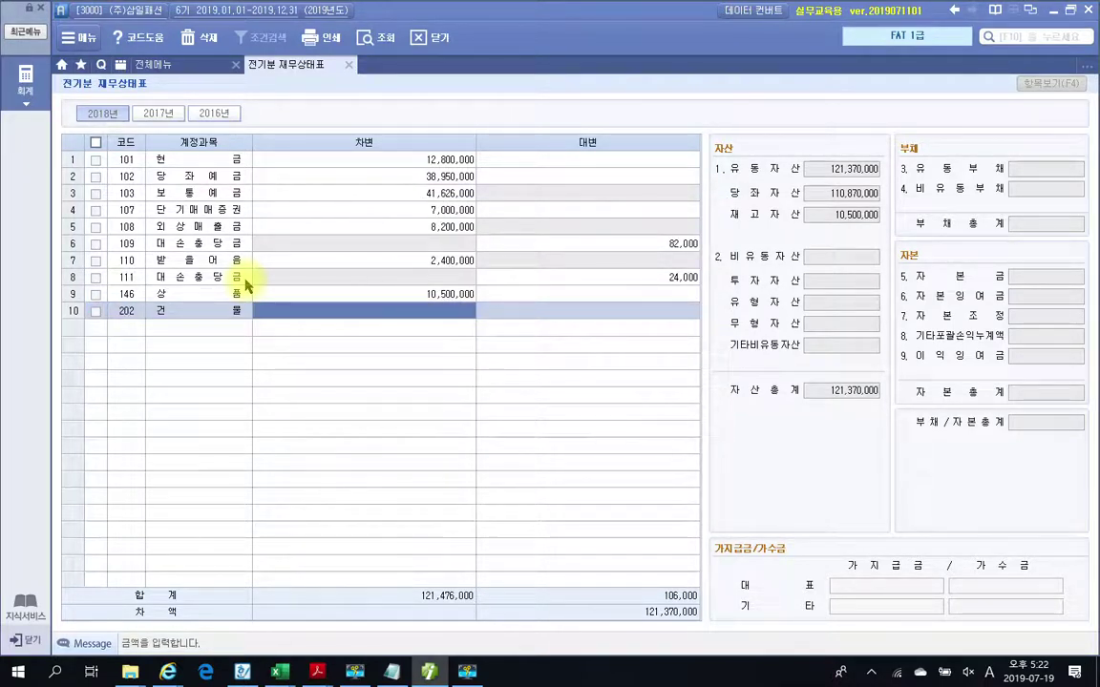
type("50000000")
key("Return")
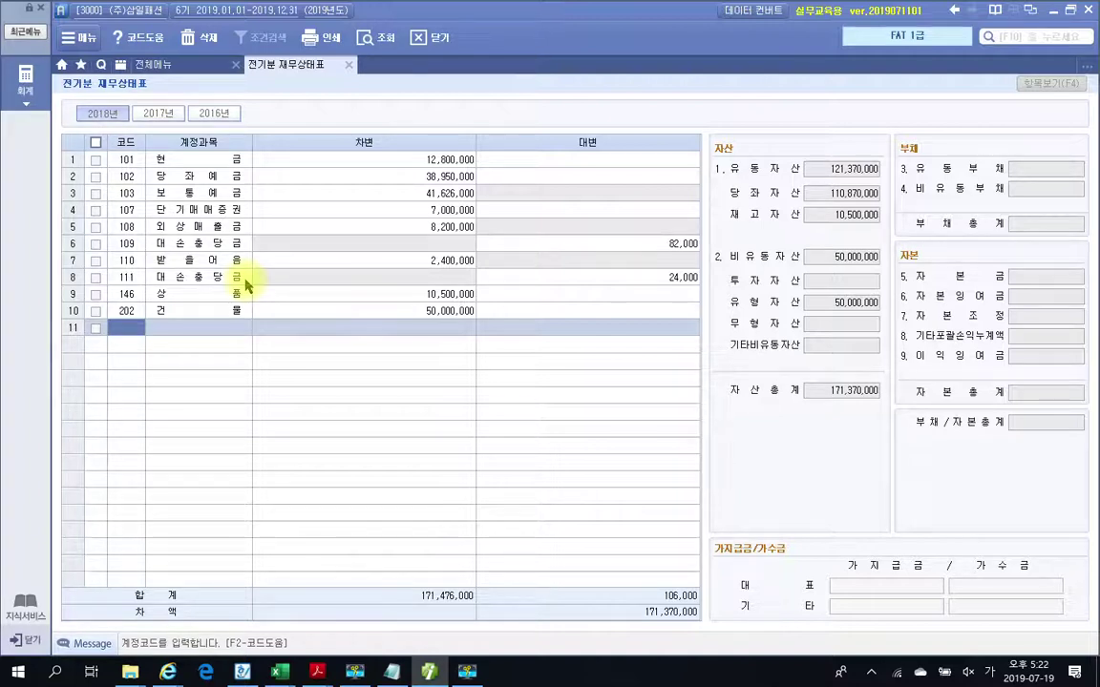
type("203")
key("Return")
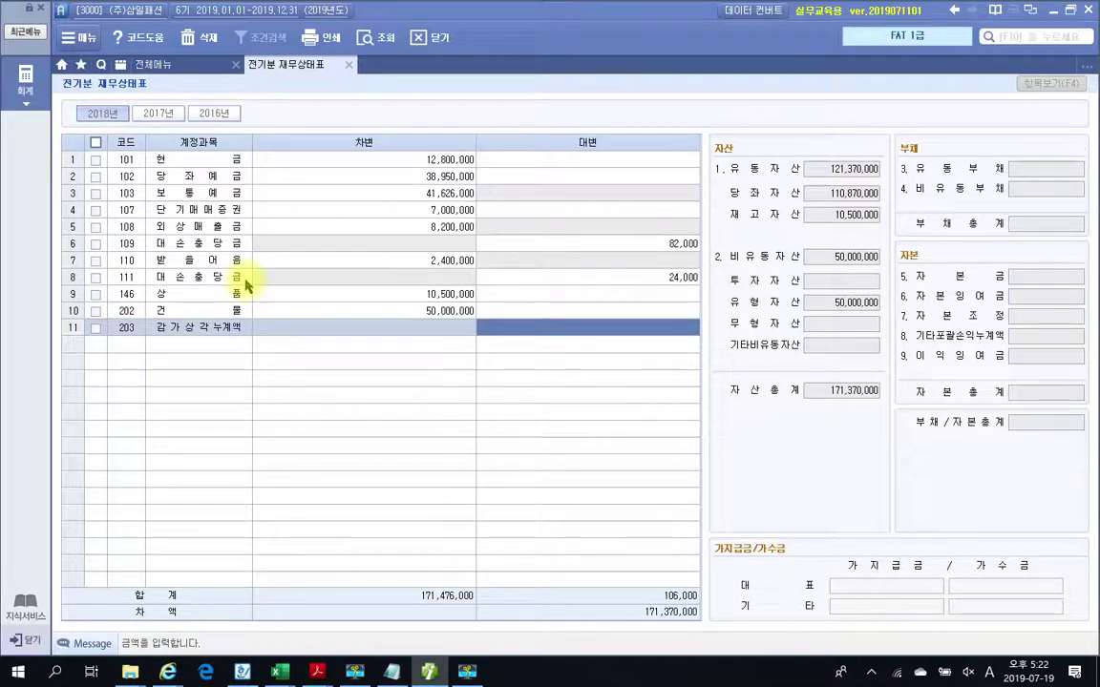
type("1250000")
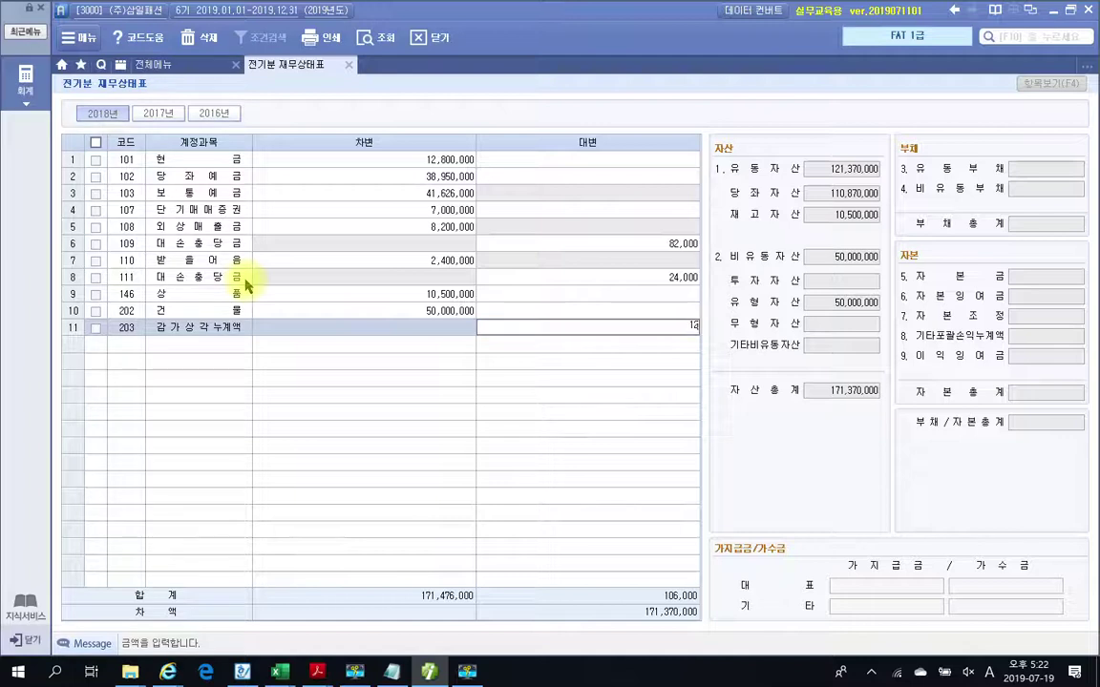
key("Return")
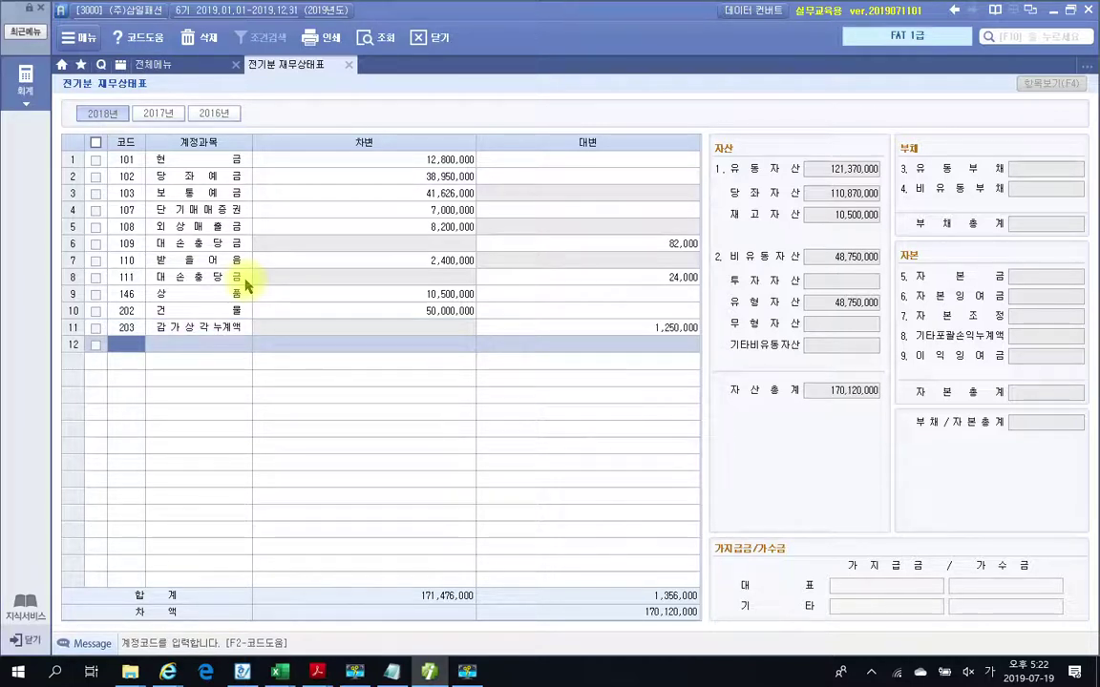
Enter account 208 차량운반구 with a 차변 amount of 9,000,000
type("차량")
key("Return")
key("Return")
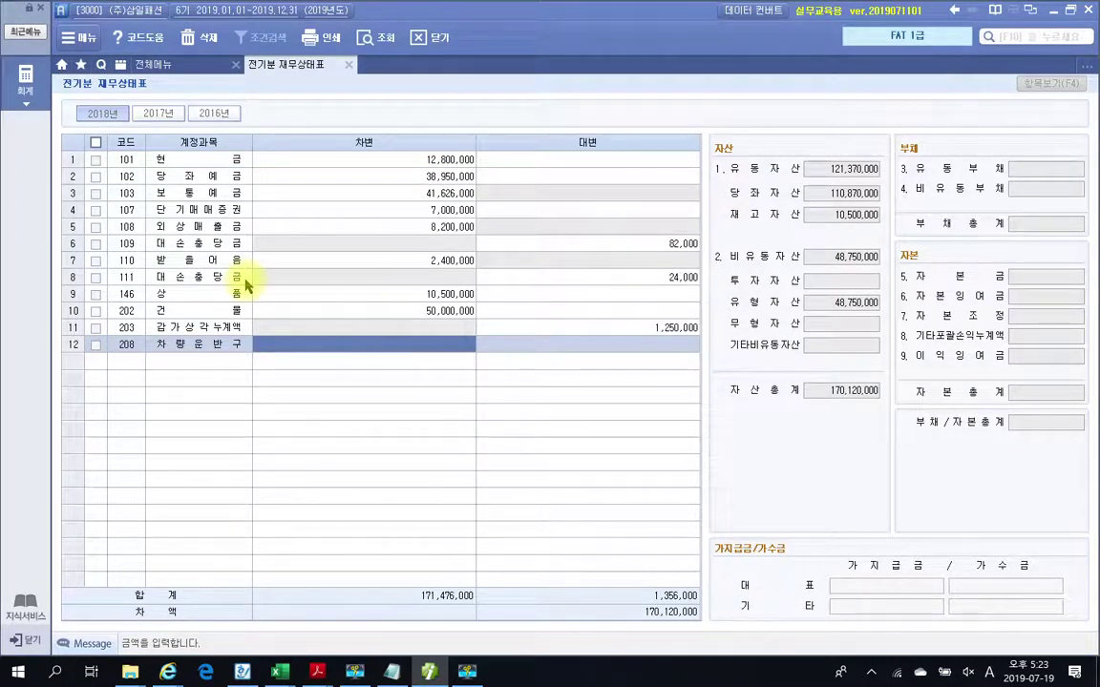
type("9000000")
key("Return")
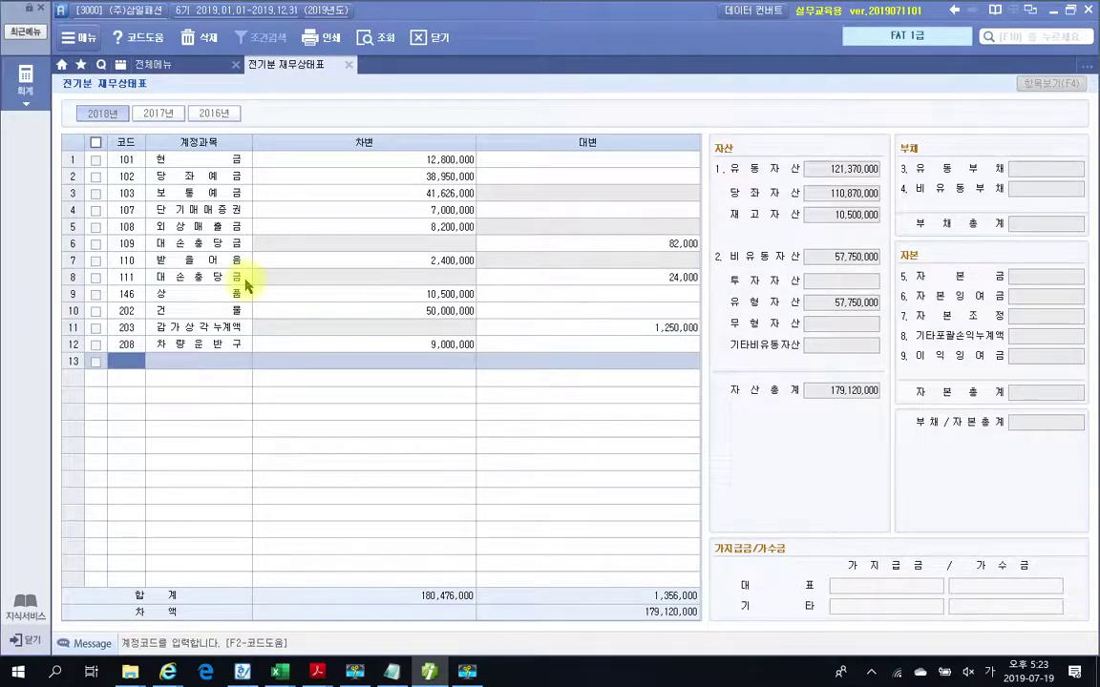
Enter account 212 비품 with 2,432,000 in 차변 and its 감가상각누계액, account 213, with 1,600,000 in 대변
type("감")
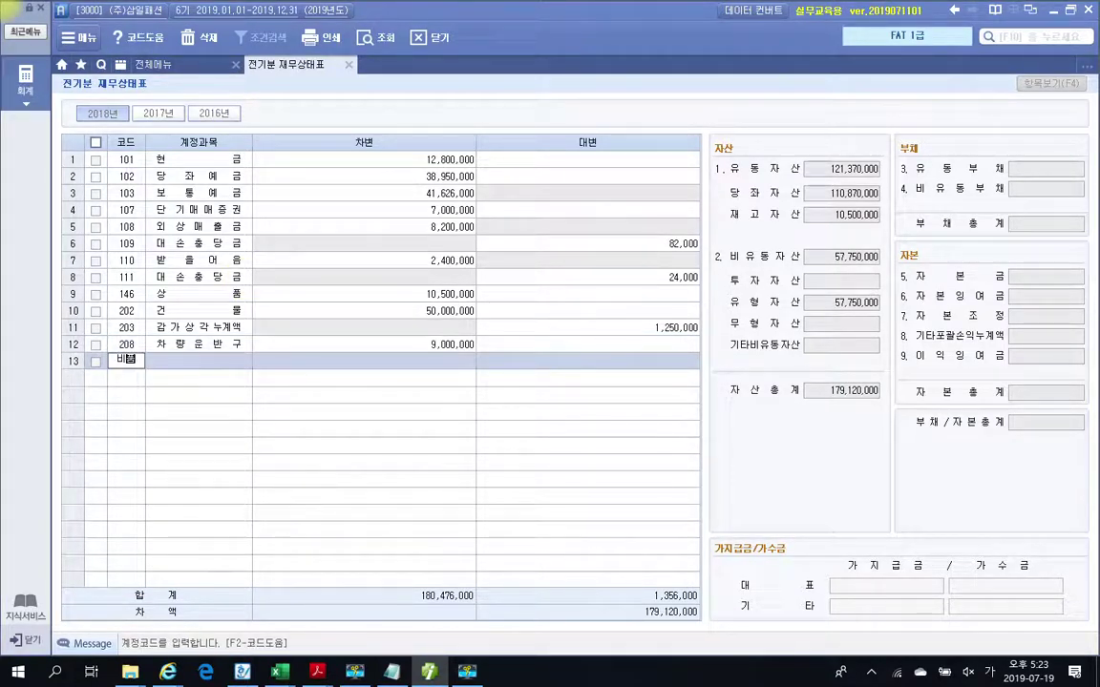
key("Return")
key("Return")
key("Return")
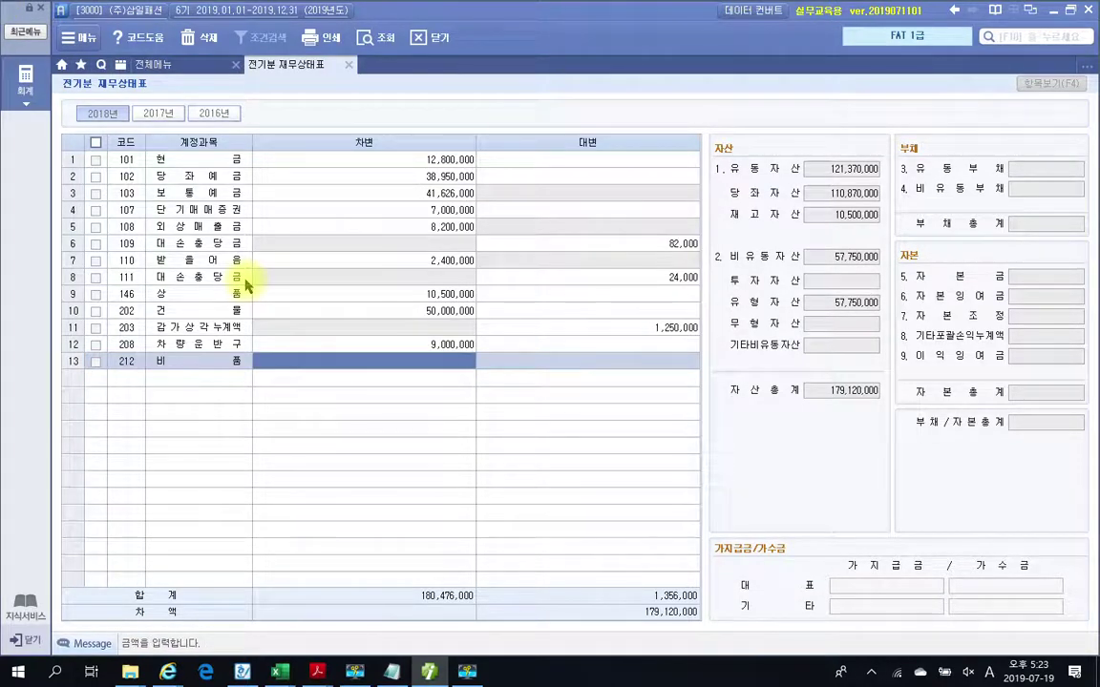
type("2")
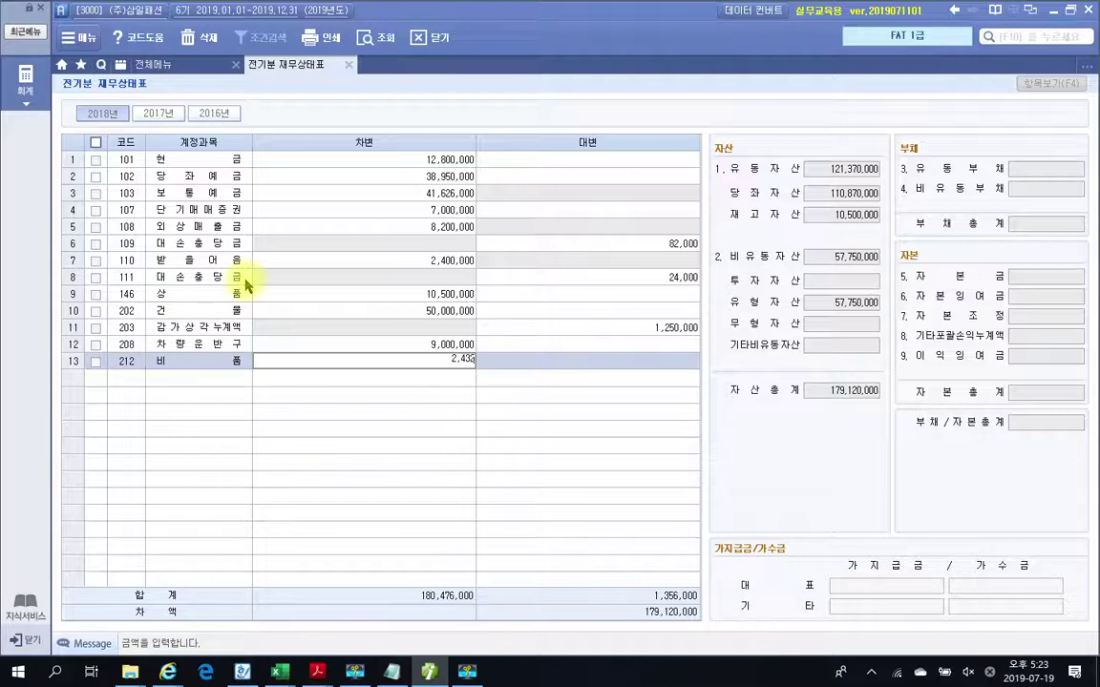
type("433000")
key("Return")
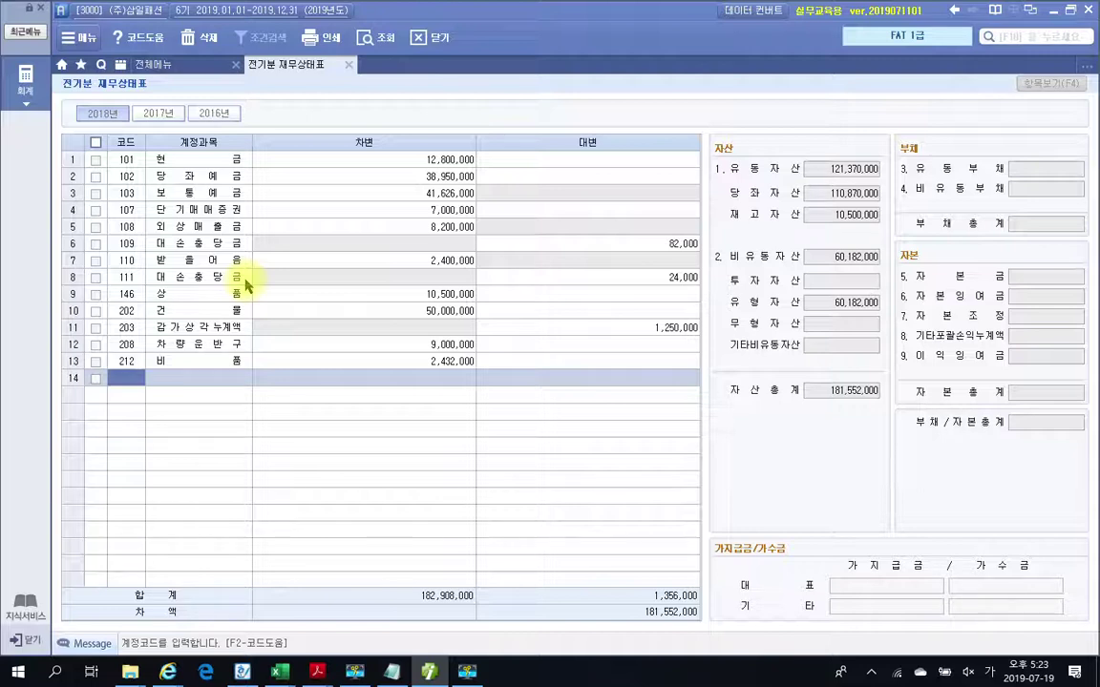
type("213")
key("Return")
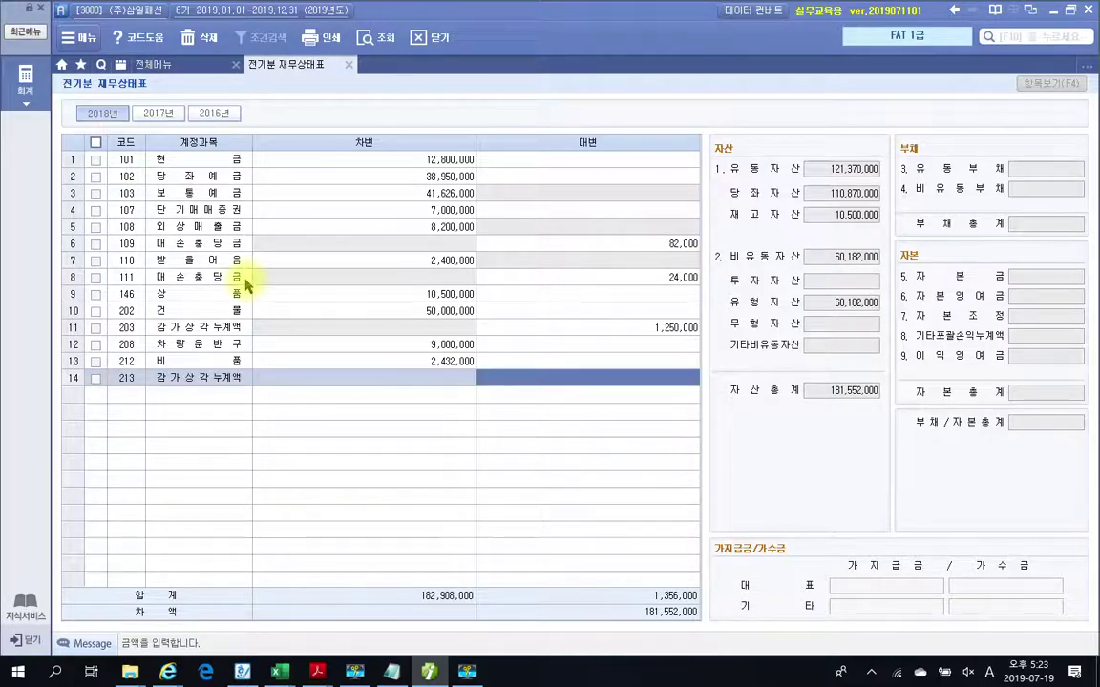
type("1600000")
key("Return")
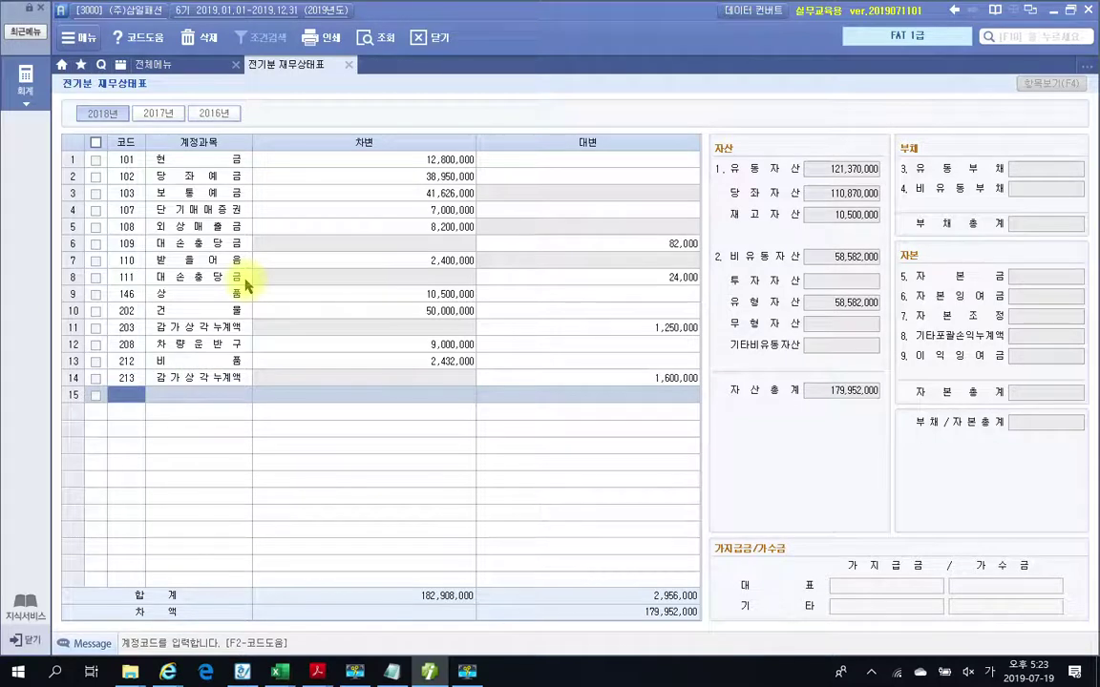
Enter account 962 임차보증금 with a 차변 amount of 20,000,000
type("임차")
key("Return")
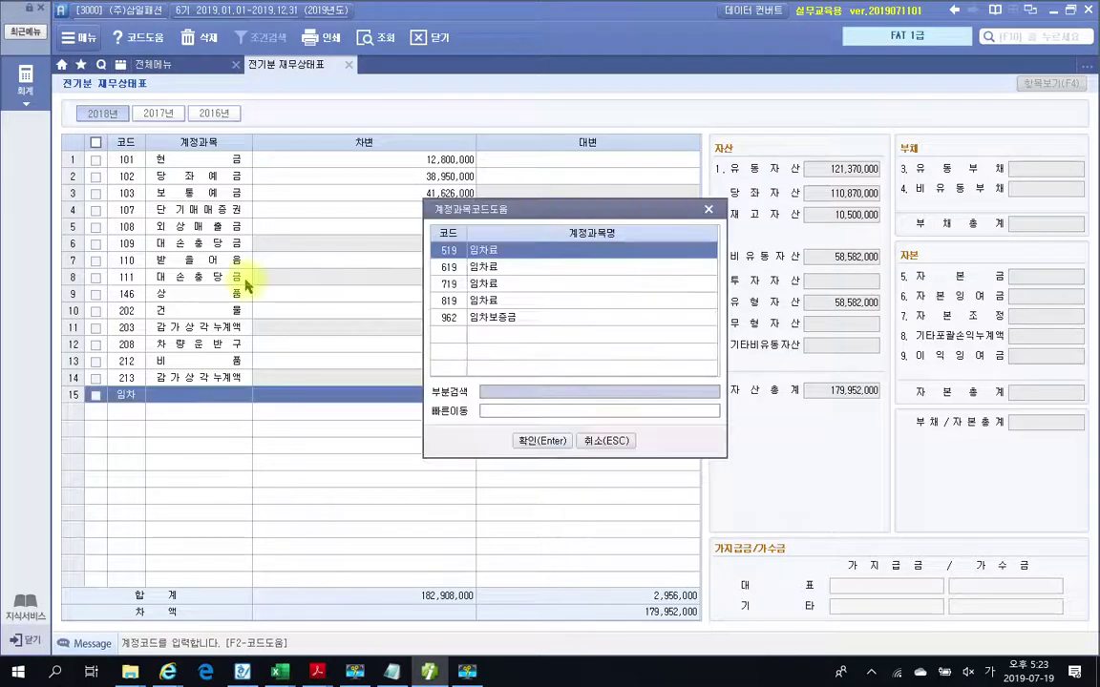
key("Down")
key("Down")
key("Down")
key("Down")
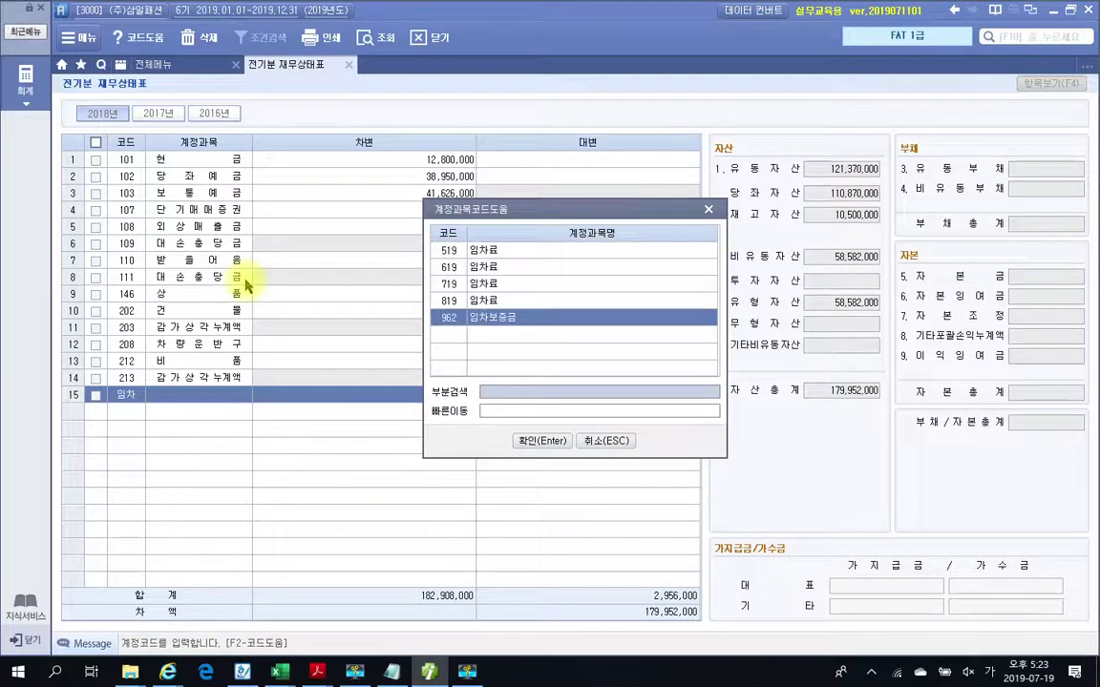
key("Return")
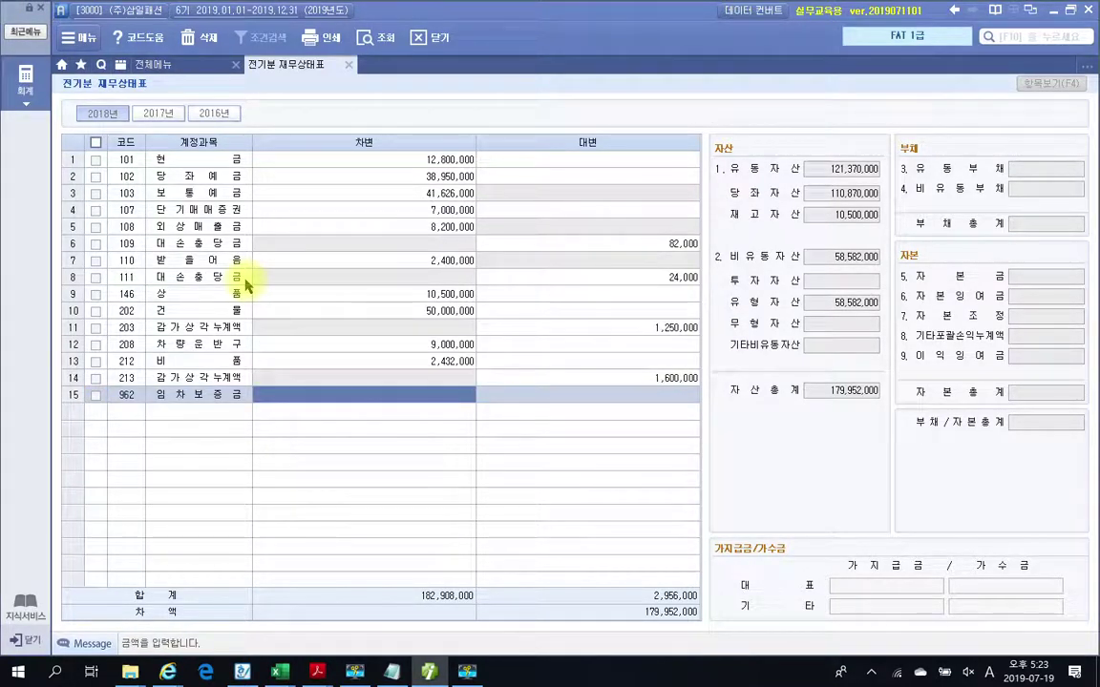
type("20000000")
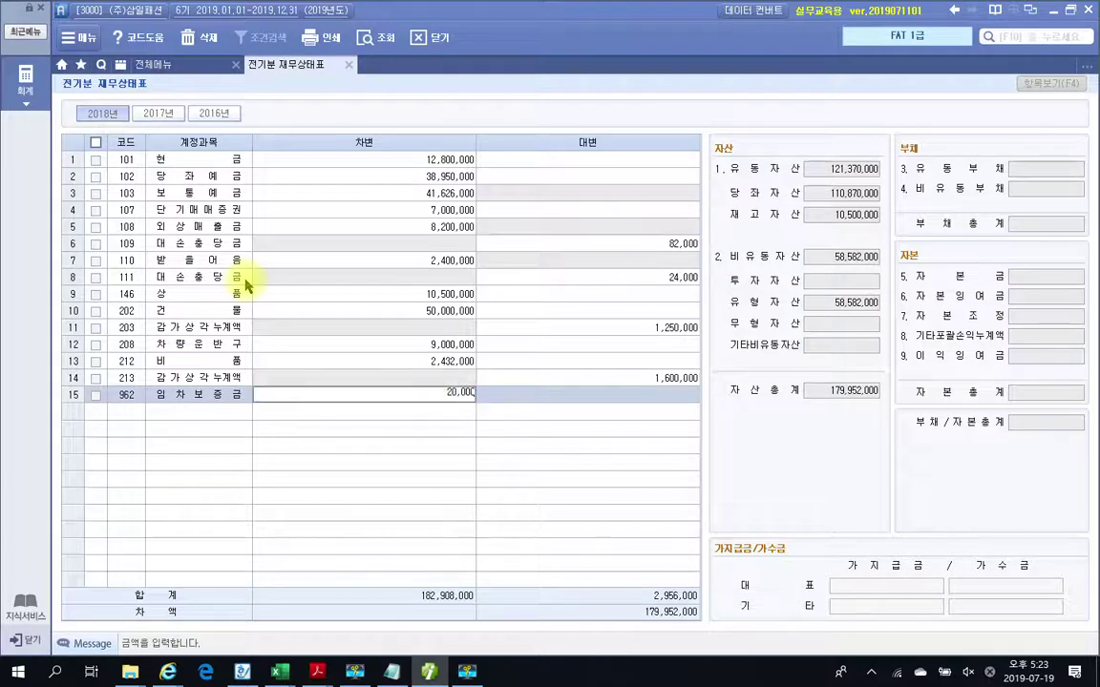
key("Return")
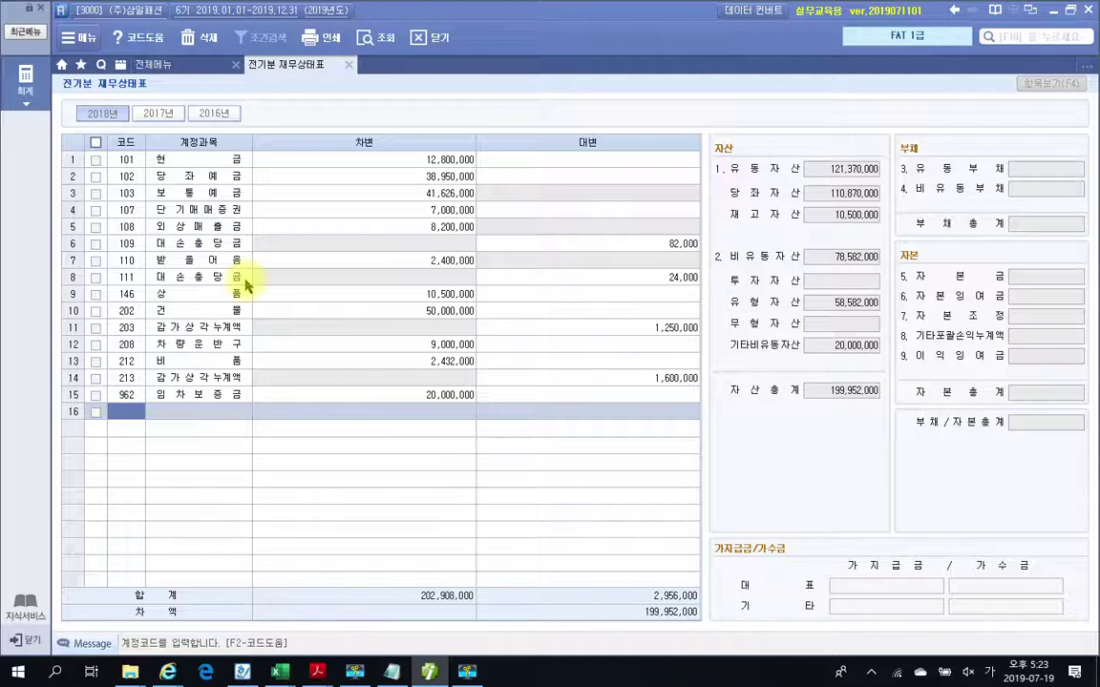
Enter account 251 외상매입금 with a 대변 amount of 44,662,000
type("251")
key("Return")
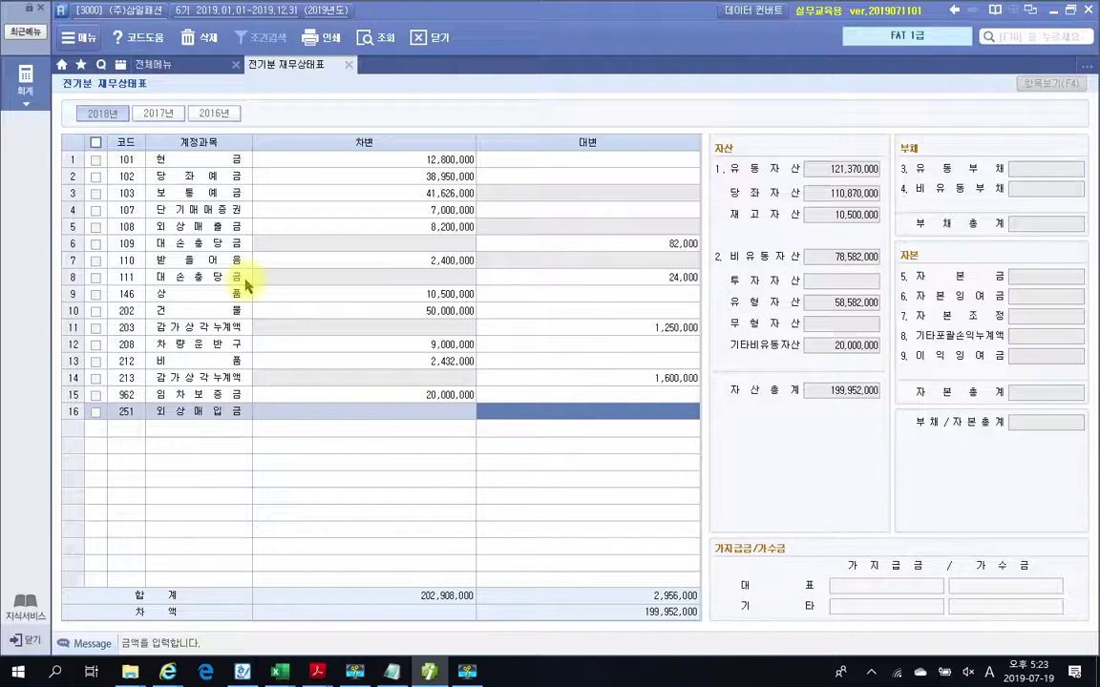
type("44")
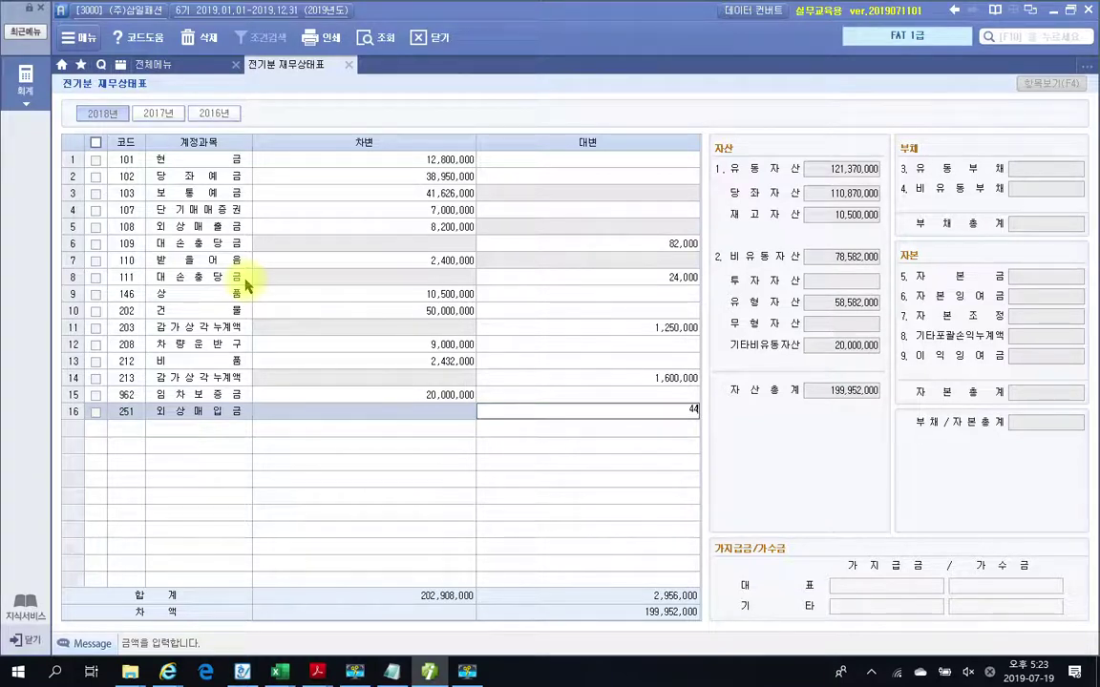
type(",662,000")
key("Return")
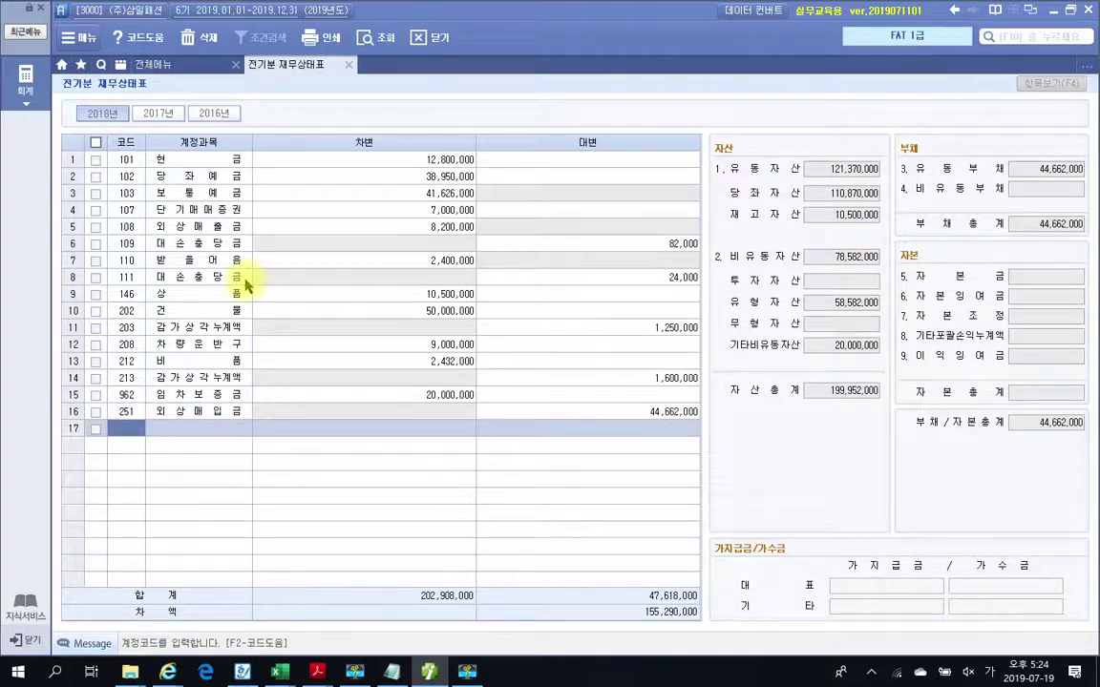
Enter account 253 미지급금 with a 대변 amount of 50,000,000
type("253")
key("Return")
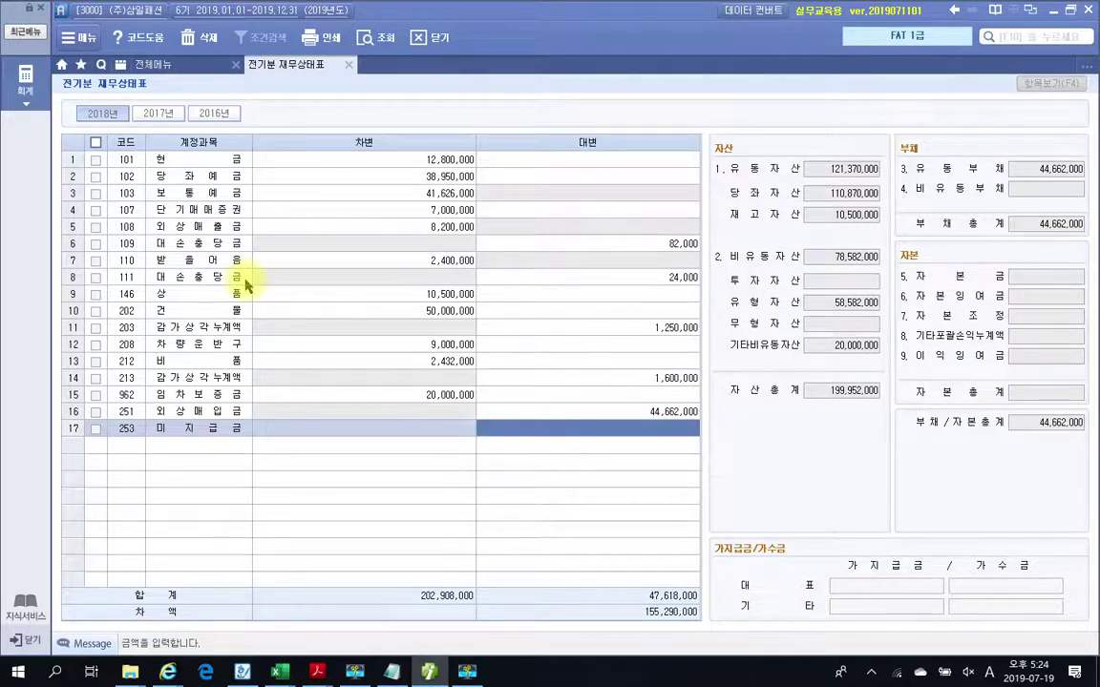
type("50000000")
key("Return")
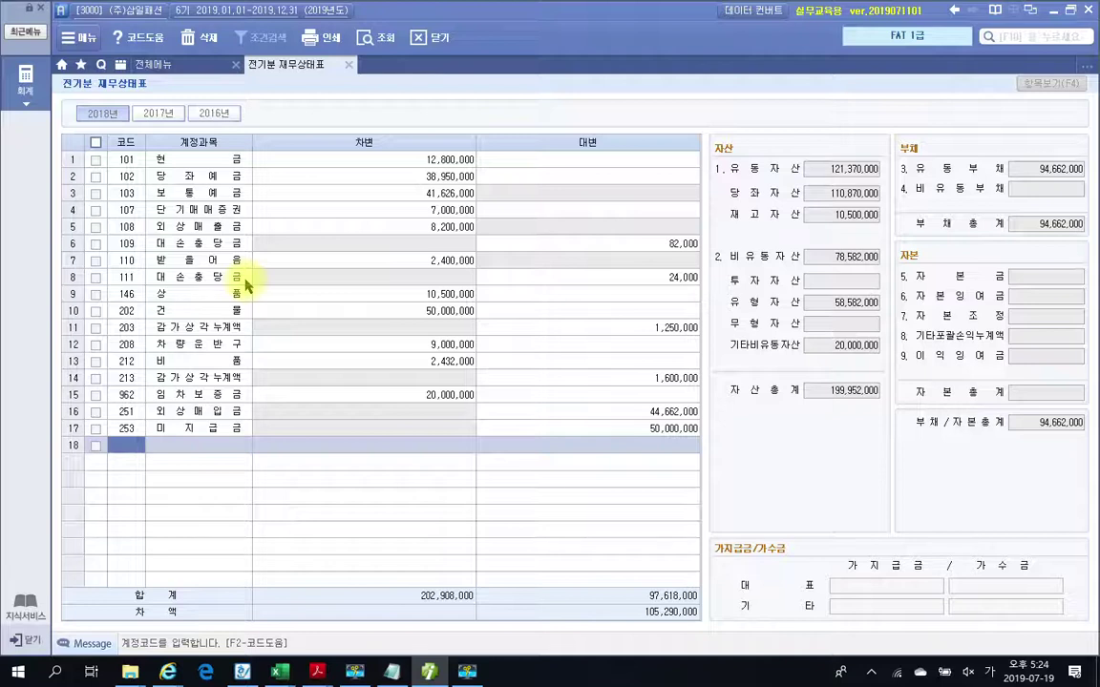
Enter account 331 자본금 with a 대변 amount of 50,000,000
type("자본")
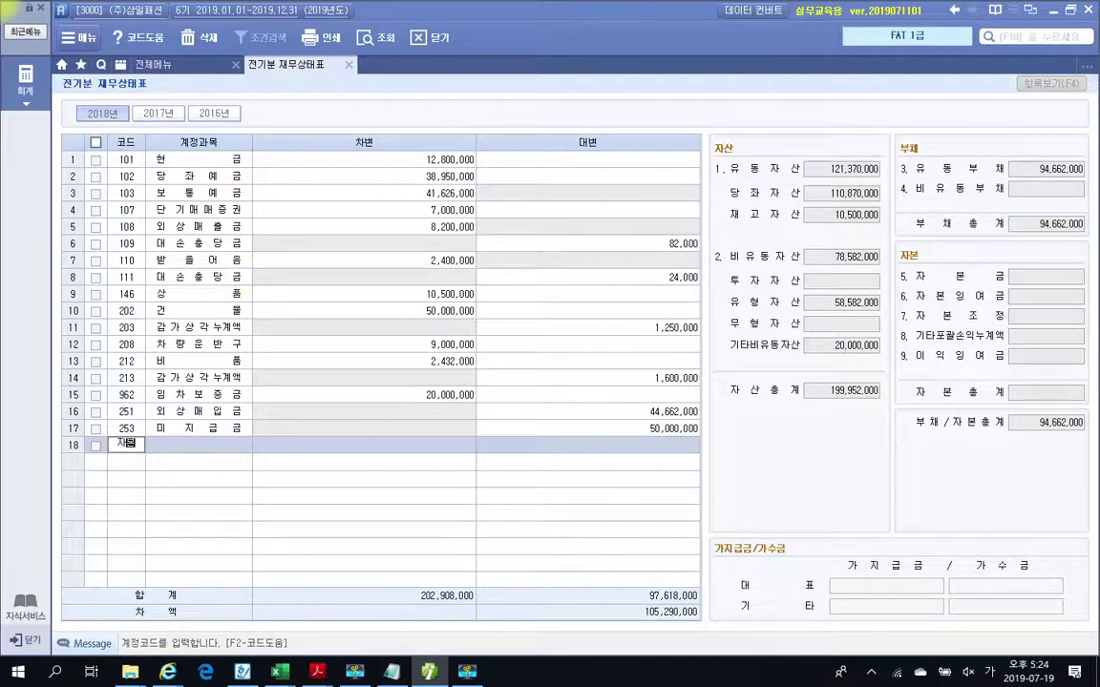
key("Return")
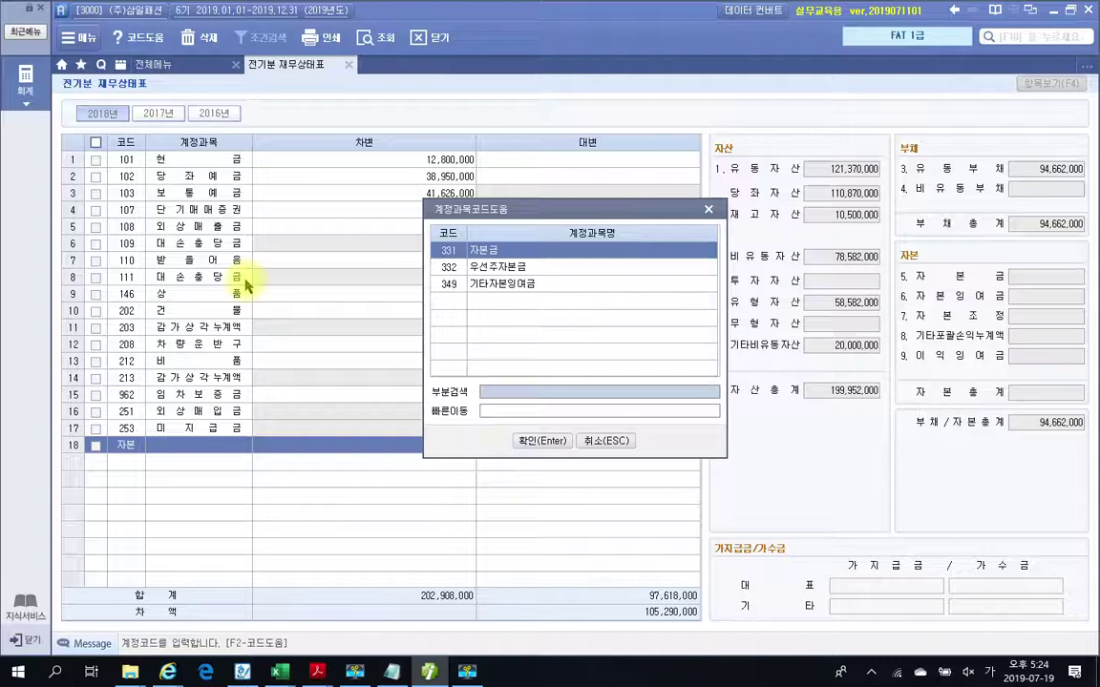
key("Return")
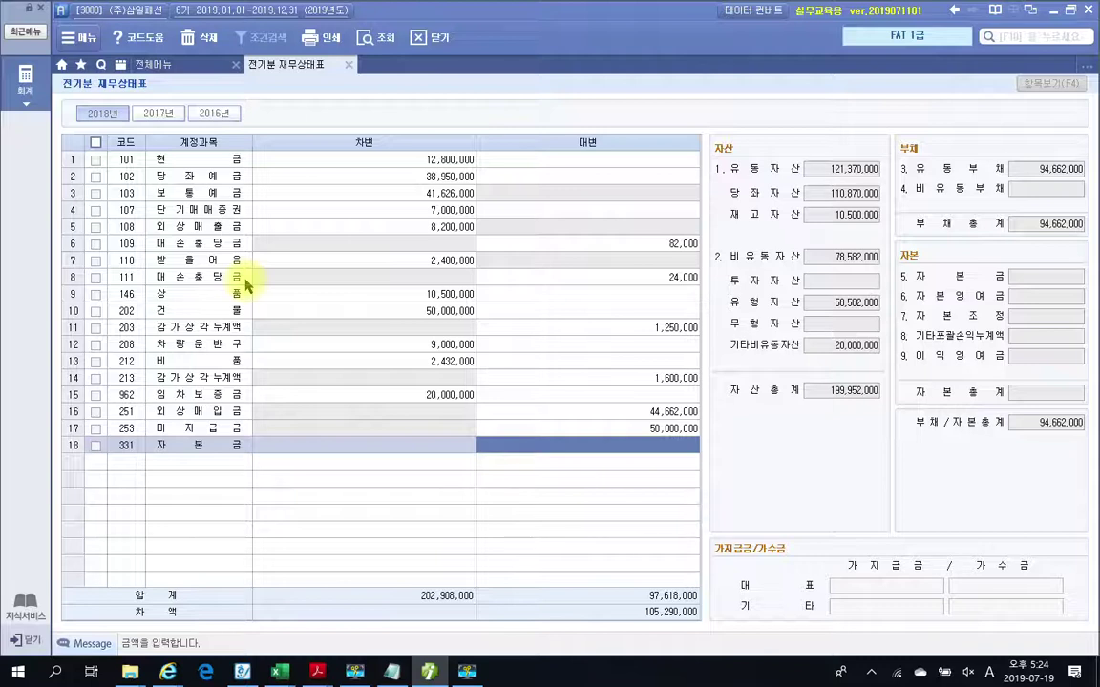
type("50000000")
key("Return")
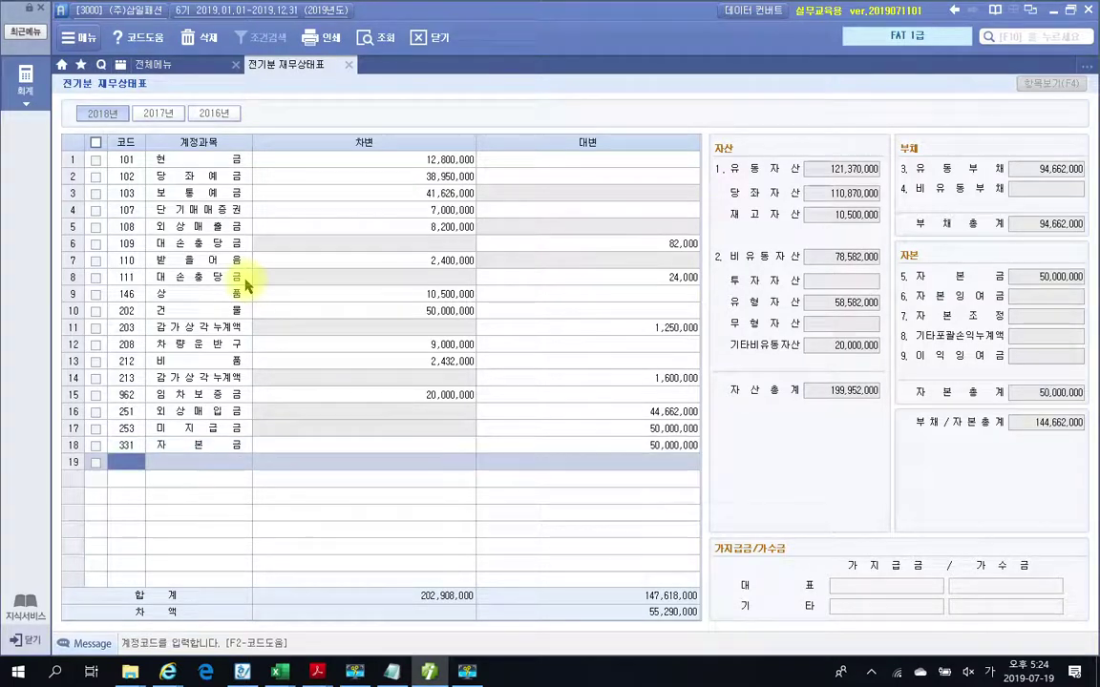
Enter account 351 이익준비금 with a 대변 amount of 5,000,000
left_click(619, 432)
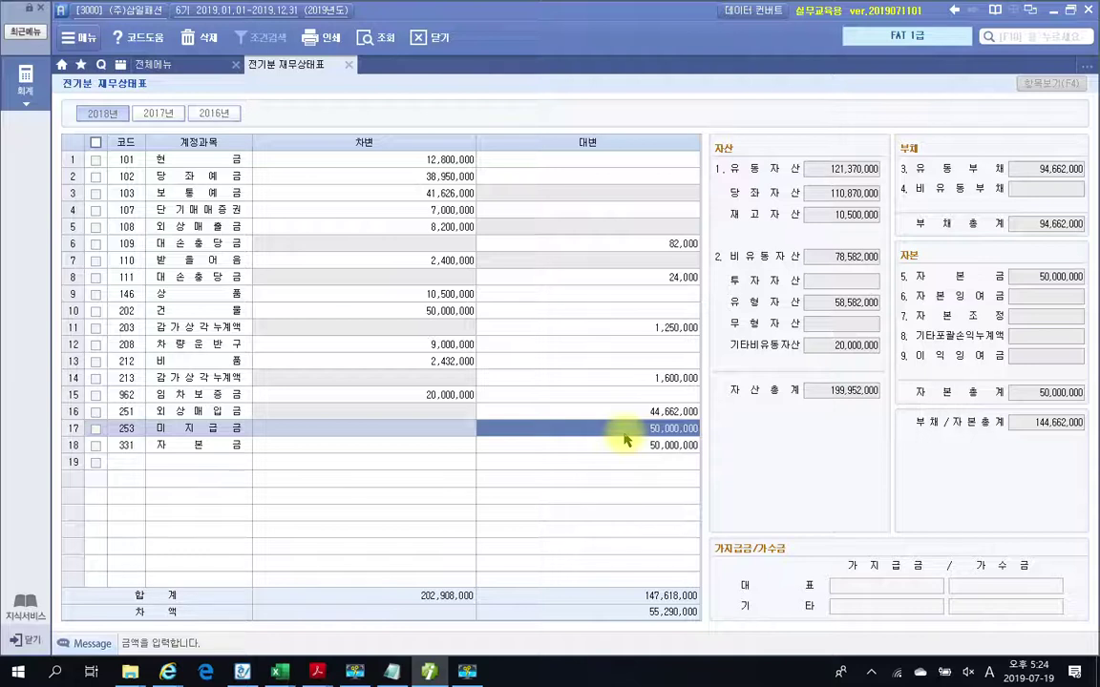
left_click(130, 466)
type("이익")
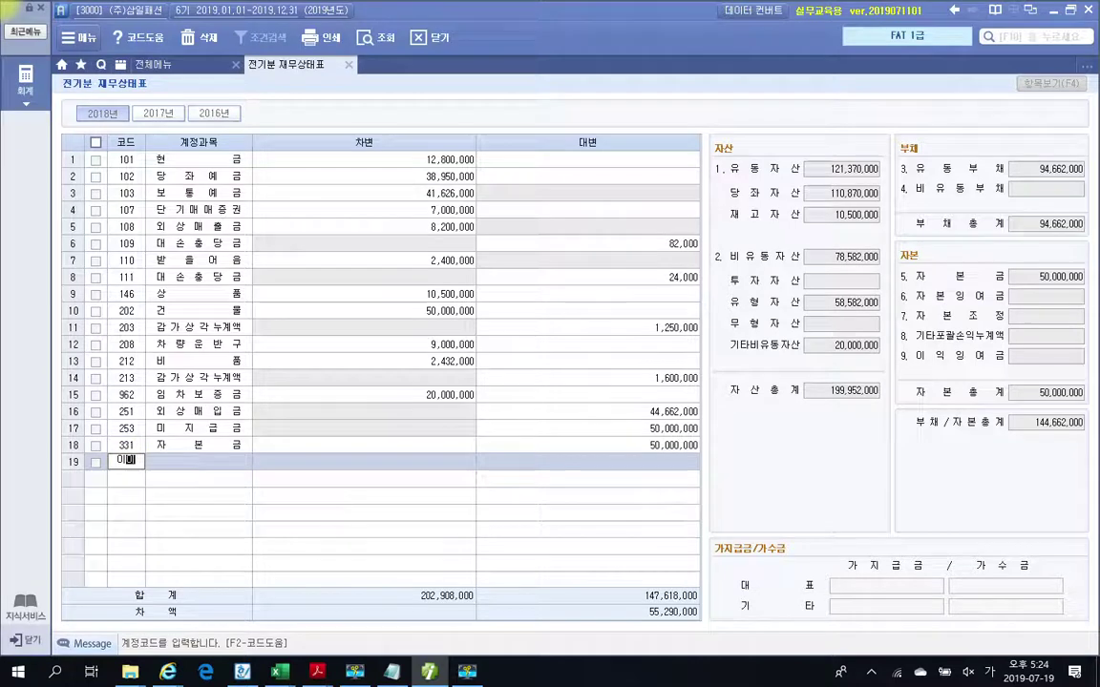
key("Return")
key("Return")
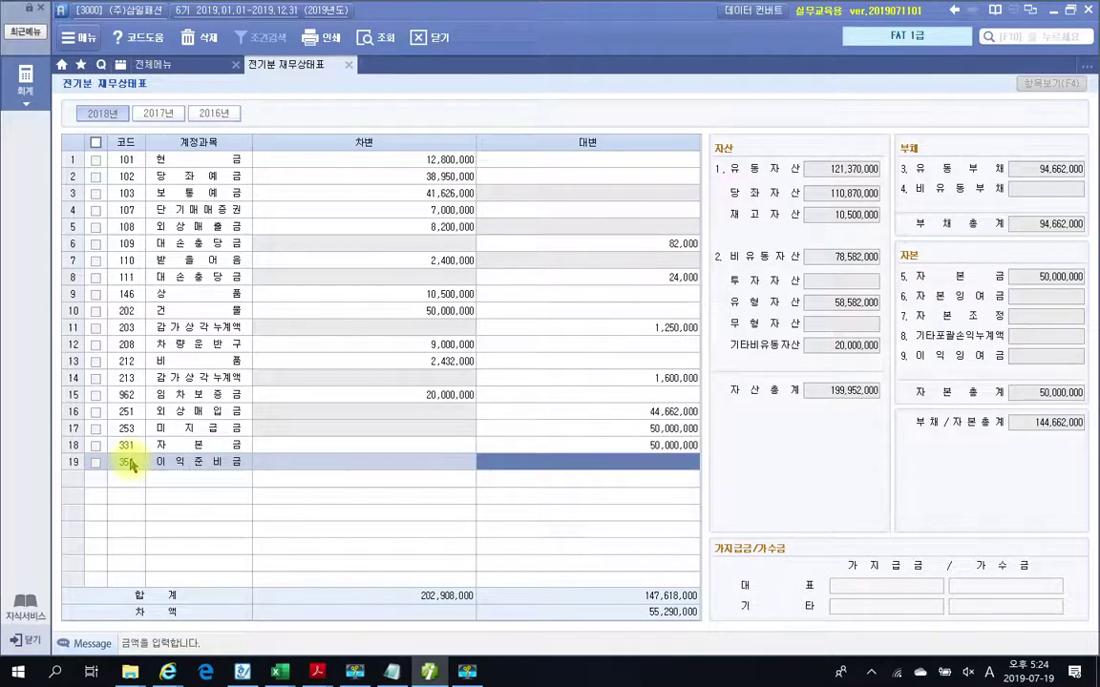
type("5000000")
key("Return")
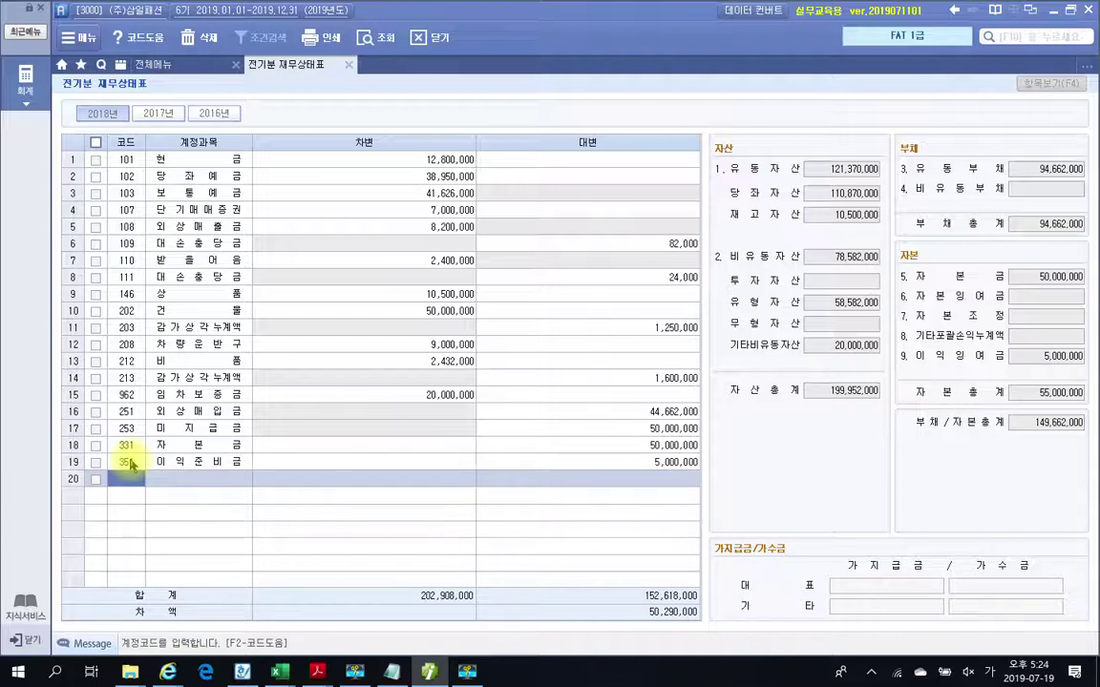
Enter account 375 이월이익잉여금 with a 대변 amount of 50,290,000
type("이월")
key("Return")
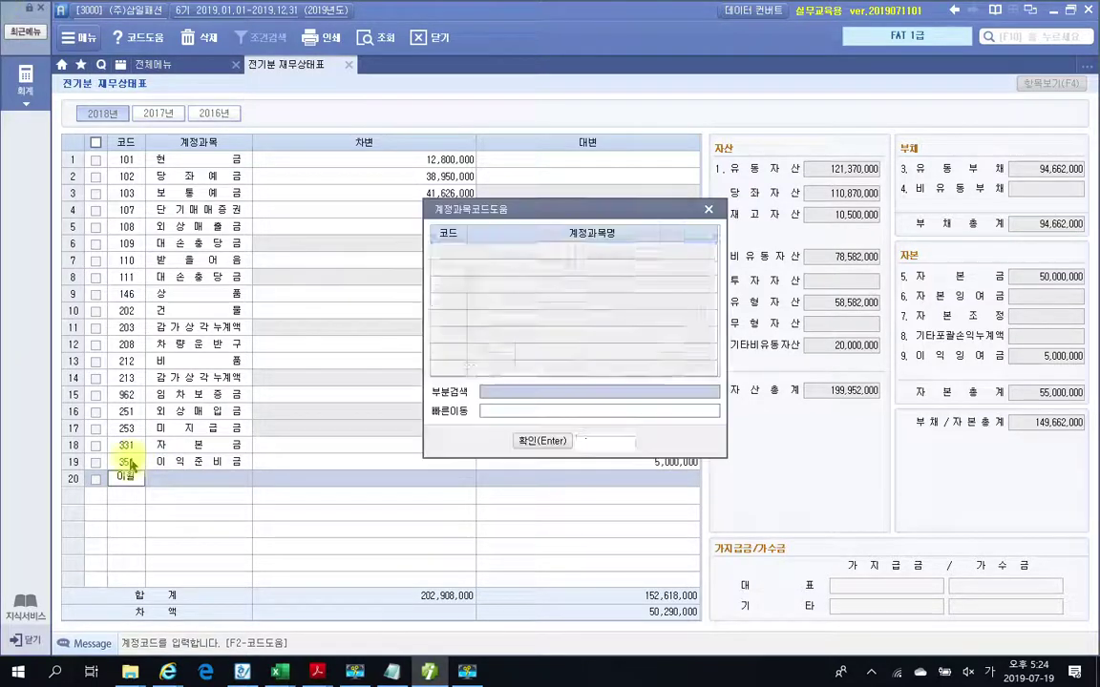
key("Escape")
key("Hangul")
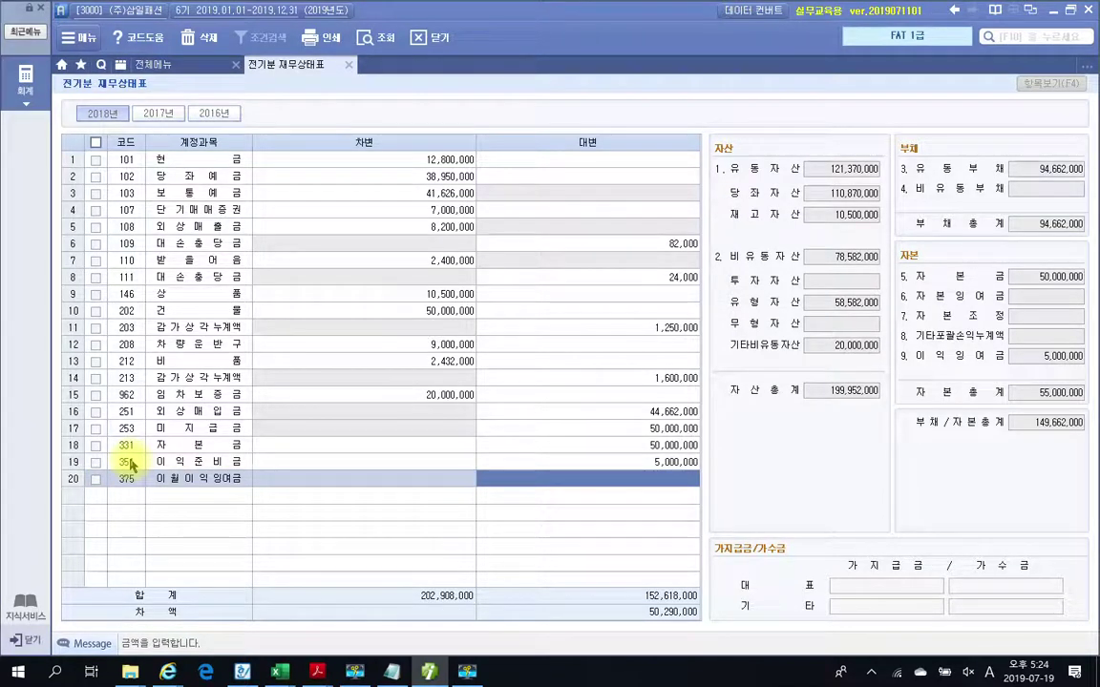
type("50290")
key("plus")
key("Return")
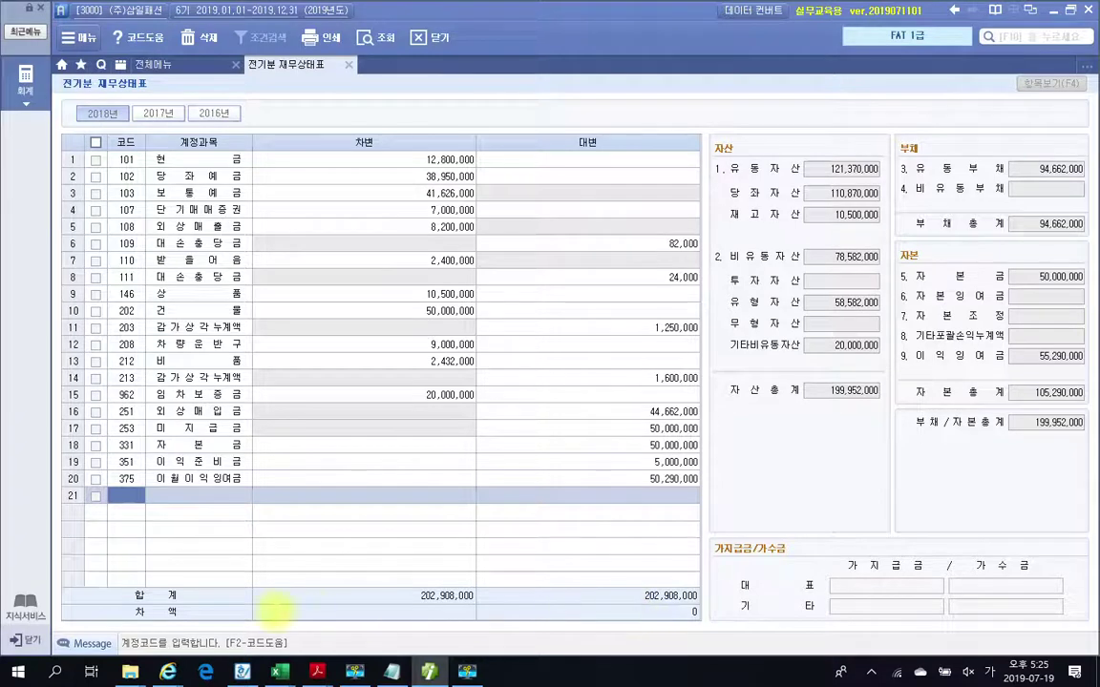
Check the 차액 of the balance sheet and compare 자산총계 with 부채/자본총계
left_click_drag(131, 602, 193, 619)
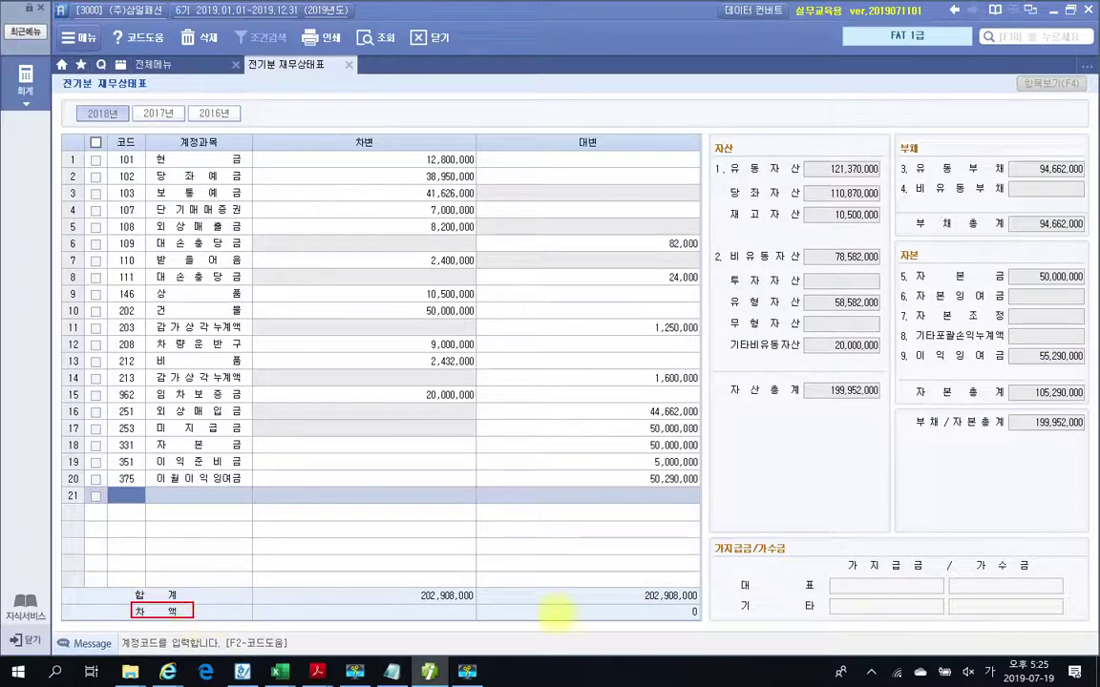
left_click_drag(673, 603, 707, 627)
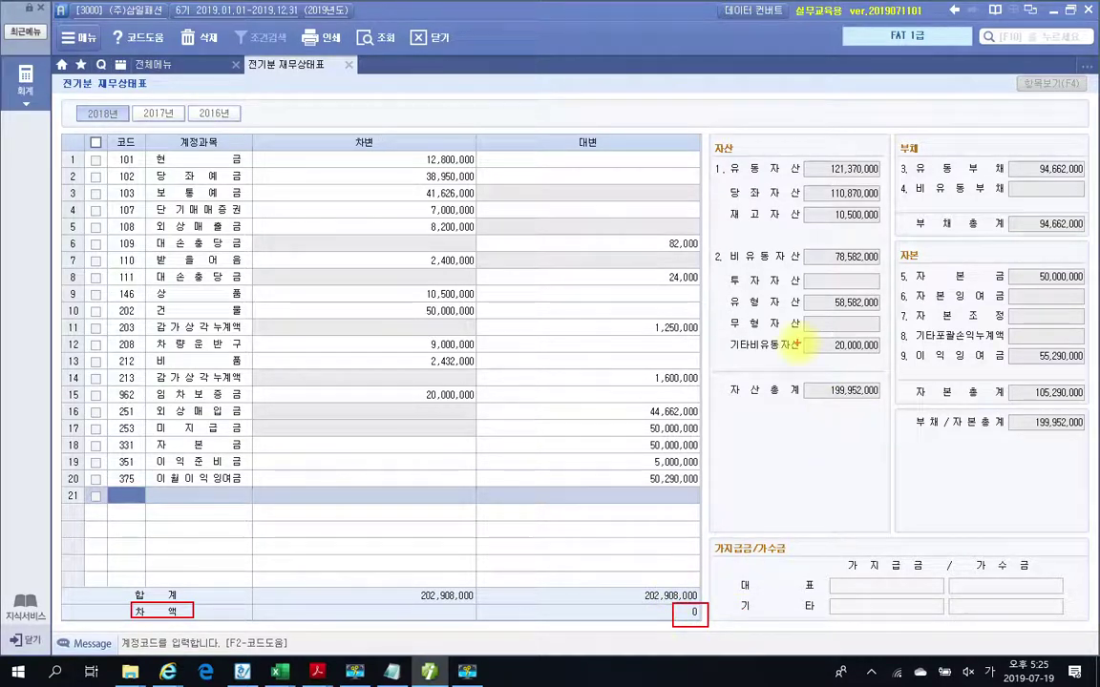
mouse_move(717, 372)
left_mouse_down()
mouse_move(881, 414)
mouse_move(1090, 438)
left_mouse_up()
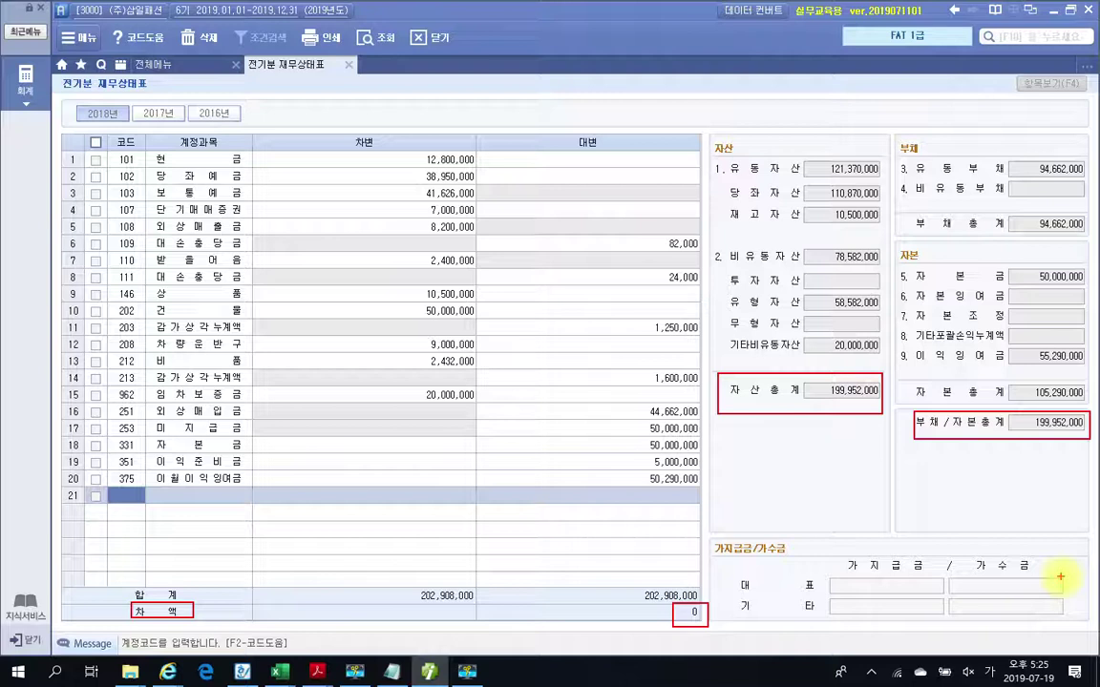
mouse_move(781, 428)
left_mouse_down()
mouse_move(818, 465)
mouse_move(839, 457)
left_mouse_up()
mouse_move(1027, 456)
left_mouse_down()
mouse_move(1030, 485)
mouse_move(1056, 474)
left_mouse_up()
mouse_move(1043, 456)
left_mouse_down()
mouse_move(1045, 487)
mouse_move(1064, 506)
left_mouse_up()
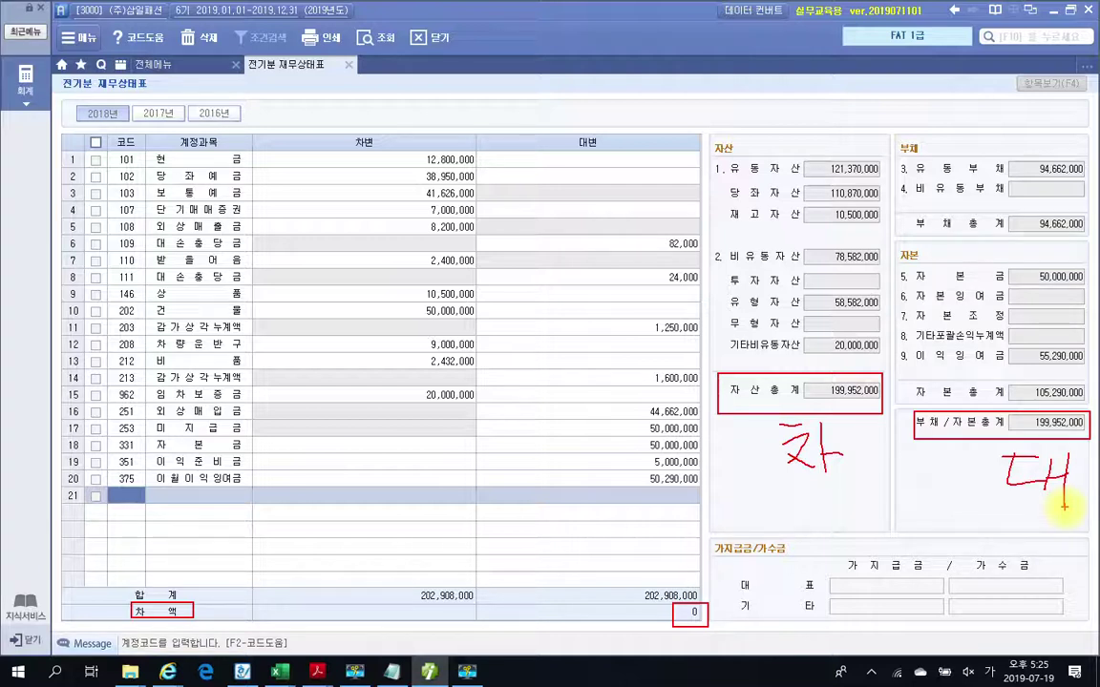
left_click_drag(706, 381, 728, 377)
left_click_drag(902, 427, 936, 426)
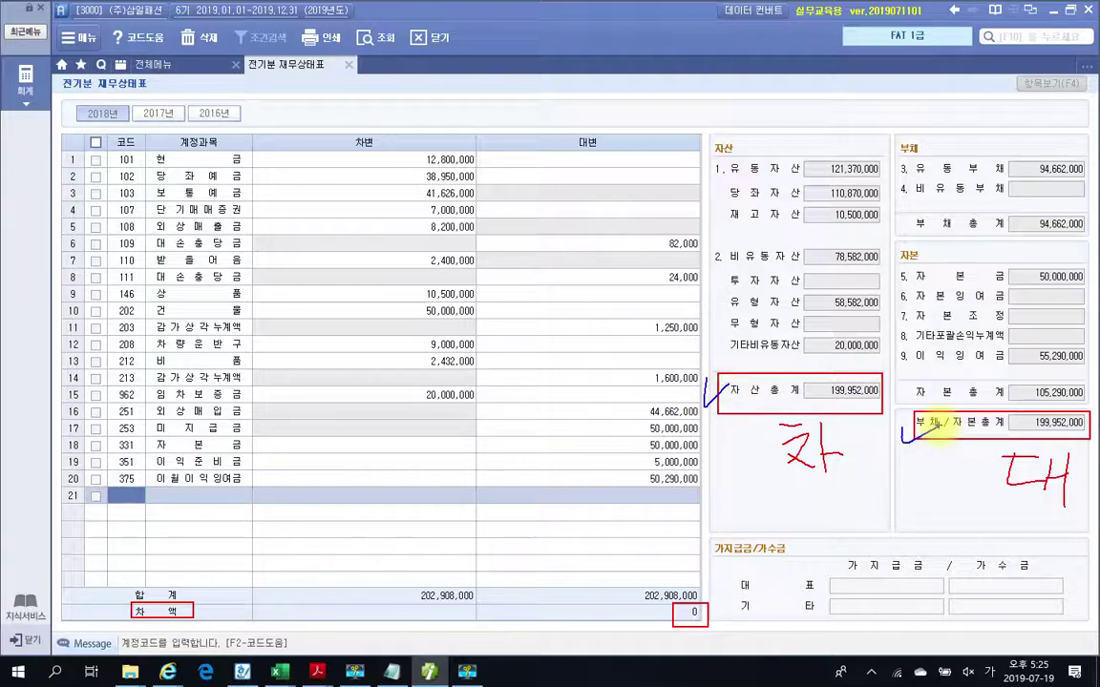
mouse_move(708, 592)
left_mouse_down()
mouse_move(674, 618)
mouse_move(736, 630)
left_mouse_up()
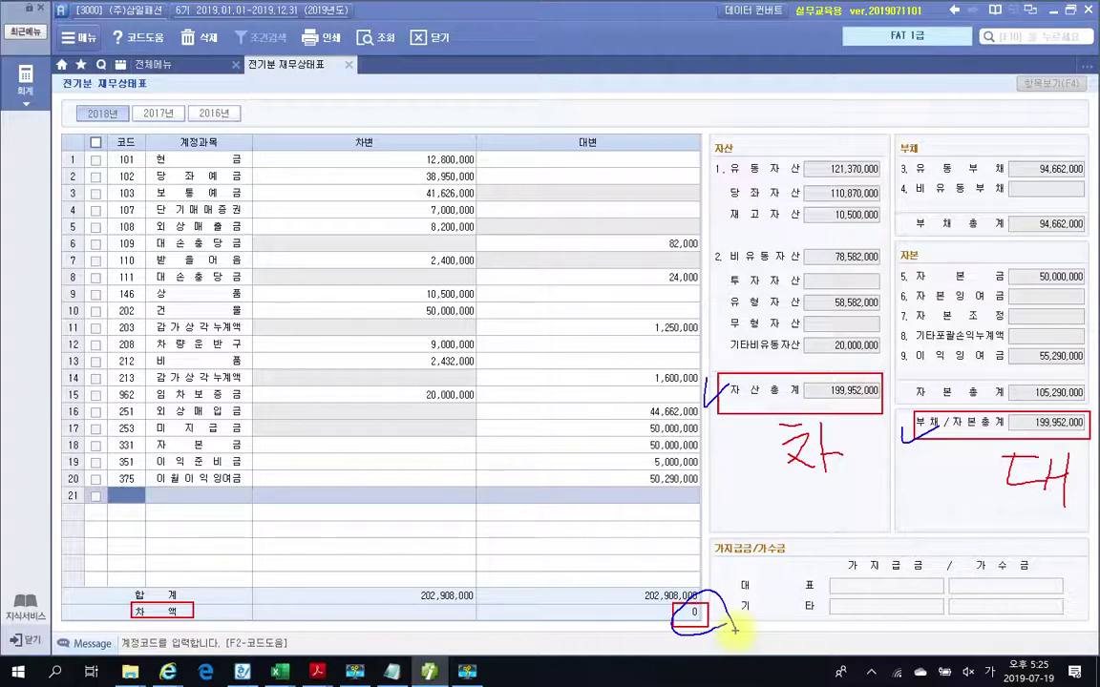
key("Escape")
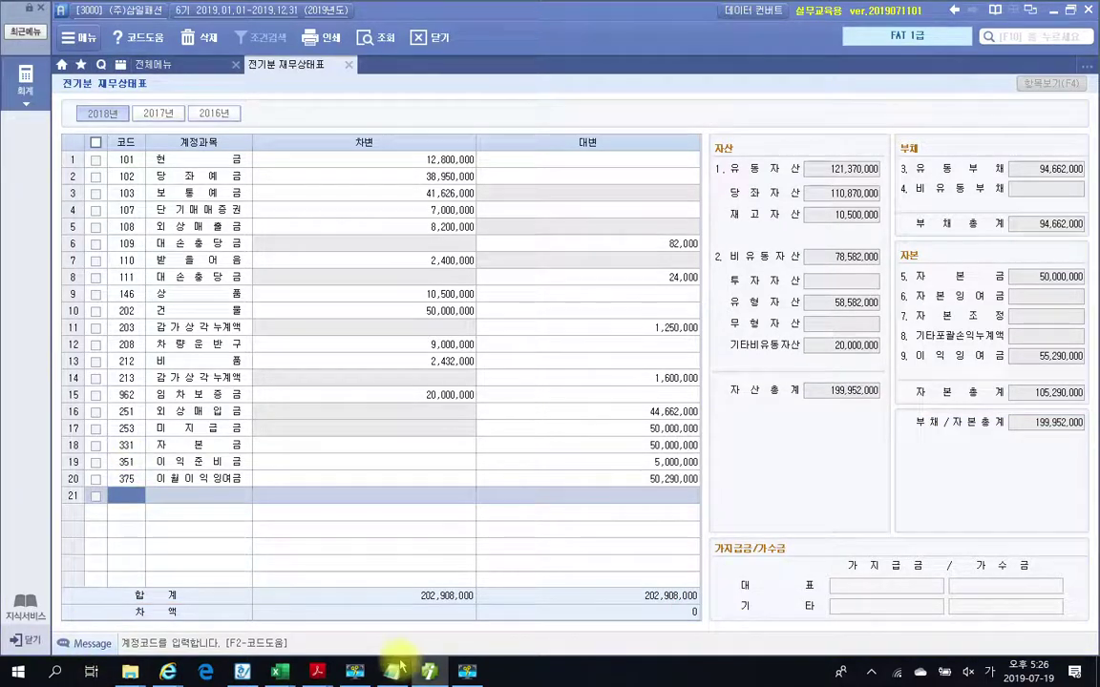
left_click(465, 673)
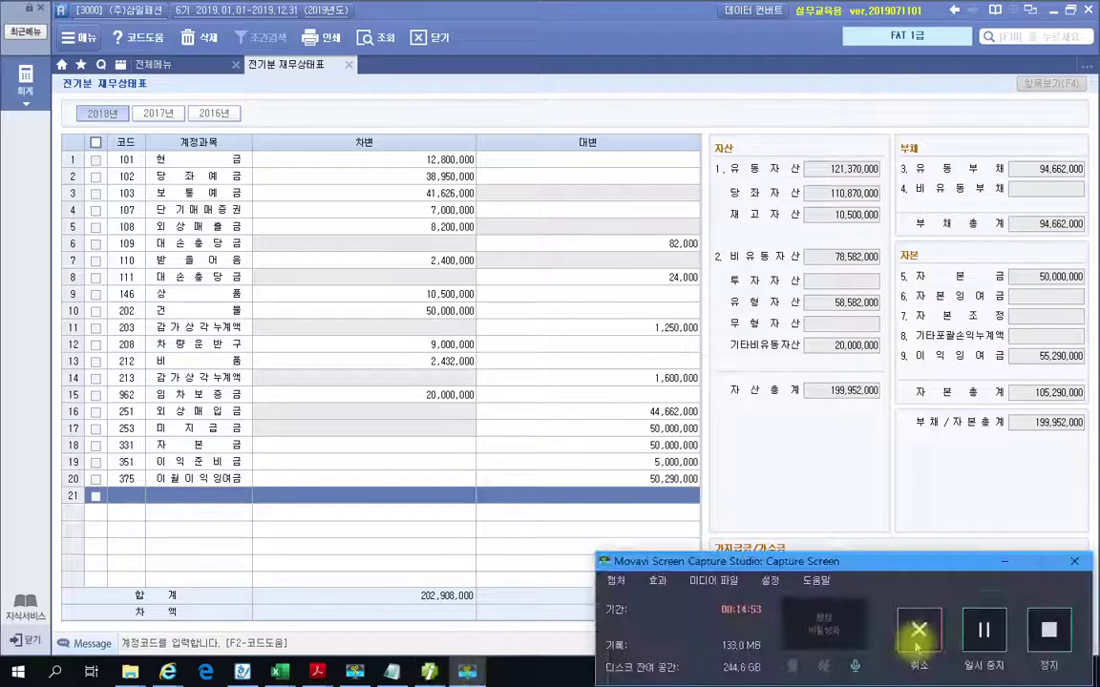
left_click(1004, 561)
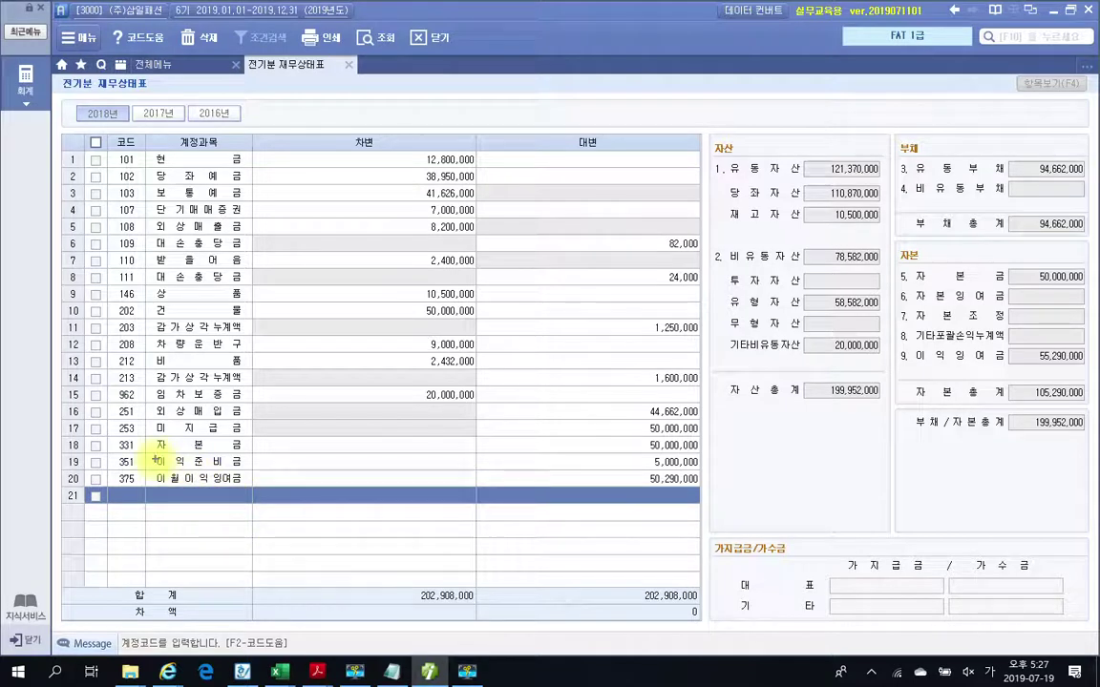
Review the 이월이익잉여금 row and the codes of the 대손충당금 and 감가상각누계액 contra accounts against their asset accounts
left_click_drag(141, 456, 250, 467)
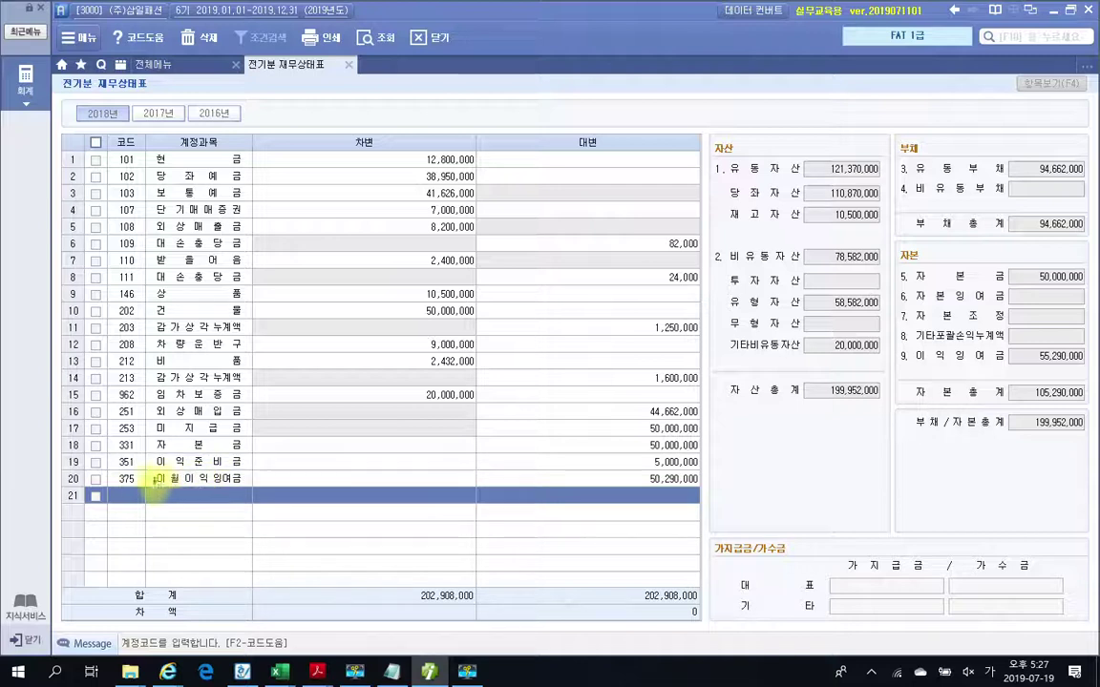
mouse_move(142, 475)
left_mouse_down()
mouse_move(269, 483)
mouse_move(269, 492)
left_mouse_up()
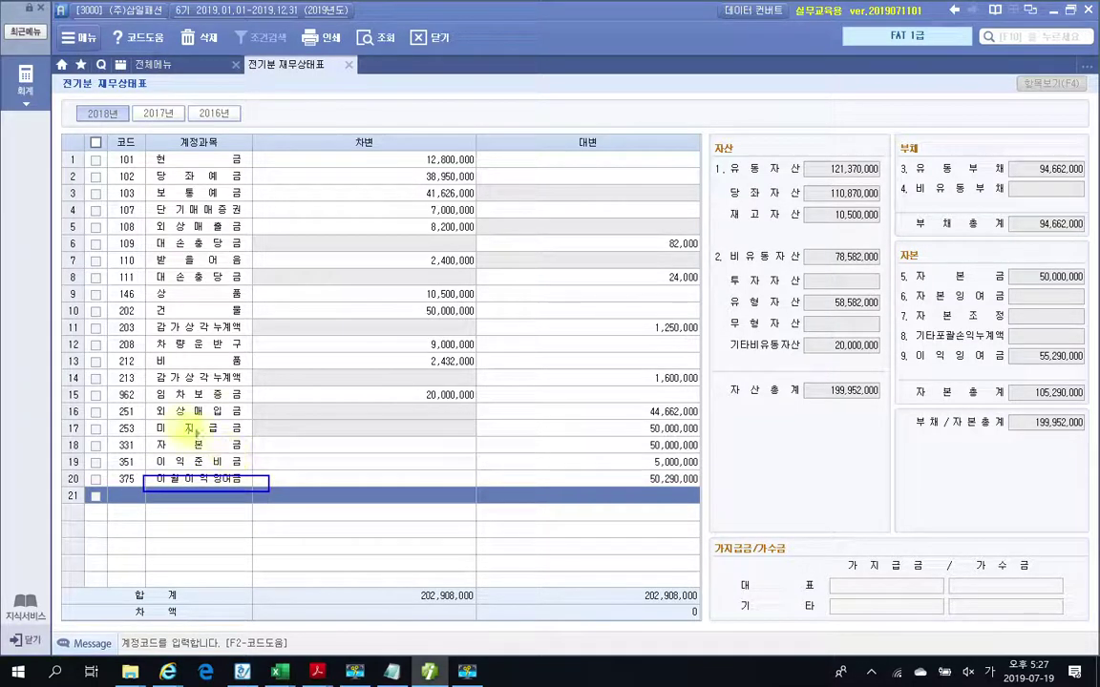
left_click_drag(153, 386, 244, 386)
left_click_drag(156, 283, 239, 275)
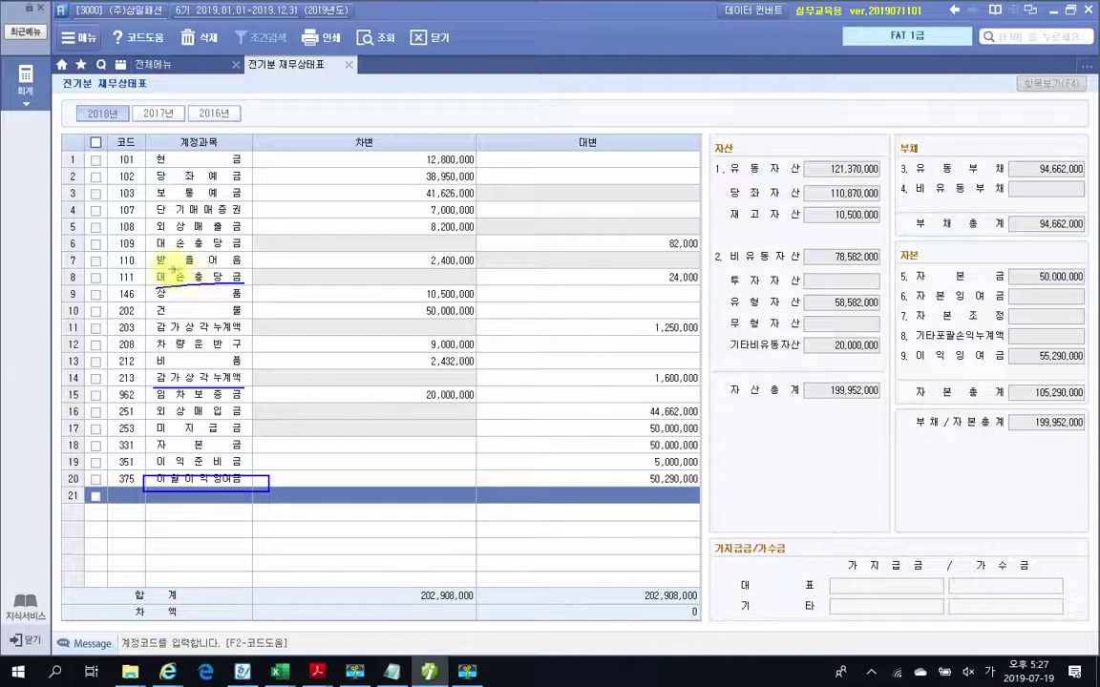
left_click_drag(154, 251, 245, 250)
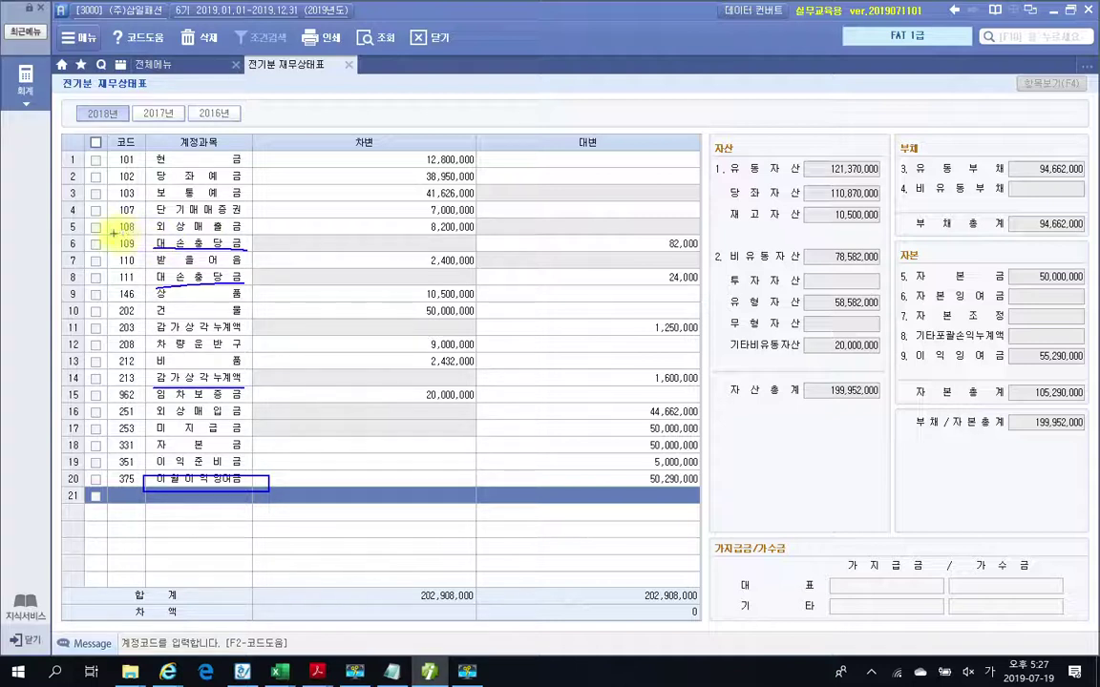
left_click_drag(114, 233, 137, 233)
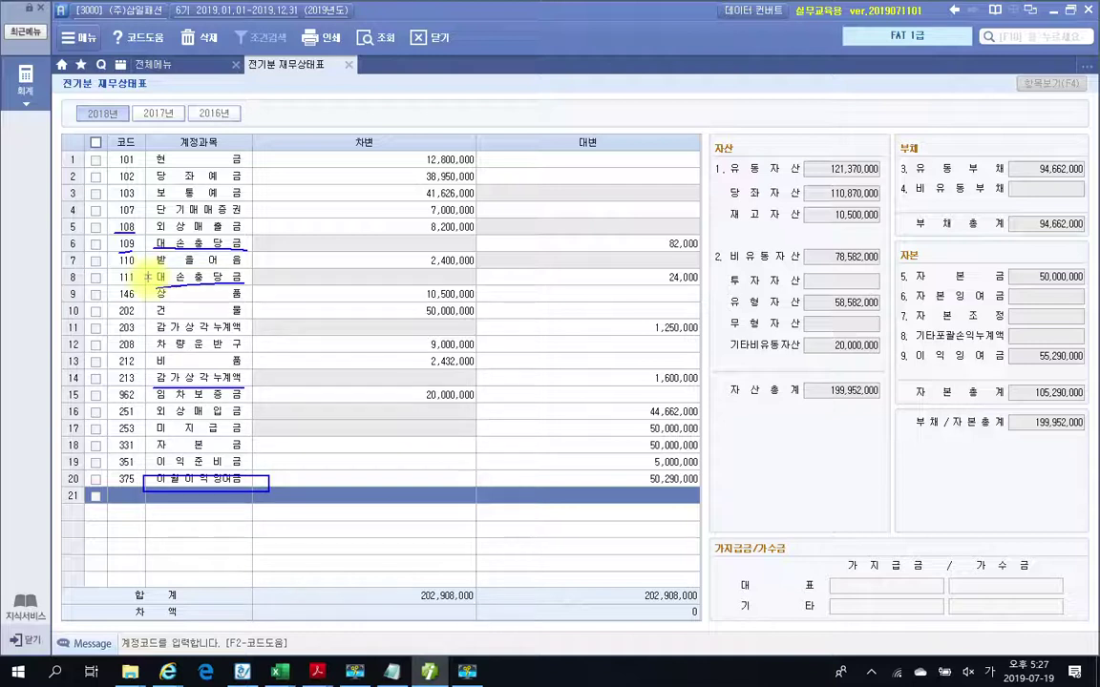
key("Escape")
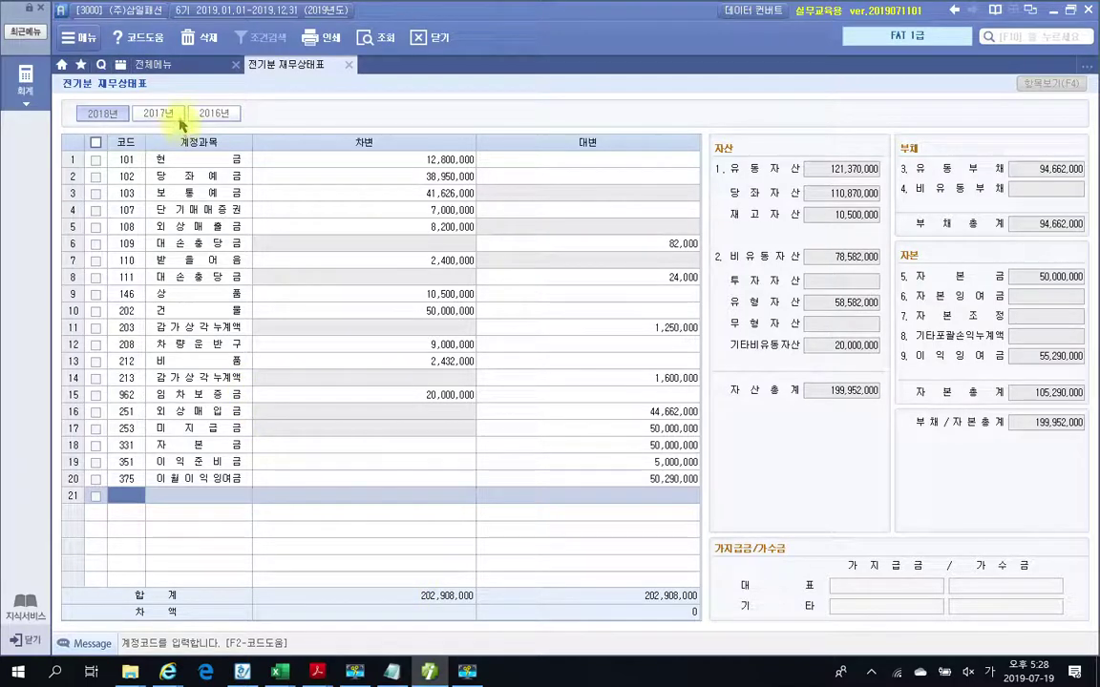
Open 계정과목및적요등록 and show the 유형자산 accounts (20100~23099) under 비유동자산
left_click(153, 64)
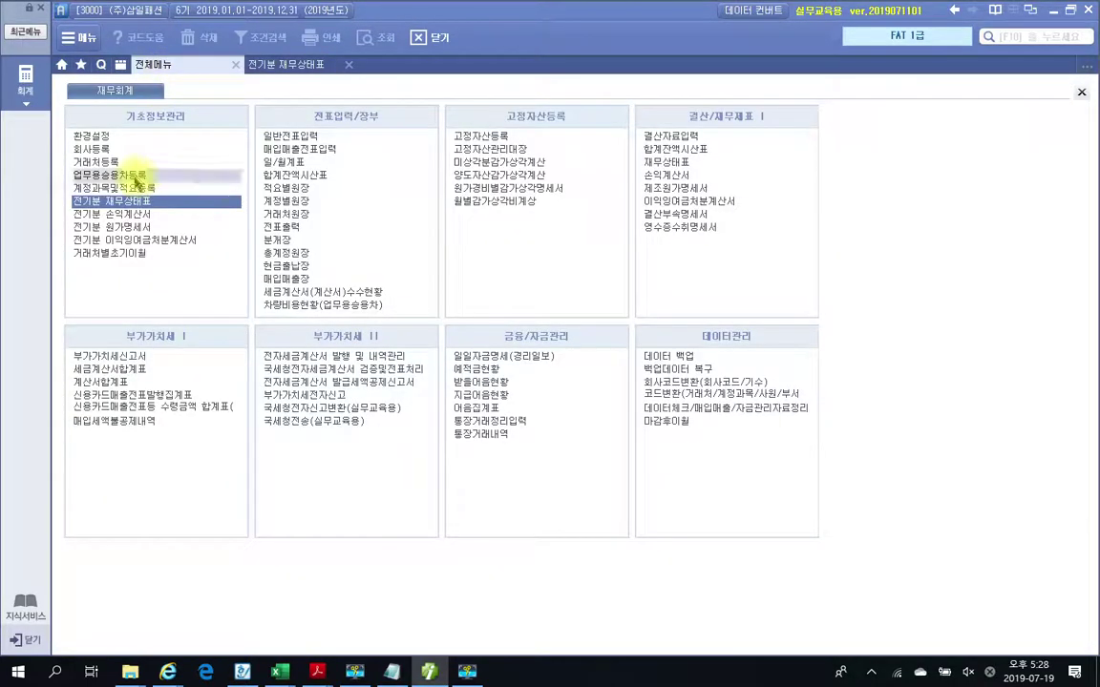
left_click(119, 188)
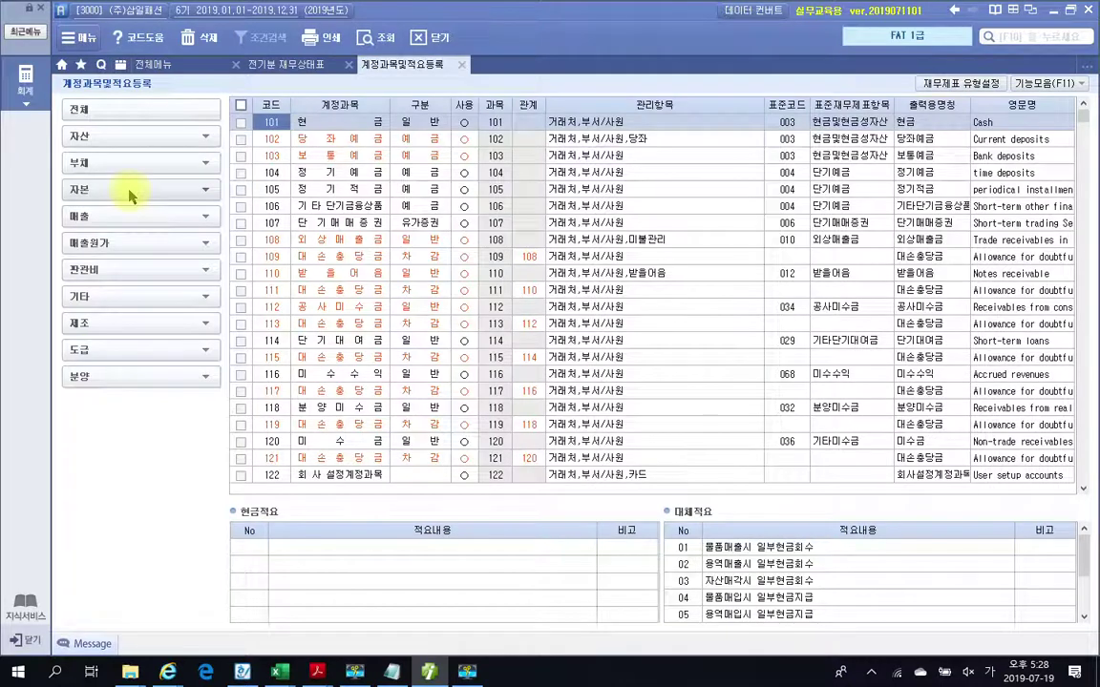
left_click(151, 138)
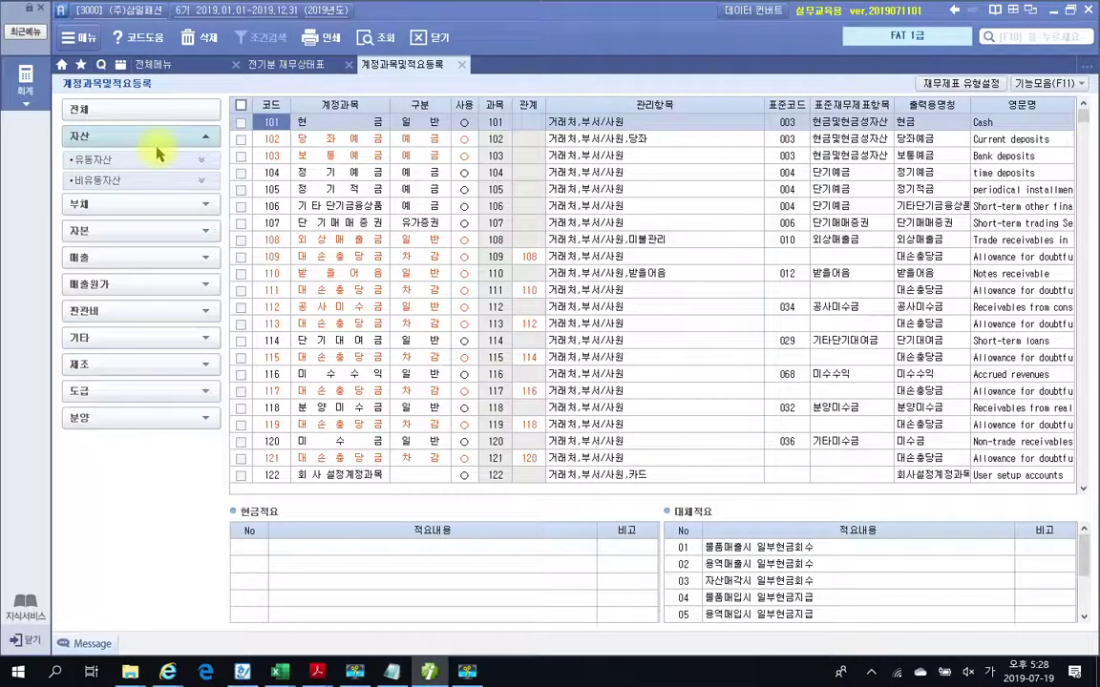
left_click(122, 180)
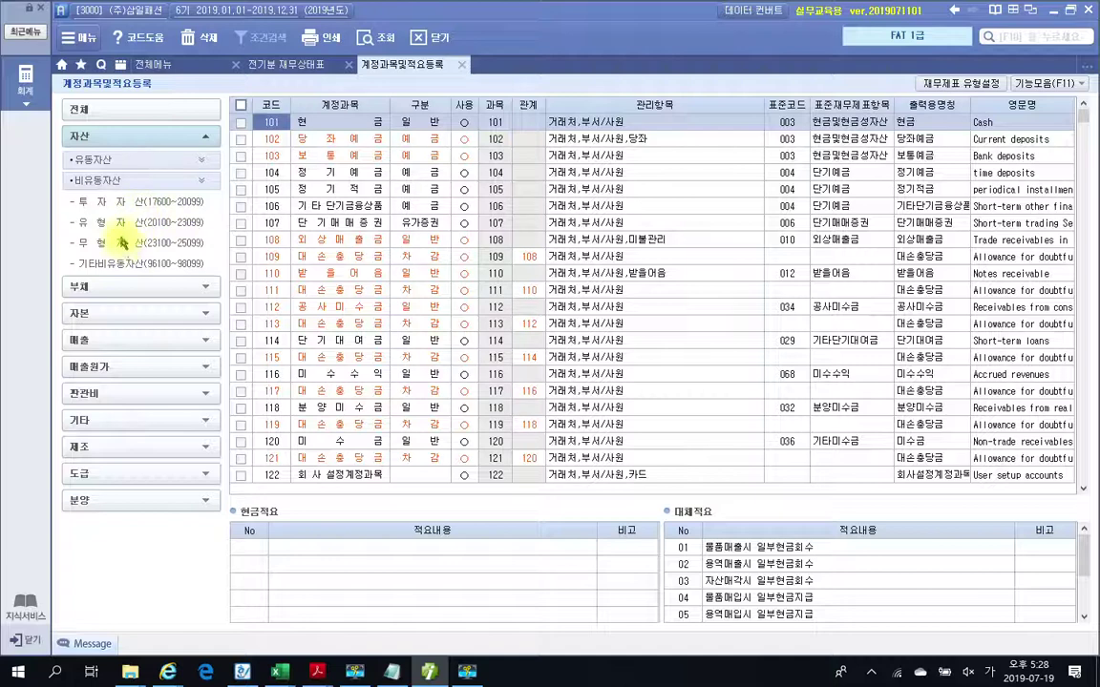
left_click(110, 222)
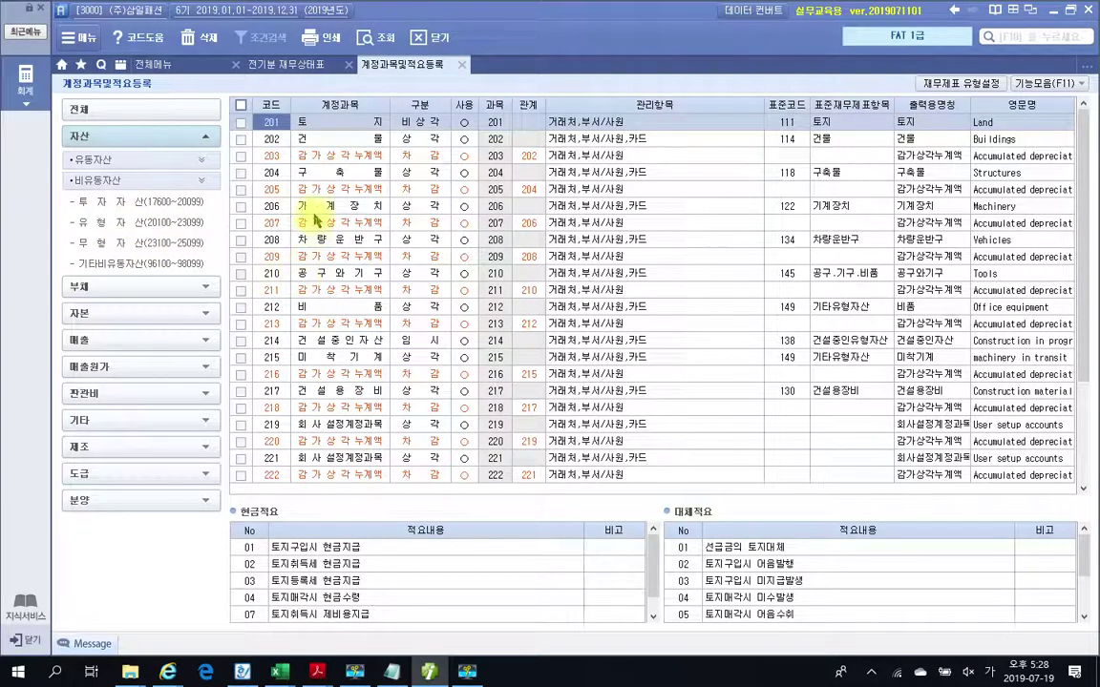
Examine which asset account each 감가상각누계액 code relates to, covering 건물, 구축물, 기계장치, 차량운반구 and 공구와기구
left_click(336, 140)
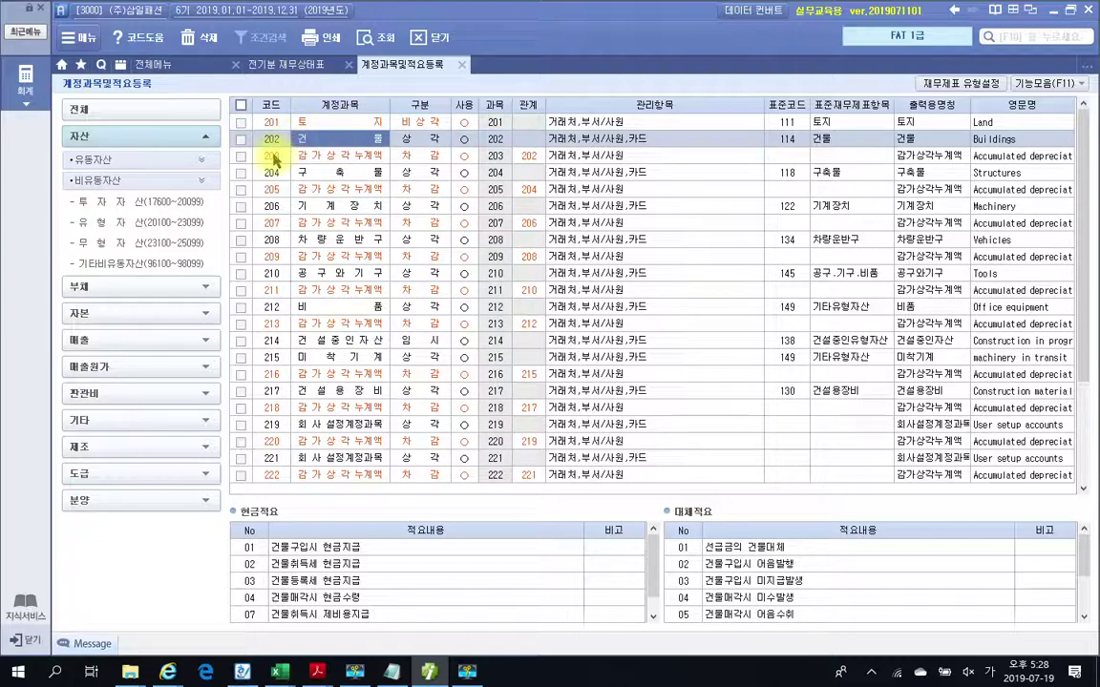
left_click(278, 155)
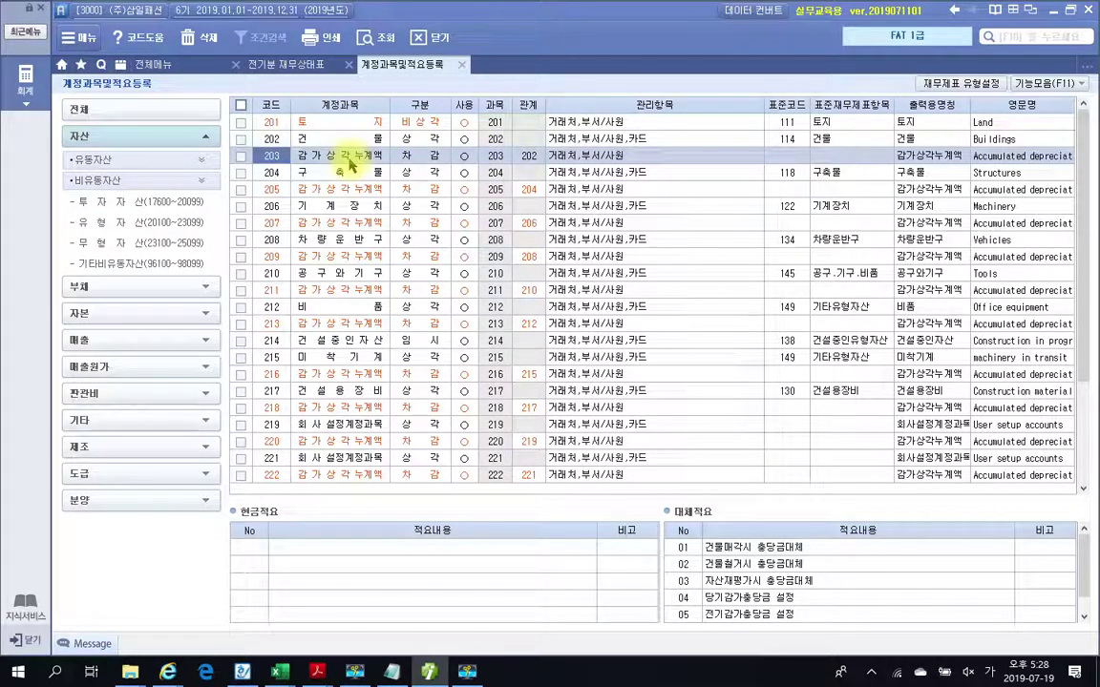
left_click(334, 243)
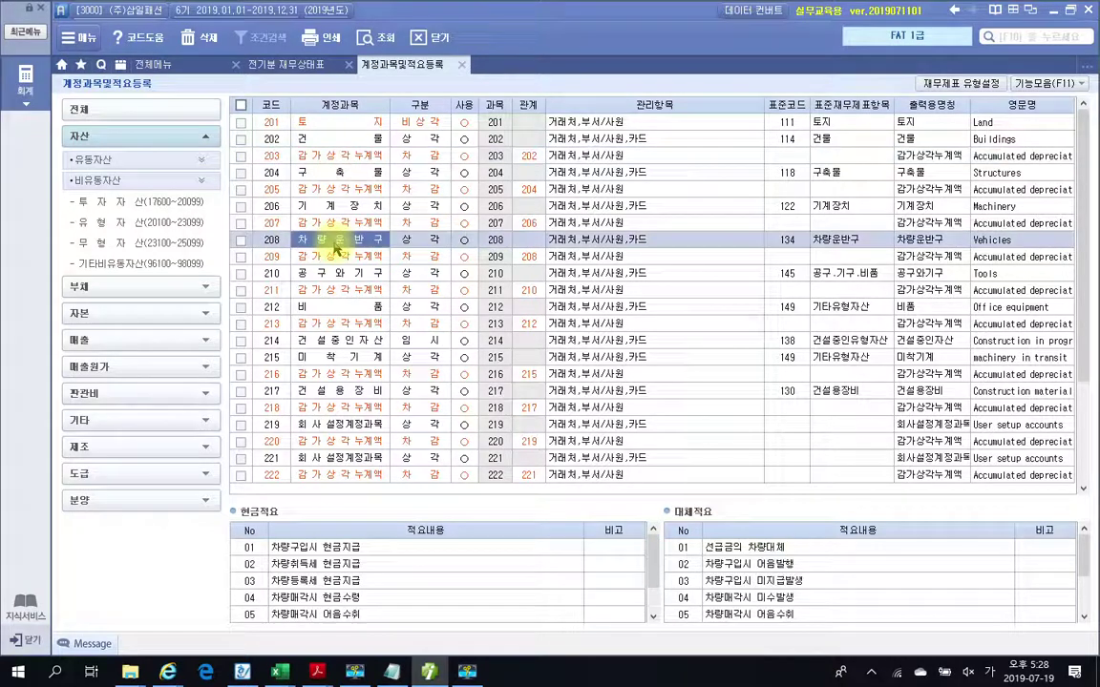
left_click(275, 255)
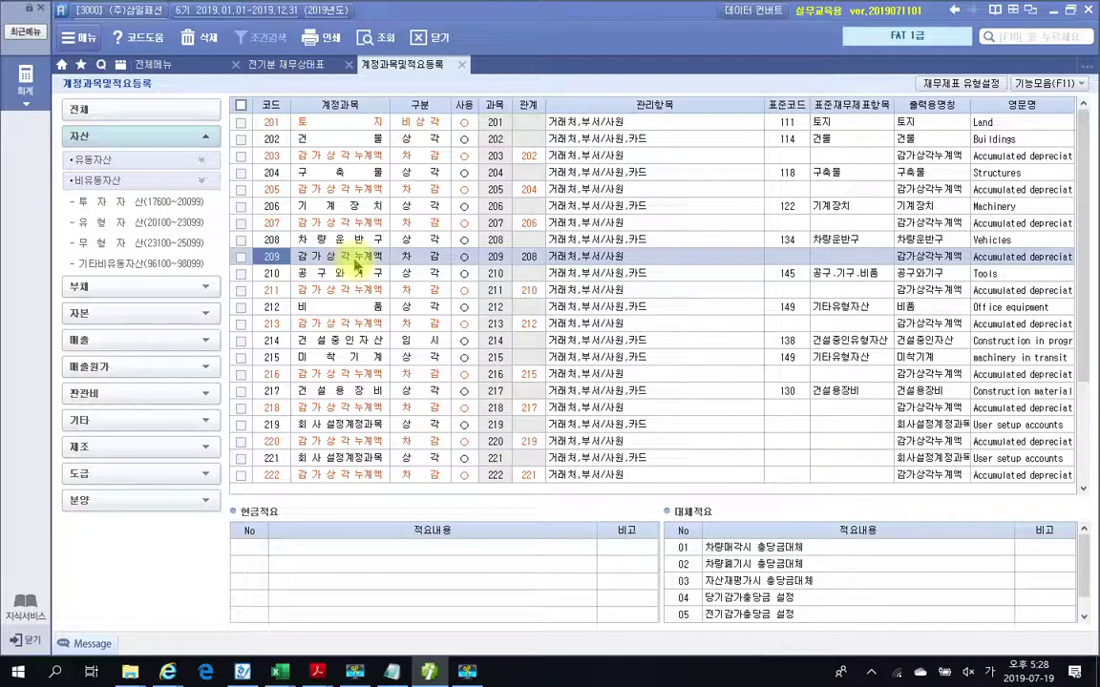
left_click(321, 223)
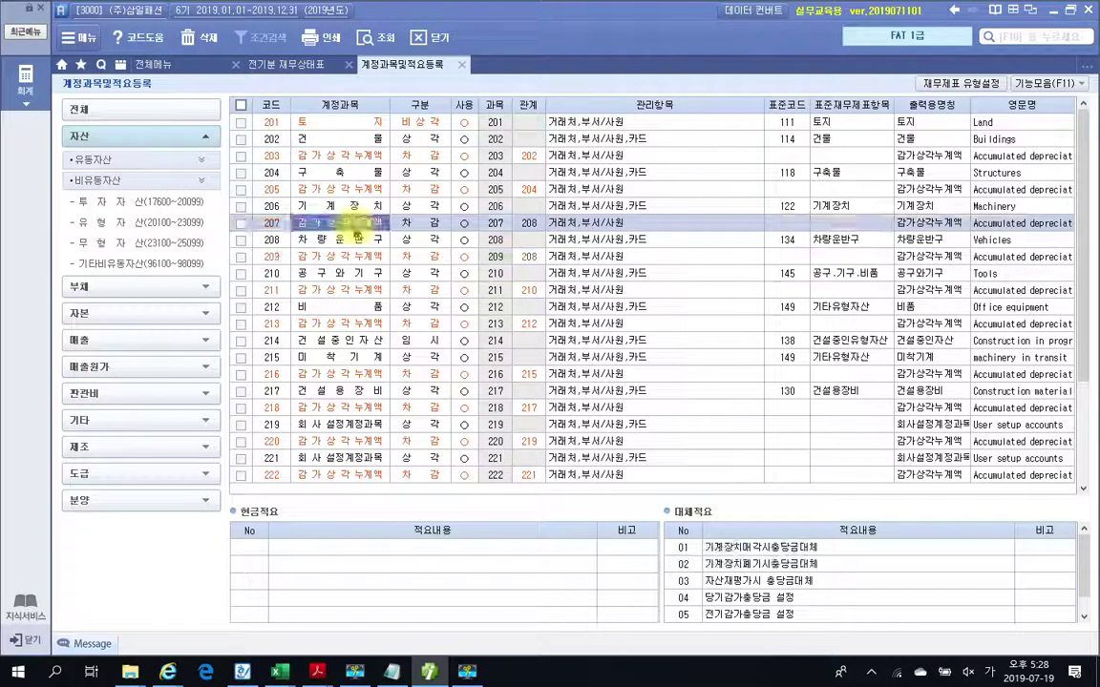
left_click(364, 190)
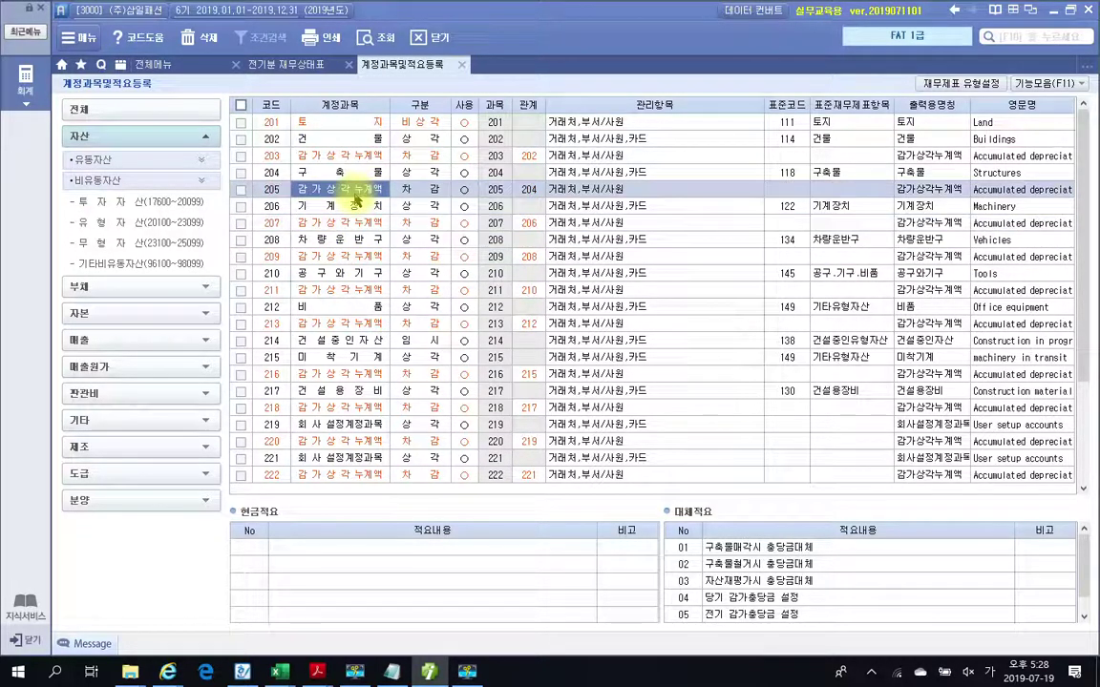
left_click(345, 155)
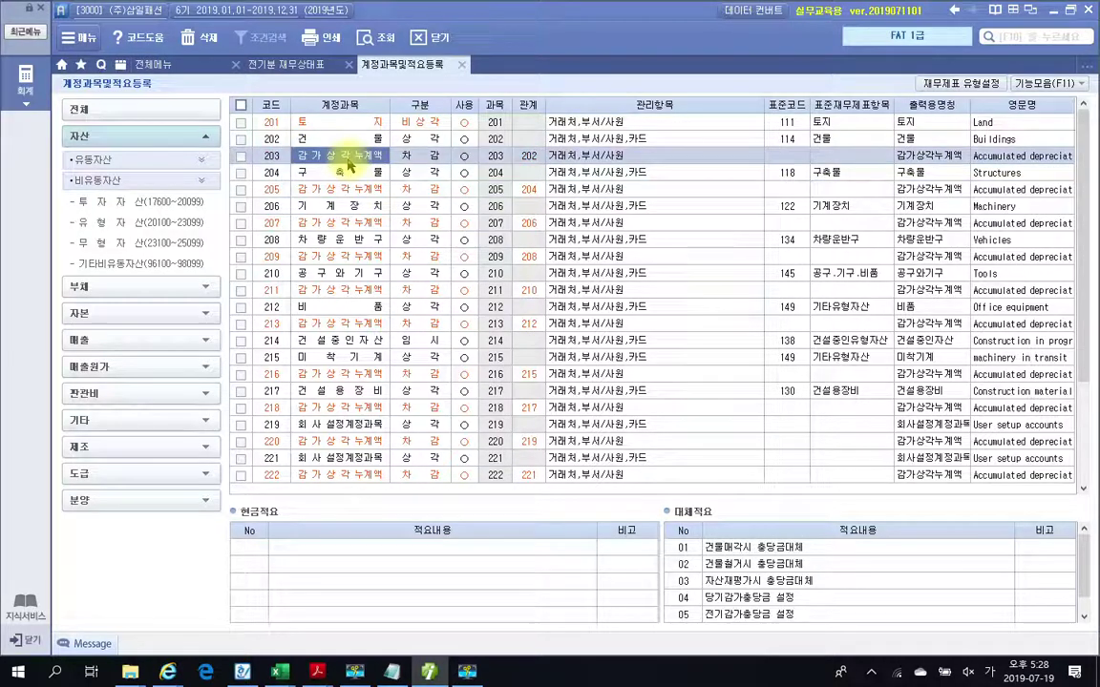
left_click(355, 290)
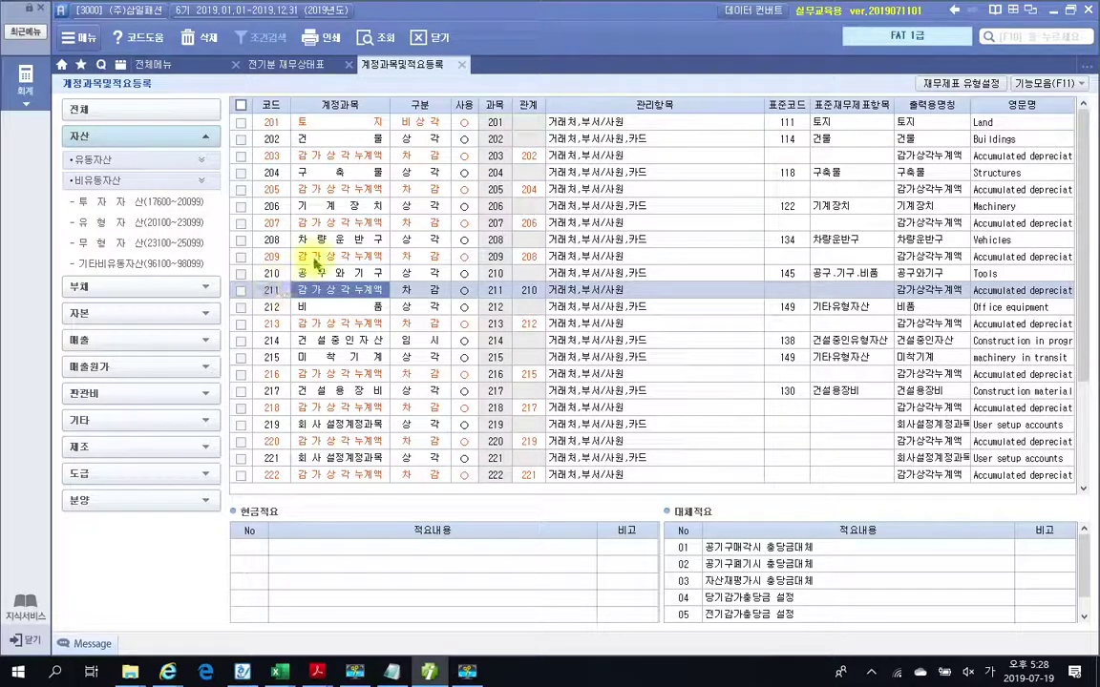
Check the asset related to 감가상각누계액 code 209, and read the 전기분 재무상태표 수행 결과 in 03 3부1장.pdf in Adobe Acrobat Reader
left_click(308, 256)
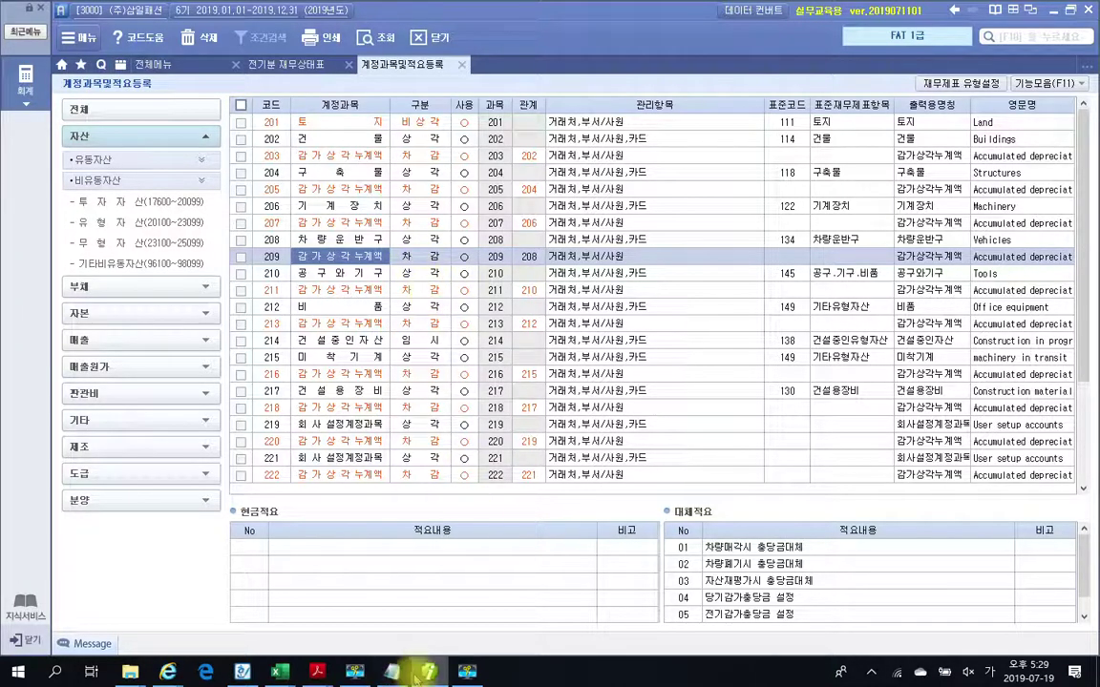
mouse_move(321, 678)
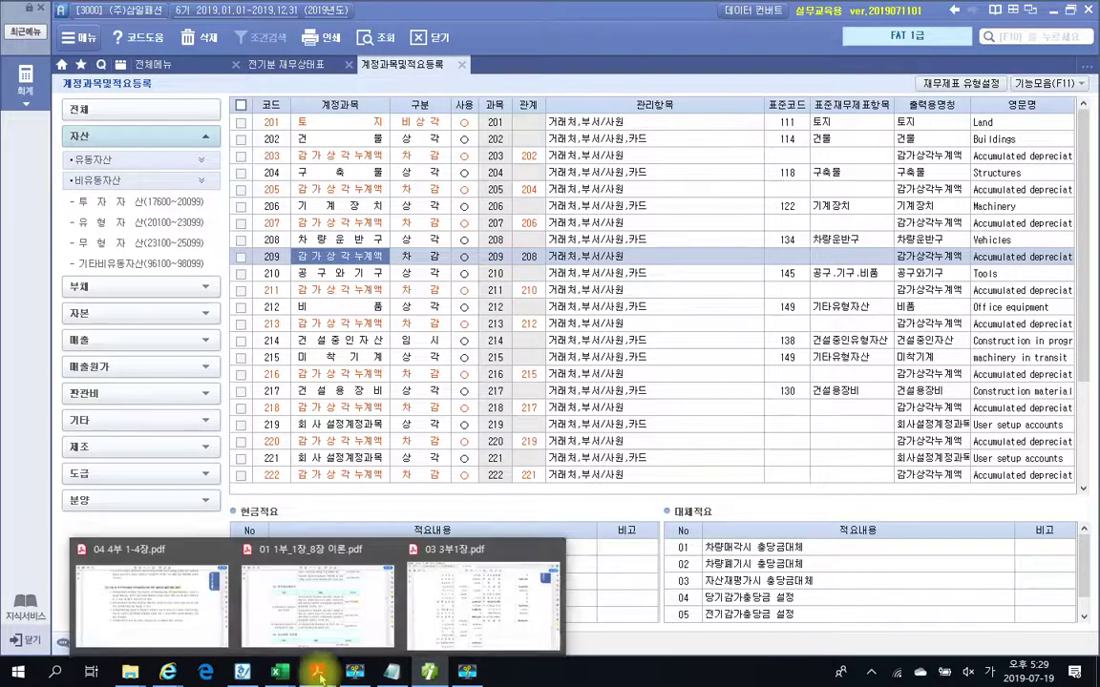
left_click(430, 621)
scroll(430, 490, "down", 6)
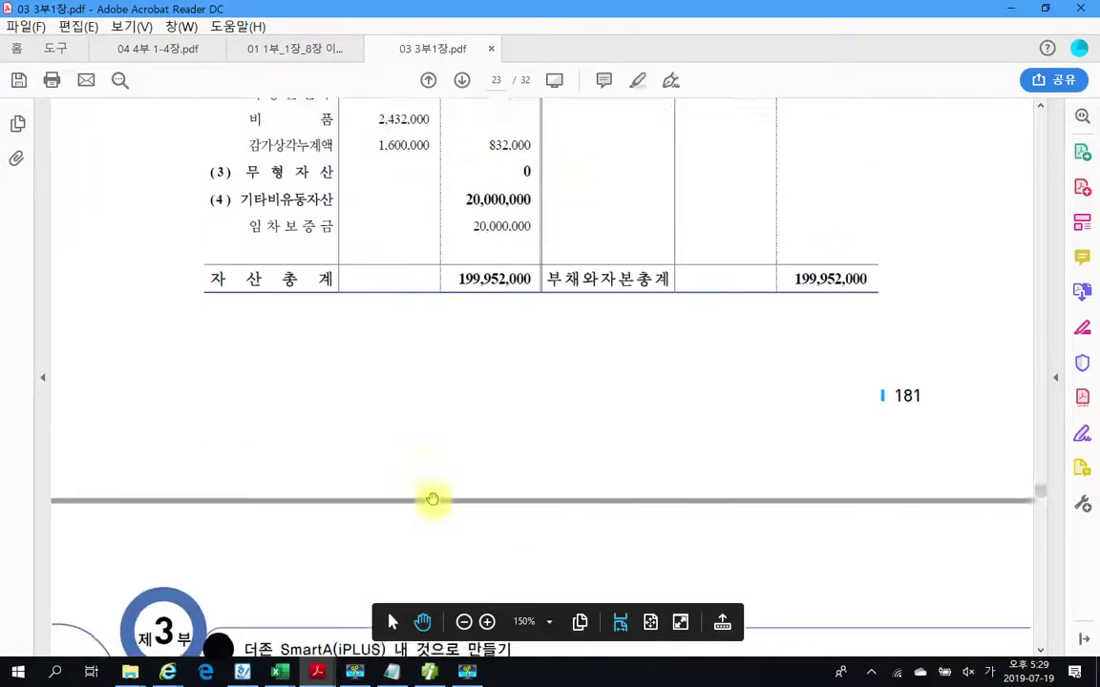
scroll(432, 498, "down", 6)
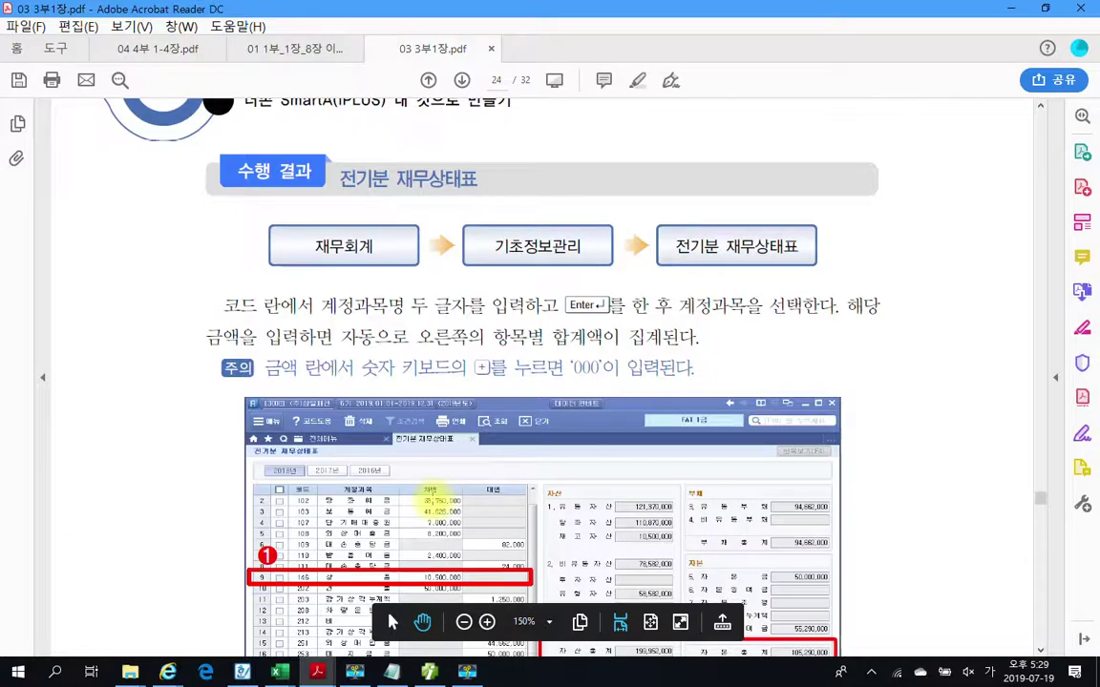
scroll(433, 497, "down", 1)
scroll(434, 504, "down", 8)
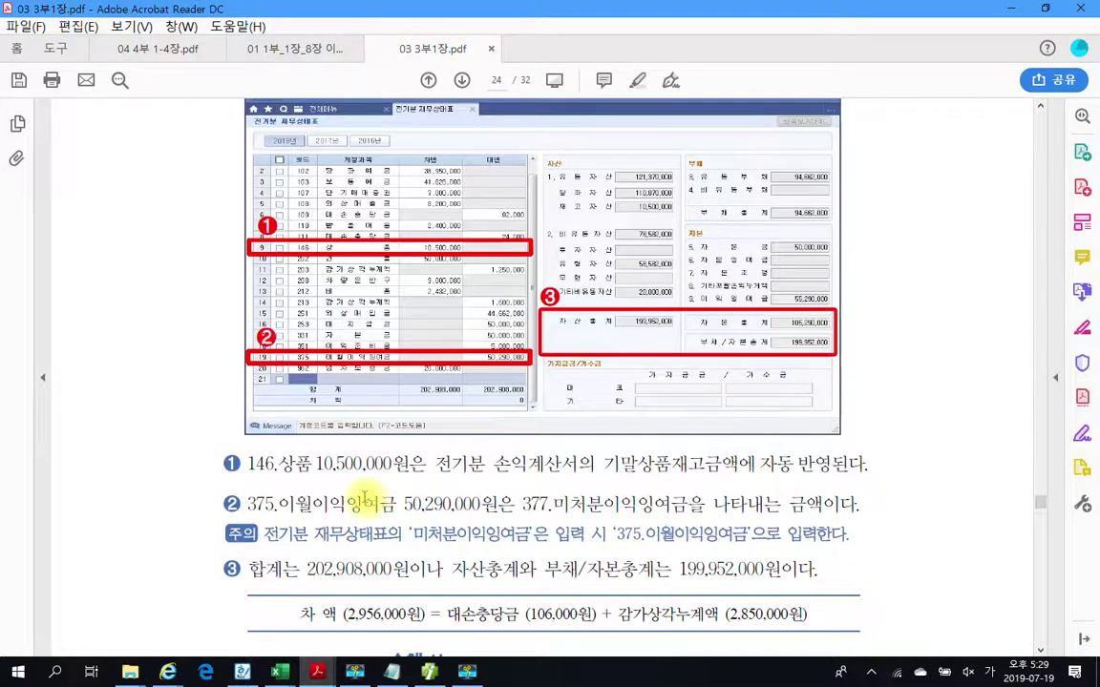
scroll(365, 498, "down", 5)
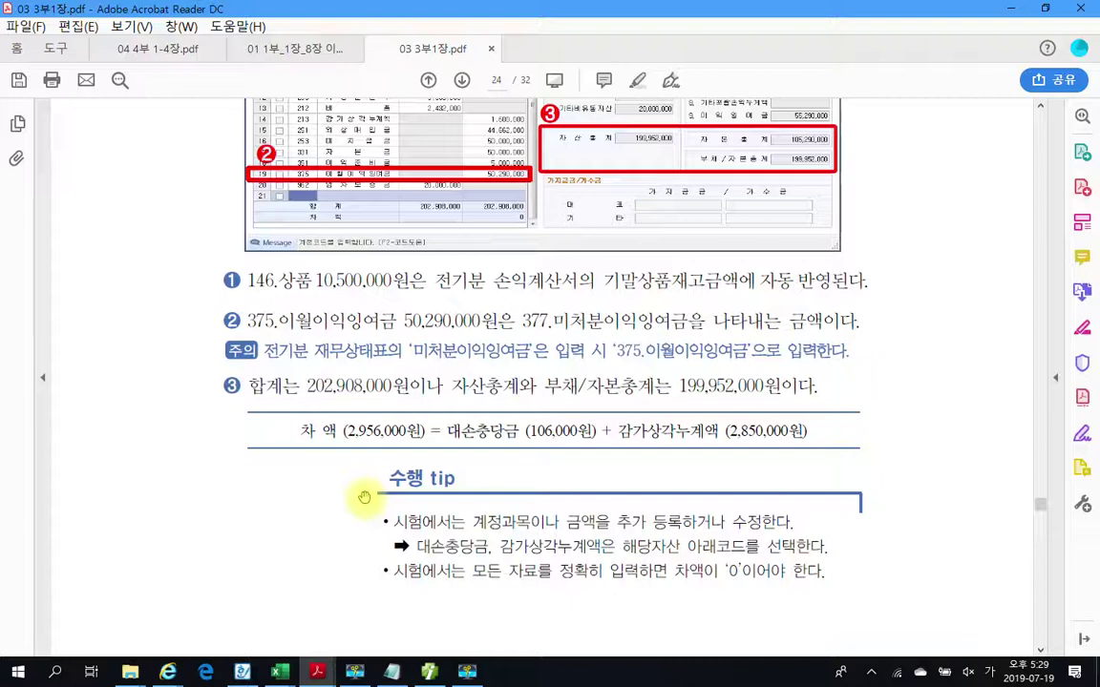
scroll(364, 498, "up", 2)
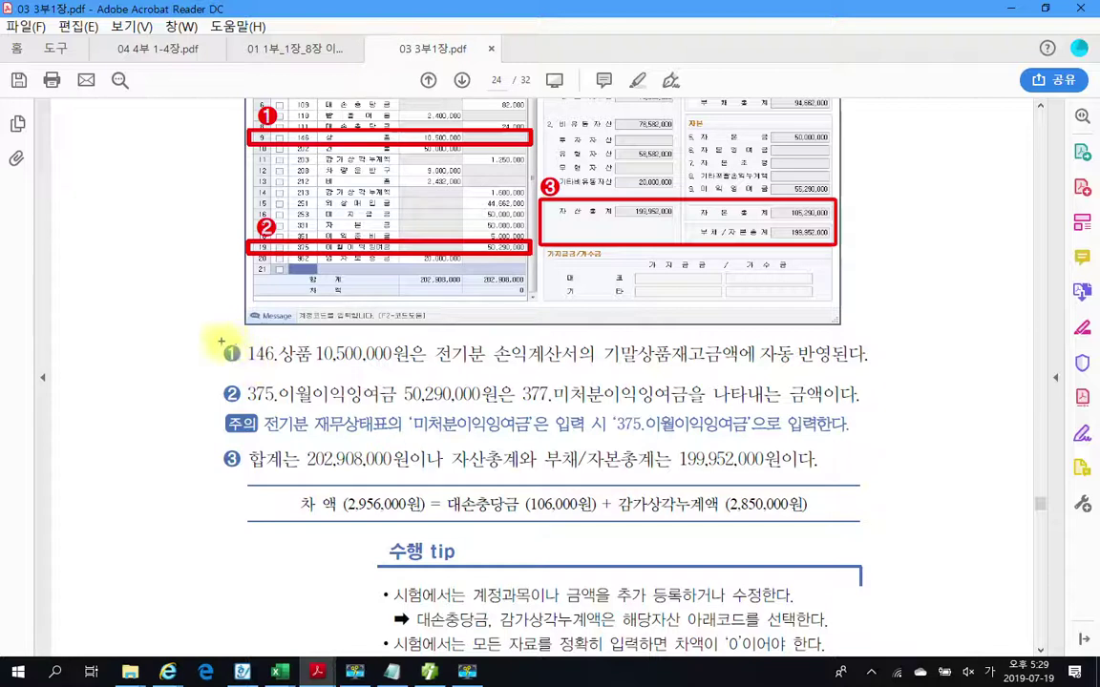
Examine the first note under the 수행 결과 on how 146.상품 relates to the 기말상품재고금액 of 전기분 손익계산서
left_click_drag(244, 340, 395, 366)
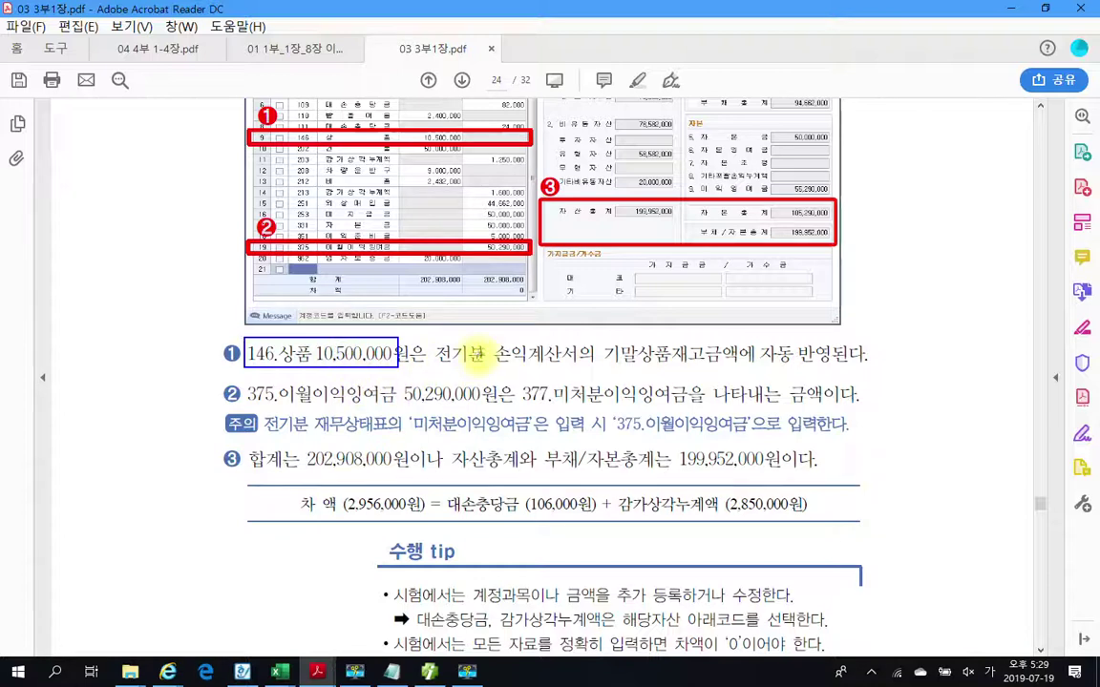
left_click_drag(490, 368, 530, 370)
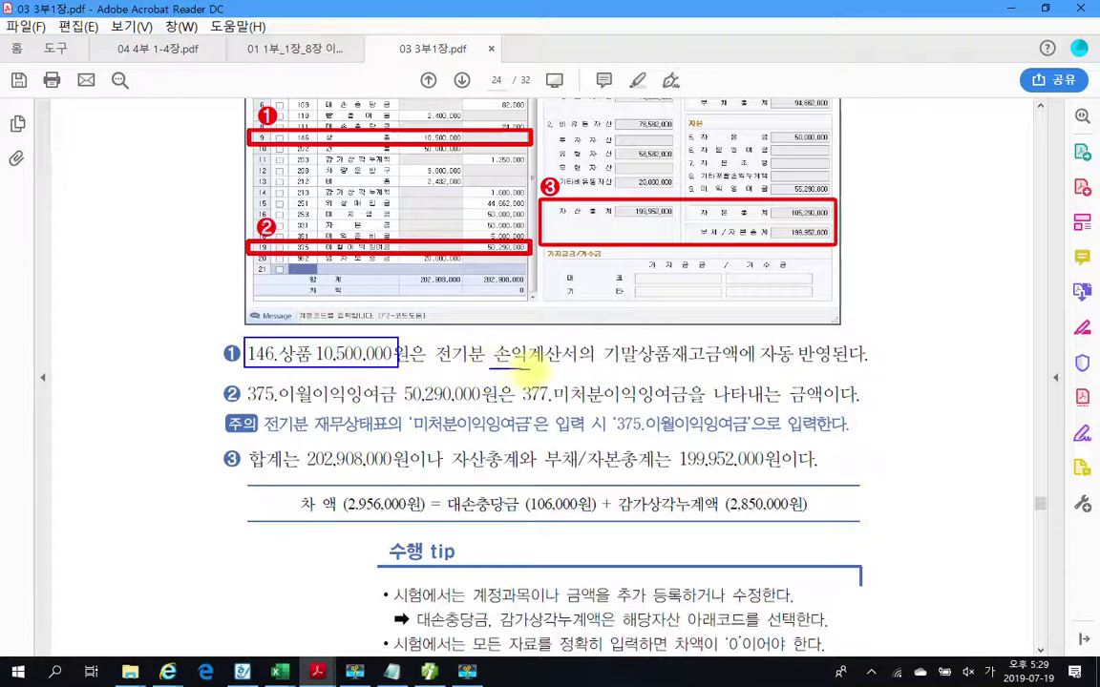
mouse_move(438, 367)
left_mouse_down()
mouse_move(577, 366)
mouse_move(603, 354)
left_mouse_up()
mouse_move(597, 348)
left_mouse_down()
mouse_move(597, 361)
mouse_move(630, 366)
mouse_move(741, 368)
left_mouse_up()
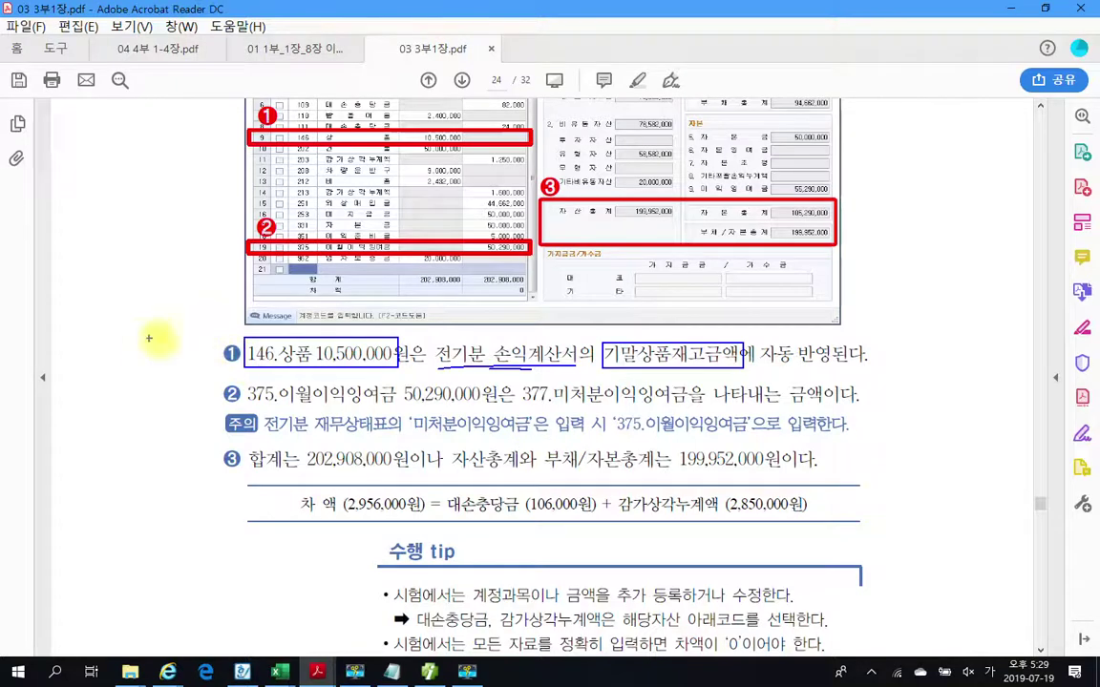
left_click_drag(172, 359, 196, 351)
key("Escape")
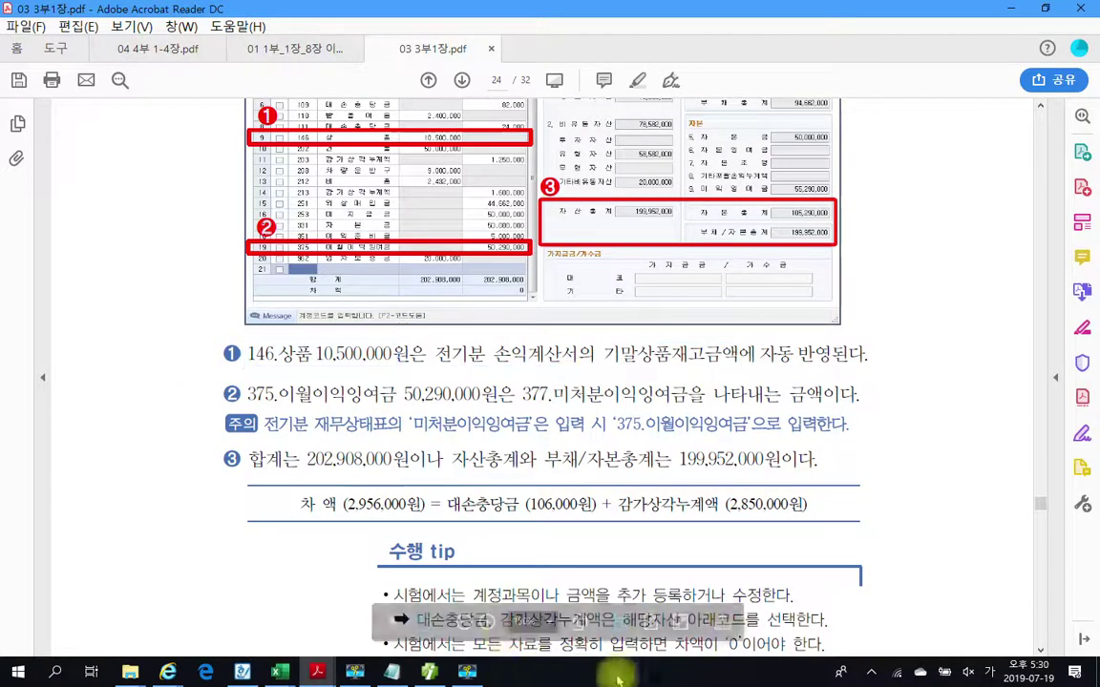
Read the 수행 tip on choosing 대손충당금 and 감가상각누계액 codes and on the required 차액
scroll(607, 476, "down", 4)
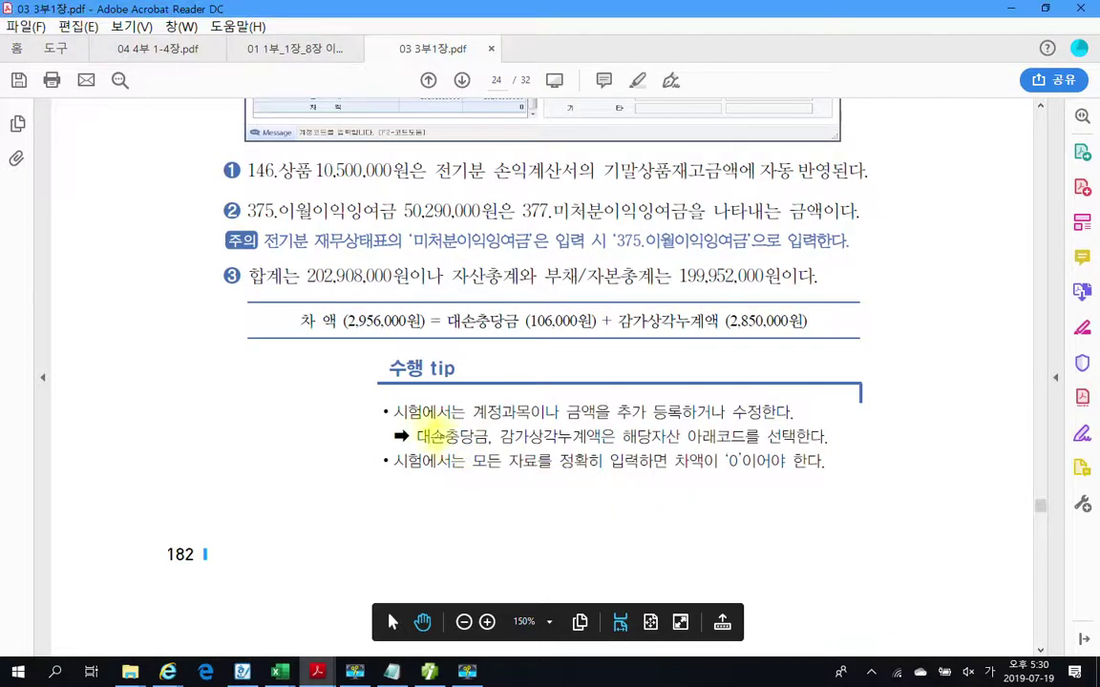
mouse_move(360, 384)
left_mouse_down()
mouse_move(645, 467)
mouse_move(943, 503)
mouse_move(925, 497)
left_mouse_up()
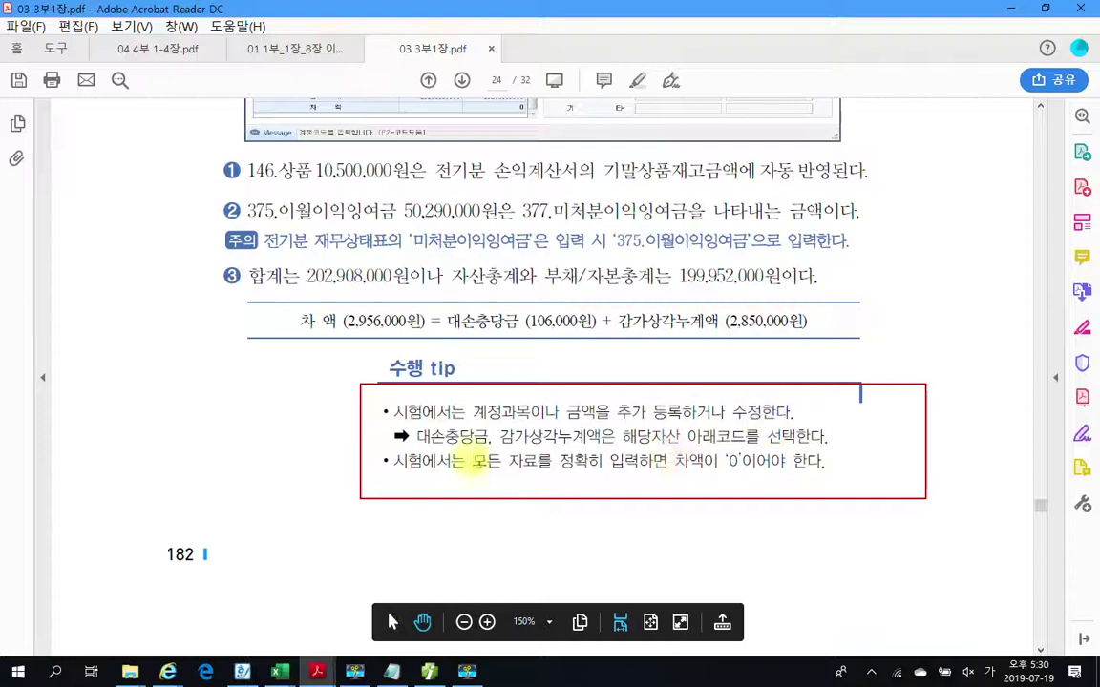
left_click_drag(416, 446, 614, 446)
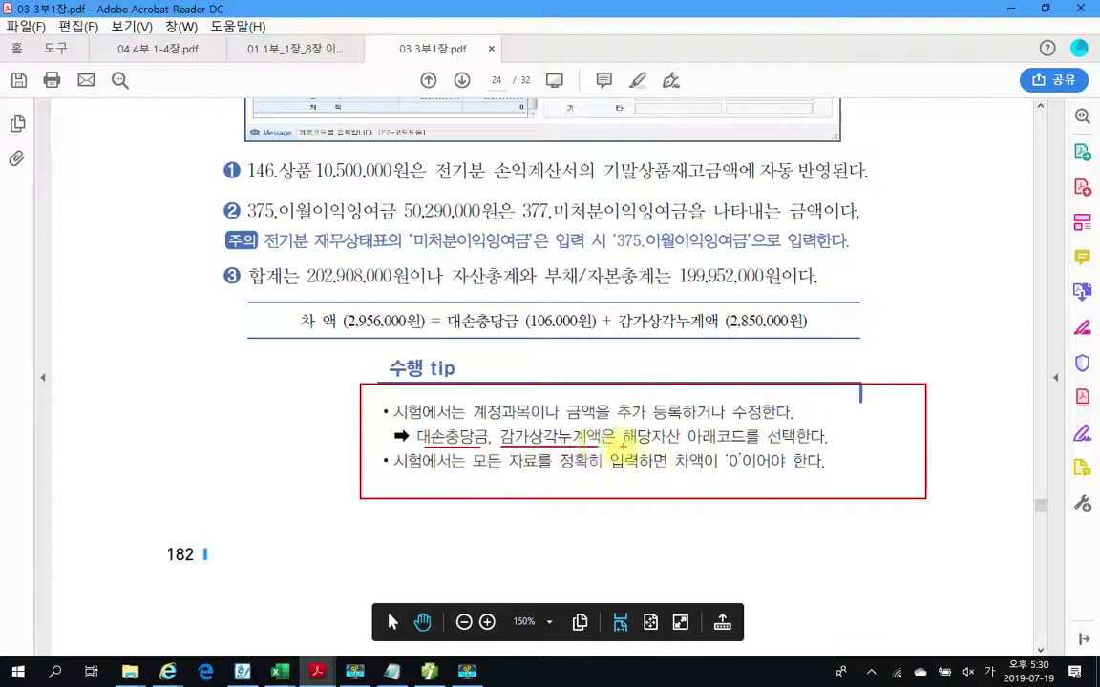
left_click_drag(623, 445, 825, 445)
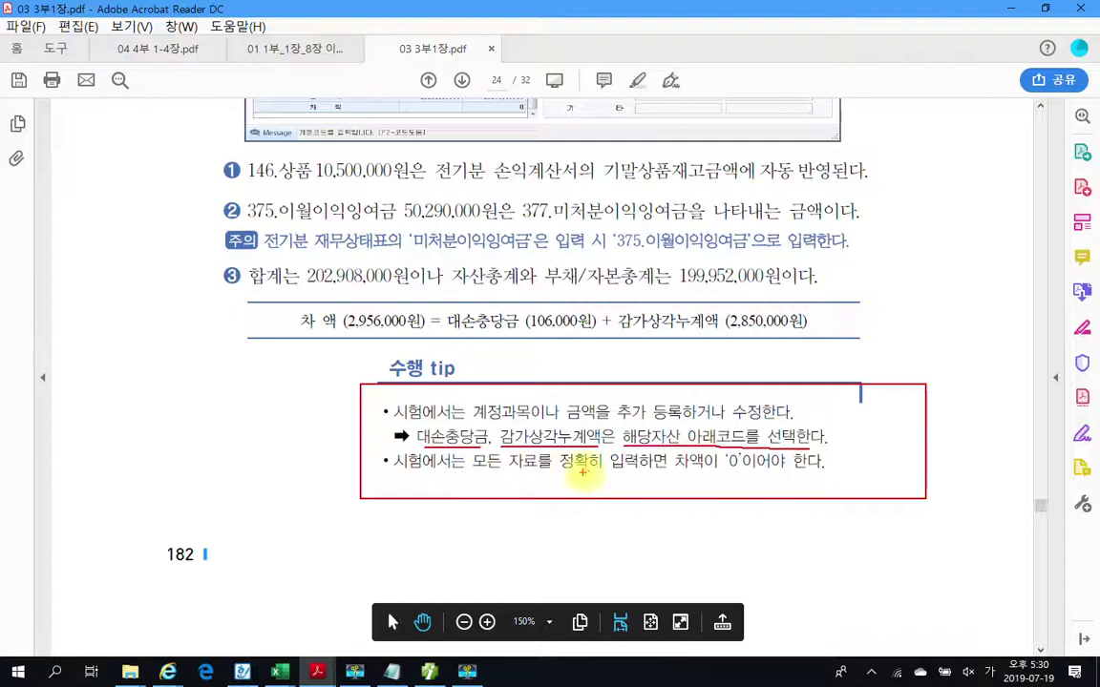
mouse_move(752, 455)
left_mouse_down()
mouse_move(714, 465)
mouse_move(762, 477)
left_mouse_up()
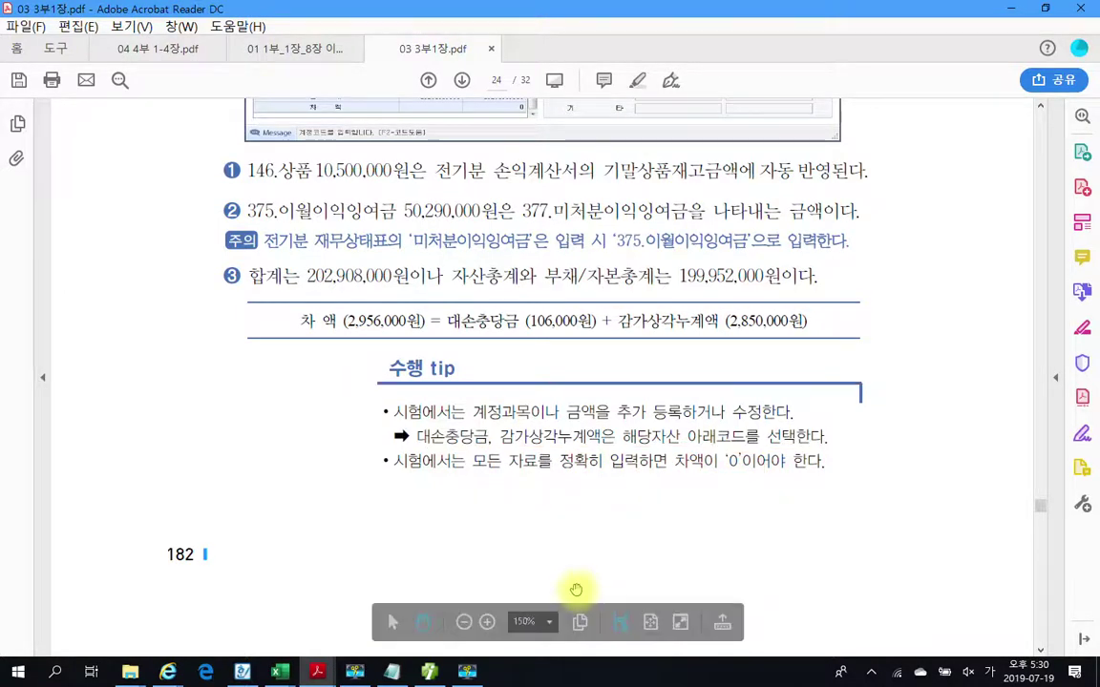
Find (주)삼일패션's 전기분 손익계산서 exercise and review its accounts and amounts
scroll(573, 573, "down", 8)
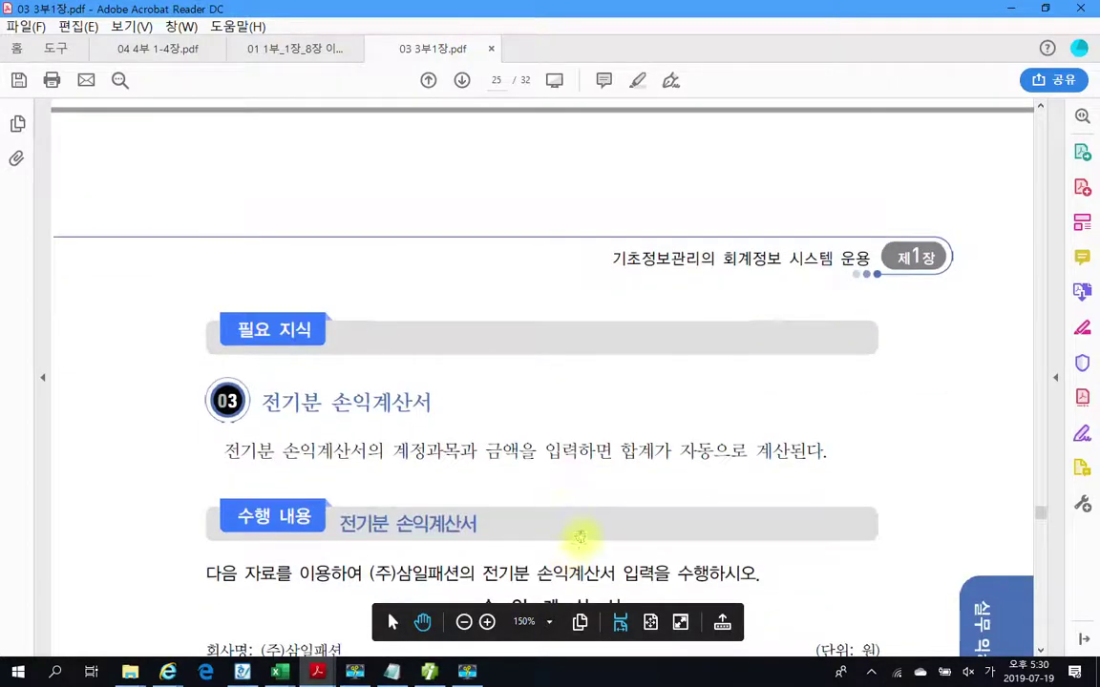
scroll(582, 535, "up", 2)
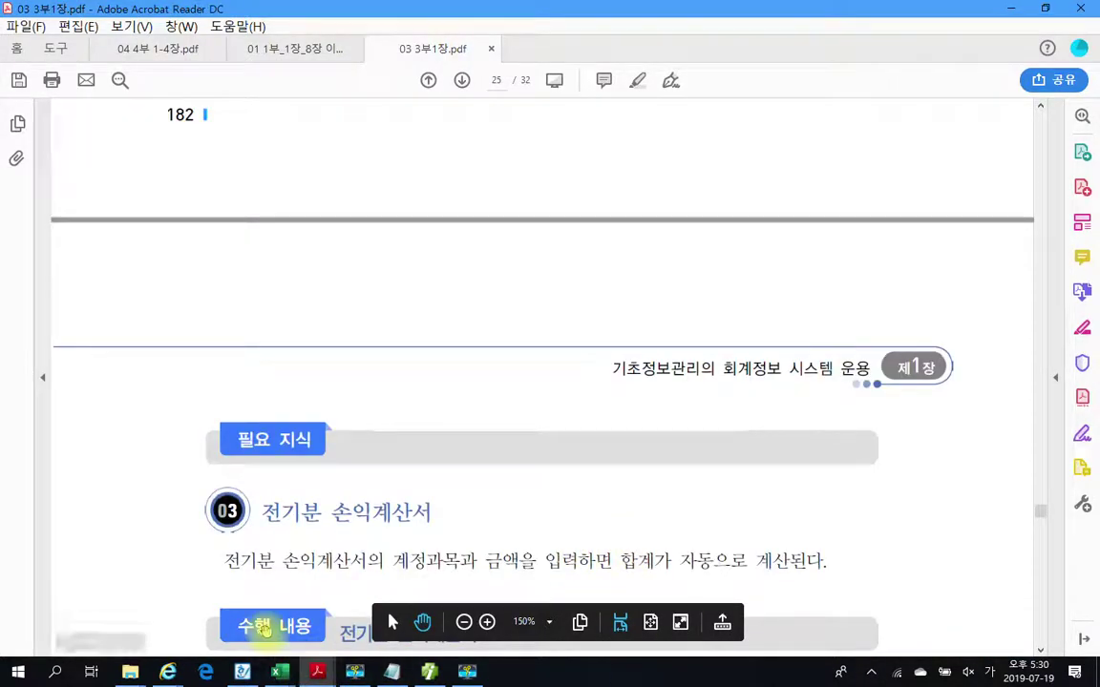
scroll(248, 593, "down", 6)
scroll(248, 593, "down", 6)
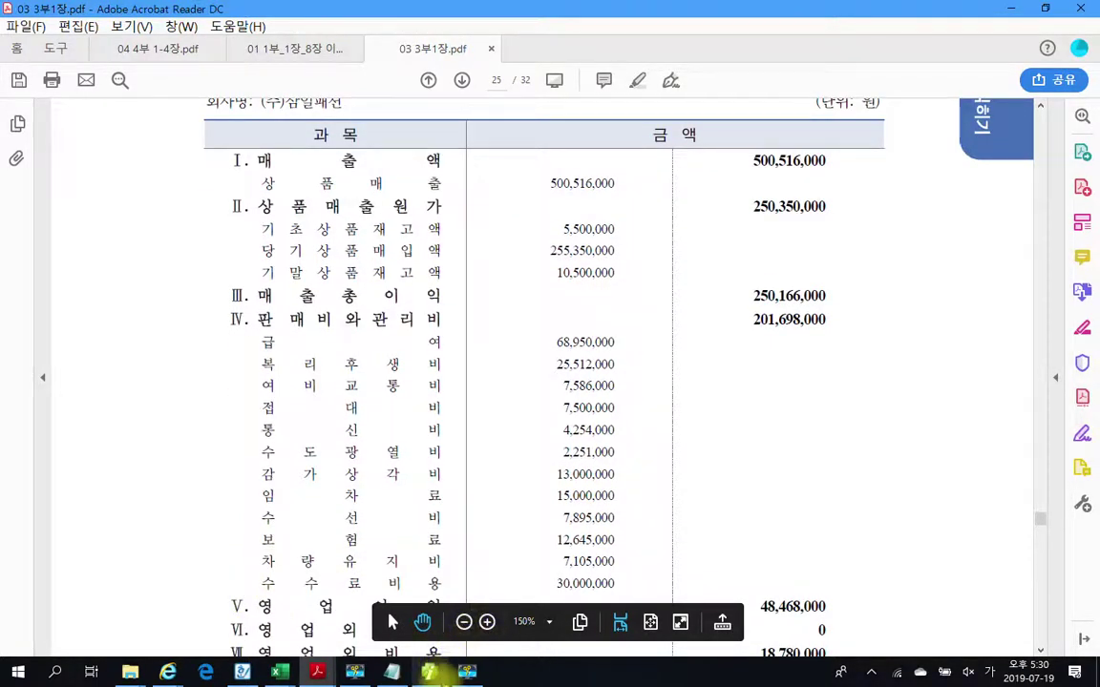
Return to SmartA, close 계정과목및적요등록 and 전기분 재무상태표, and open 전기분 손익계산서
left_click(429, 672)
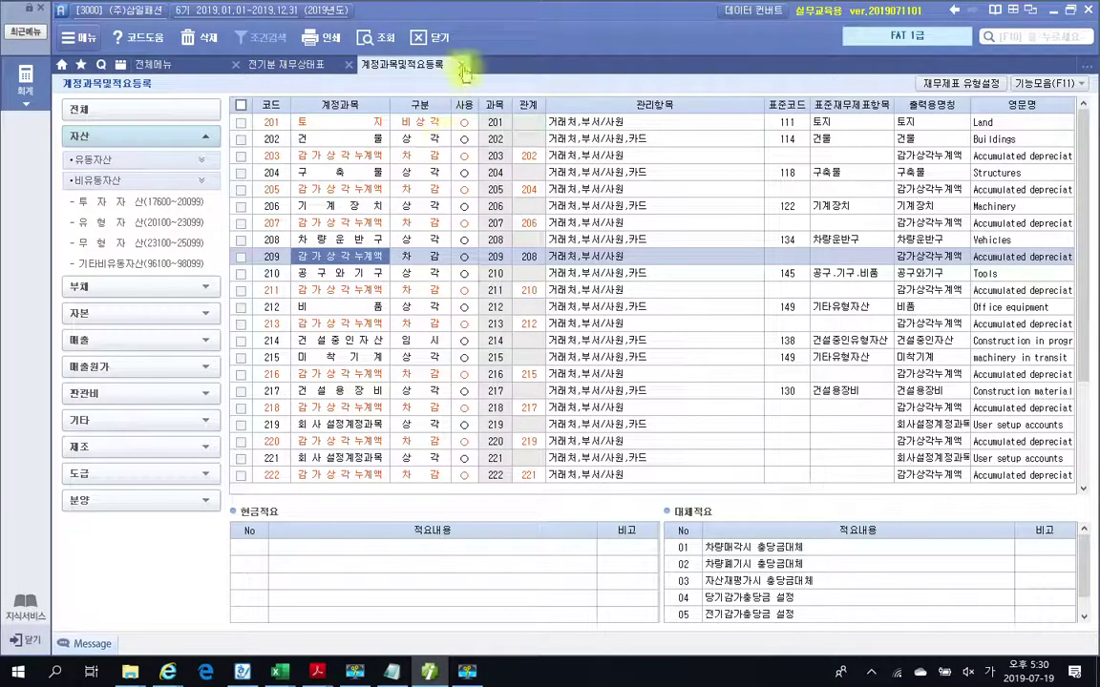
left_click(426, 40)
left_click(349, 64)
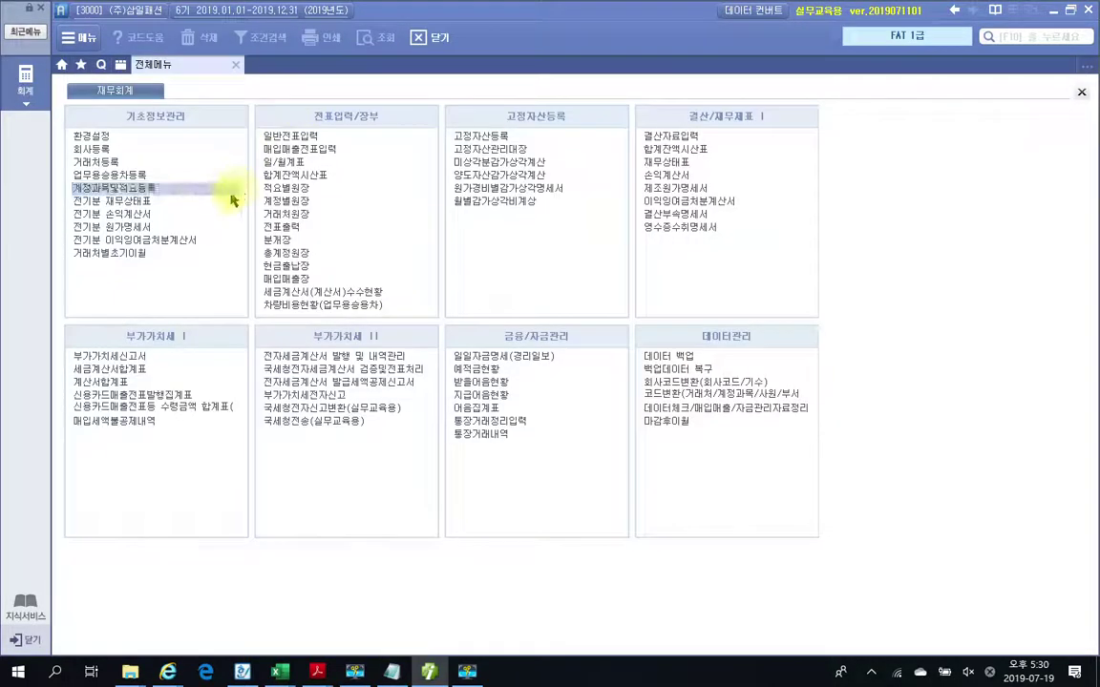
left_click(133, 215)
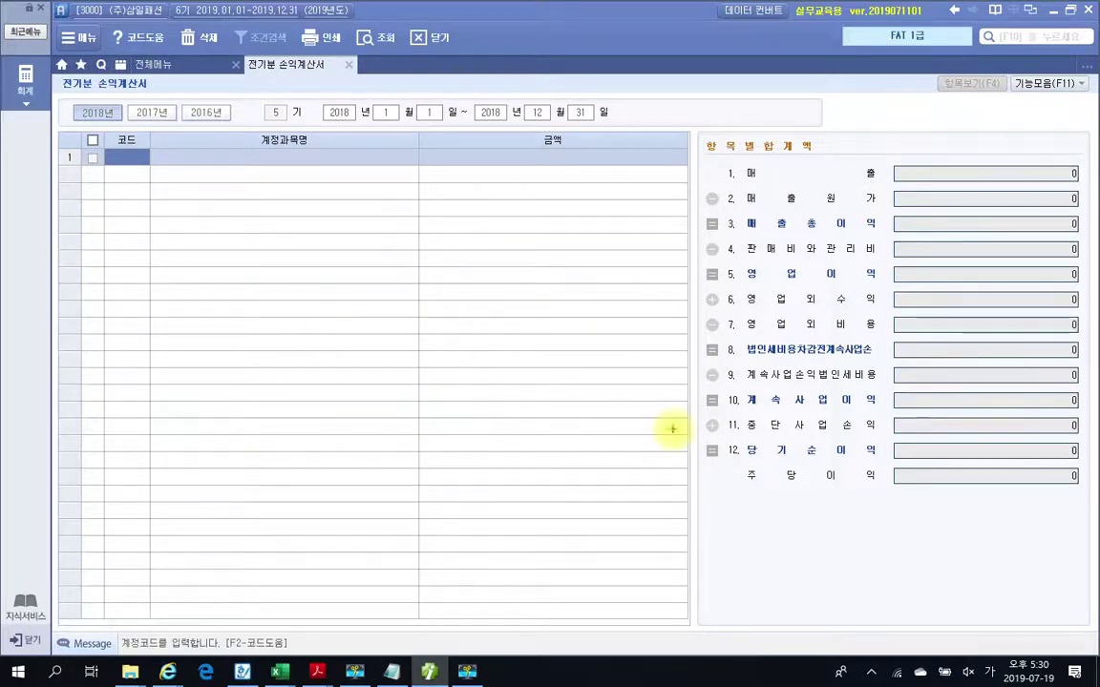
left_click_drag(686, 437, 1091, 466)
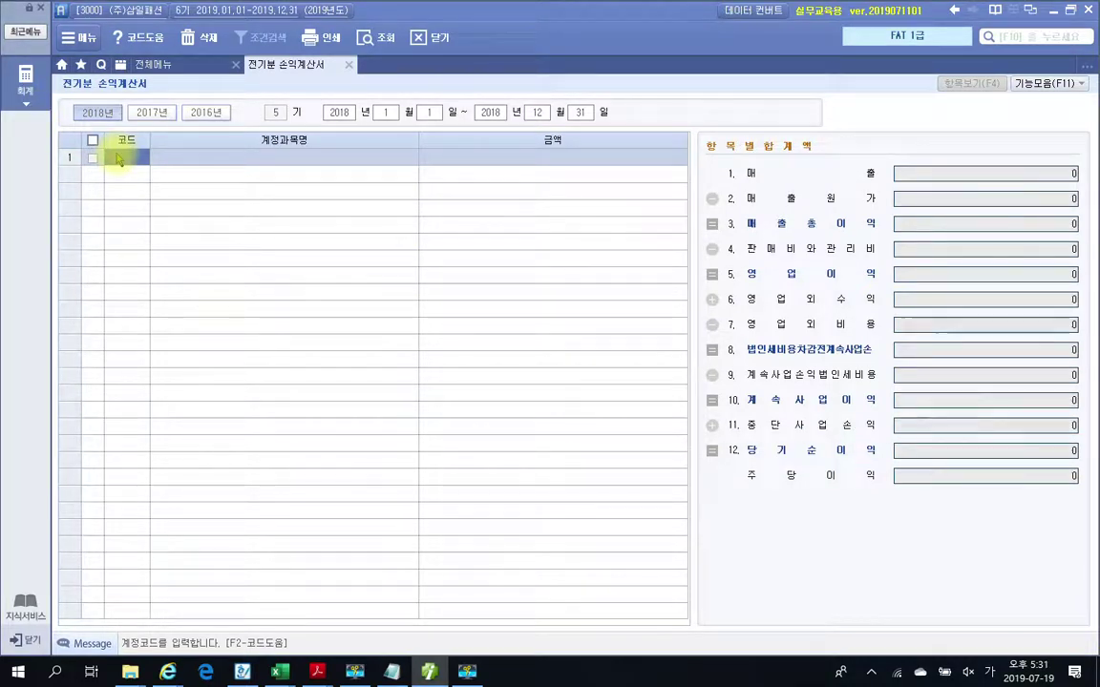
Enter account 401 상품매출 in the first row with an amount of 500,516,000
left_click(118, 159)
type("상품")
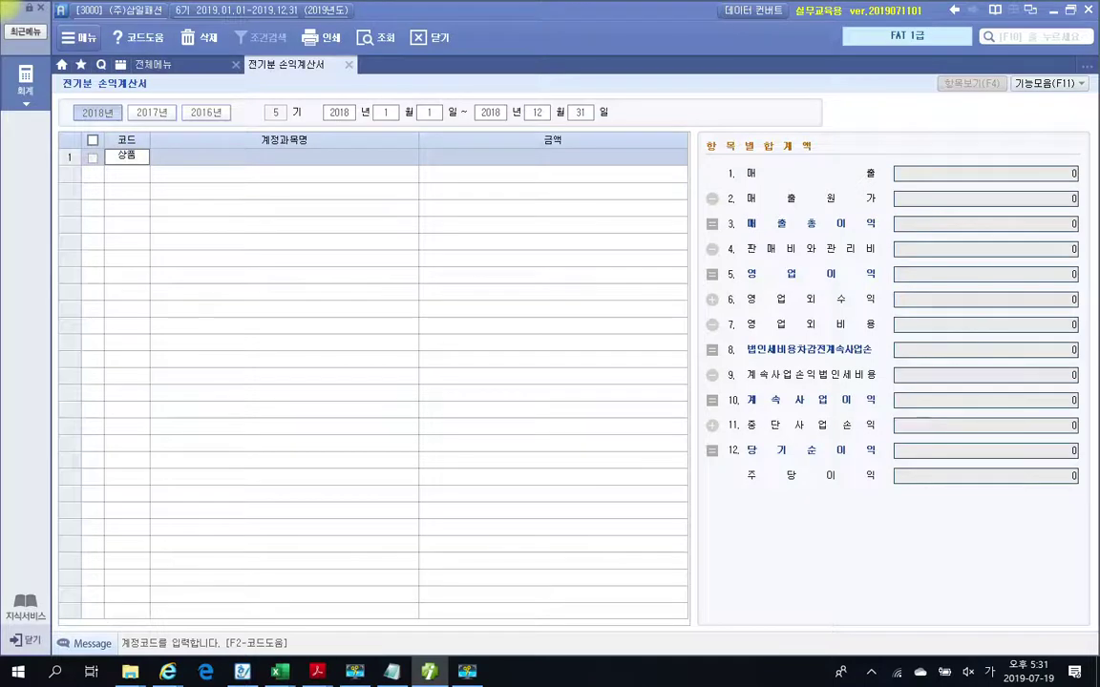
key("Return")
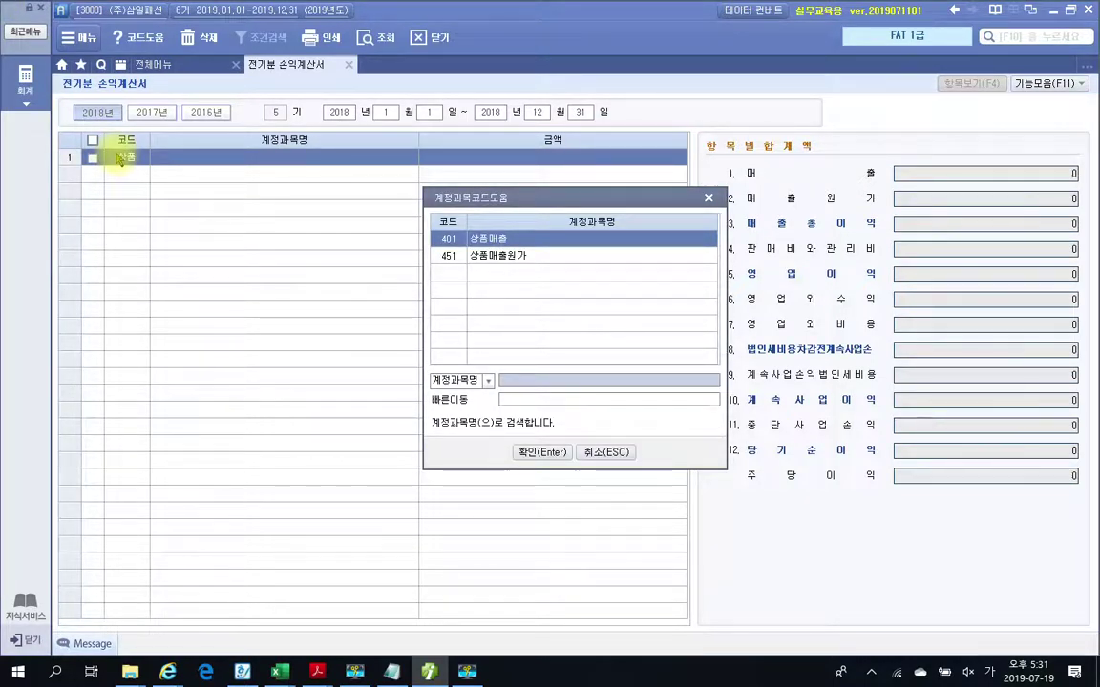
key("Return")
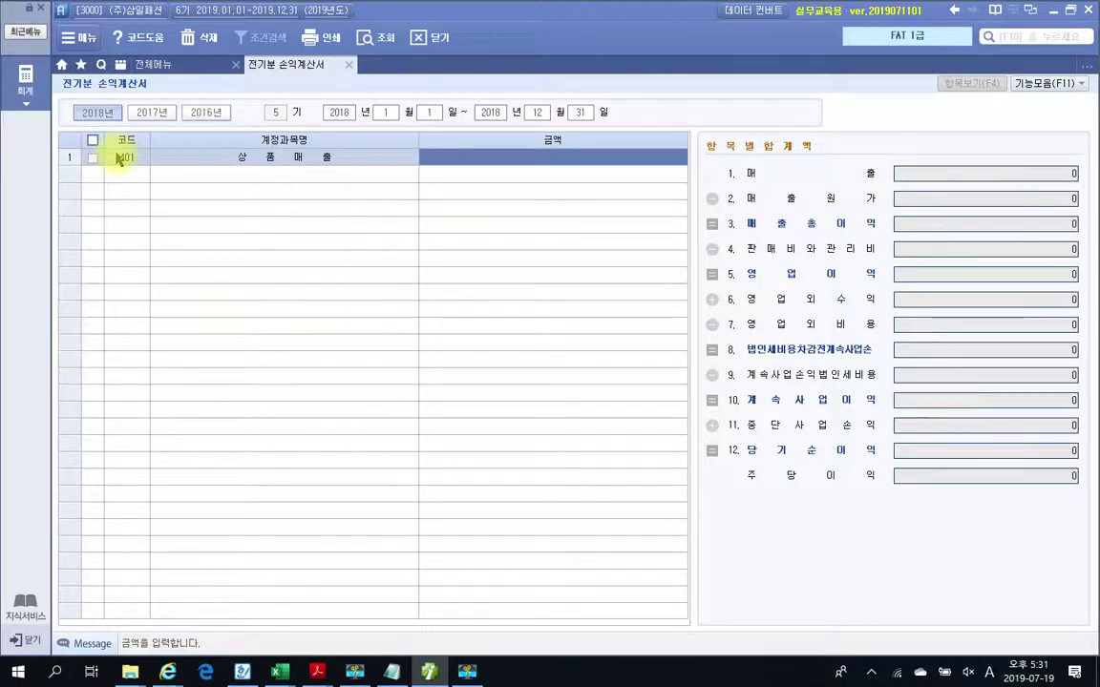
type("500516000")
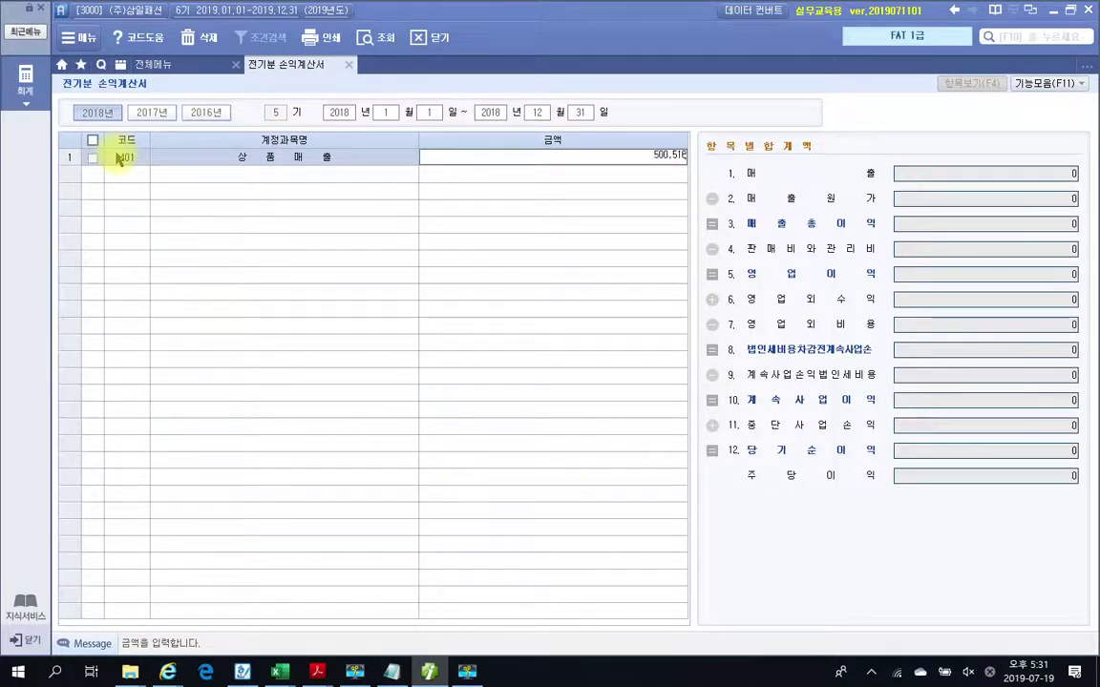
key("Return")
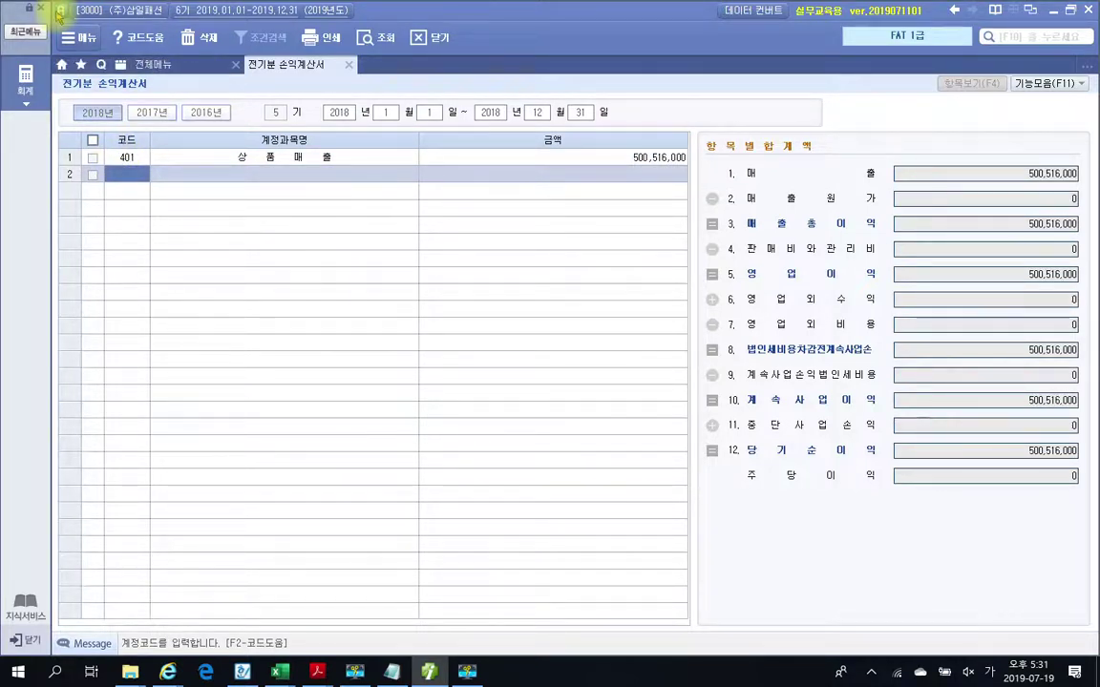
Add account 451 상품매출원가 in the second row to bring up its 매출원가 details
type("상품")
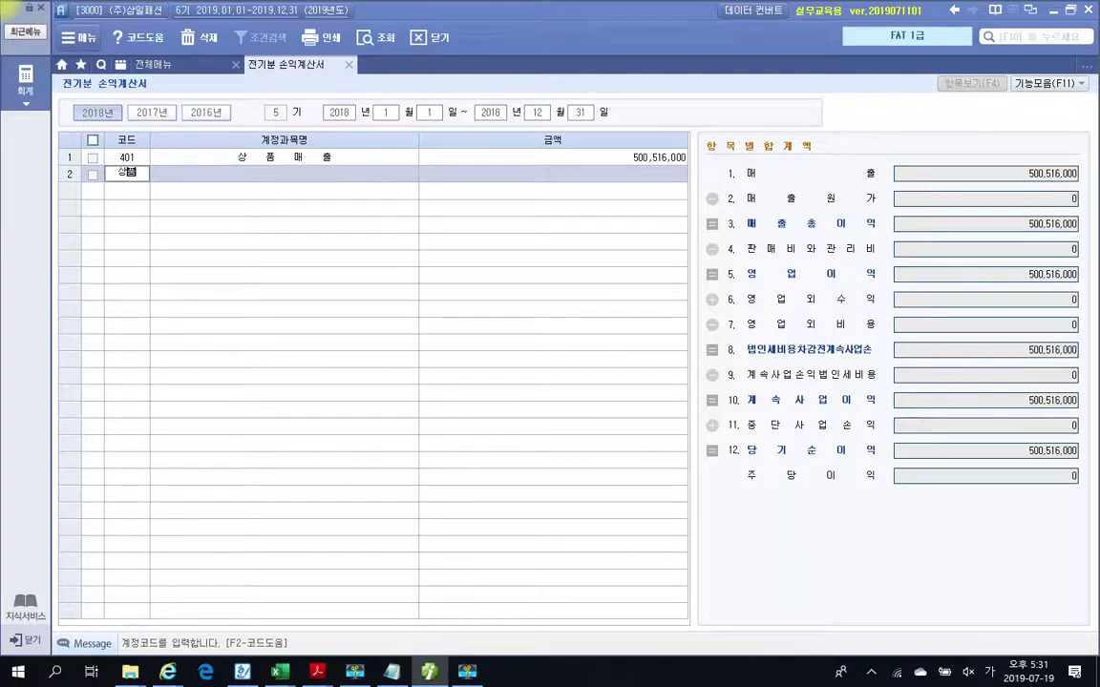
key("Return")
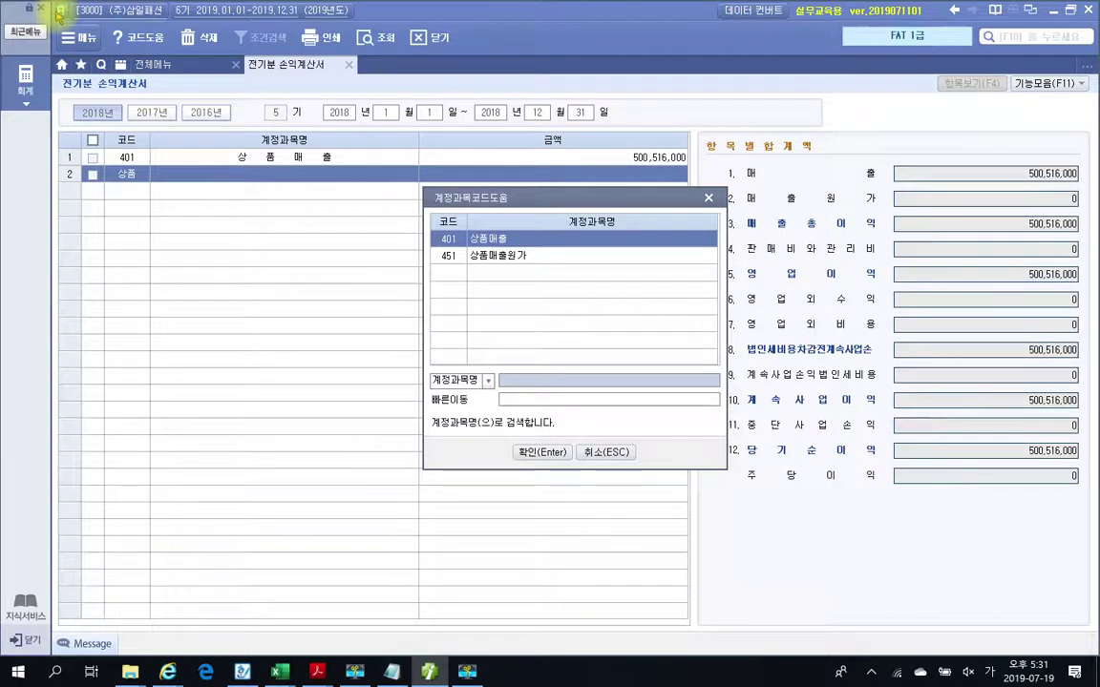
key("Down")
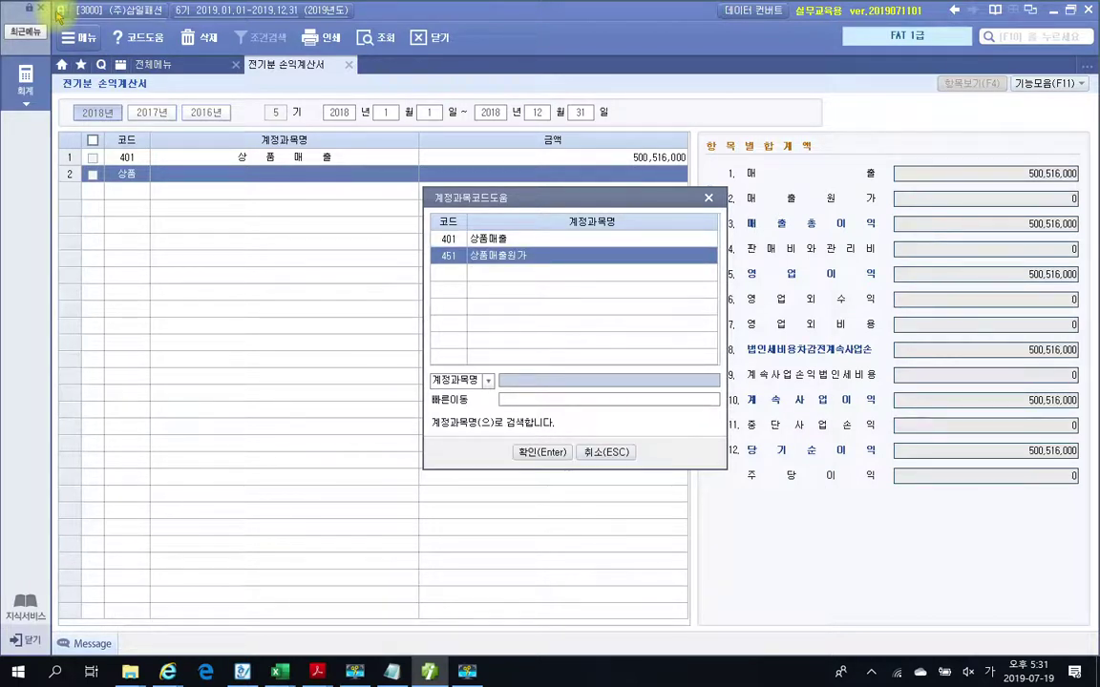
key("Return")
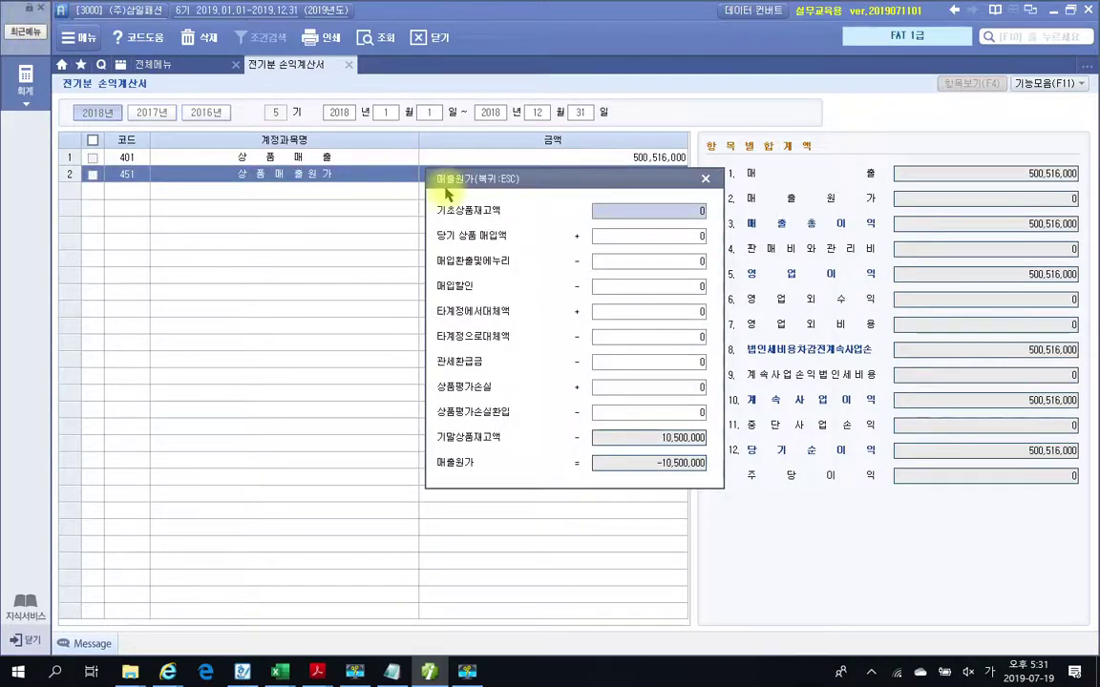
Move the 매출원가 dialog clear of the totals and examine its 기초상품재고액 and 당기 상품 매입액 fields
left_click_drag(497, 186, 356, 265)
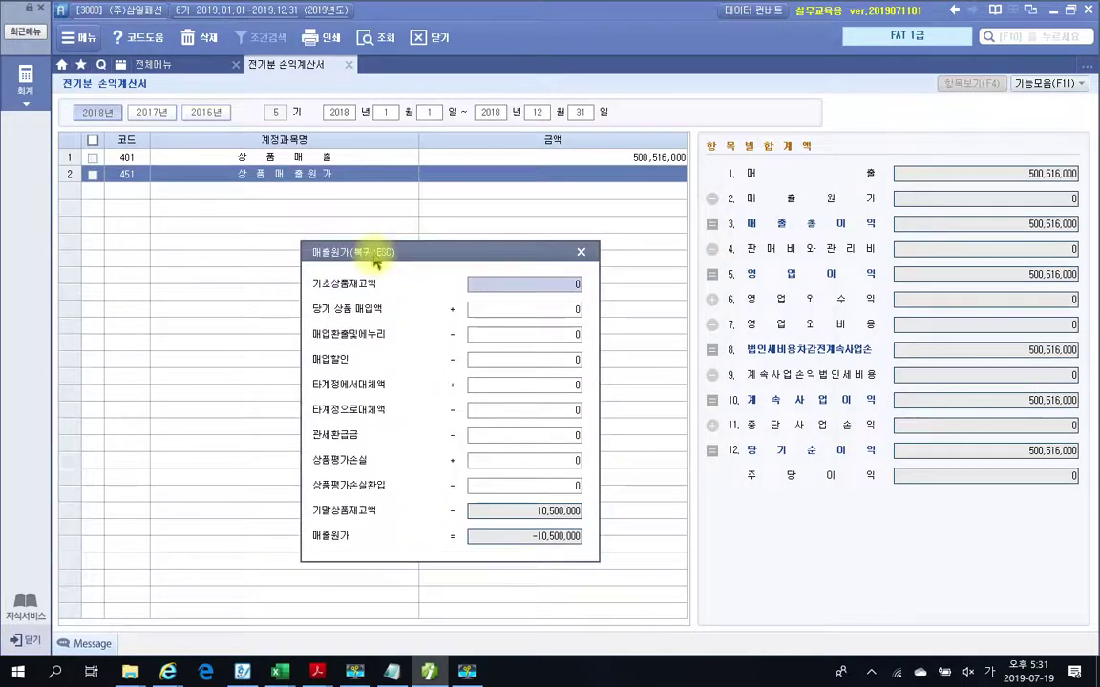
left_click_drag(430, 264, 594, 296)
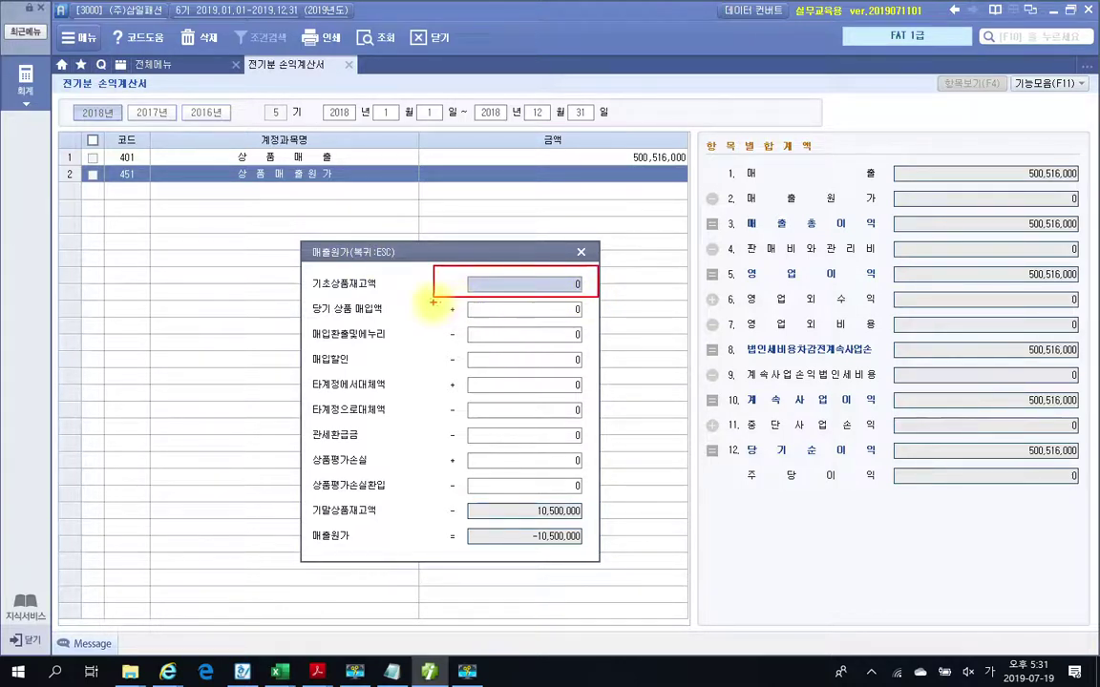
left_click_drag(427, 298, 622, 323)
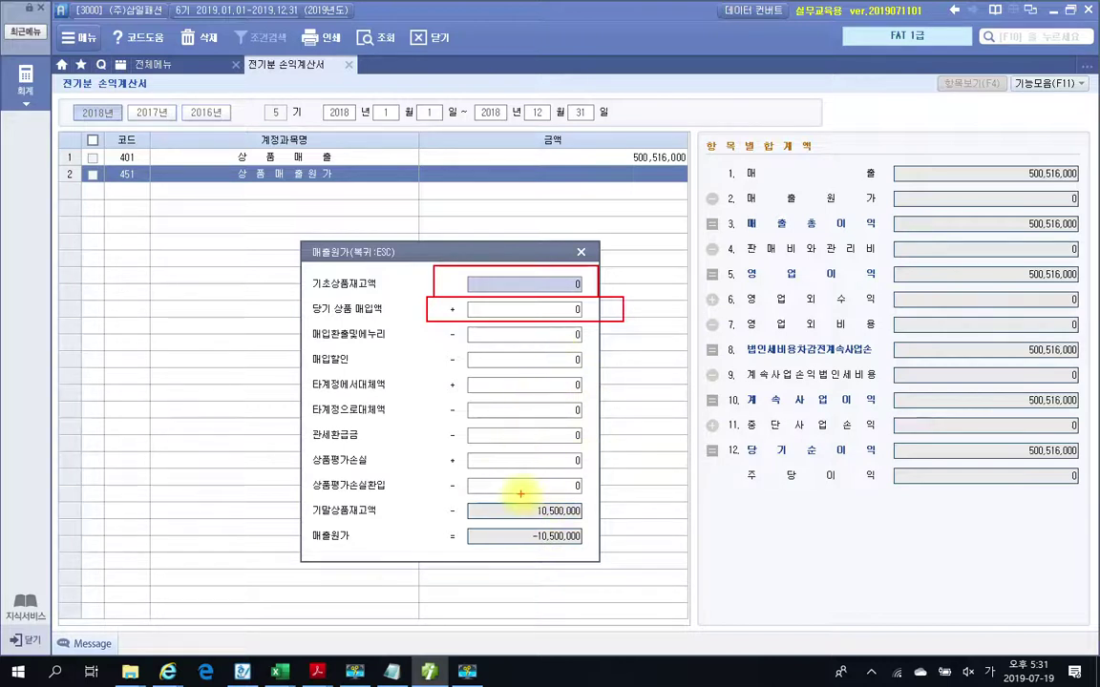
Examine how 기초상품재고액, 당기 상품 매입액 and 기말상품재고액 make up the cost in the 매출원가 dialog
mouse_move(409, 274)
left_mouse_down()
mouse_move(421, 281)
mouse_move(434, 265)
left_mouse_up()
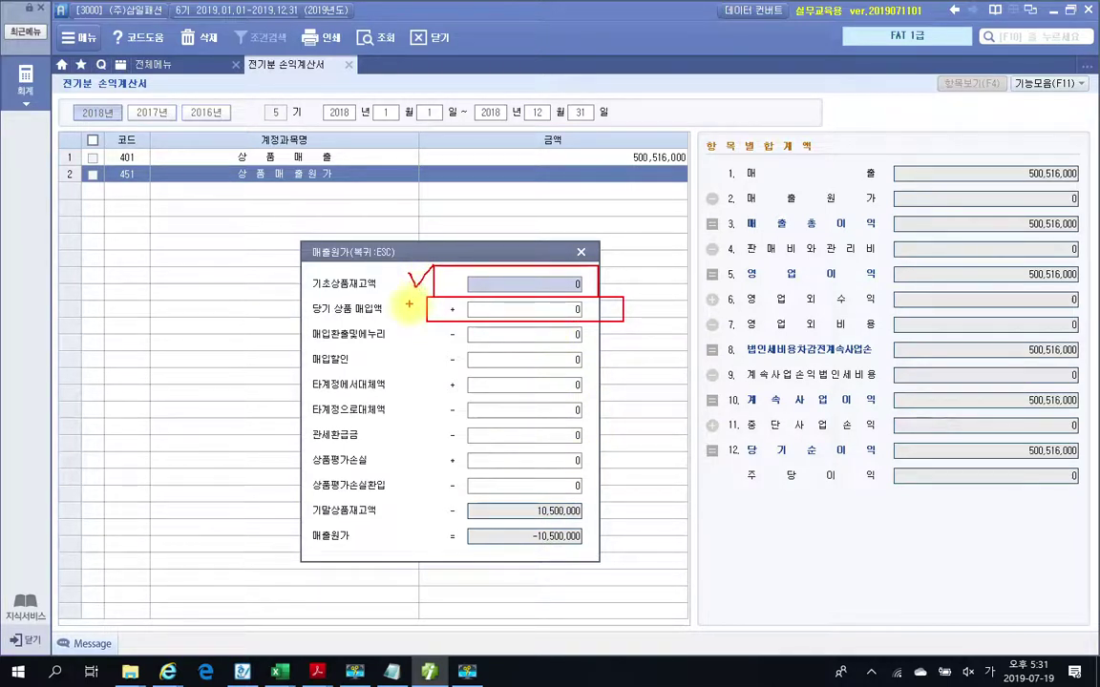
left_click_drag(409, 306, 425, 301)
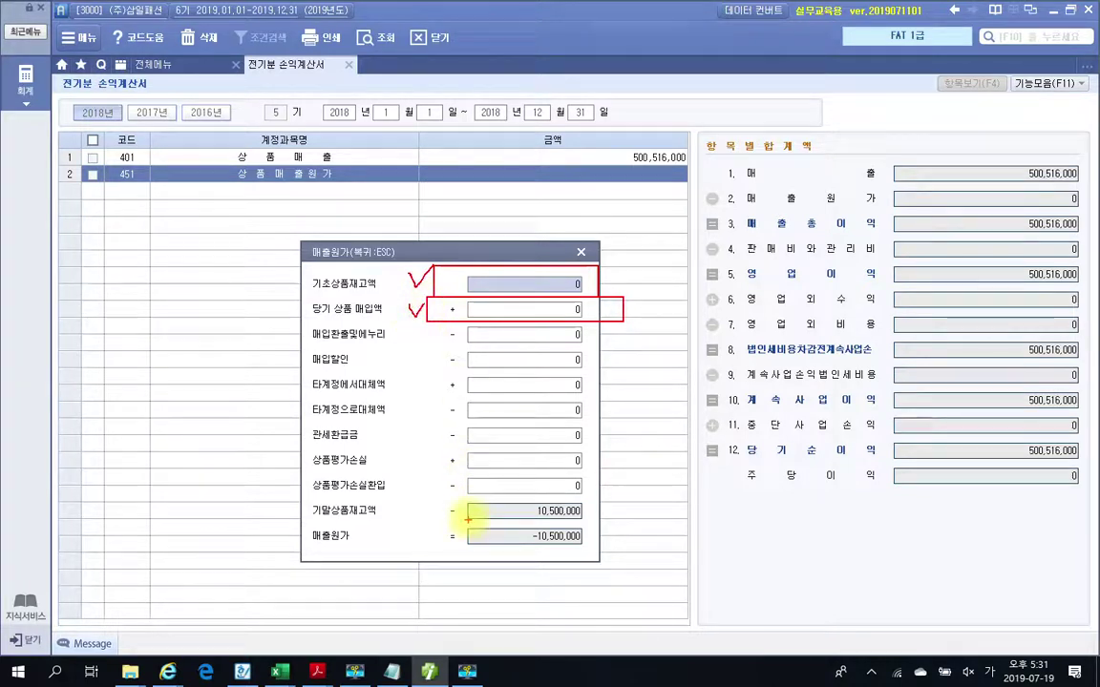
mouse_move(445, 503)
left_mouse_down()
mouse_move(587, 537)
mouse_move(611, 525)
left_mouse_up()
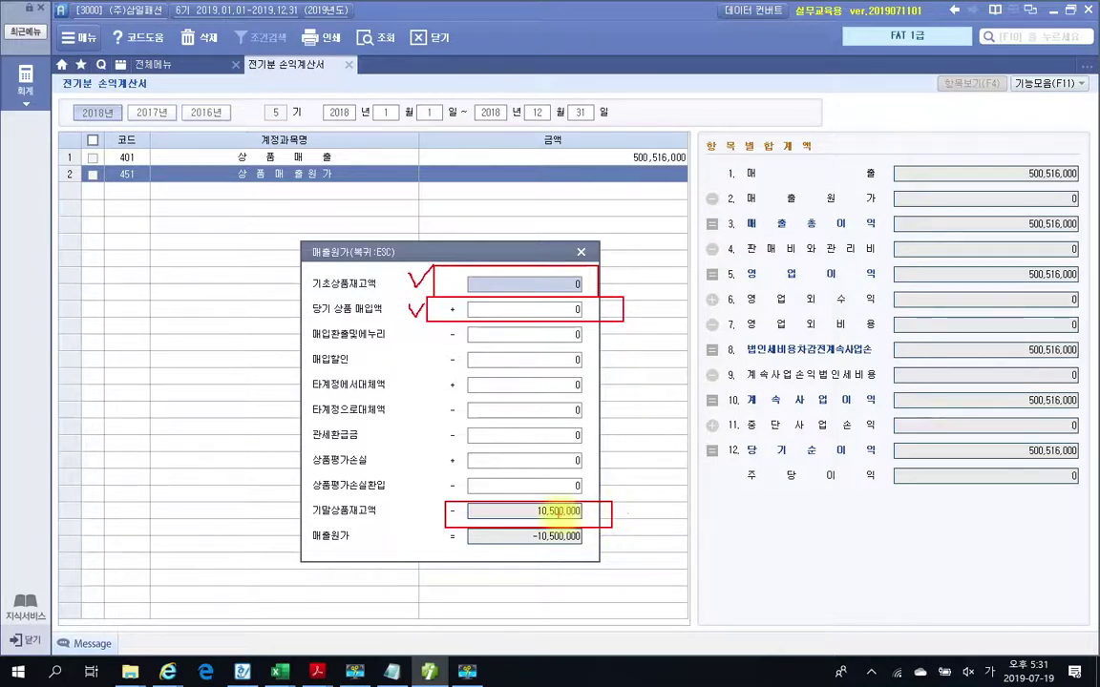
mouse_move(584, 310)
left_mouse_down()
mouse_move(460, 304)
mouse_move(530, 254)
mouse_move(577, 311)
left_mouse_up()
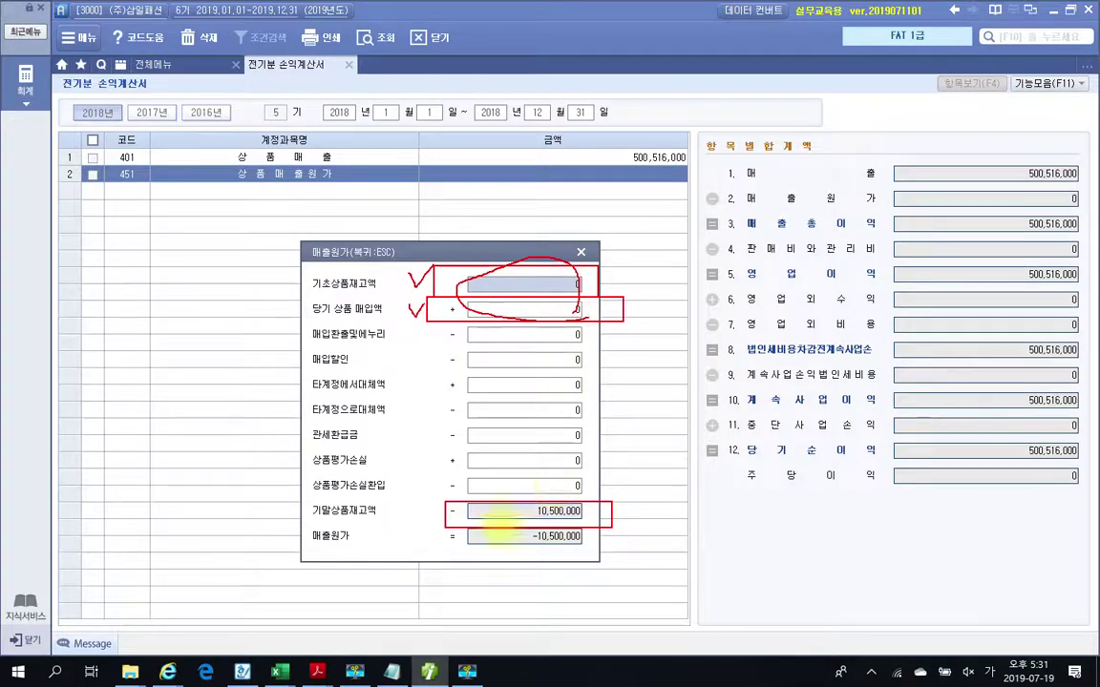
mouse_move(288, 527)
left_mouse_down()
mouse_move(454, 569)
mouse_move(609, 533)
mouse_move(477, 520)
left_mouse_up()
left_click(437, 525)
key("Escape")
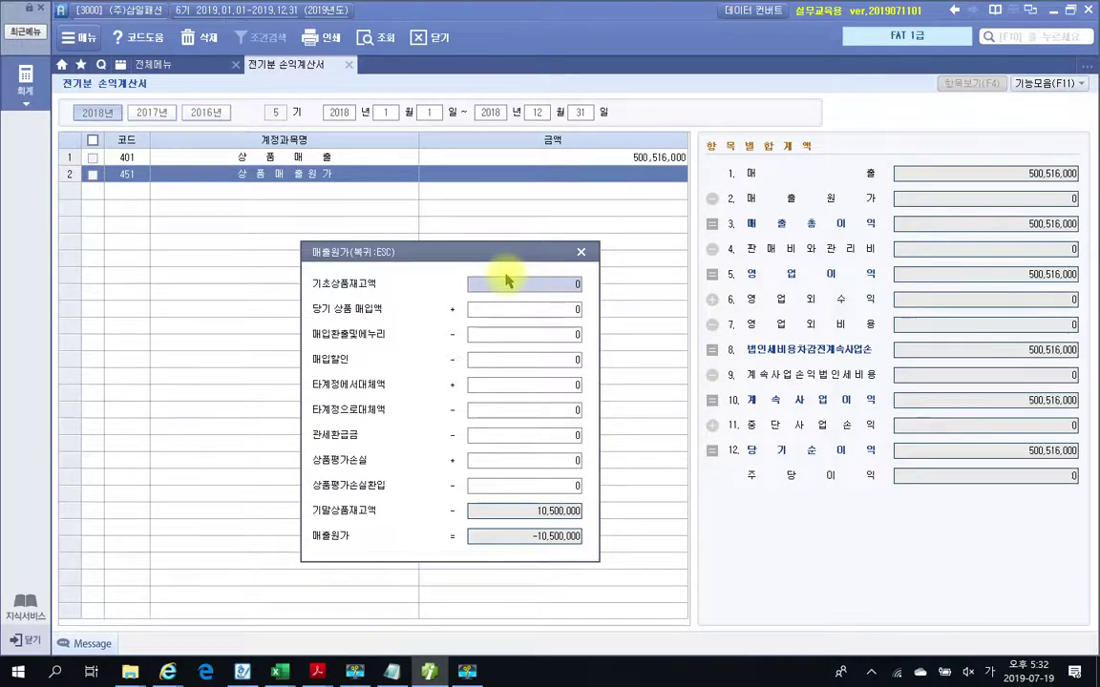
Set 기초상품재고액 to 5,500,000 and 당기 상품 매입액 to 255,350,000, and close the 매출원가 dialog
type("5500000")
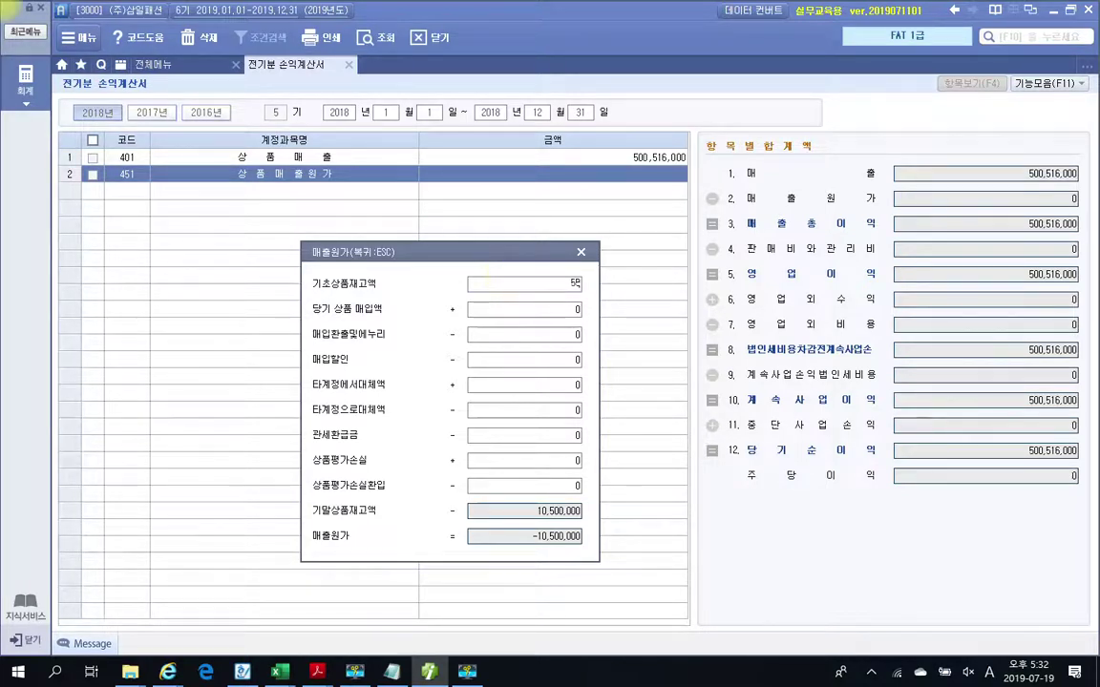
key("Return")
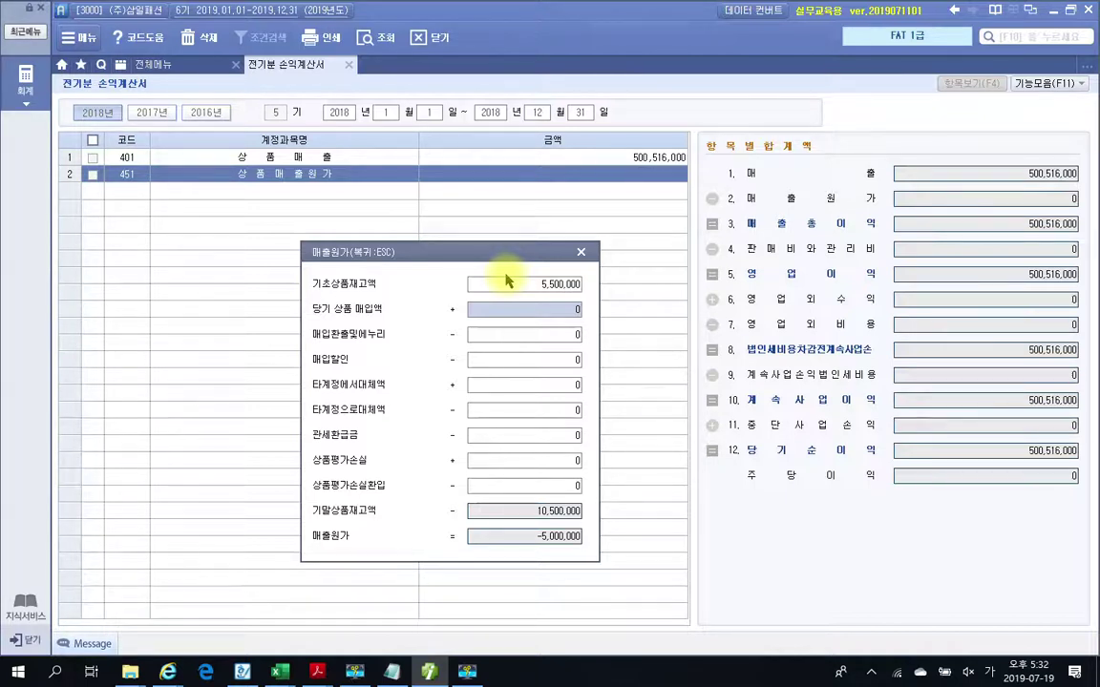
type("255350000")
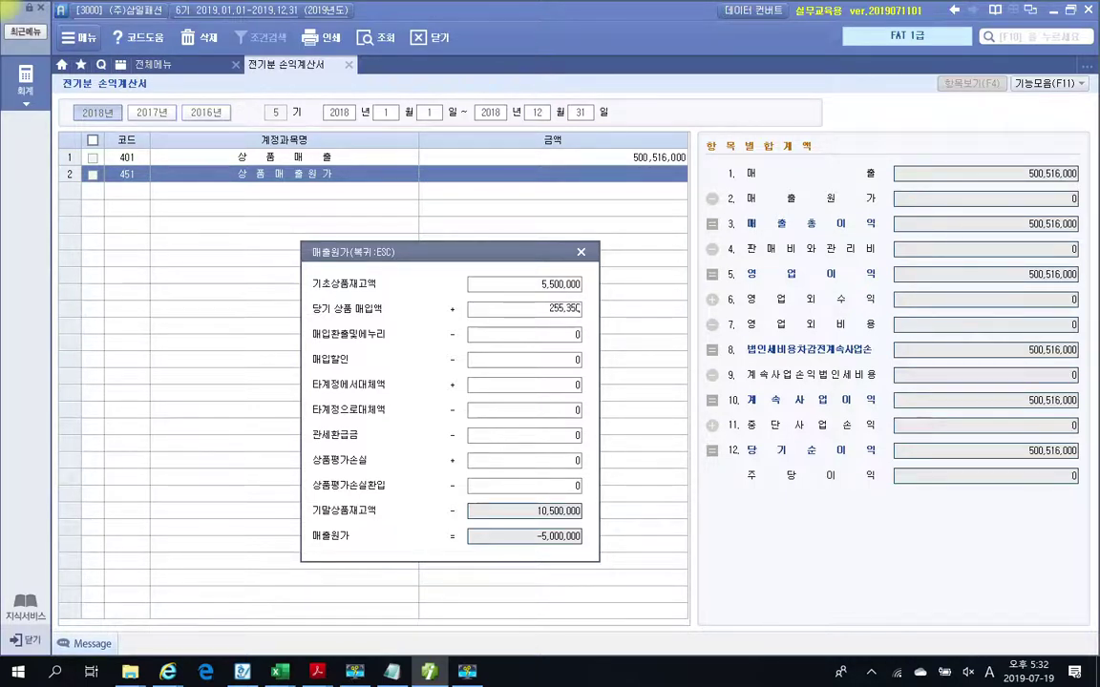
key("Return")
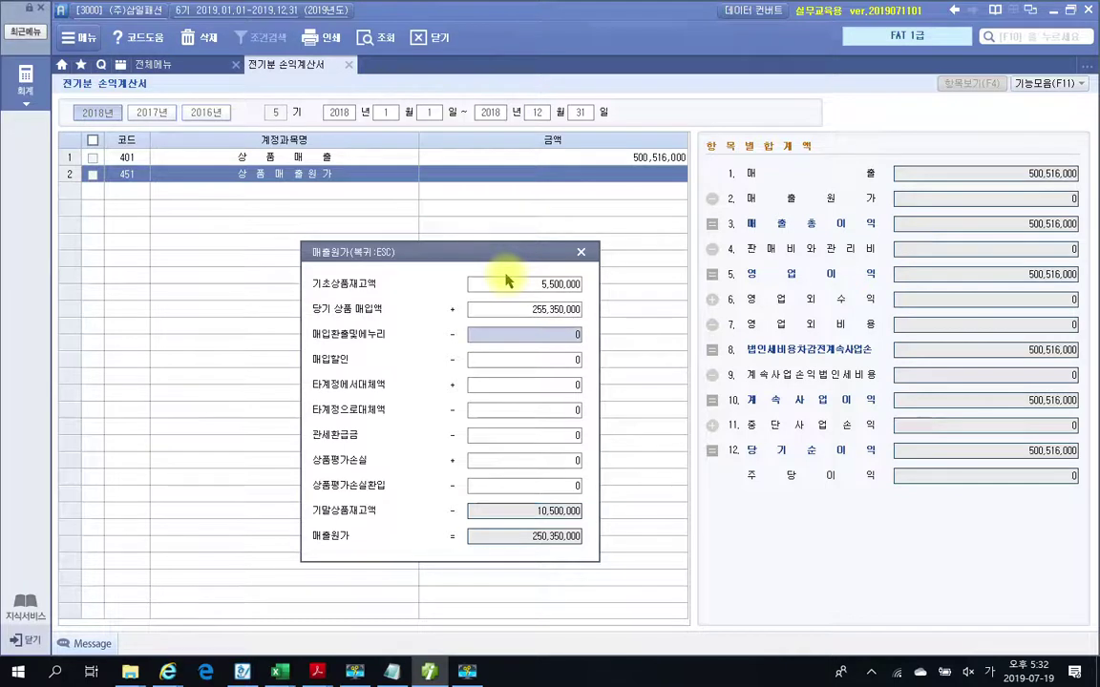
left_click_drag(521, 528, 605, 551)
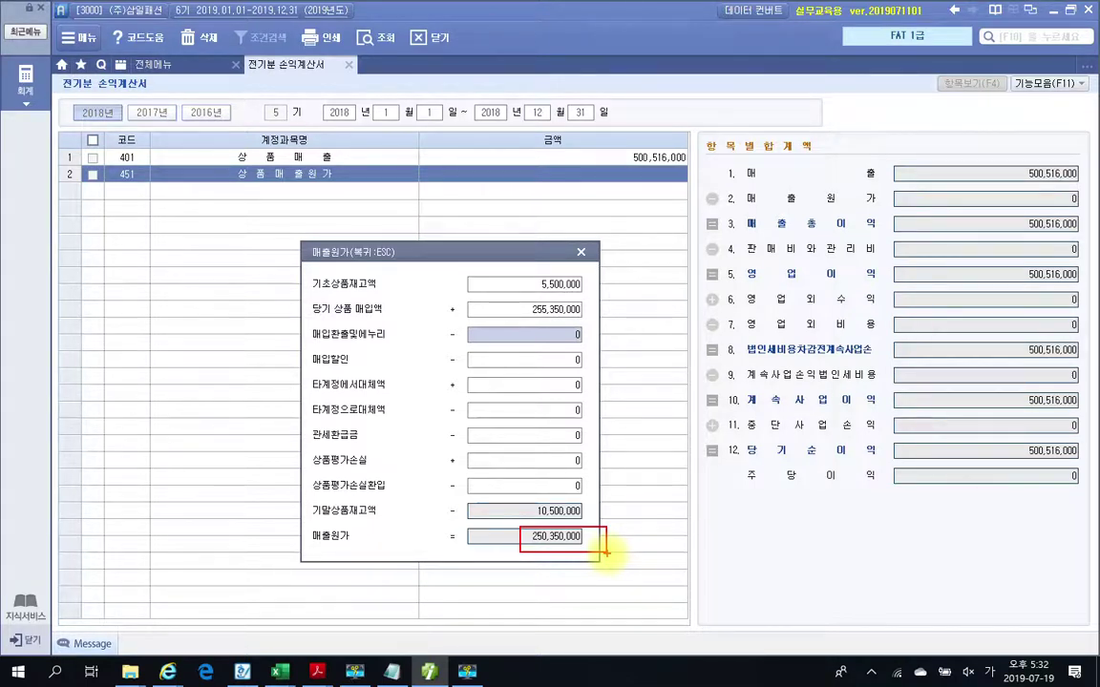
left_click(580, 253)
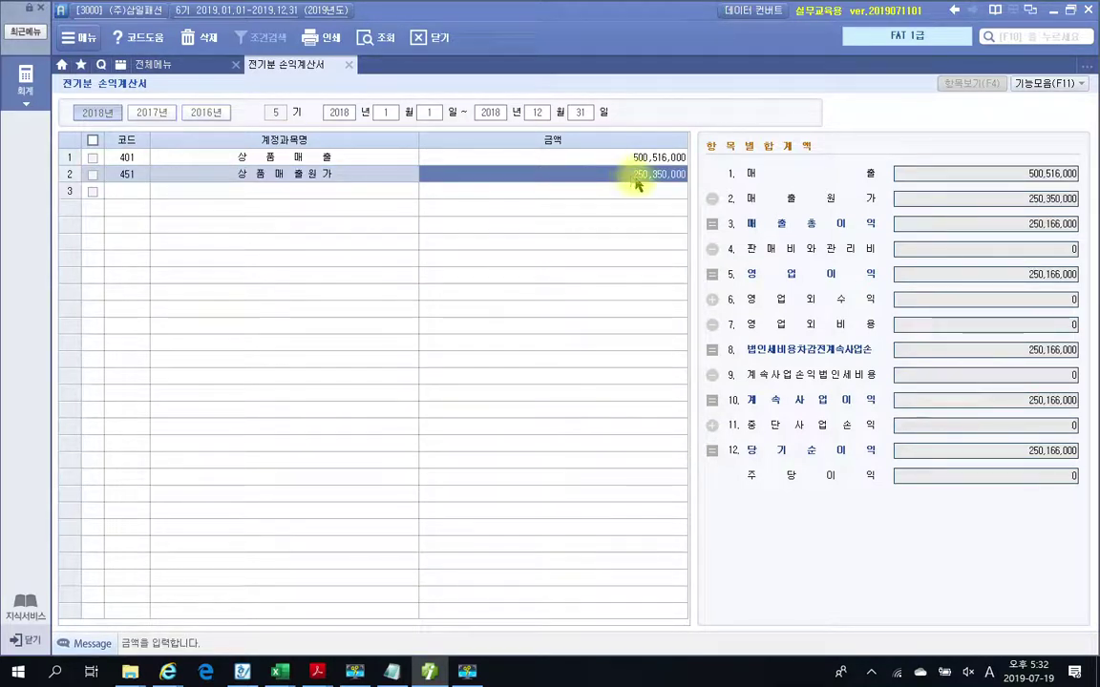
Add account 801 급여 in the third row with an amount of 68,950,000
left_click(142, 191)
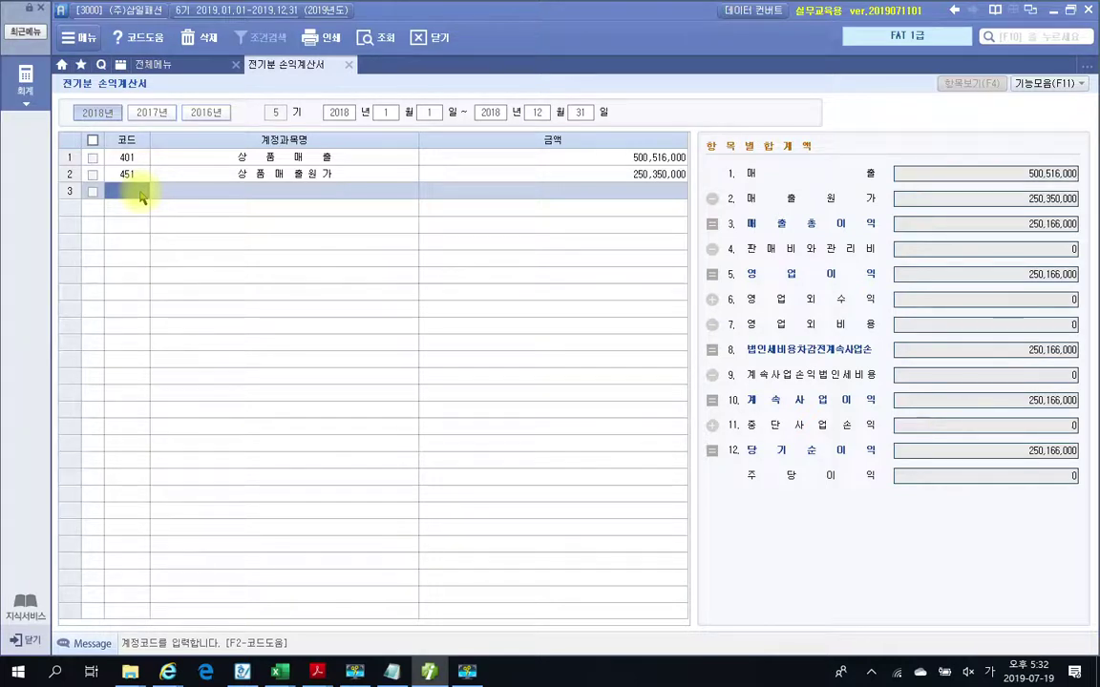
type("801")
key("Return")
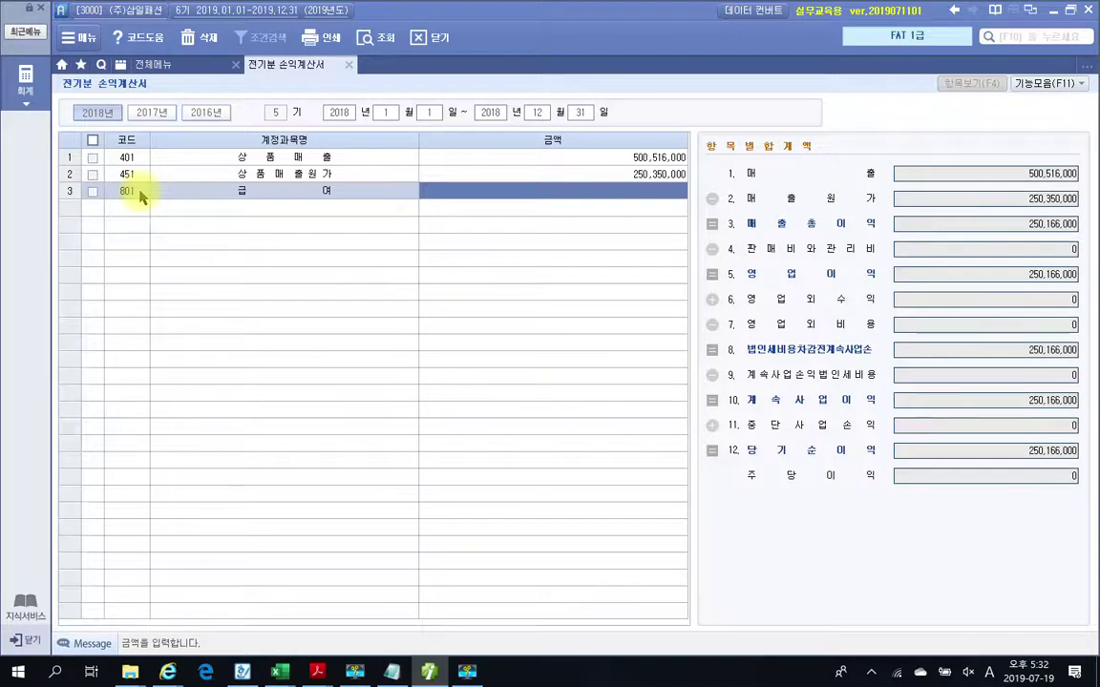
type("5")
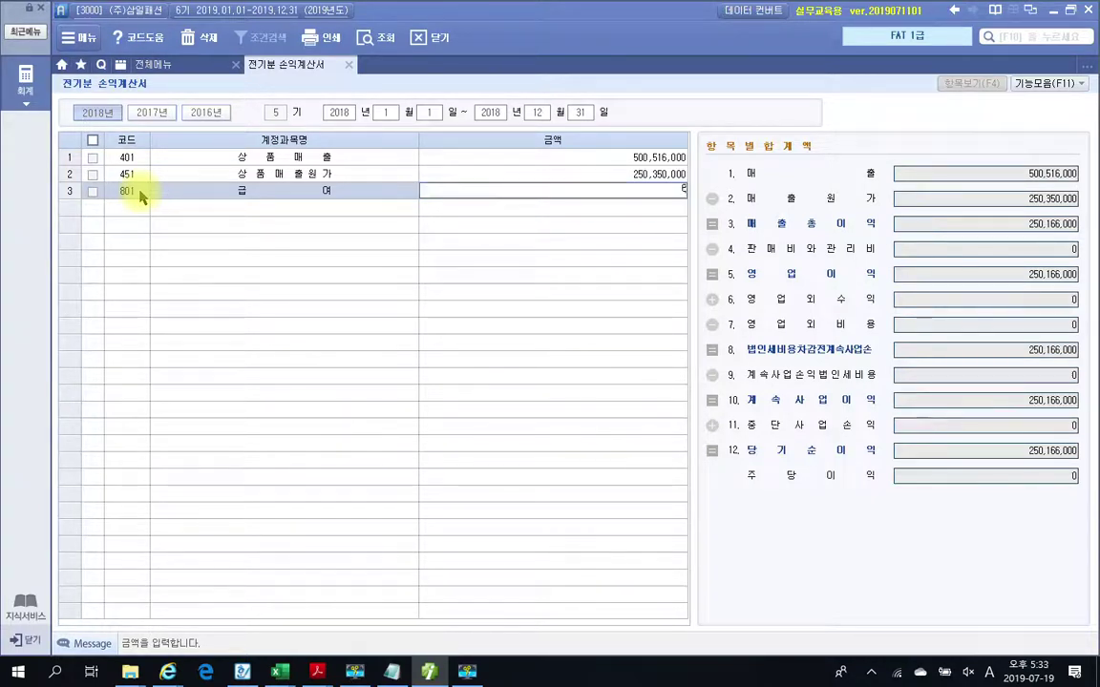
type("8")
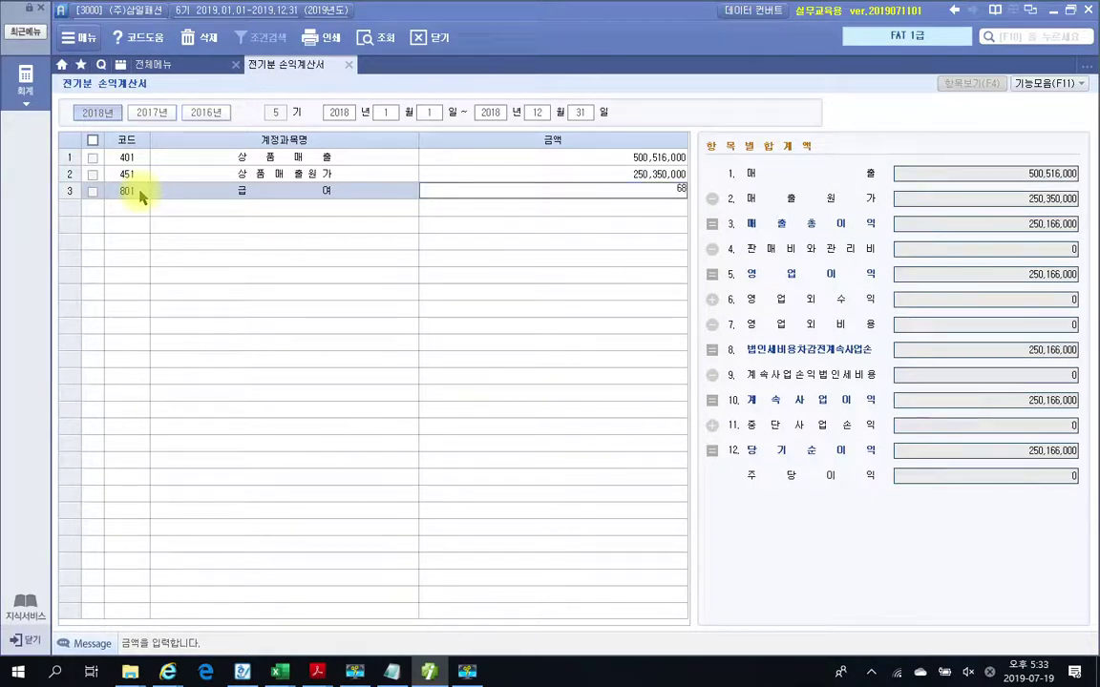
type("9500000")
key("Return")
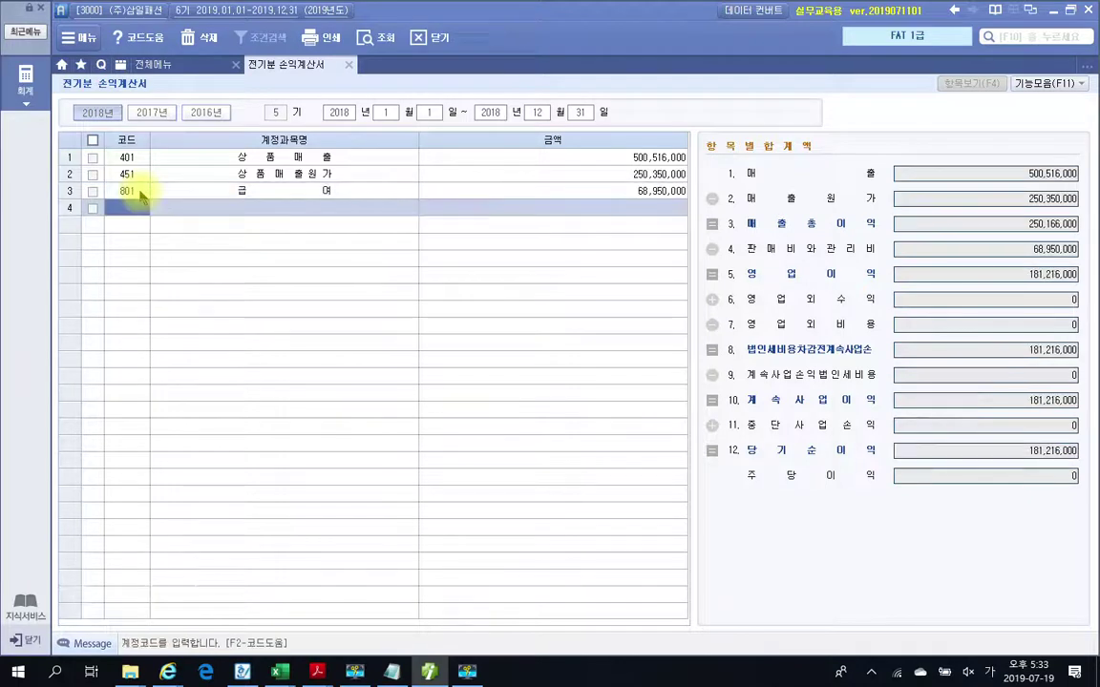
Add account 811 복리후생비 in the fourth row with an amount of 25,512,000
type("811")
key("Return")
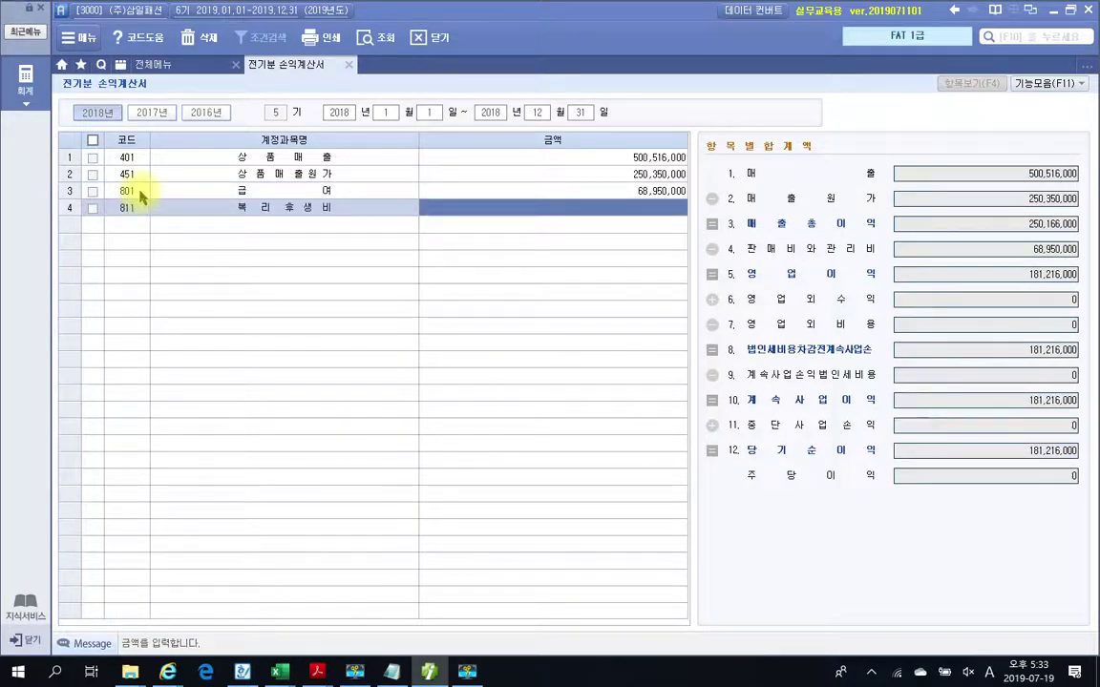
type("2")
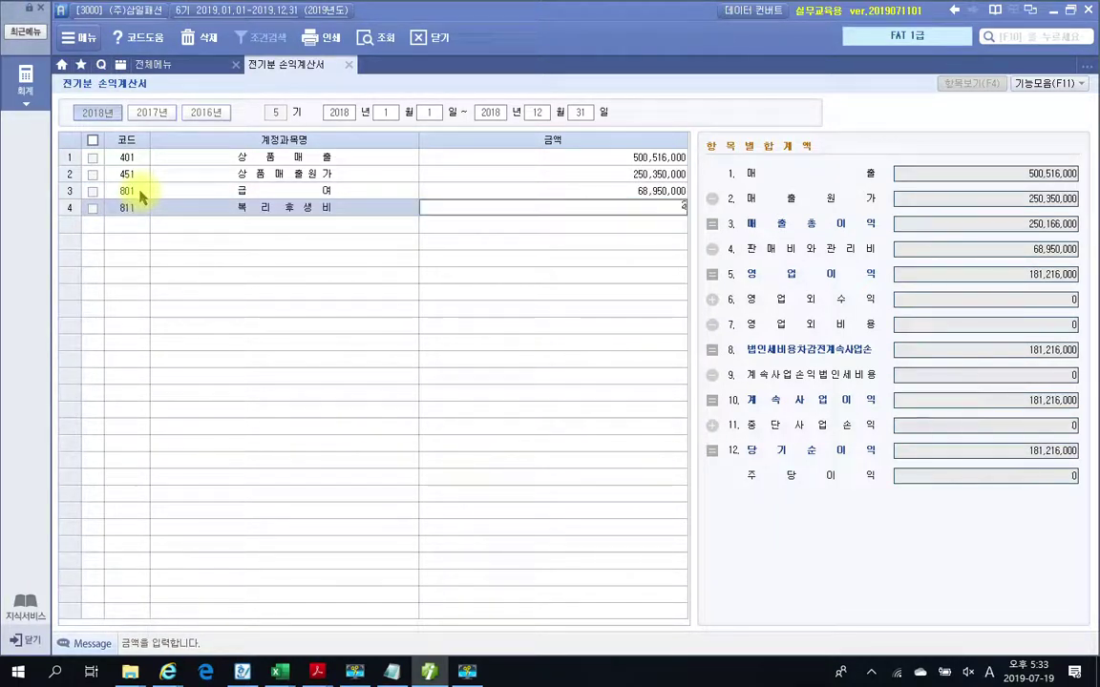
type("5,512,000")
key("Return")
Add account 812 여비교통비 in the fifth row with an amount of 7,586,000
type("812")
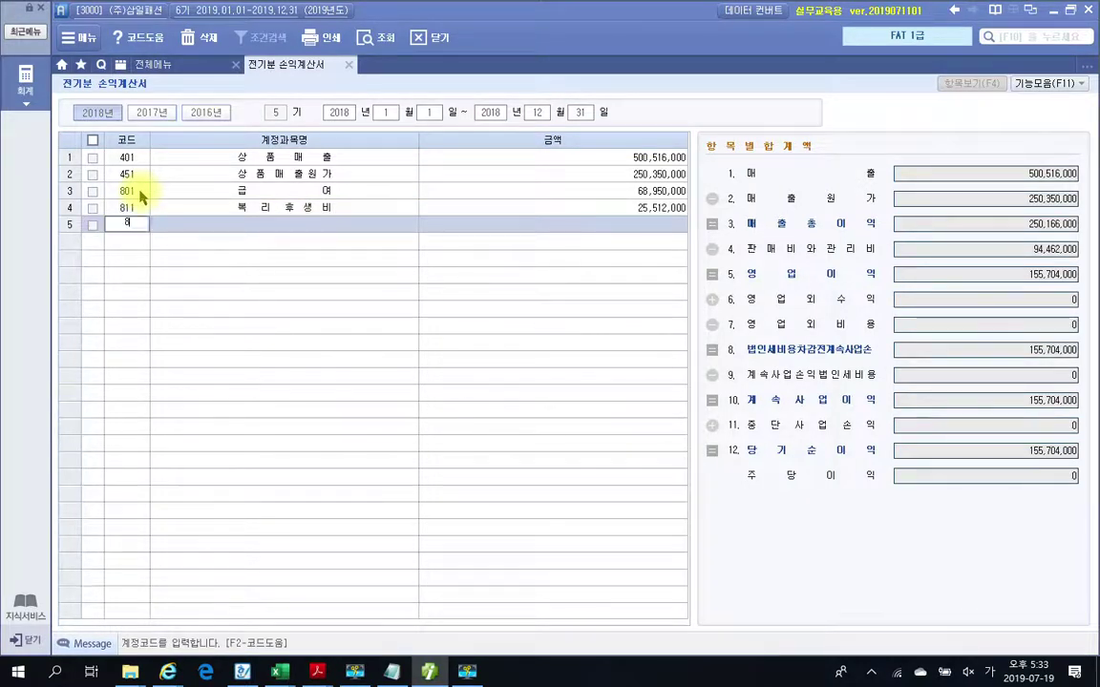
key("Return")
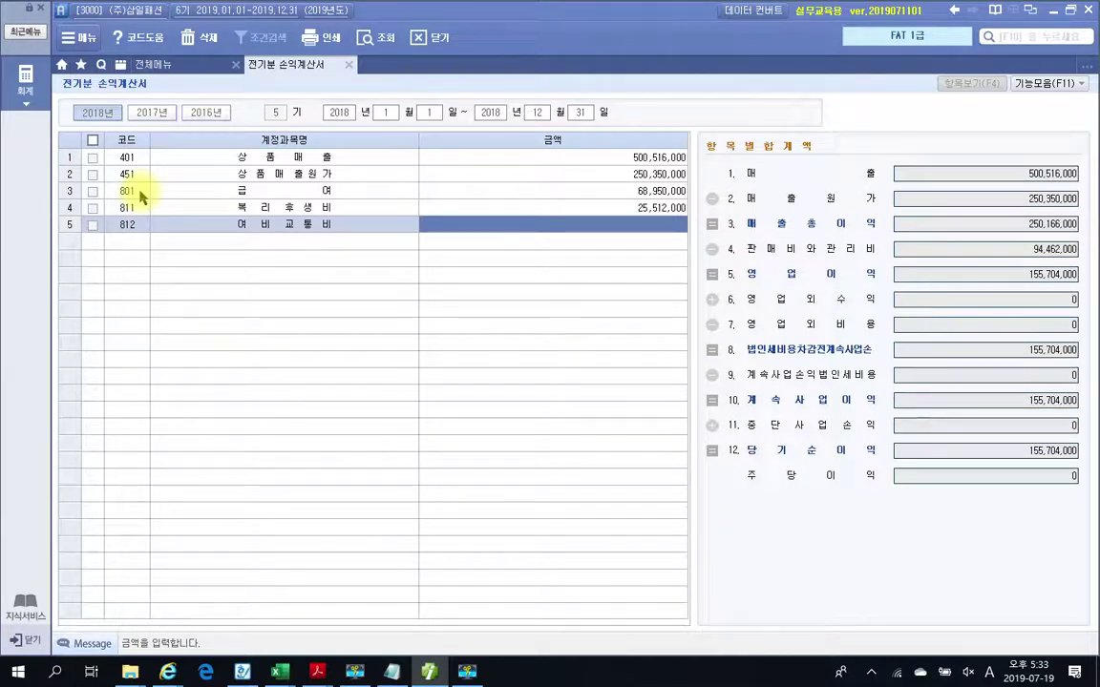
type("7586000")
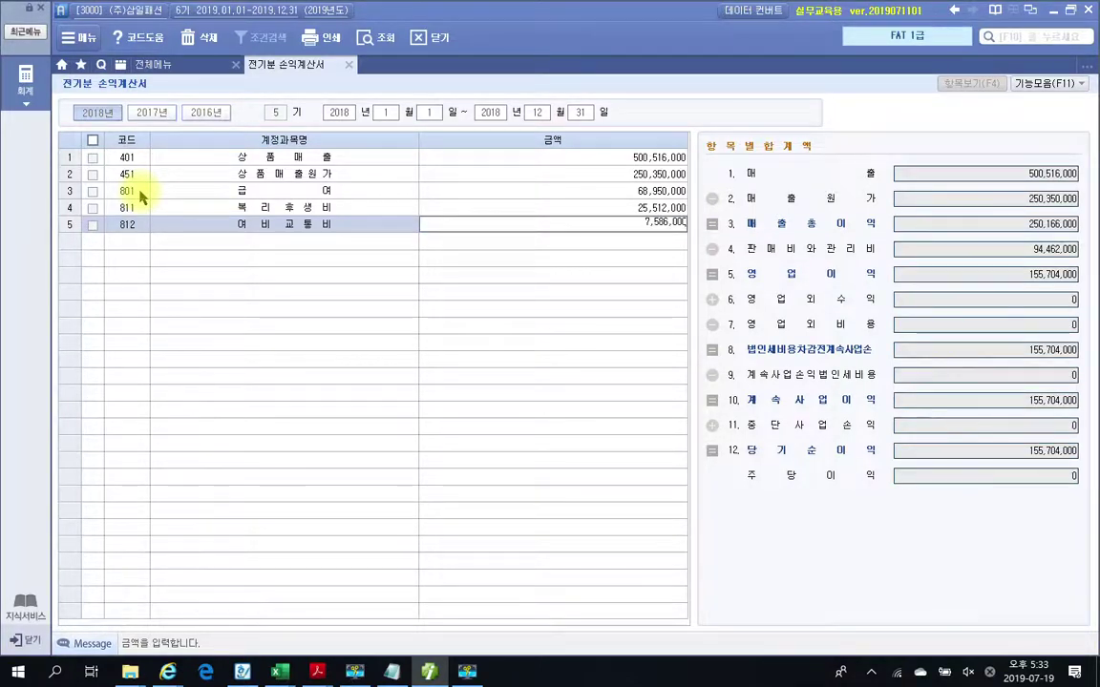
key("Return")
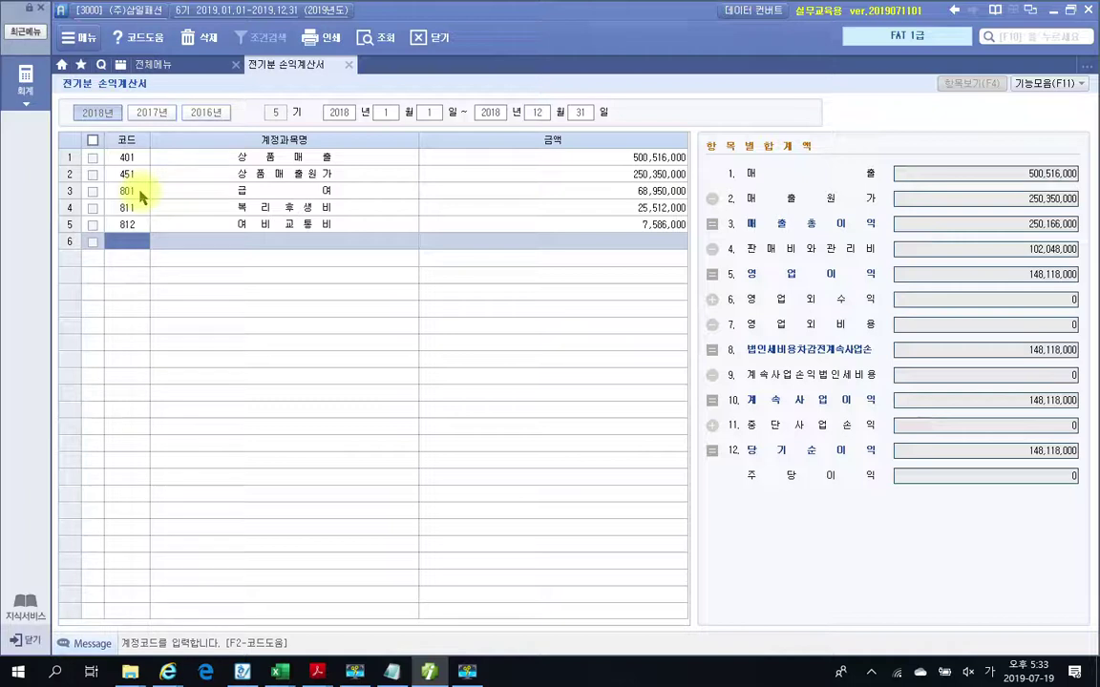
Add account 813 접대비 in the sixth row with an amount of 7,500,000
type("813")
key("Return")
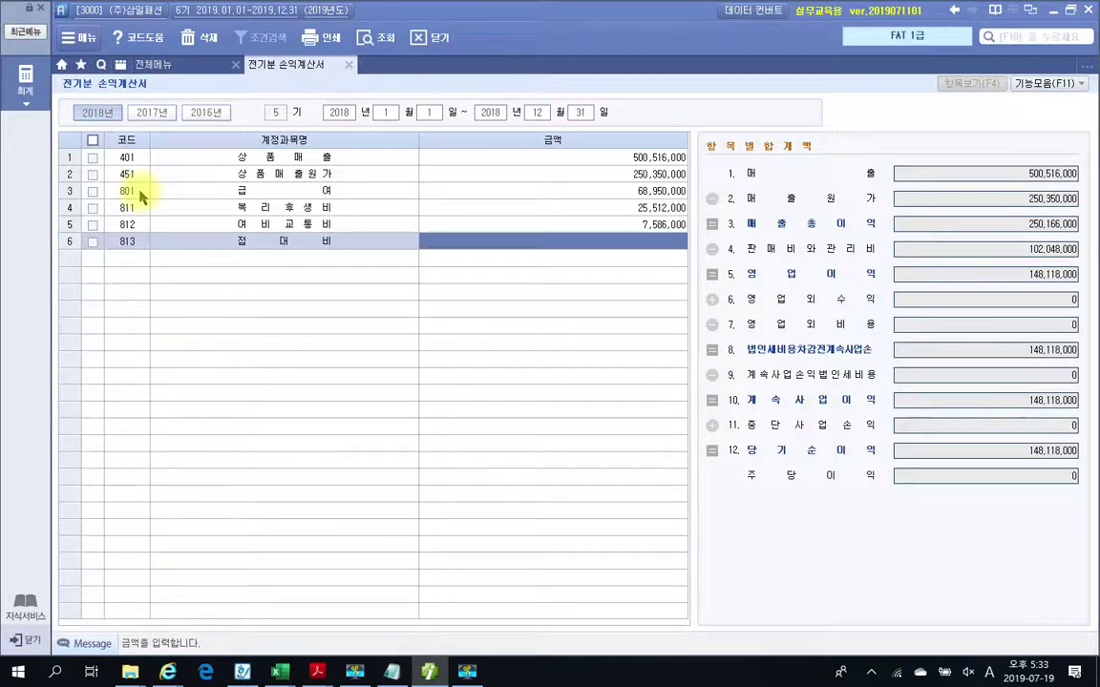
type("7,5")
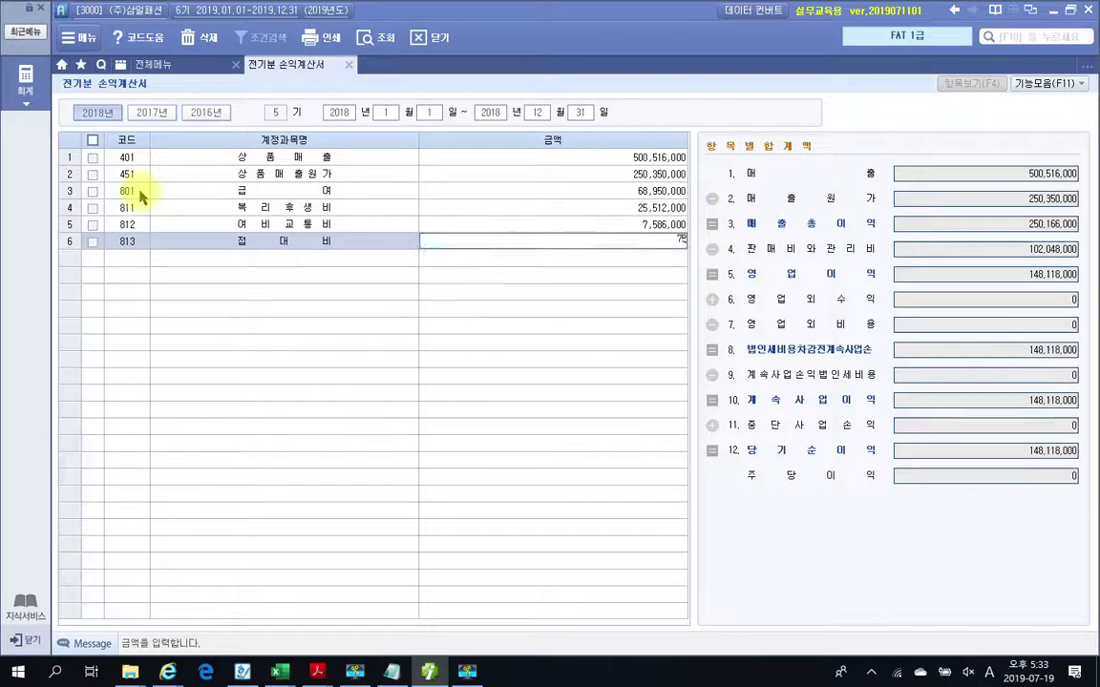
type("00,000")
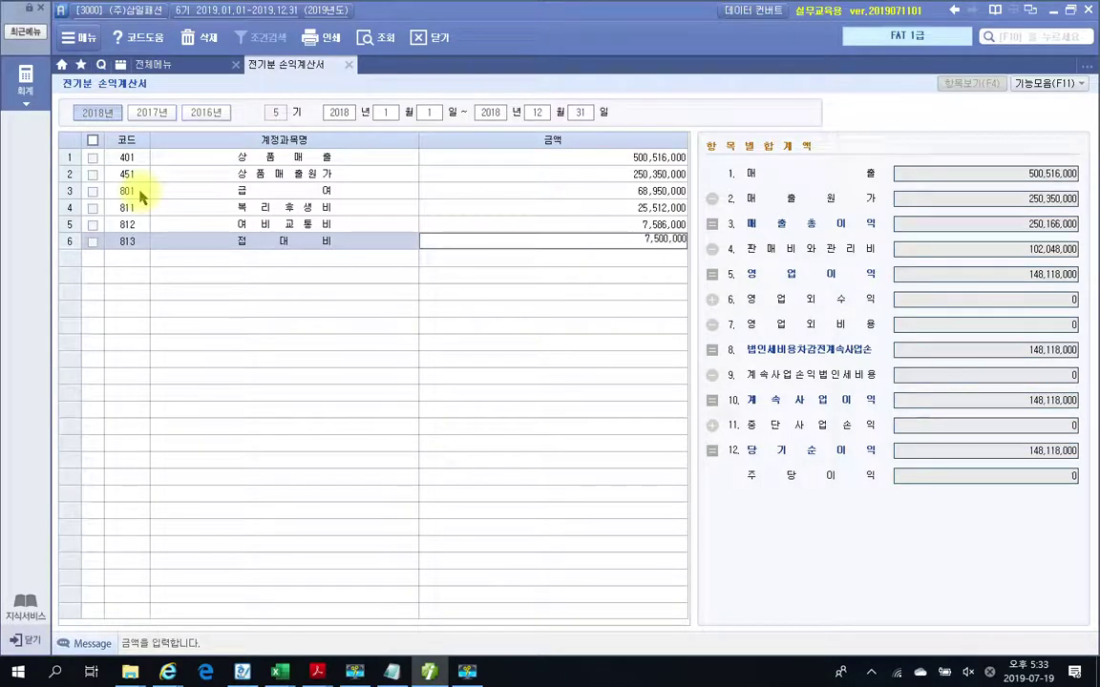
key("Return")
Add account 814 통신비 in the seventh row with an amount of 4,254,000
type("814")
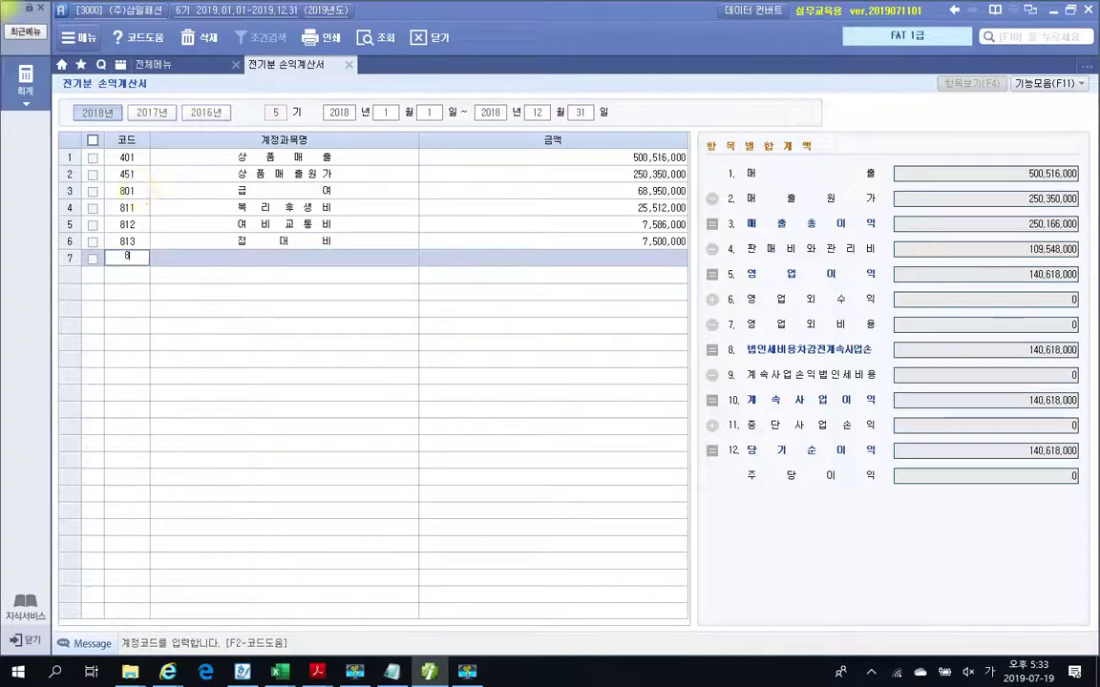
key("Return")
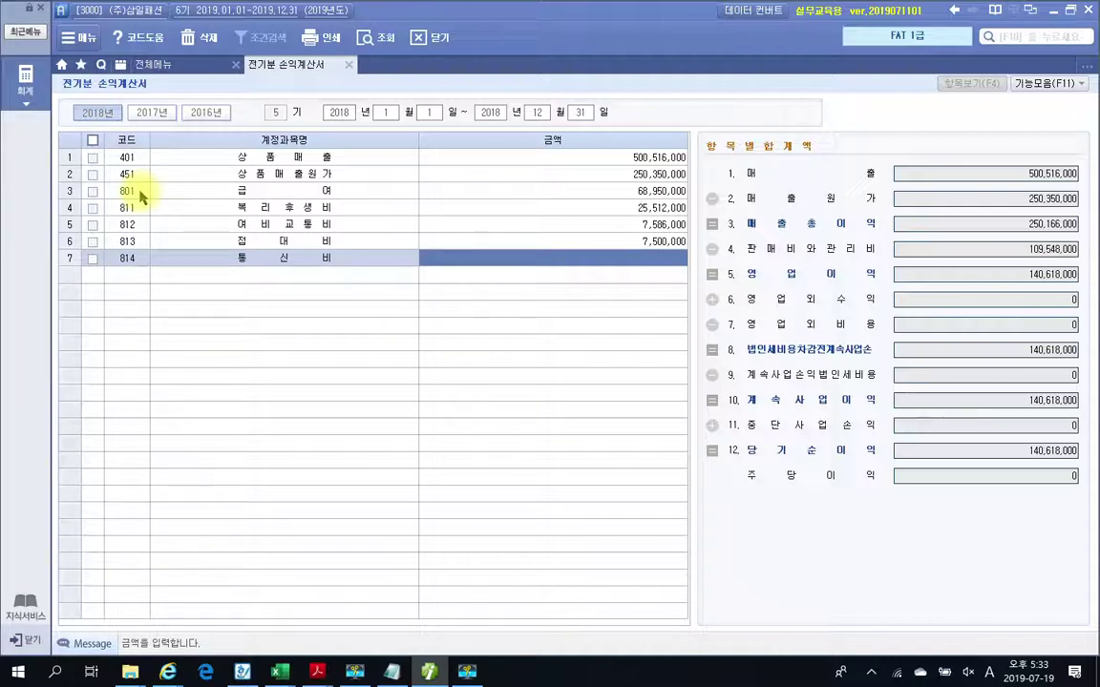
type("4254000")
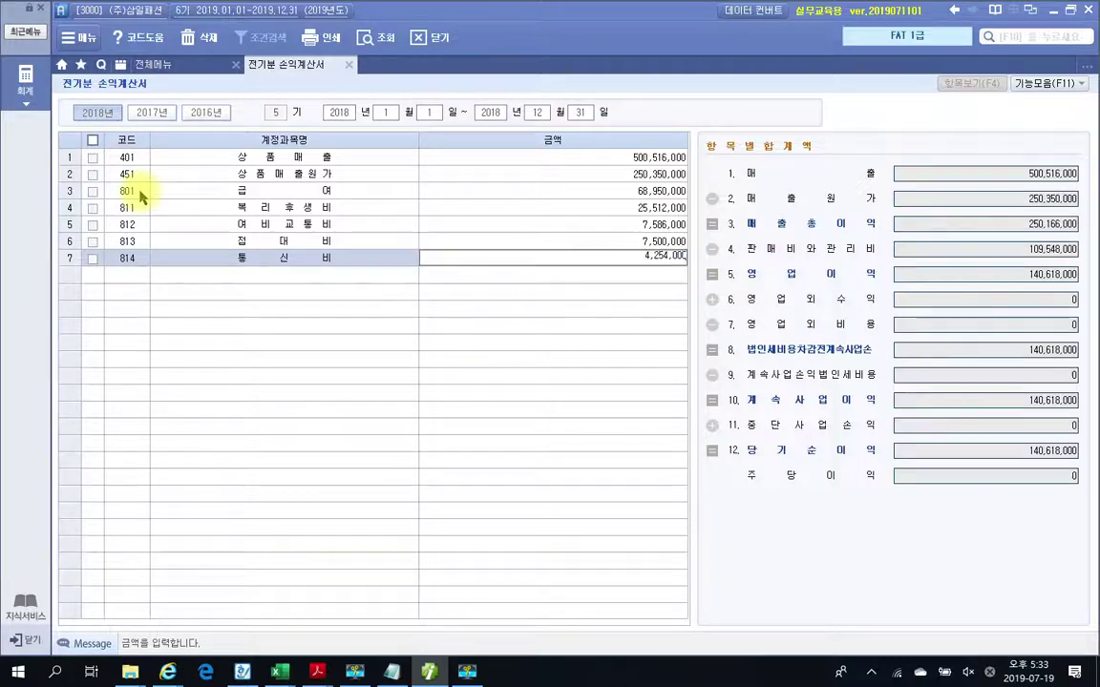
key("Return")
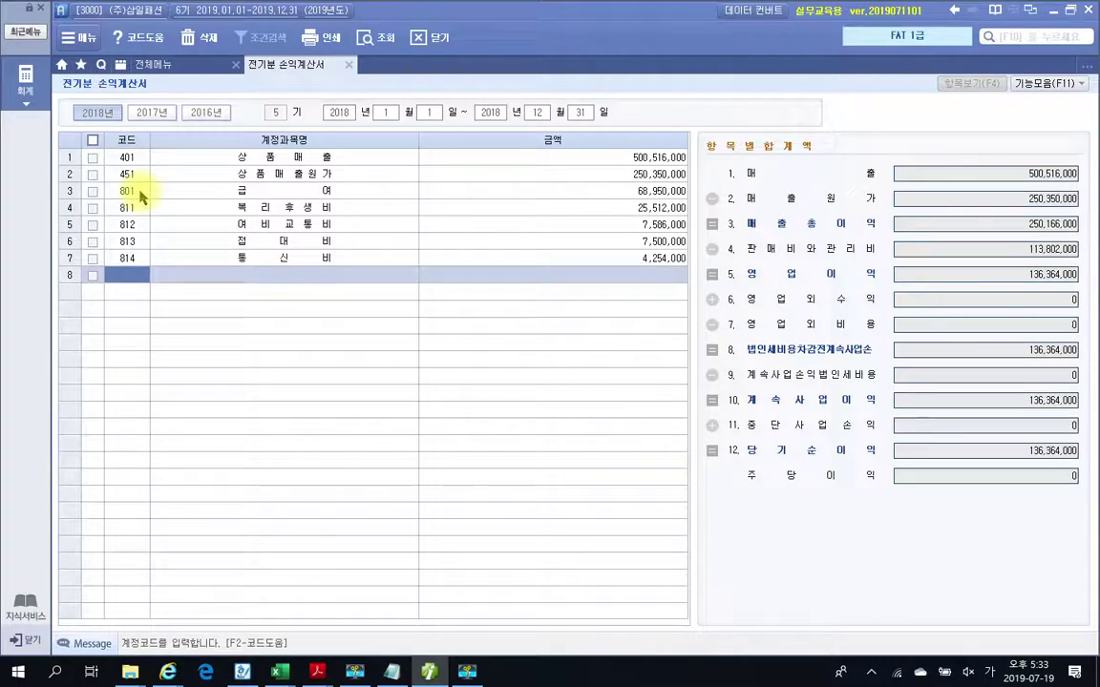
Add account 815 수도광열비 in the eighth row with an amount of 2,251,000
type("815")
key("Return")
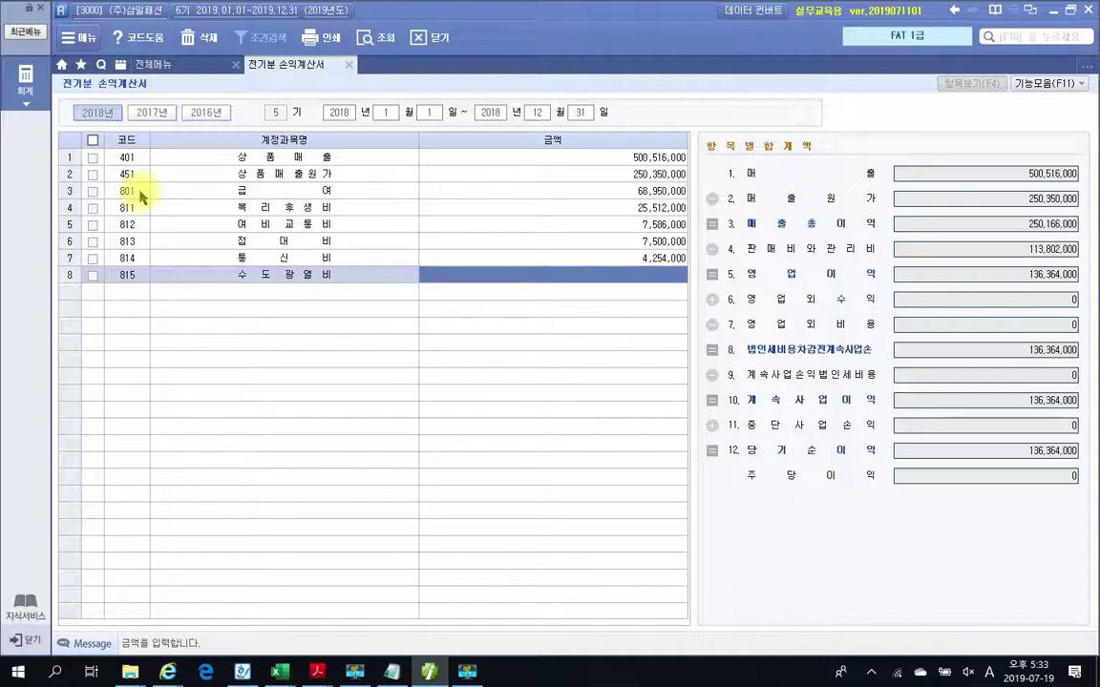
type("2")
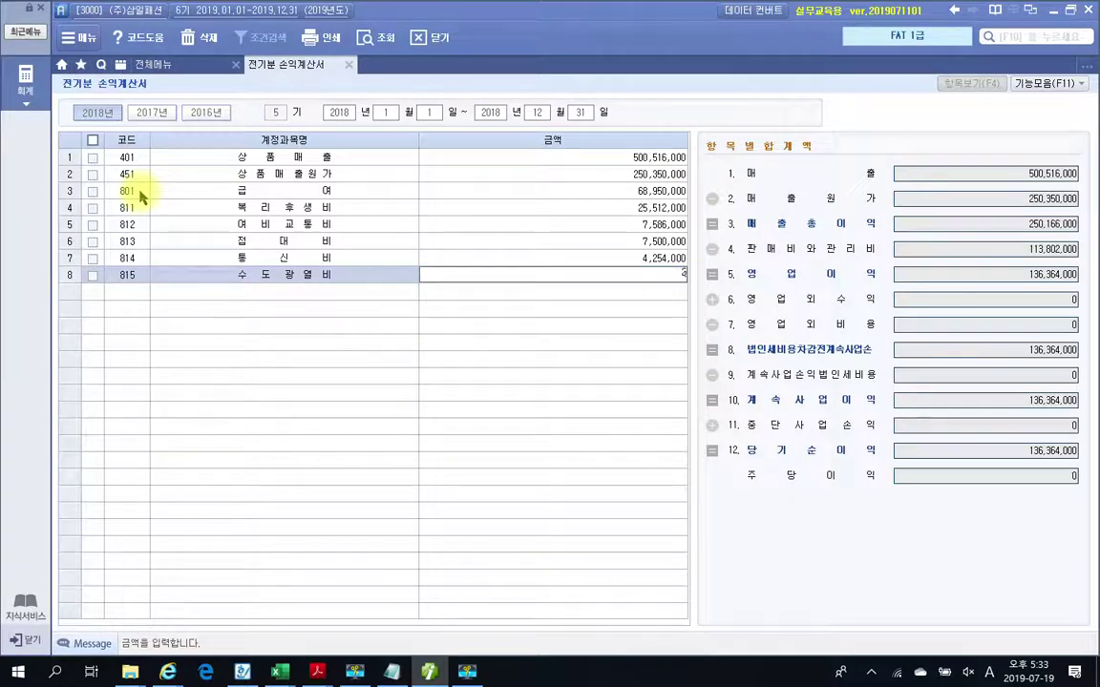
type(",251,000")
key("Return")
type("임차")
key("Return")
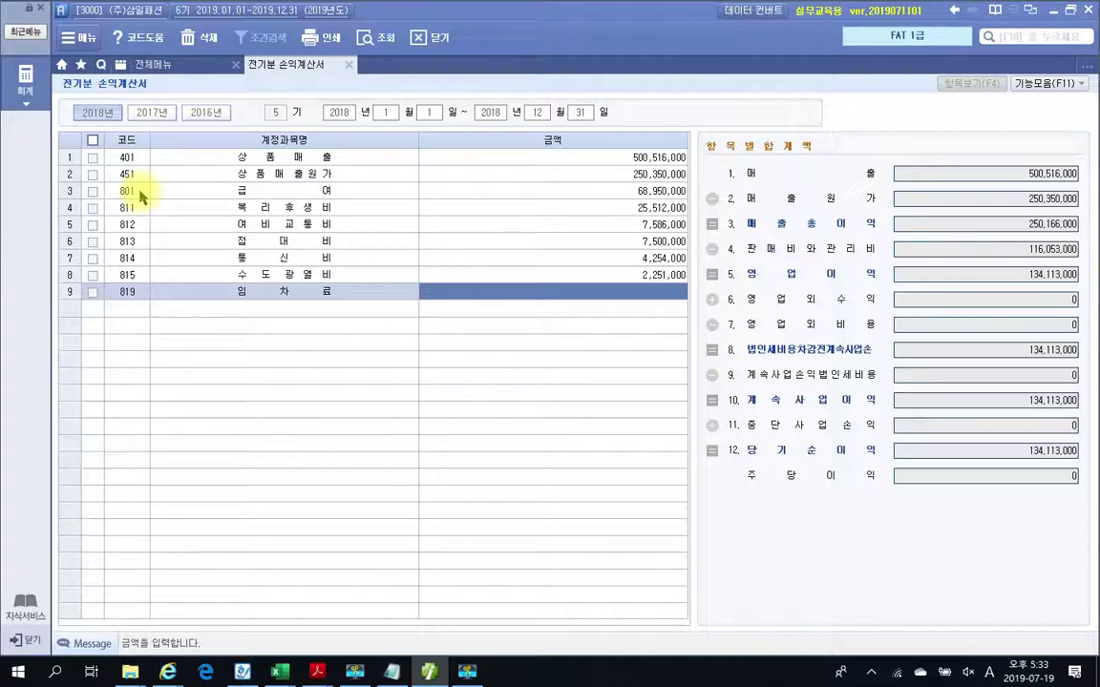
key("Left")
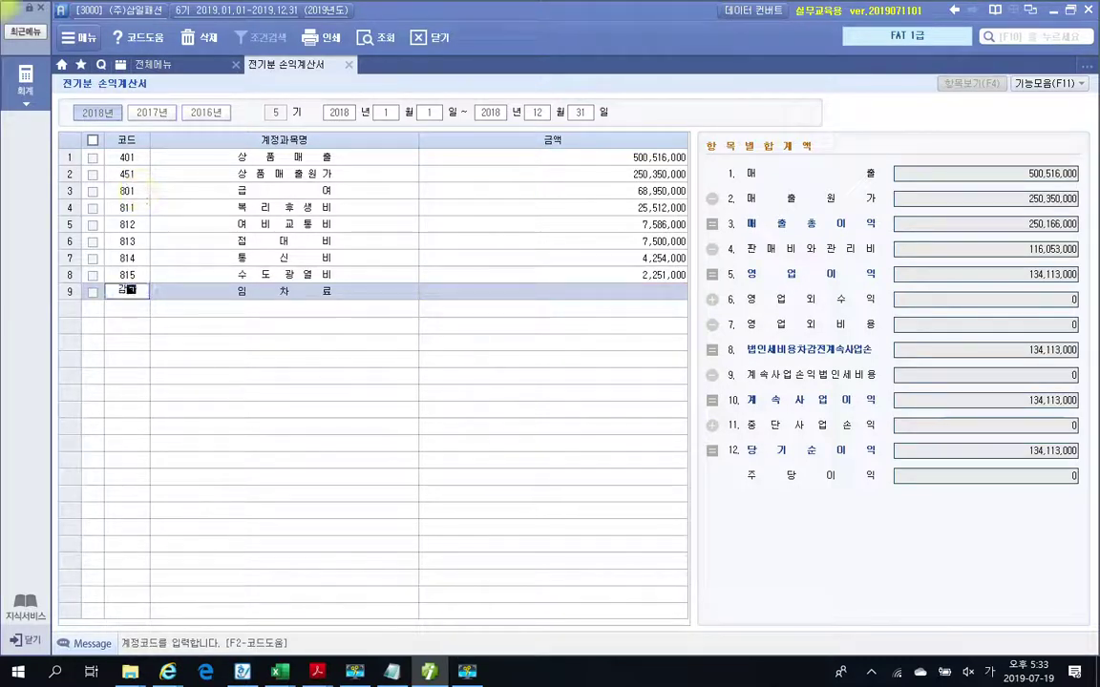
Make the ninth row's account 818 감가상각비 with an amount of 13,000,000
type("818")
key("Return")
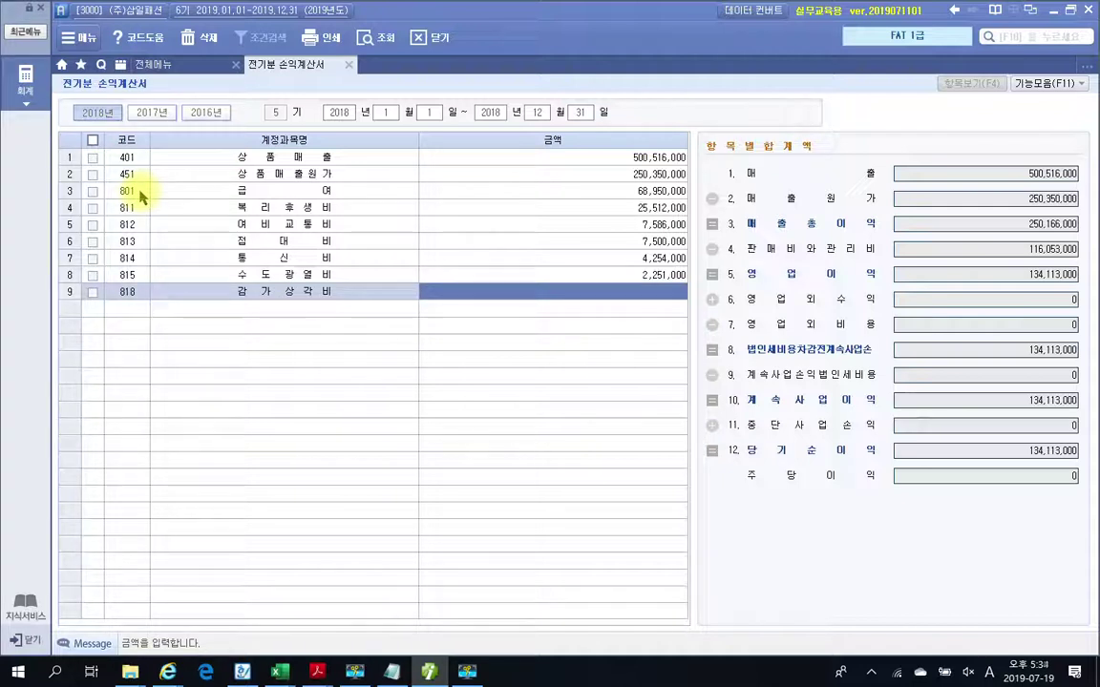
type("12")
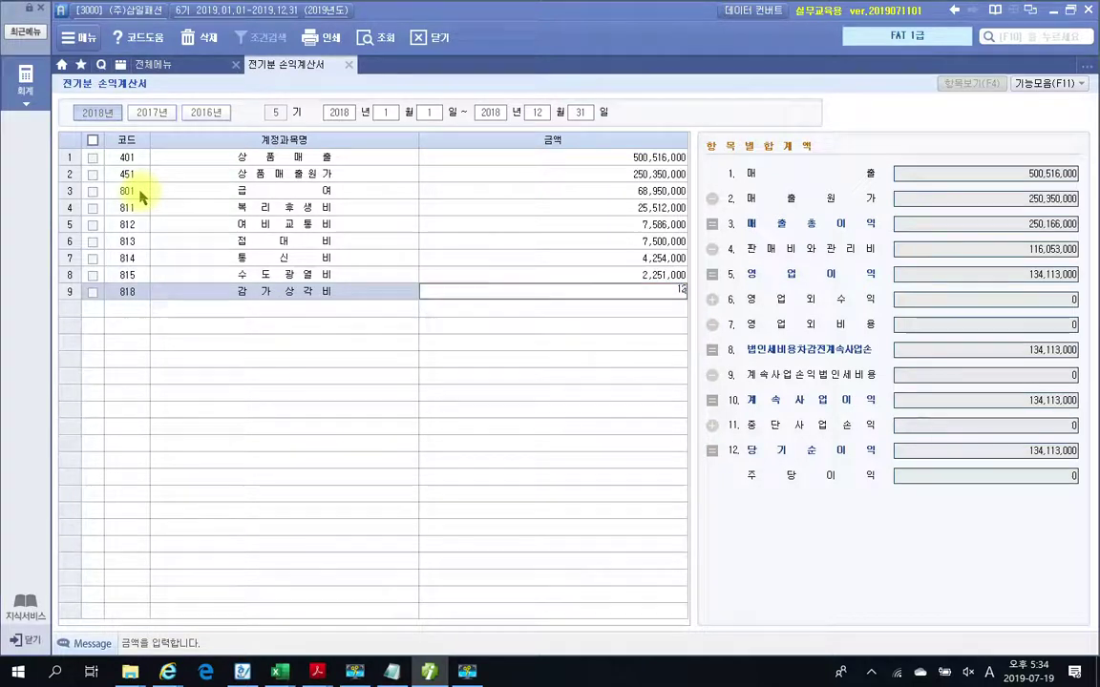
type("0000000")
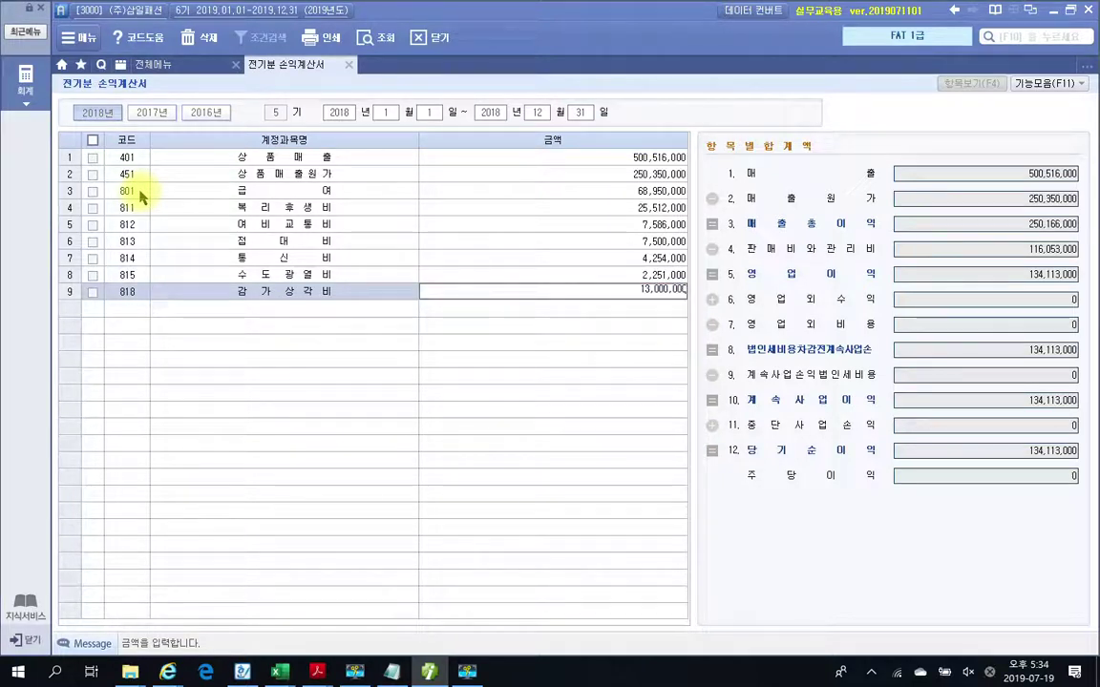
key("Return")
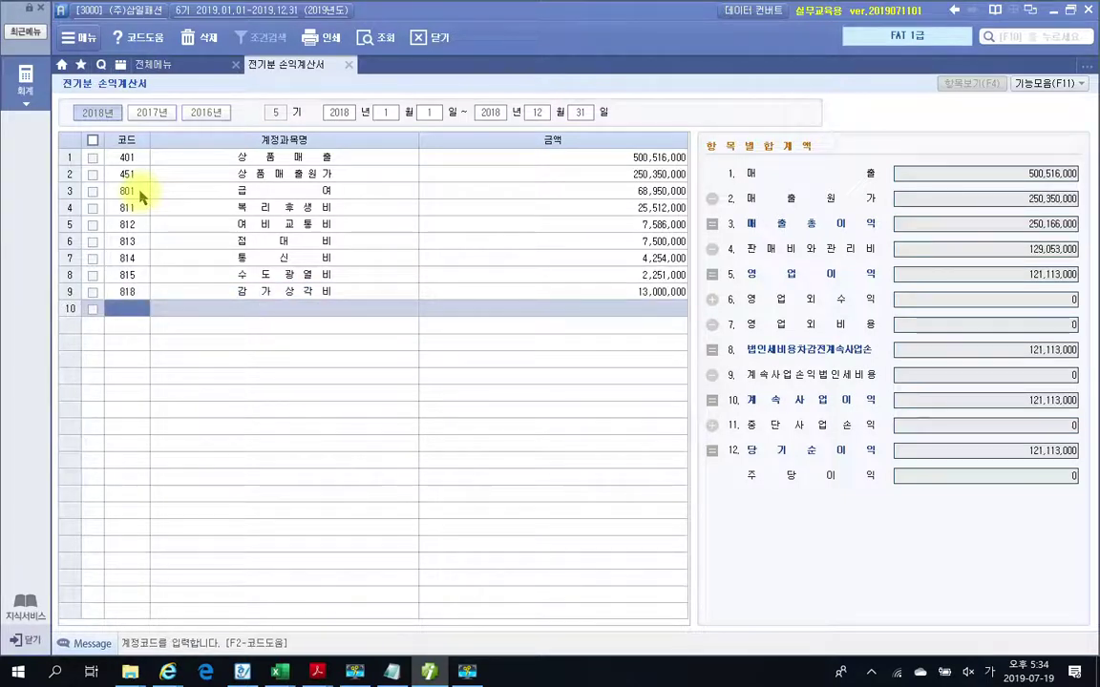
Add the rent account 임차료 (819) to the prior-period income statement with an amount of 15,000,000
type("819")
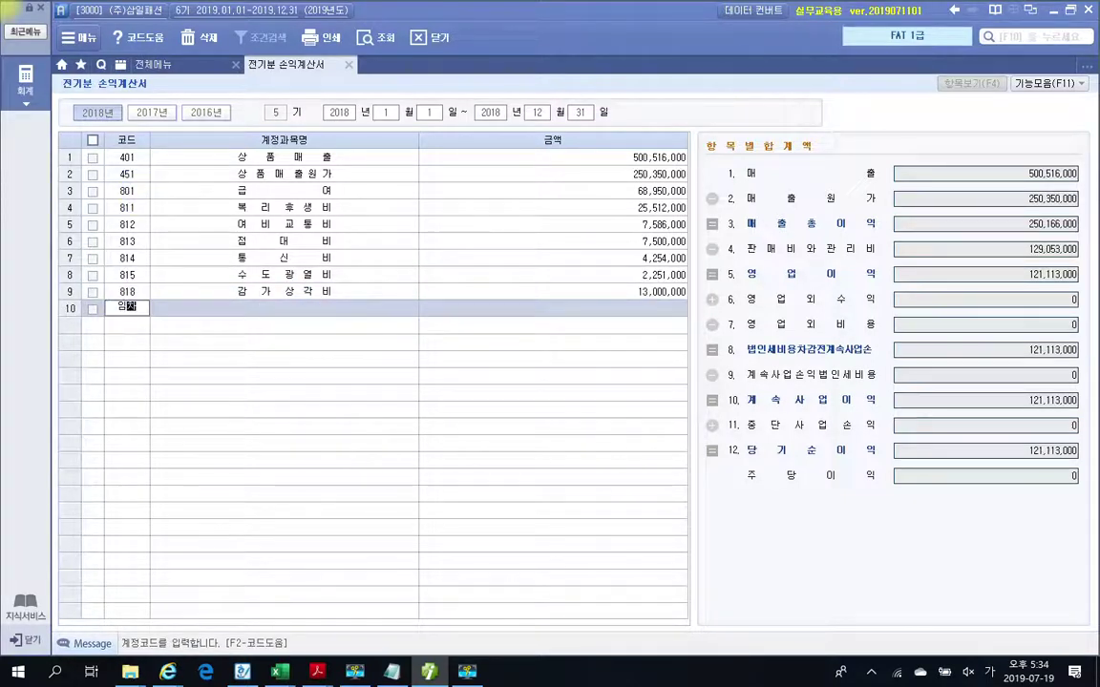
key("Return")
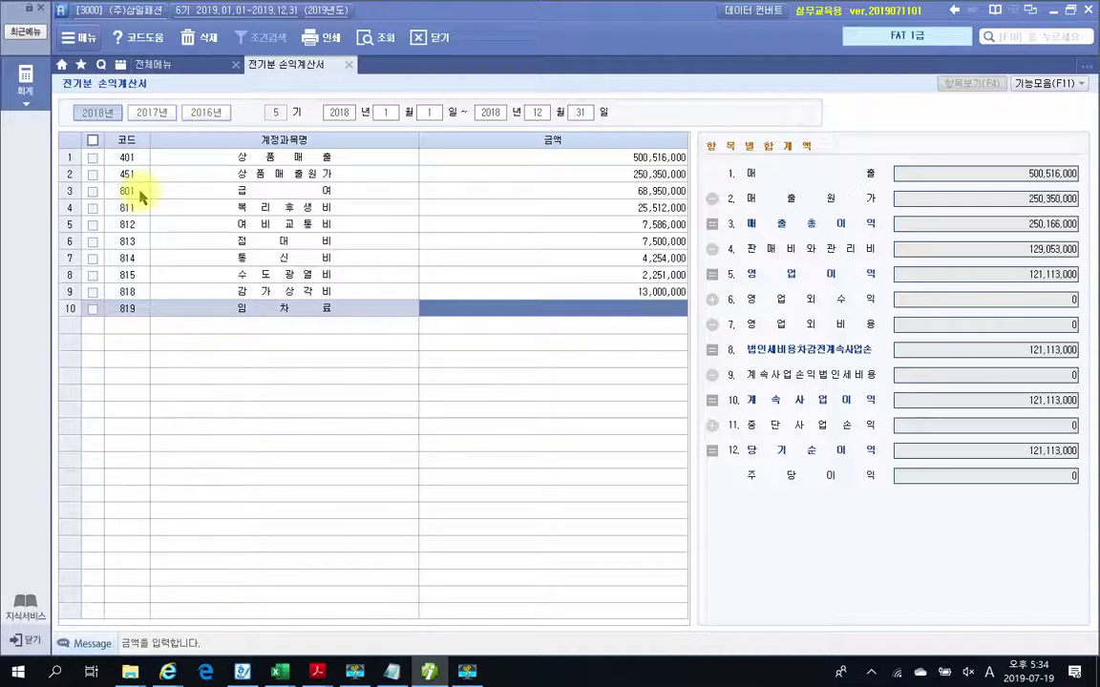
type("15000000")
key("Return")
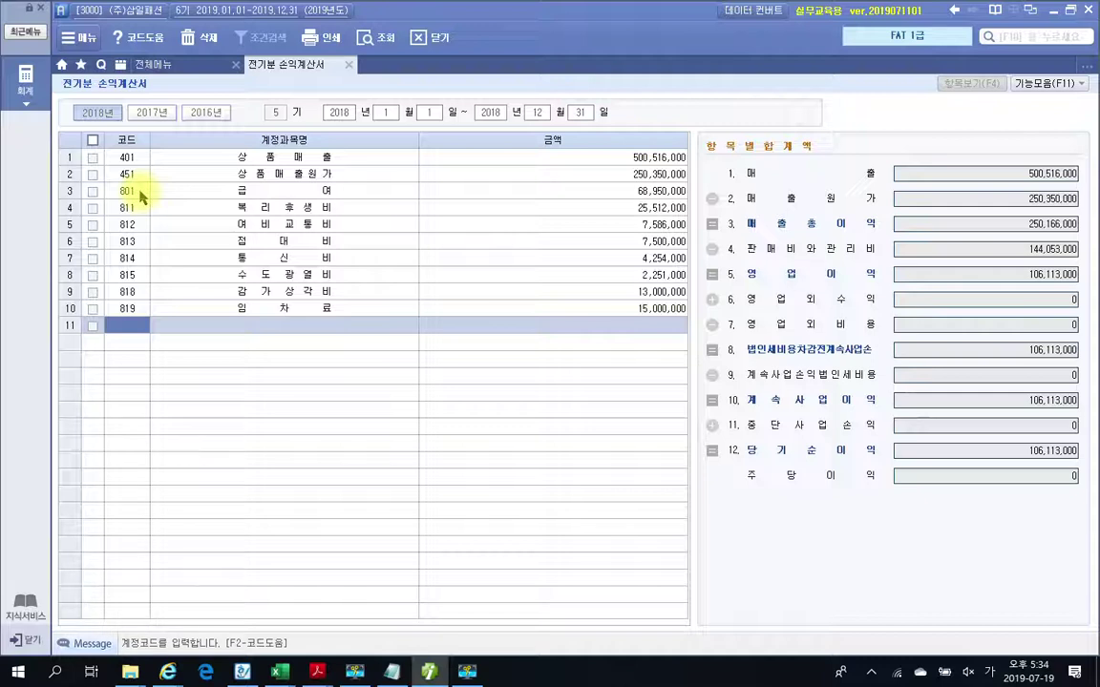
Add the repair expense account 수선비 (820) in the next empty row with an amount of 7,895,000
type("ㅅ")
type("수선")
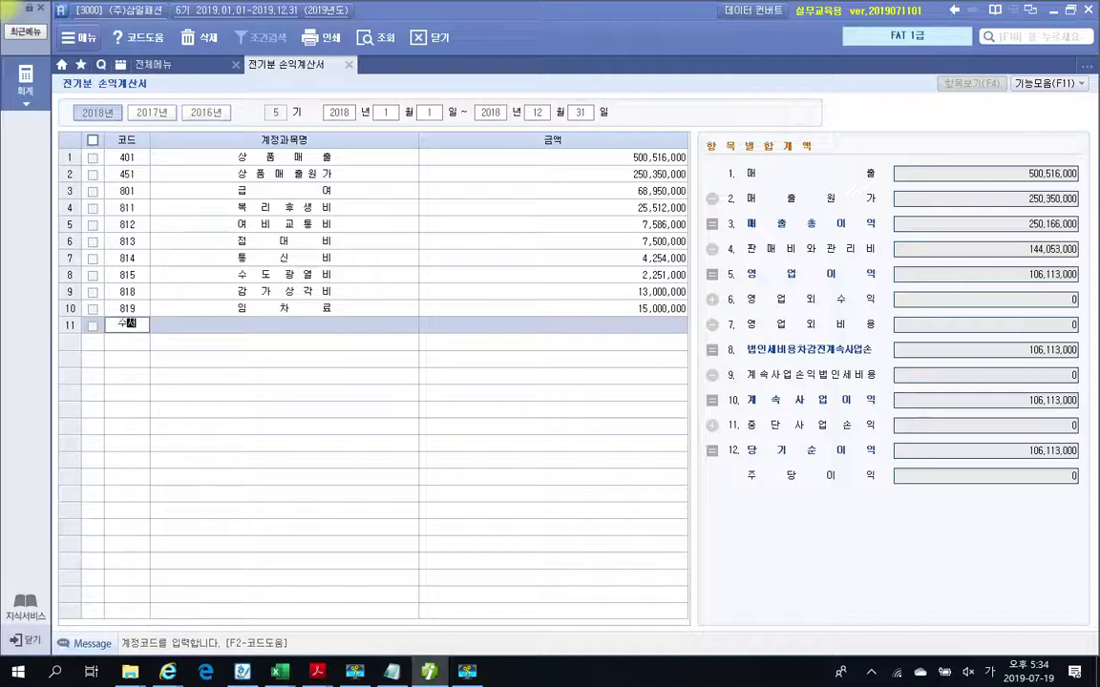
key("Return")
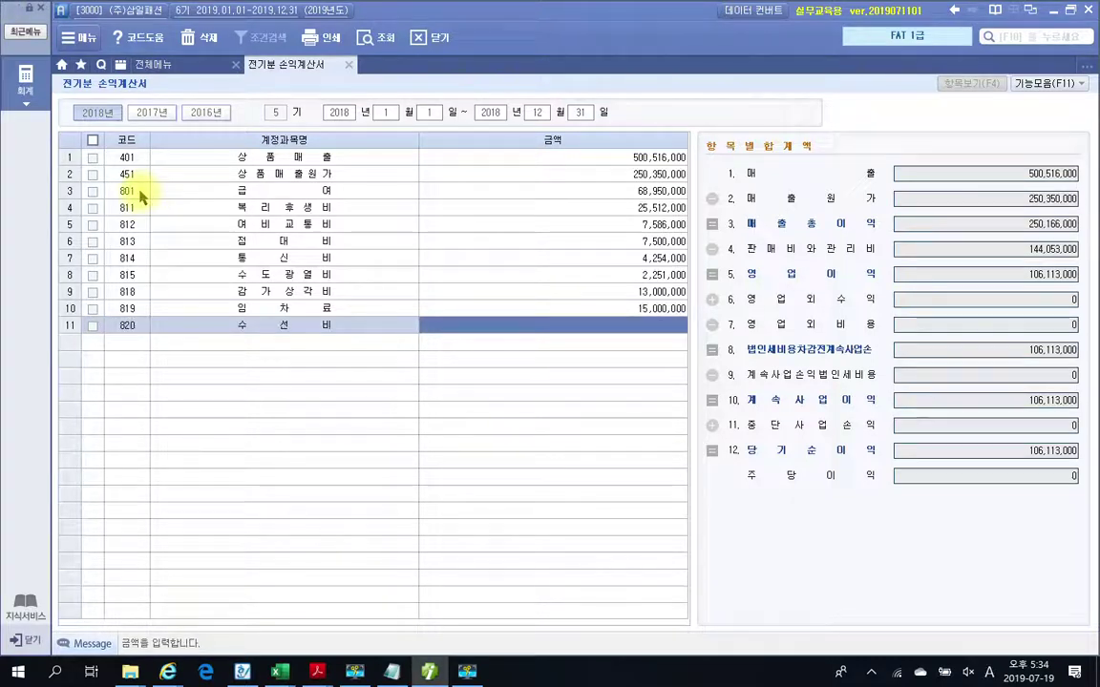
type("7")
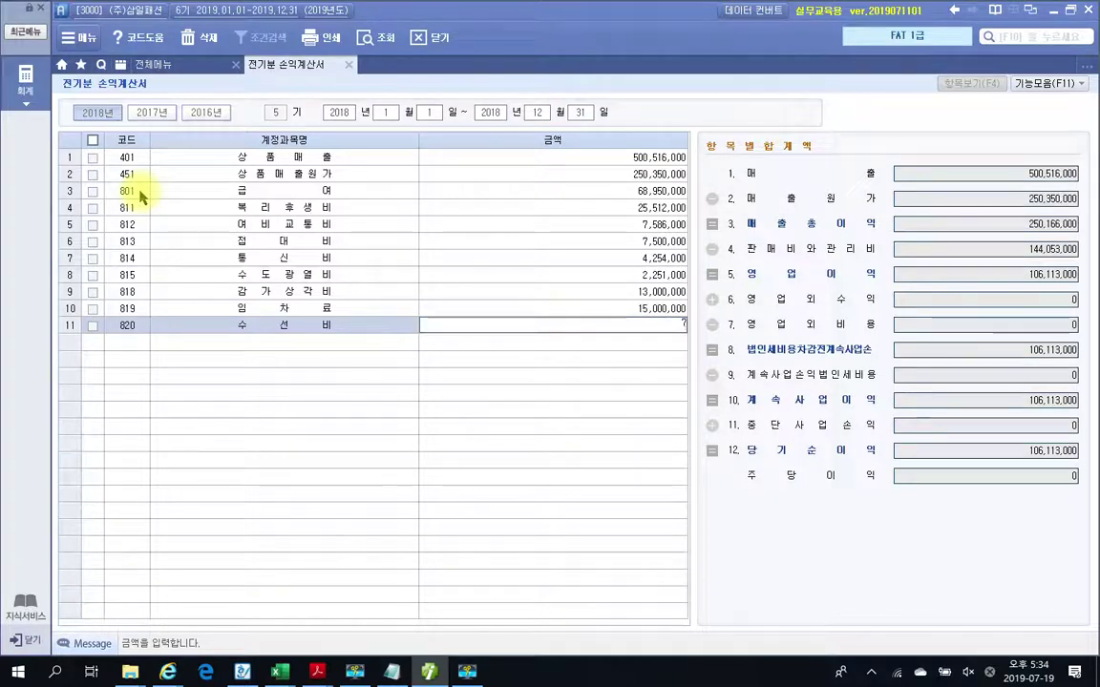
type(",895")
key("Return")
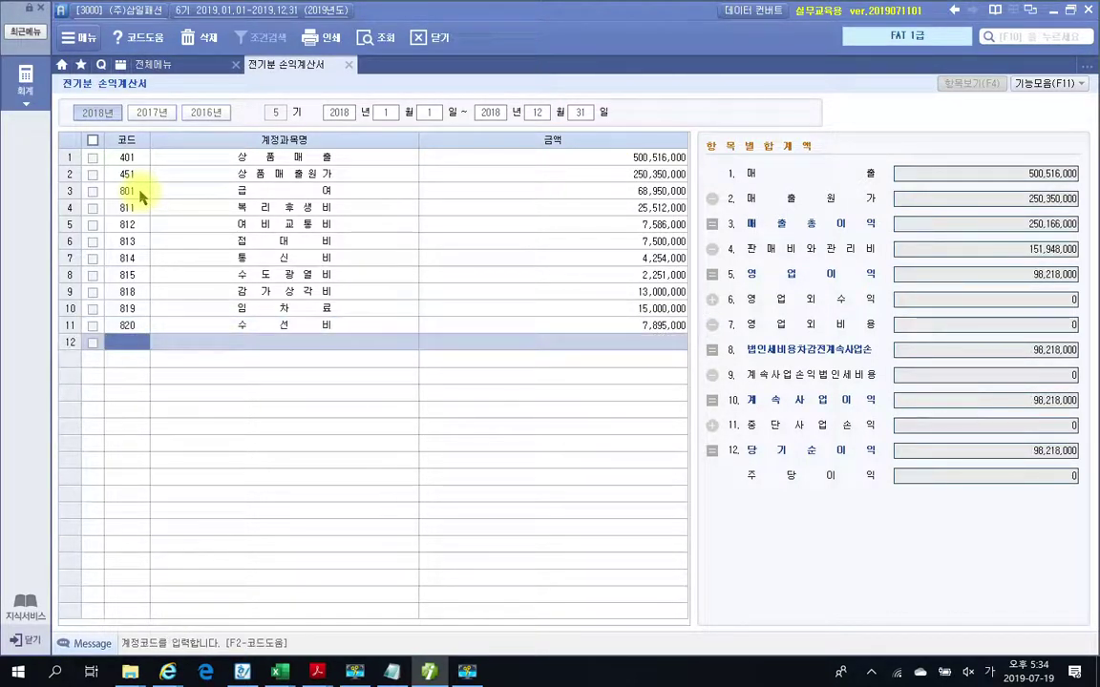
Add the insurance account 보험료 (821) in the next empty row with an amount of 12,645,000
type("봏")
type("험")
key("Return")
key("Return")
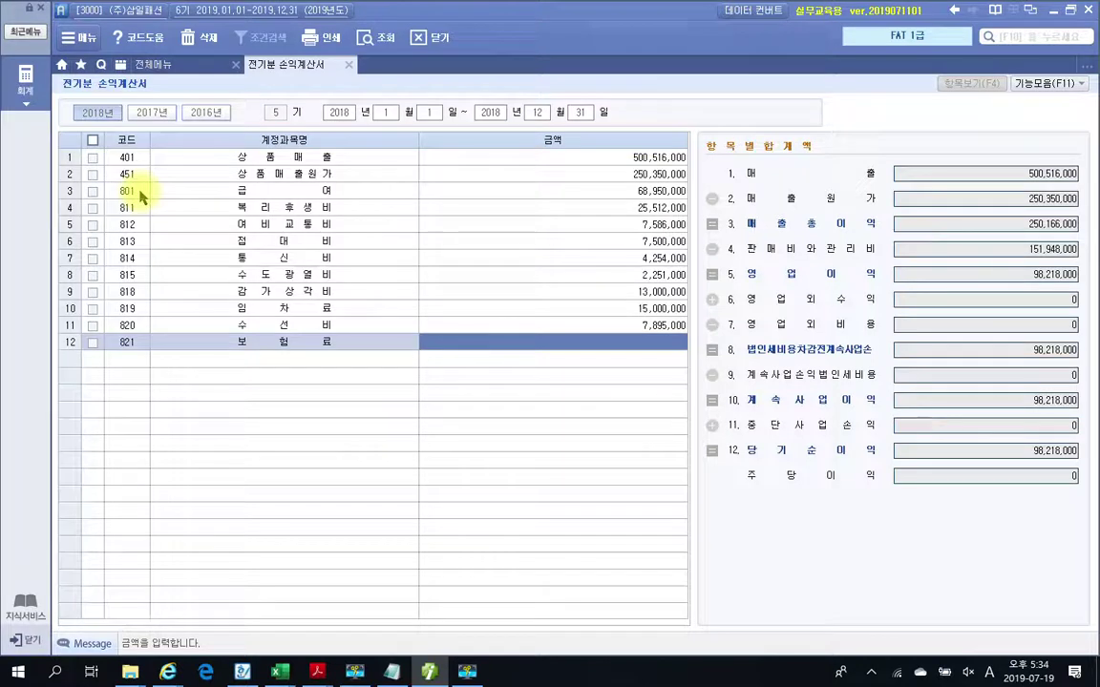
type("12,645")
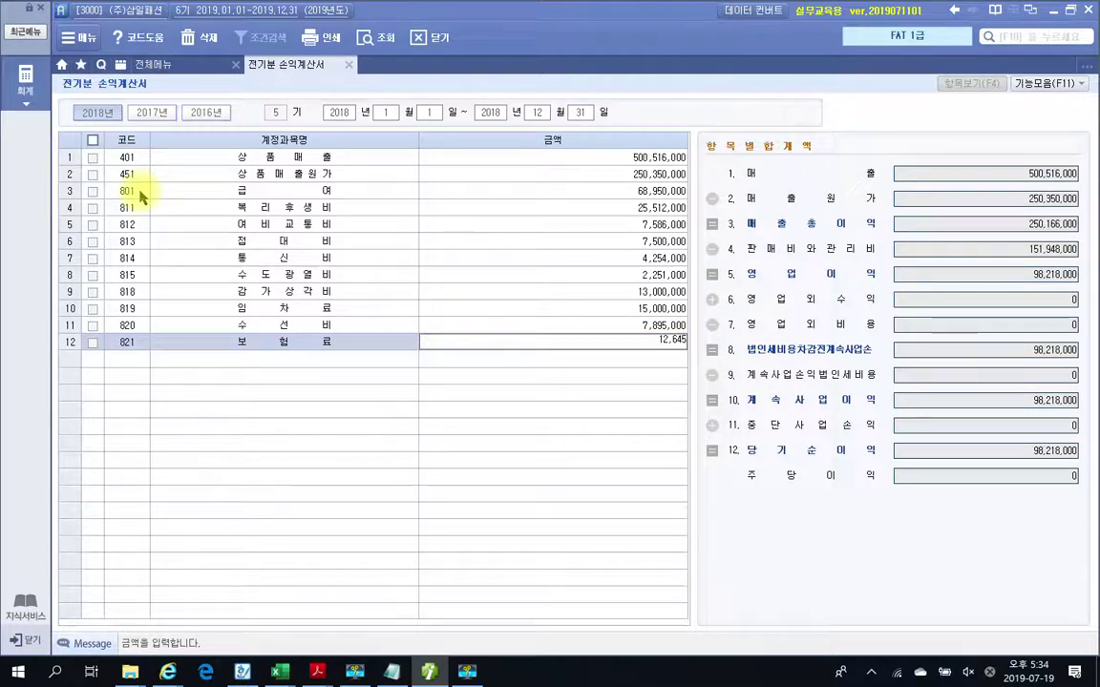
type(",000")
key("Return")
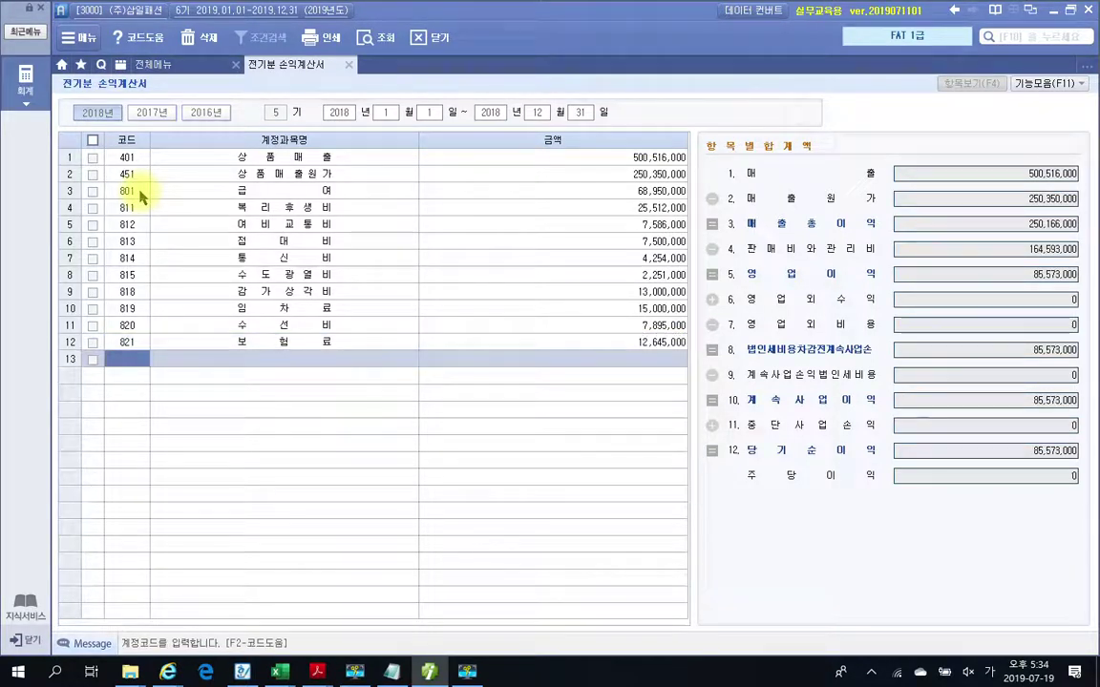
Add the vehicle maintenance account 차량유지비 (822) in the next empty row with an amount of 7,105,000
type("822")
key("Return")
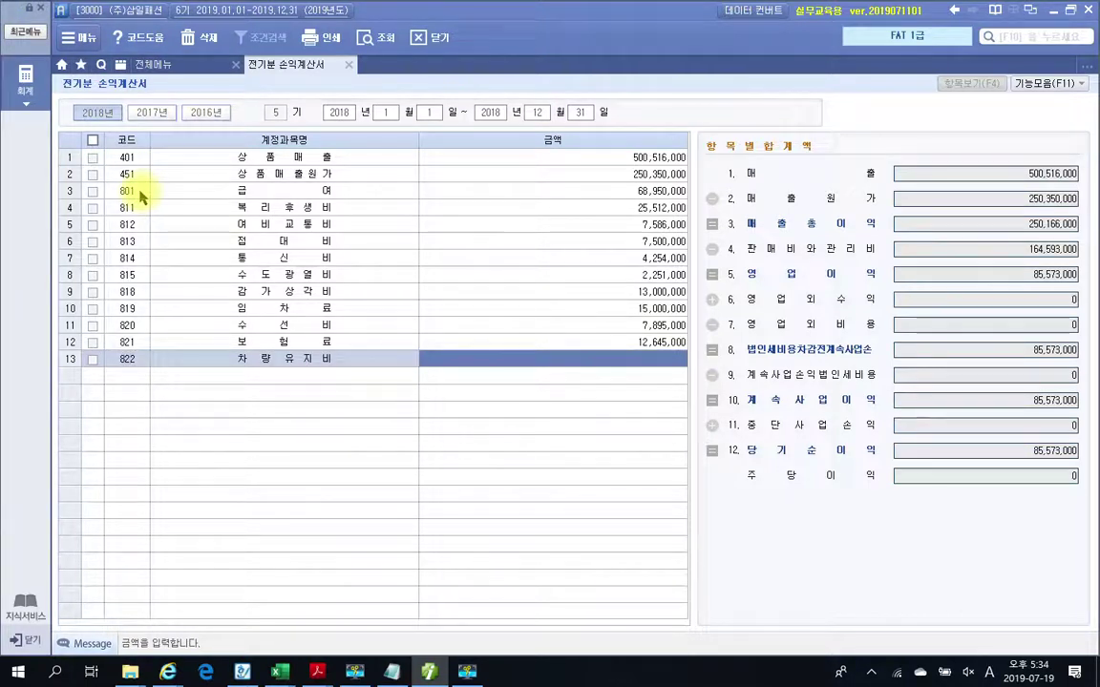
type("7,105,000")
key("Return")
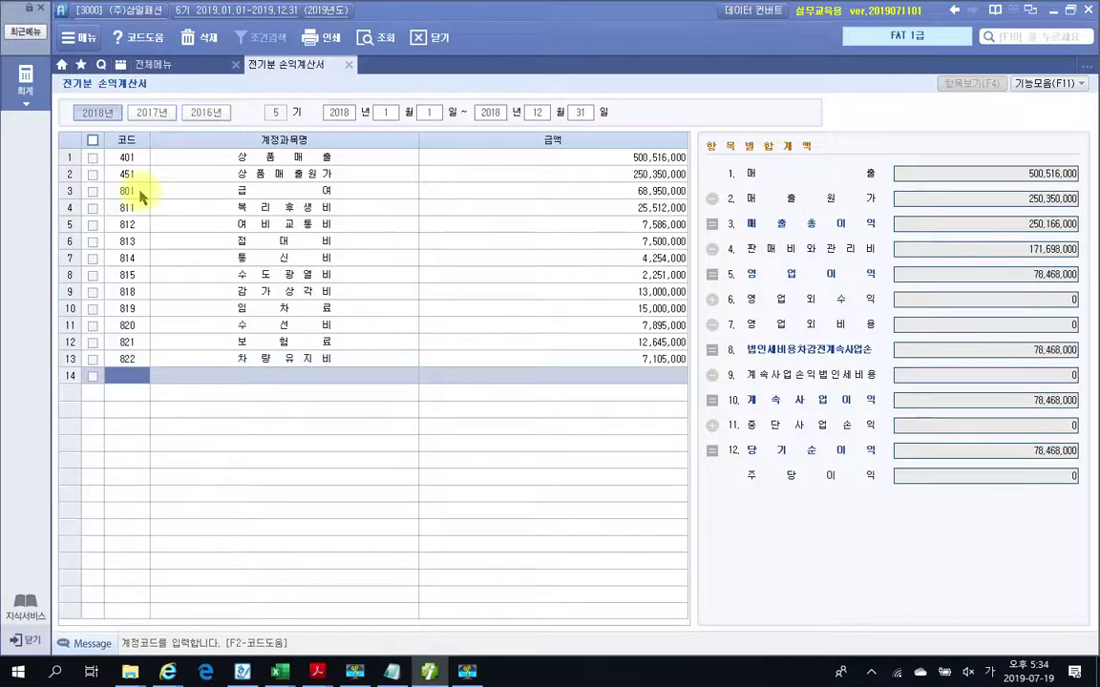
Look up accounts matching 수수, choose 수수료비용 (831) for the next row, and enter 30,000,000 as its amount
type("수수")
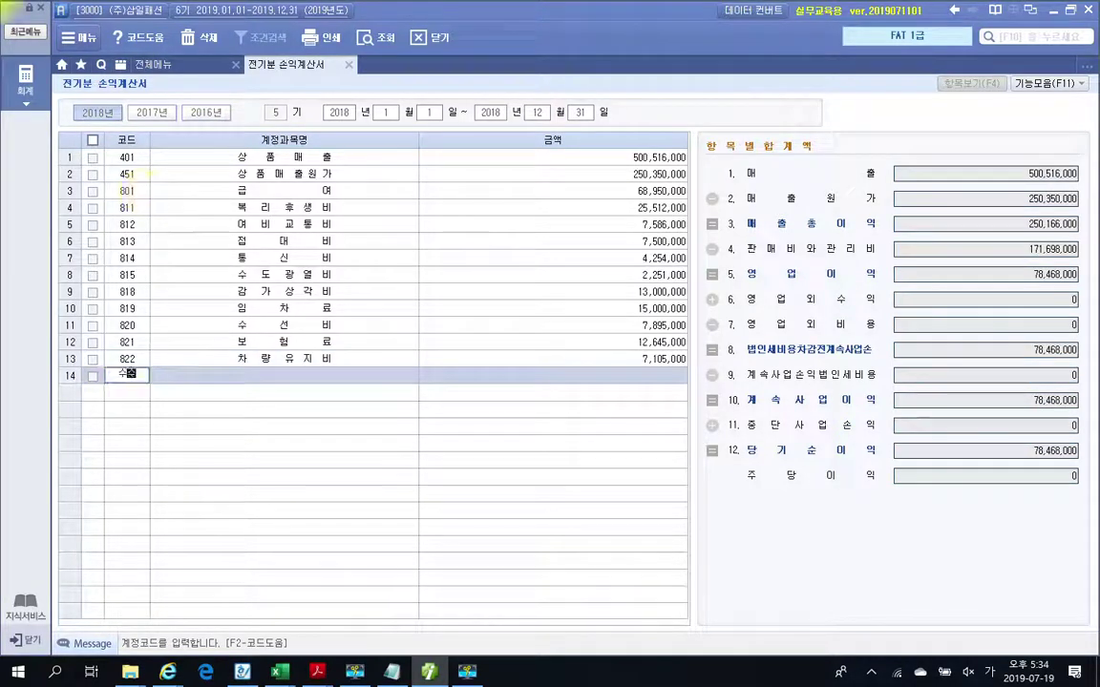
key("Return")
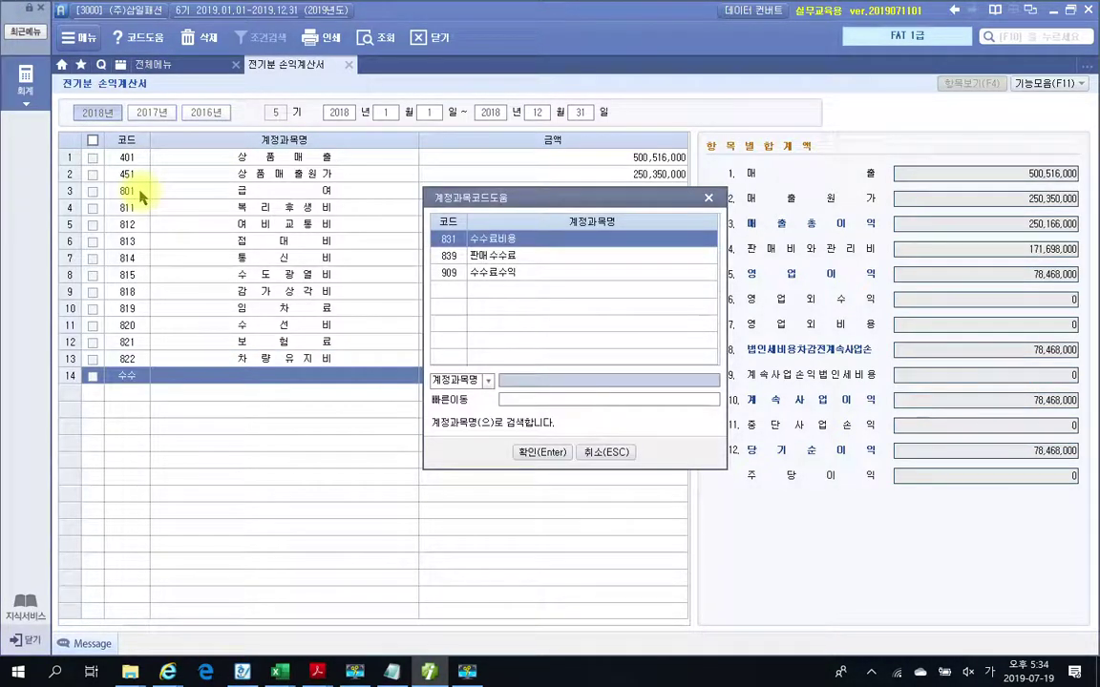
key("Return")
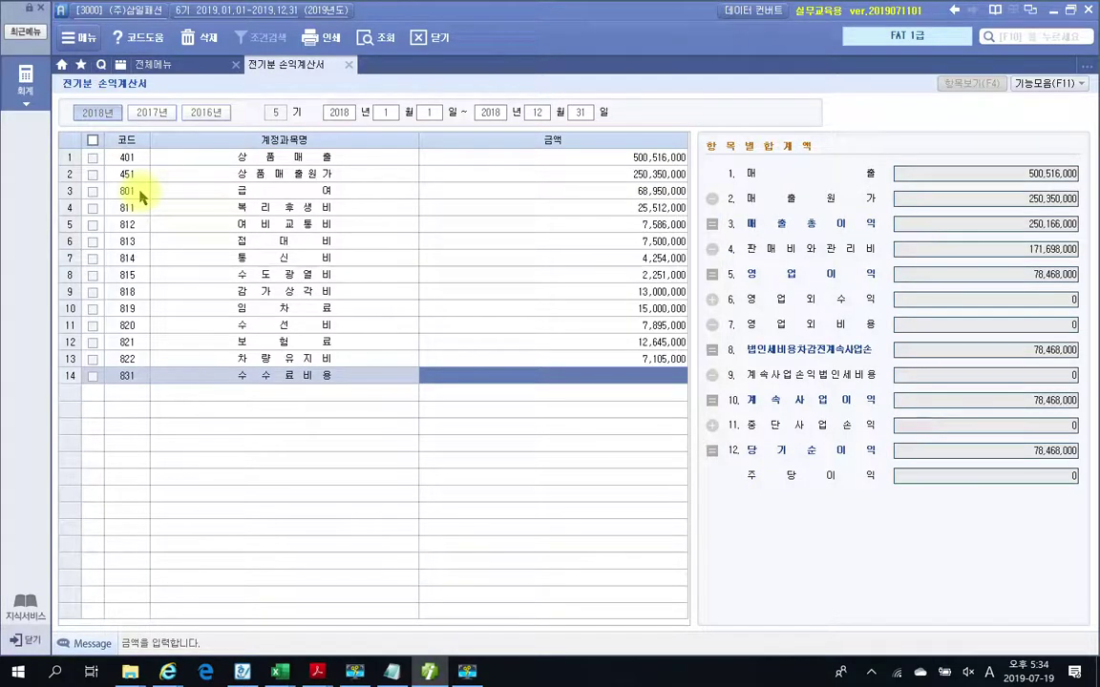
type("30000000")
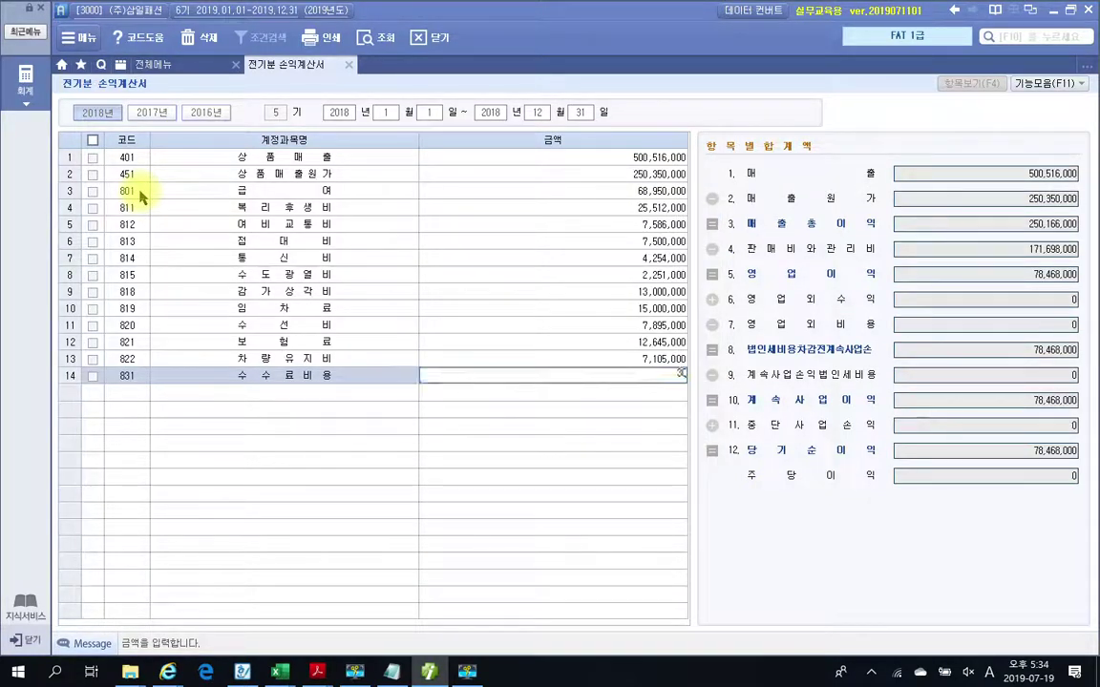
key("Return")
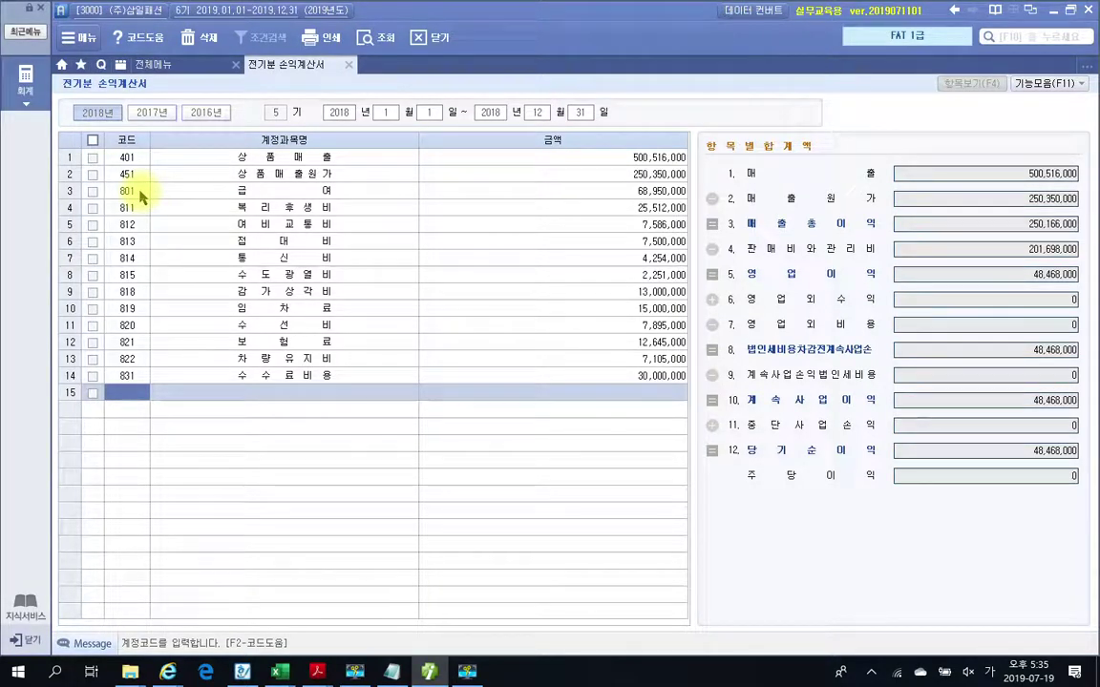
Look up accounts matching 이자, choose 이자비용 (931) for the next row, and enter 18,780,000 as its amount
type("이자")
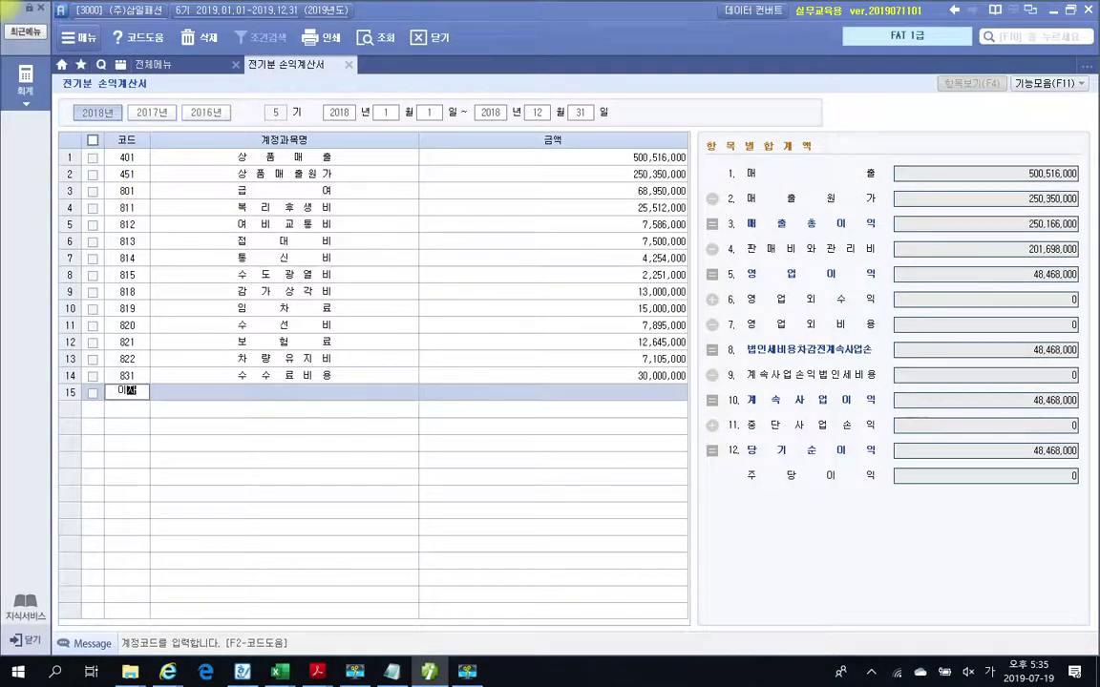
key("Return")
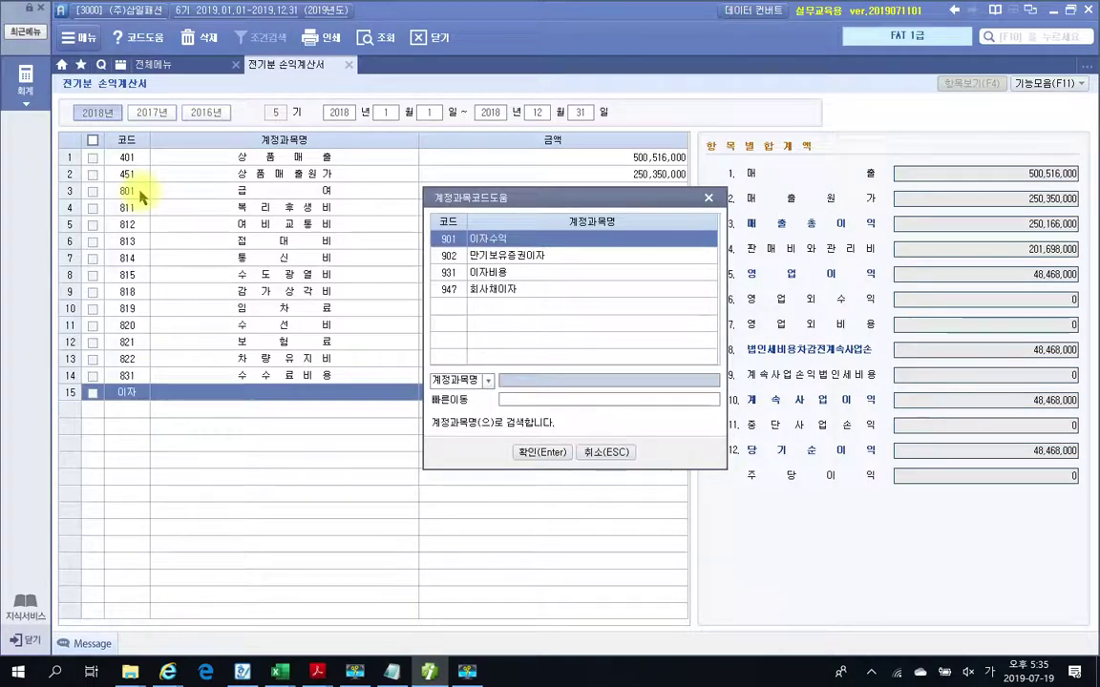
key("Down")
key("Down")
key("Return")
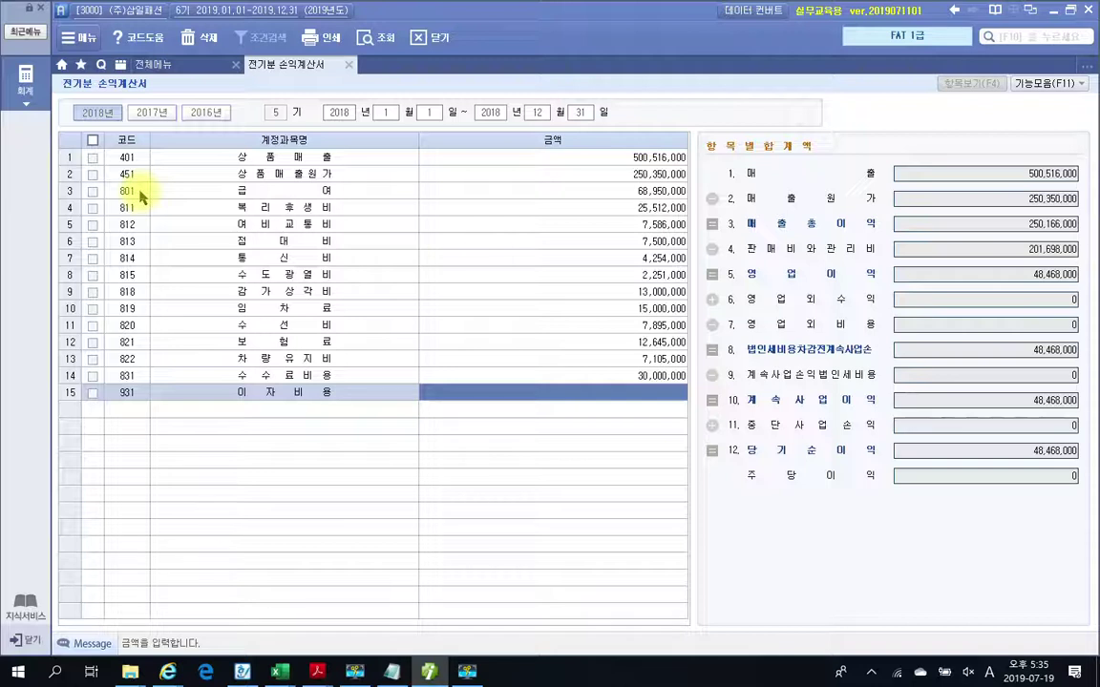
type("18780")
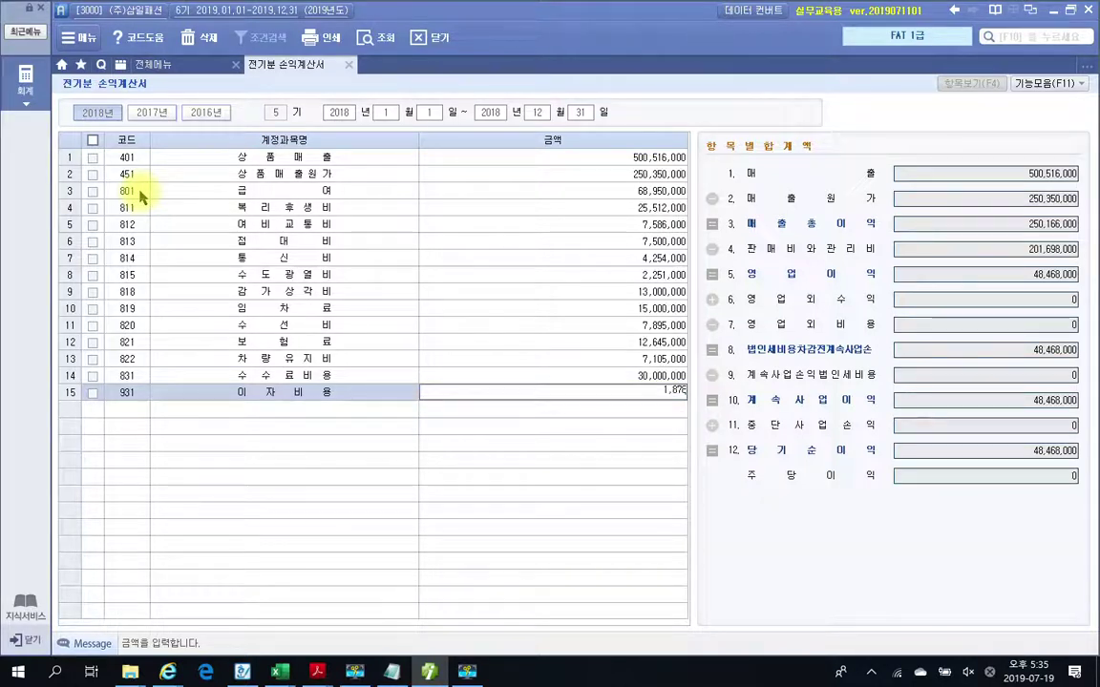
key("Return")
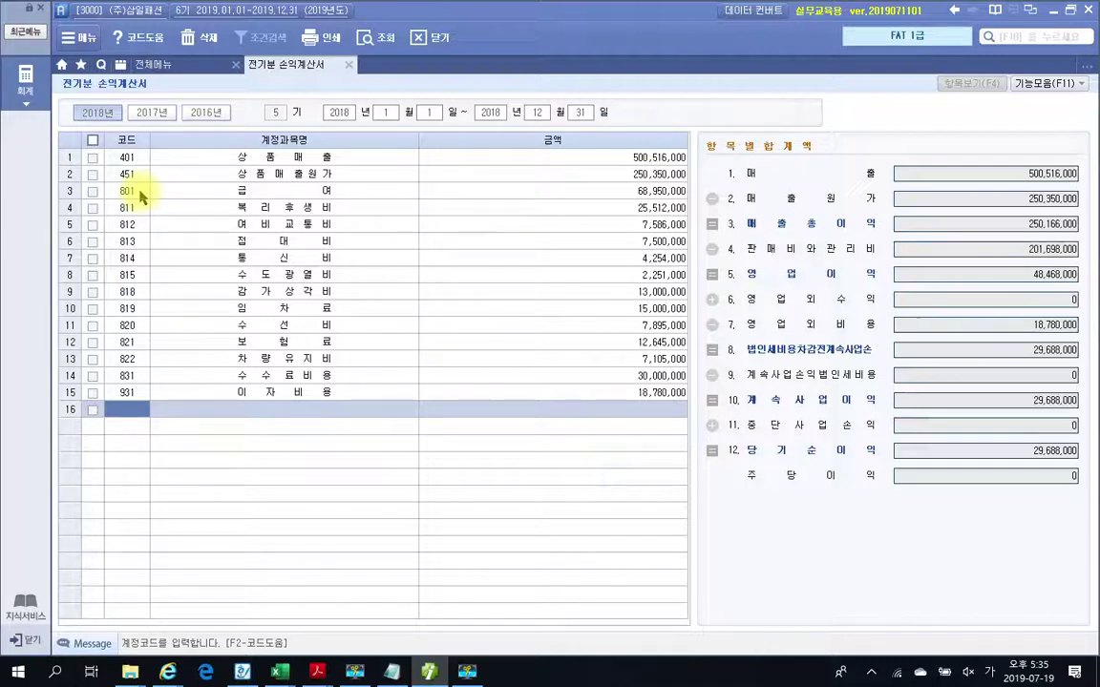
Add the corporate tax account 법인세등 (998) in the next empty row with an amount of 2,500,000
type("법인")
key("Return")
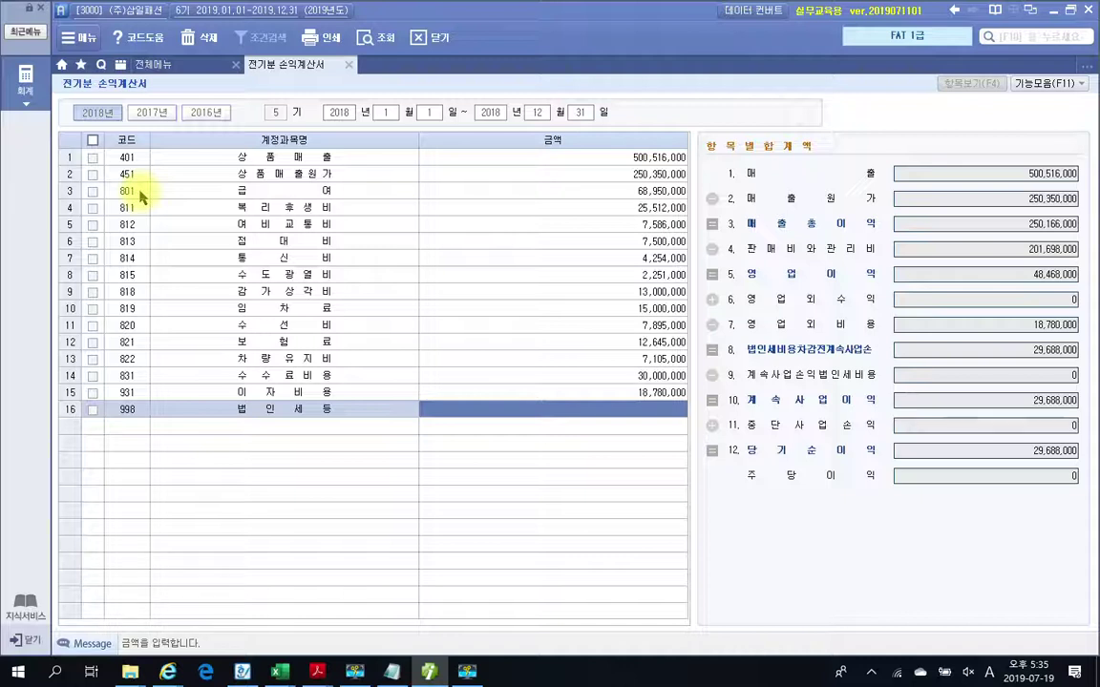
type("2500000")
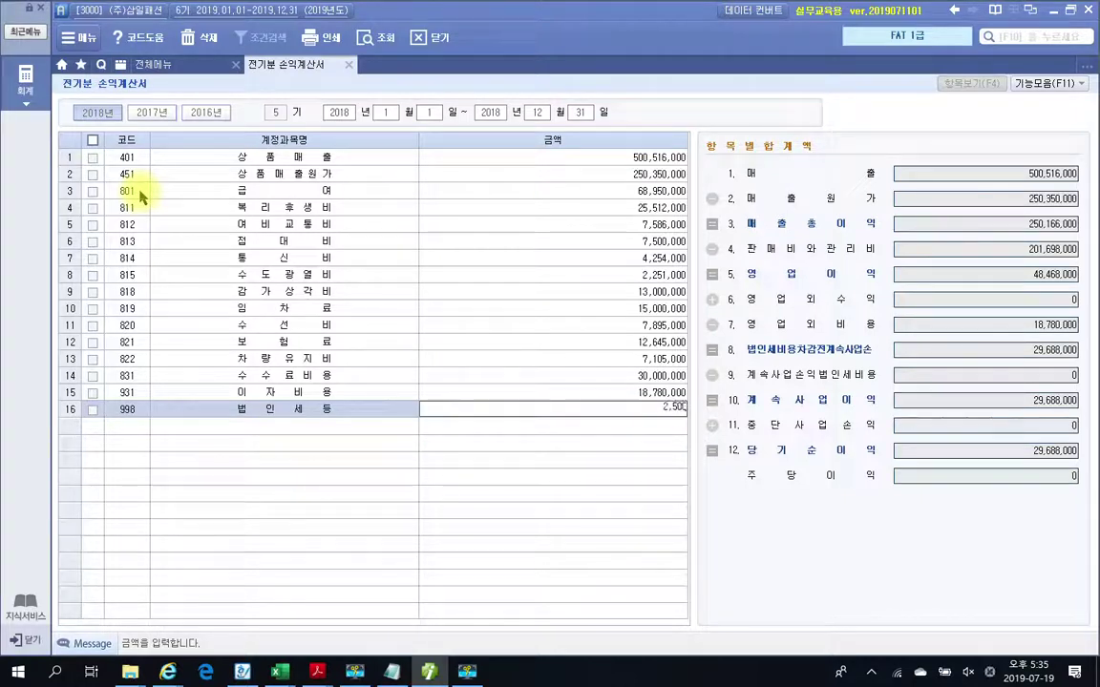
key("Return")
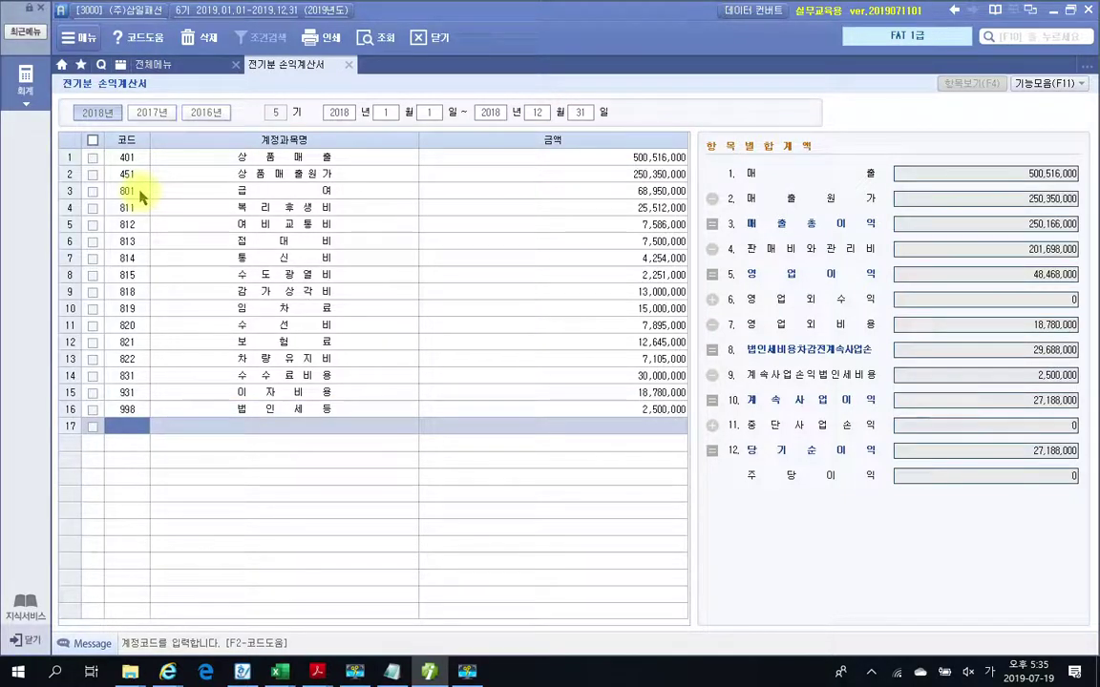
mouse_move(689, 438)
left_mouse_down()
mouse_move(876, 466)
mouse_move(1089, 462)
left_mouse_up()
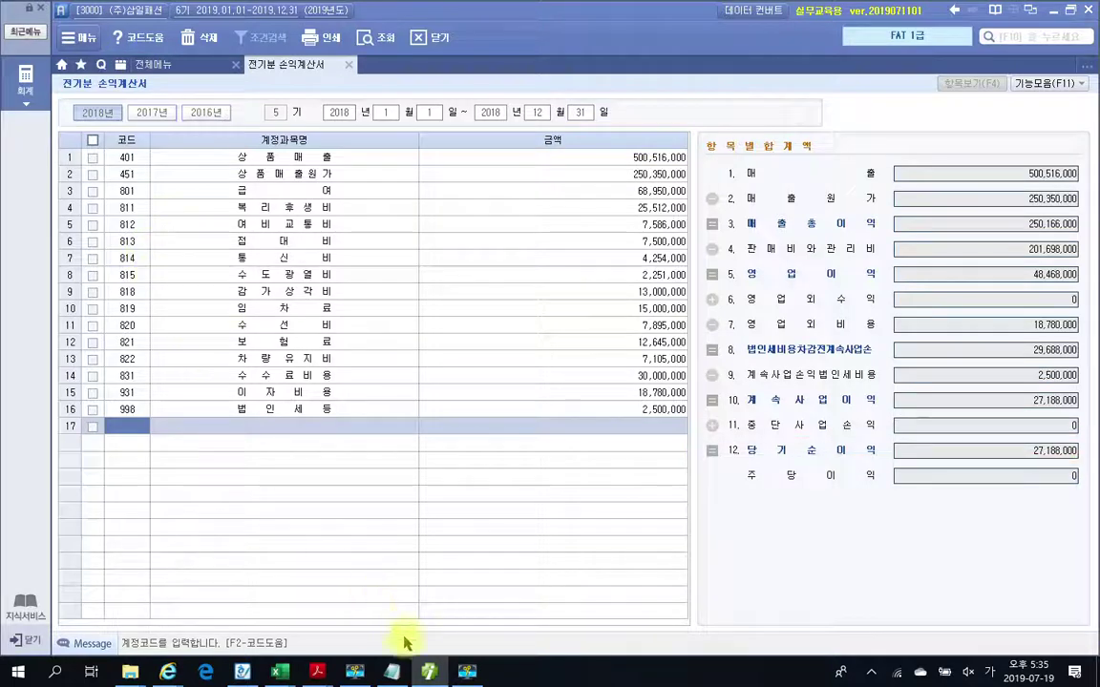
left_click(480, 671)
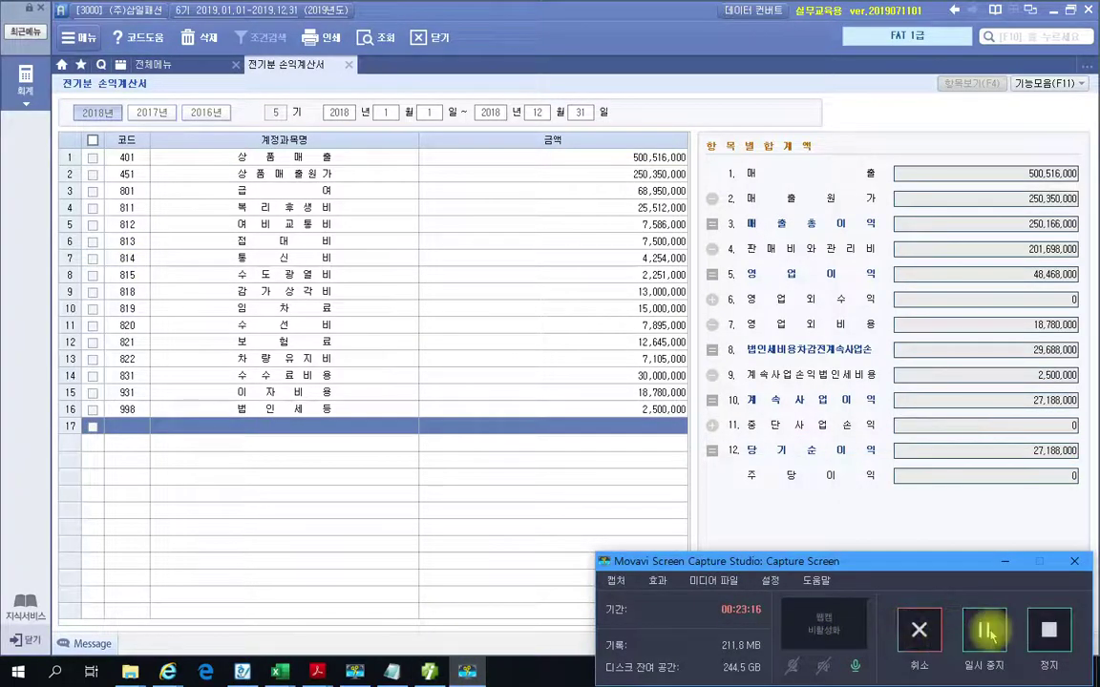
left_click(986, 631)
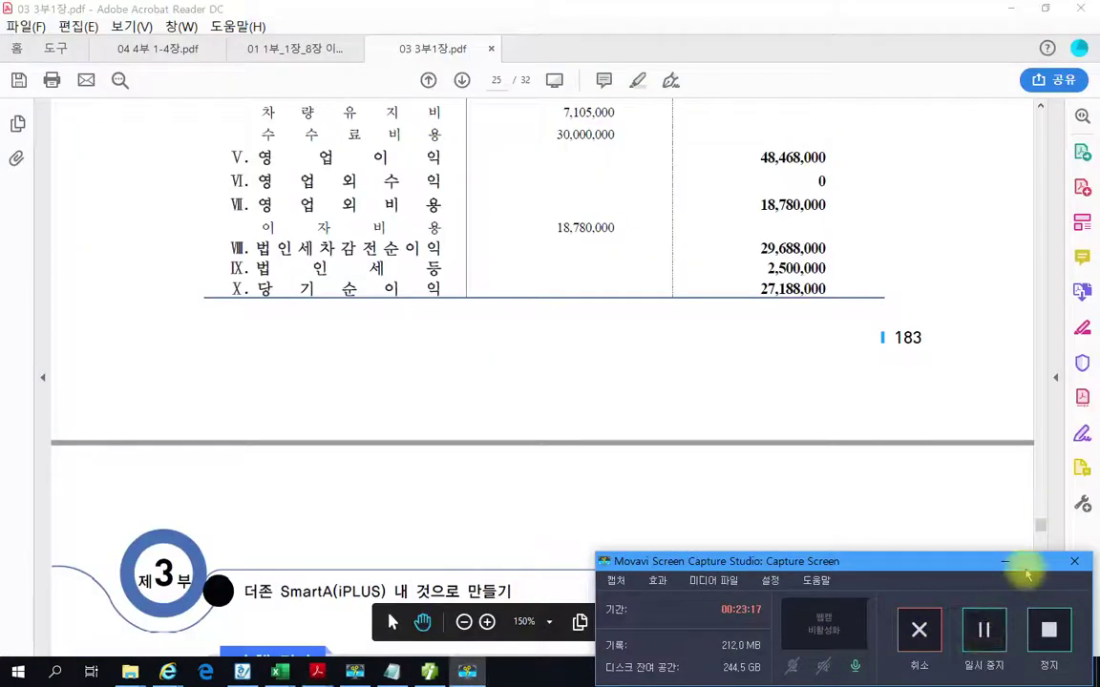
left_click(1005, 562)
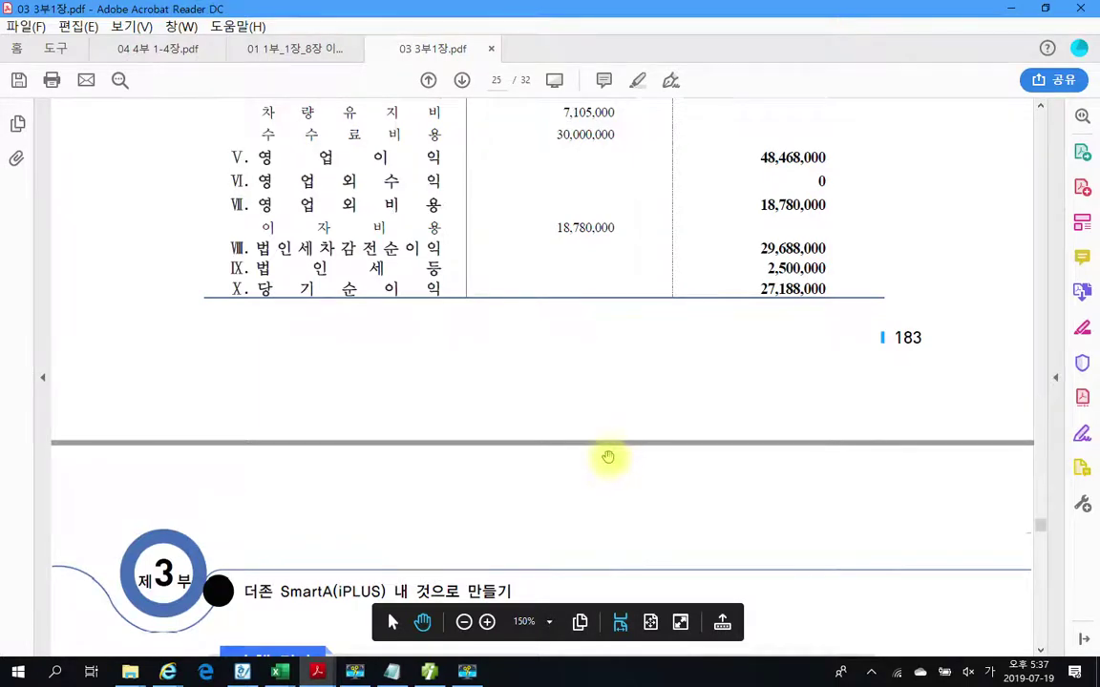
In the PDF textbook, examine the income statement's net income, the 전기분 손익계산서 result page, its numbered notes and the 수행 tip box
scroll(609, 456, "down", 1)
left_click_drag(742, 240, 852, 270)
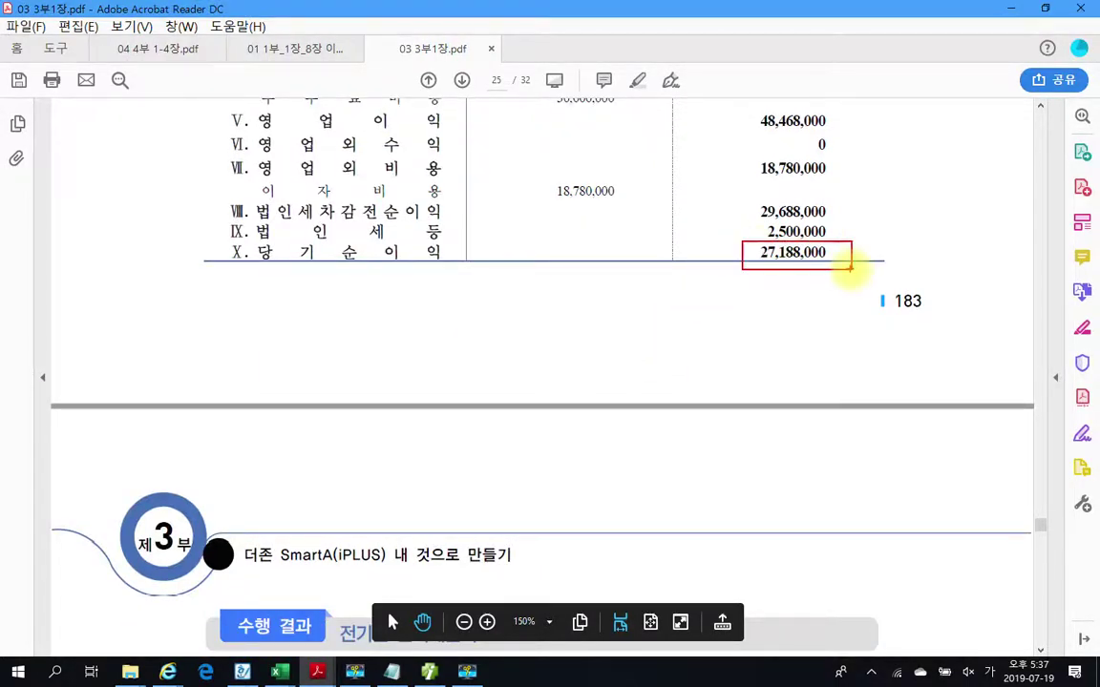
scroll(490, 392, "down", 10)
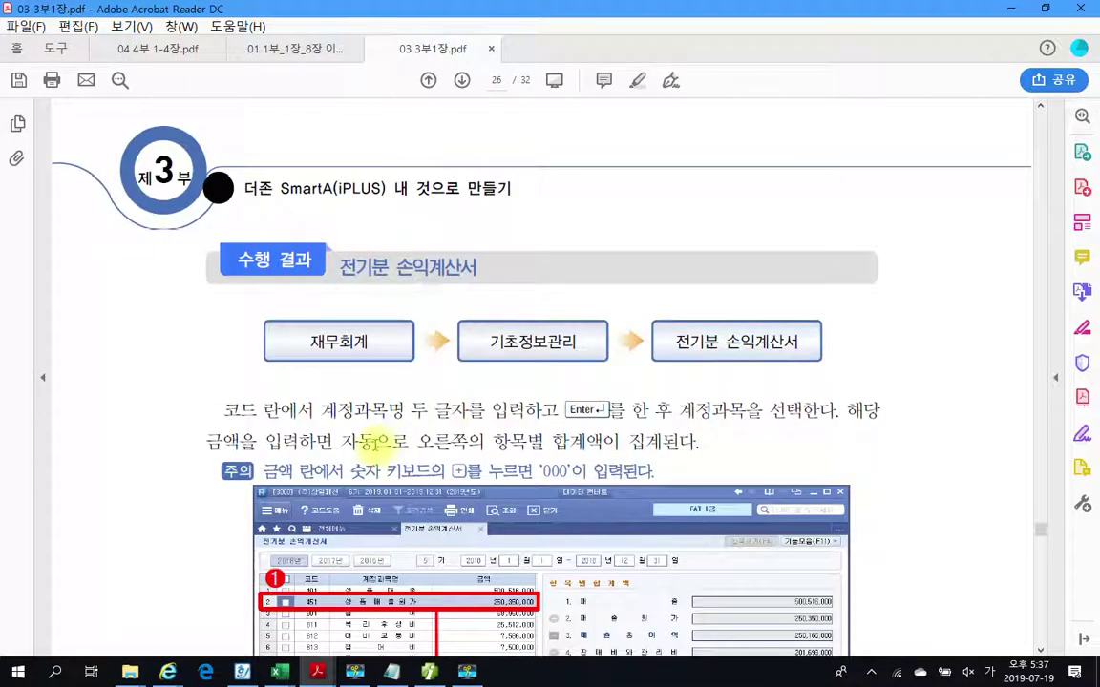
scroll(339, 403, "down", 3)
scroll(379, 437, "down", 3)
scroll(379, 441, "down", 3)
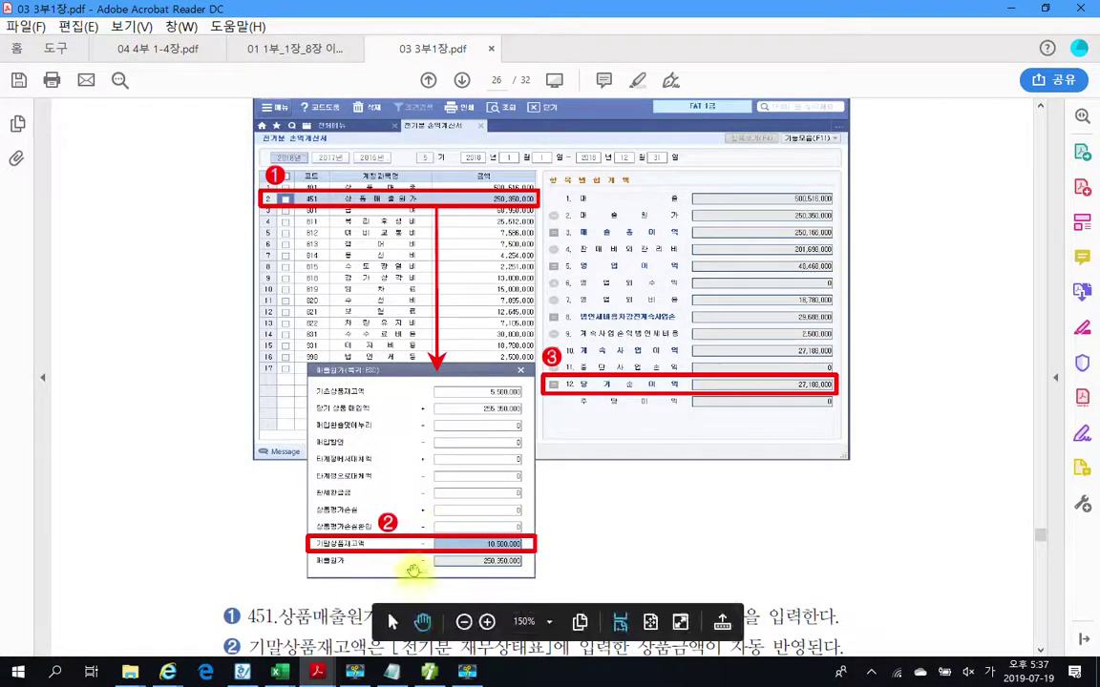
scroll(414, 546, "down", 4)
scroll(414, 546, "down", 4)
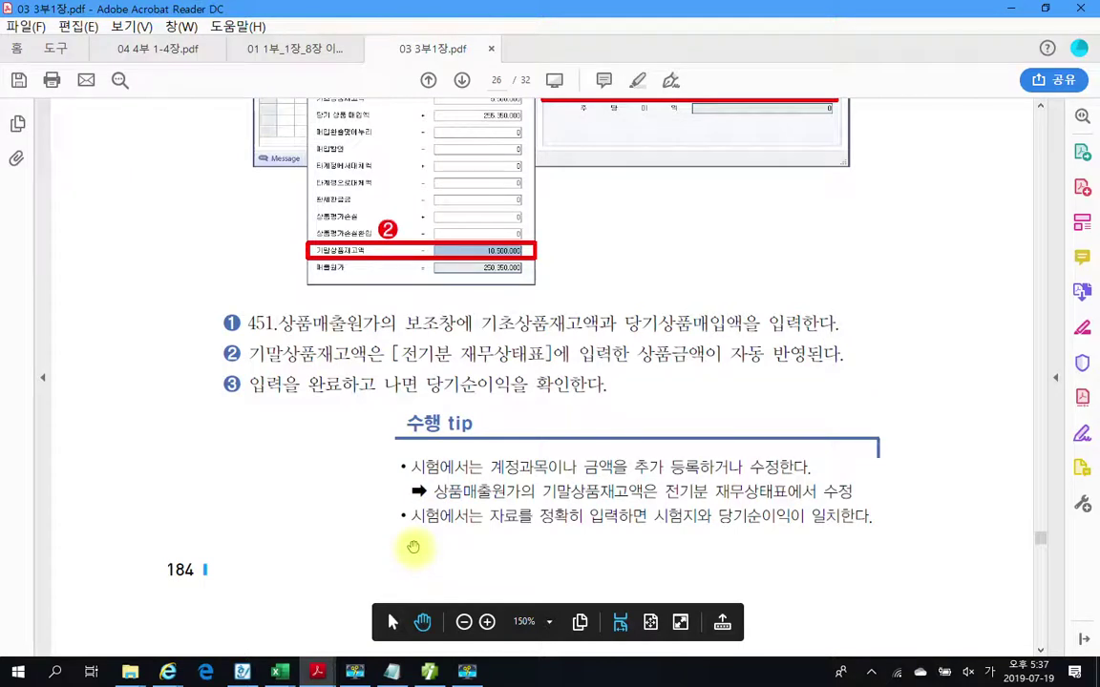
scroll(414, 546, "down", 1)
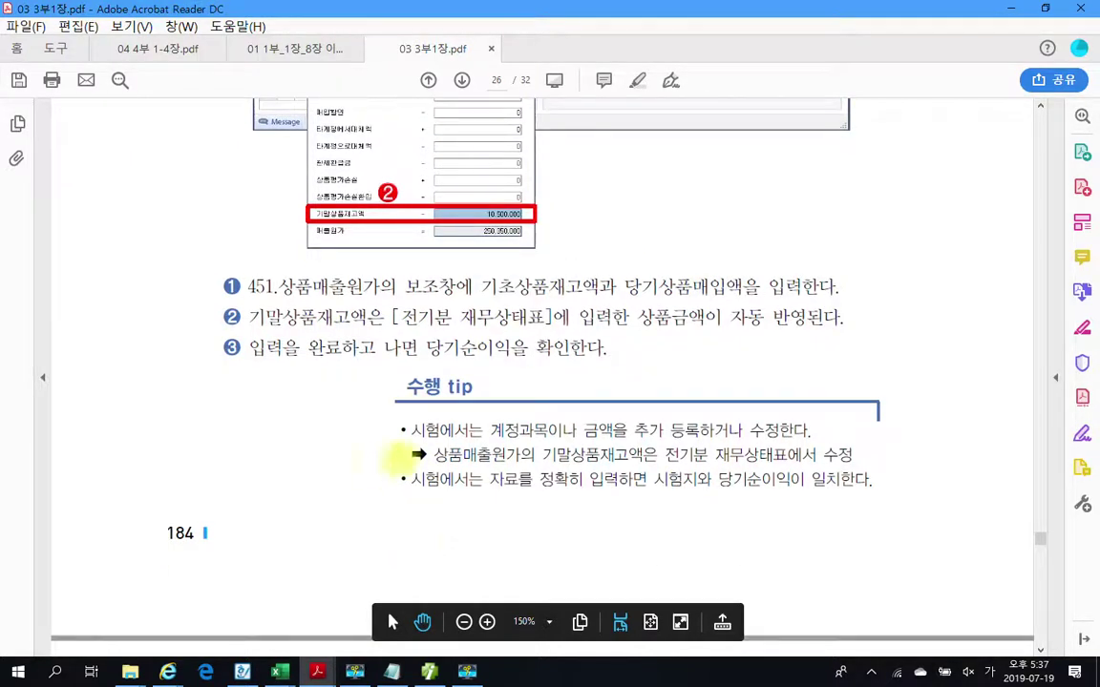
left_click_drag(389, 410, 858, 531)
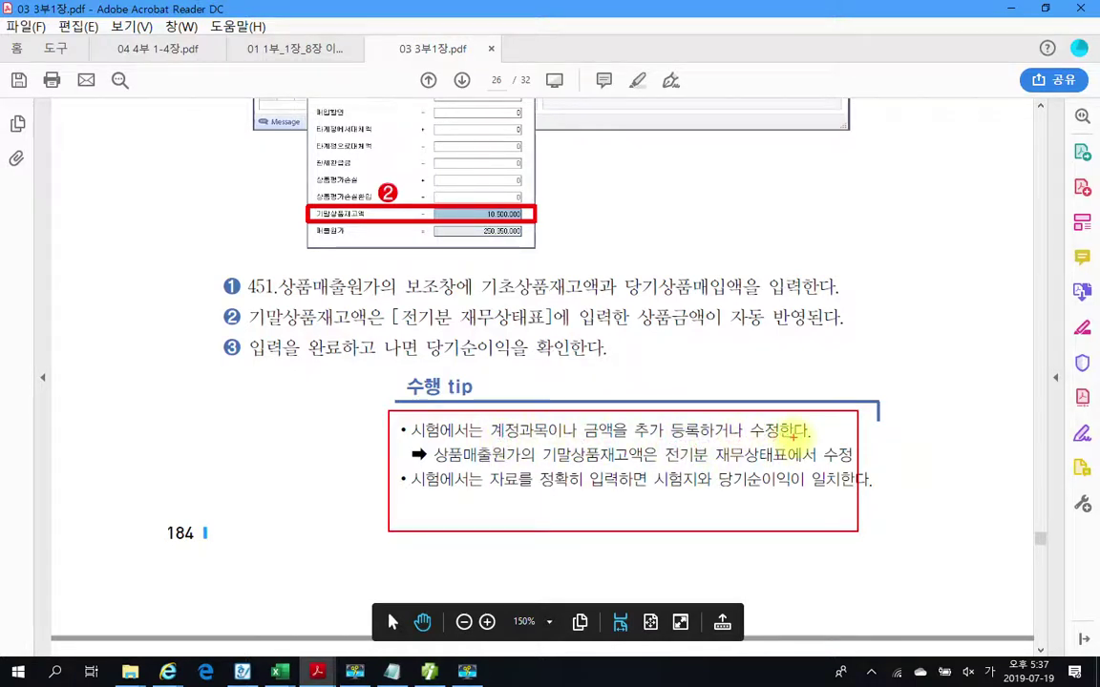
In the textbook, review the 수행 tip on 기말상품재고액 and 당기순이익, and read sections 04 전기분 원가명세서 and 05 전기분 이익잉여금처분계산서
left_click_drag(436, 469, 873, 468)
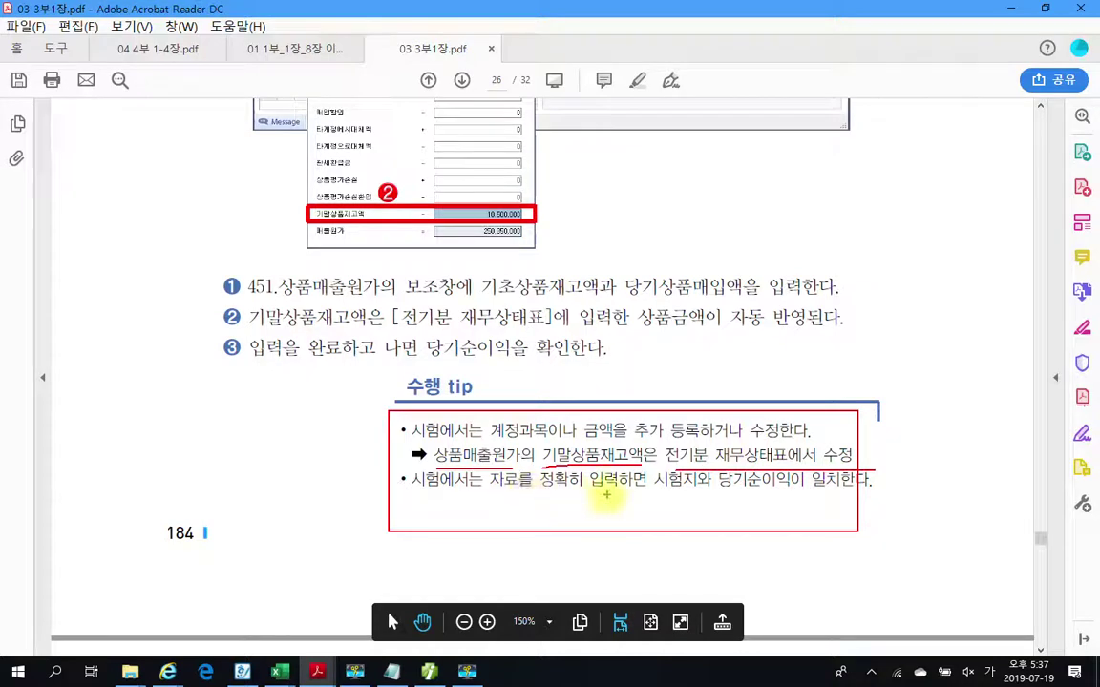
left_click_drag(717, 491, 803, 493)
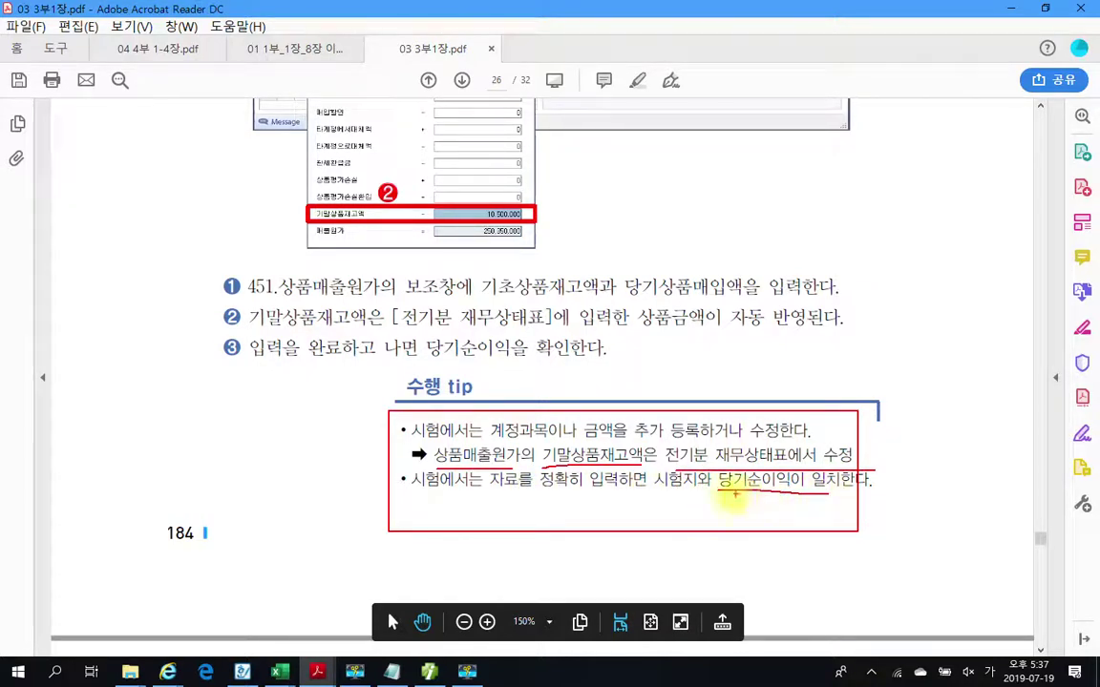
mouse_move(718, 492)
left_mouse_down()
mouse_move(769, 458)
mouse_move(808, 504)
left_mouse_up()
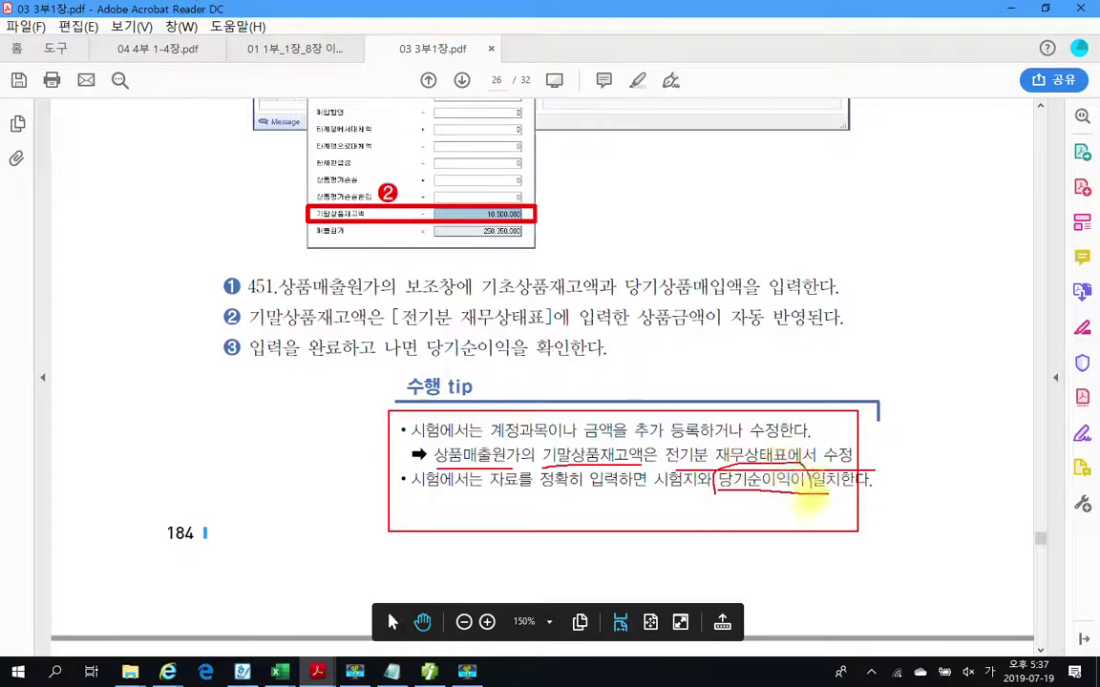
key("Escape")
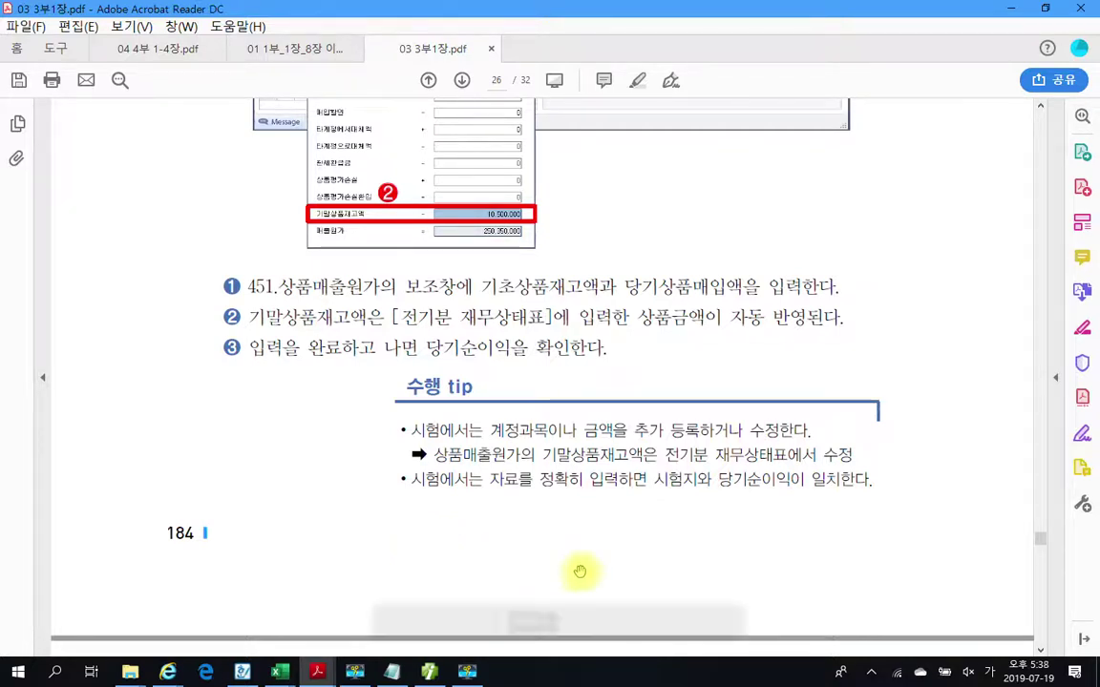
scroll(564, 482, "down", 10)
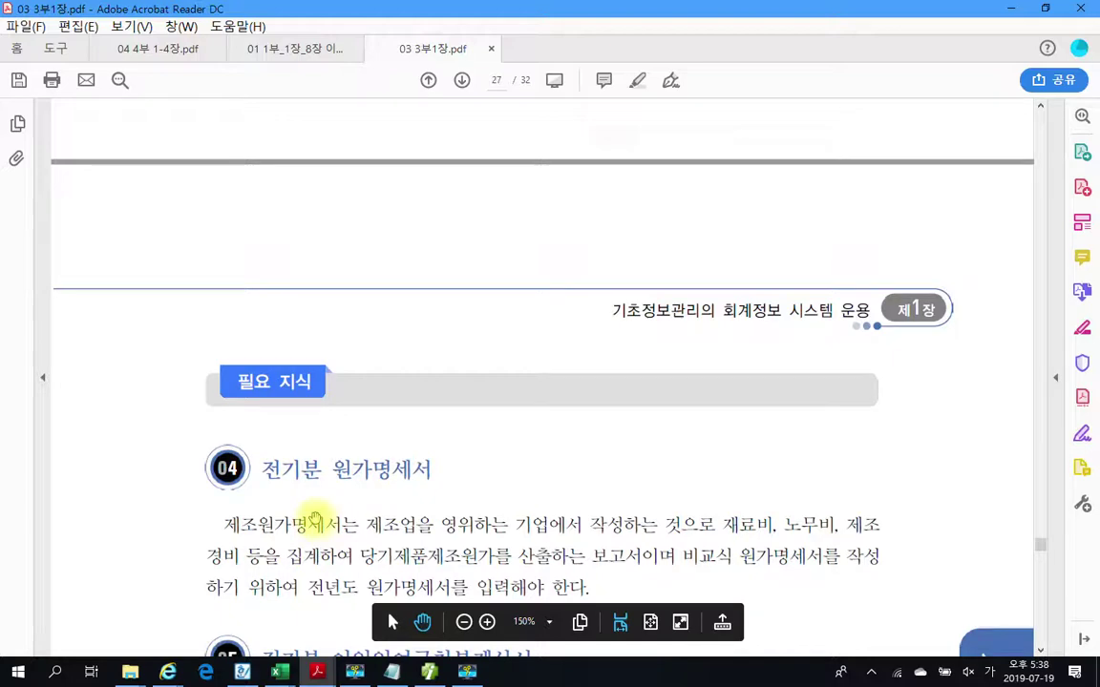
scroll(289, 463, "down", 2)
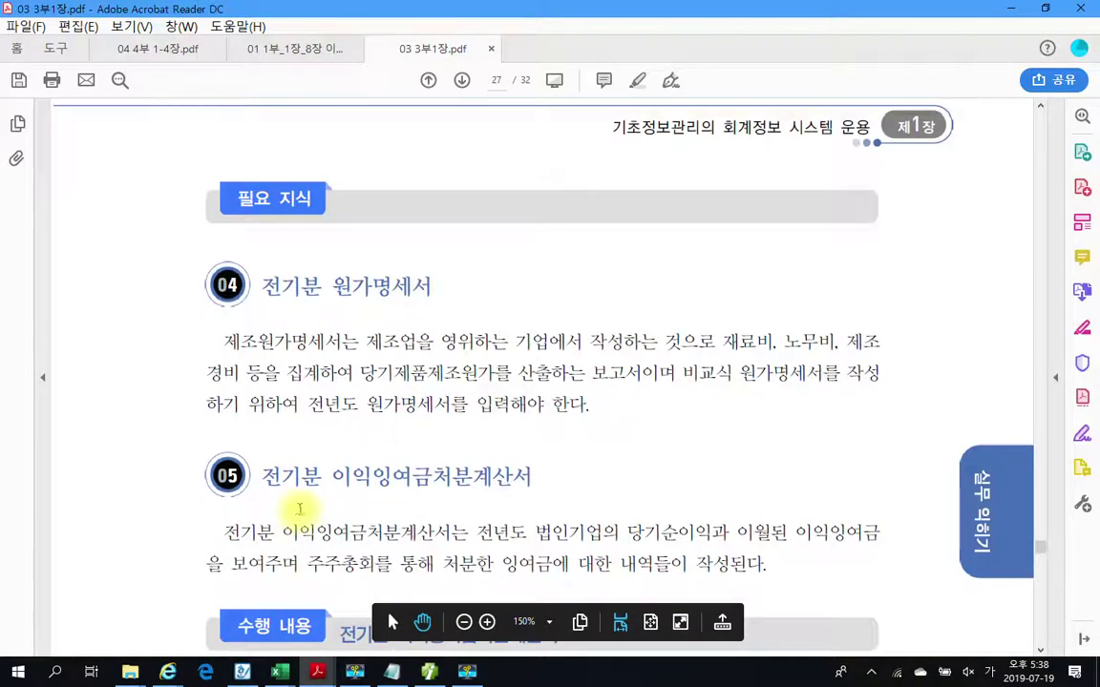
scroll(297, 535, "down", 1)
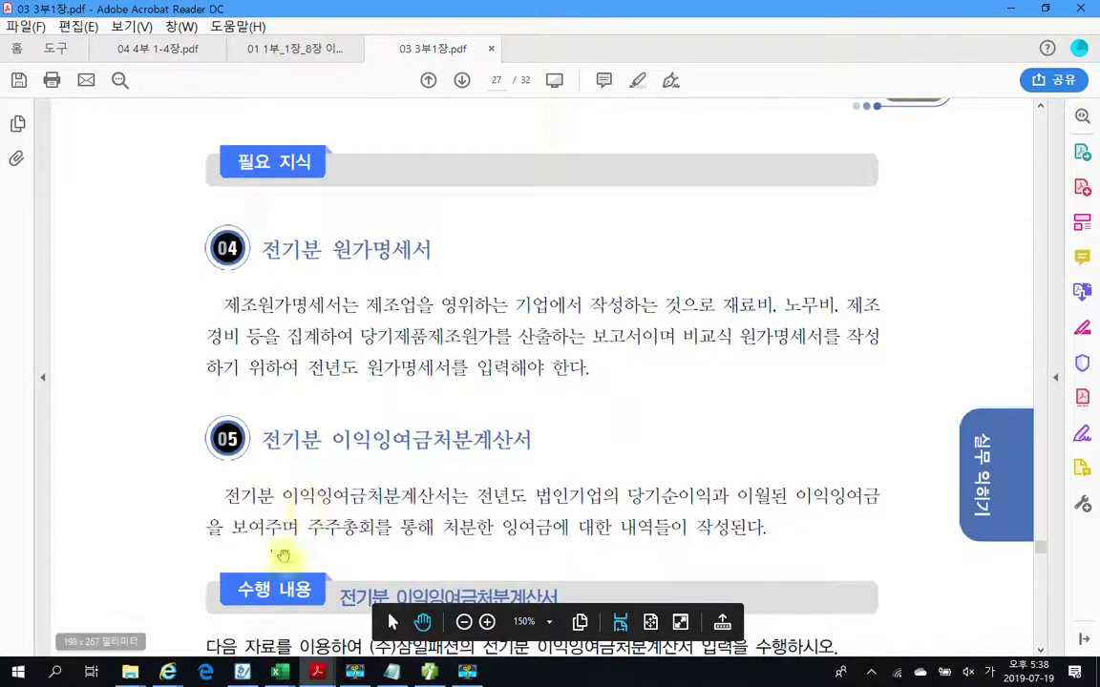
Switch to the accounting program, close 전기분 손익계산서, and open 전기분 원가명세서
left_click(429, 672)
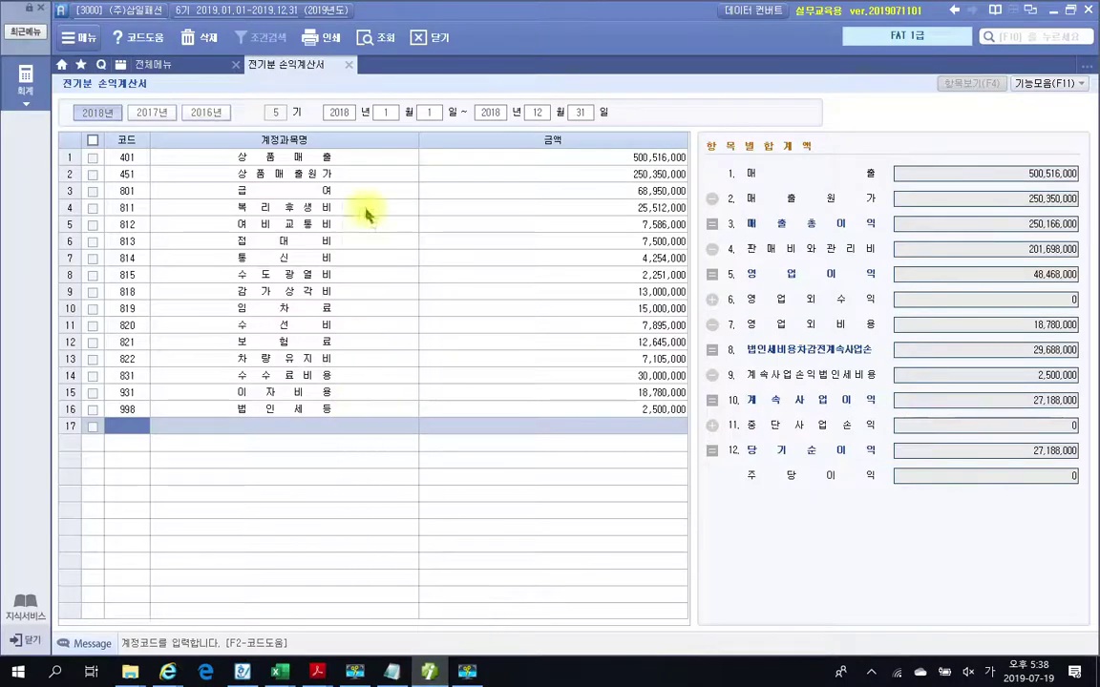
left_click(348, 65)
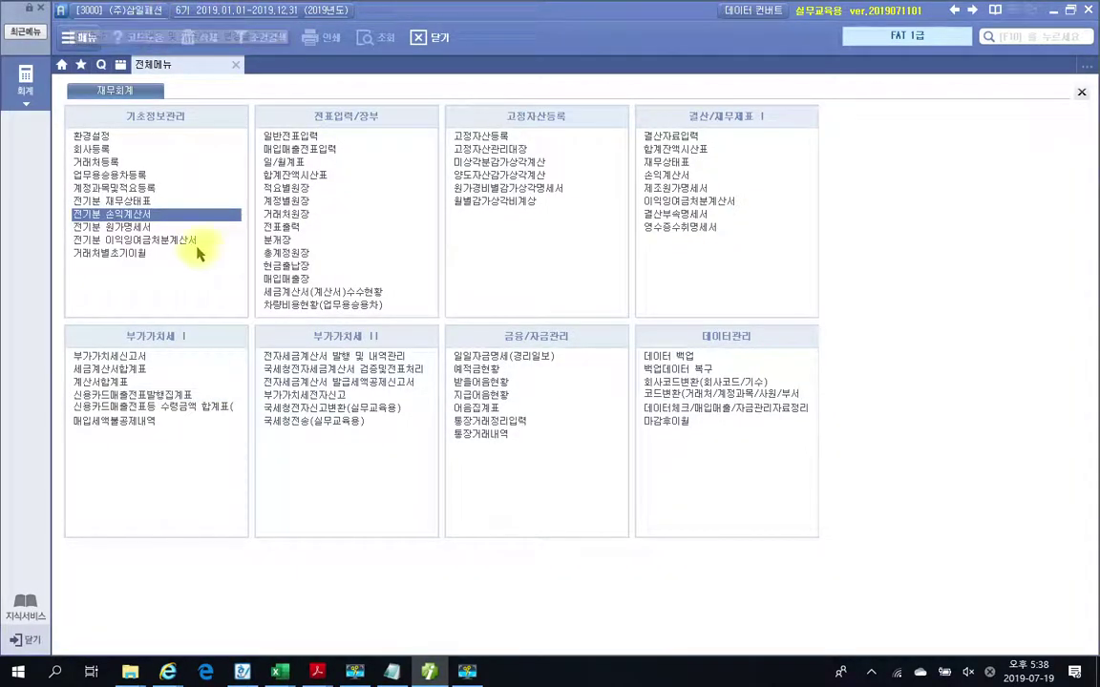
left_click(102, 228)
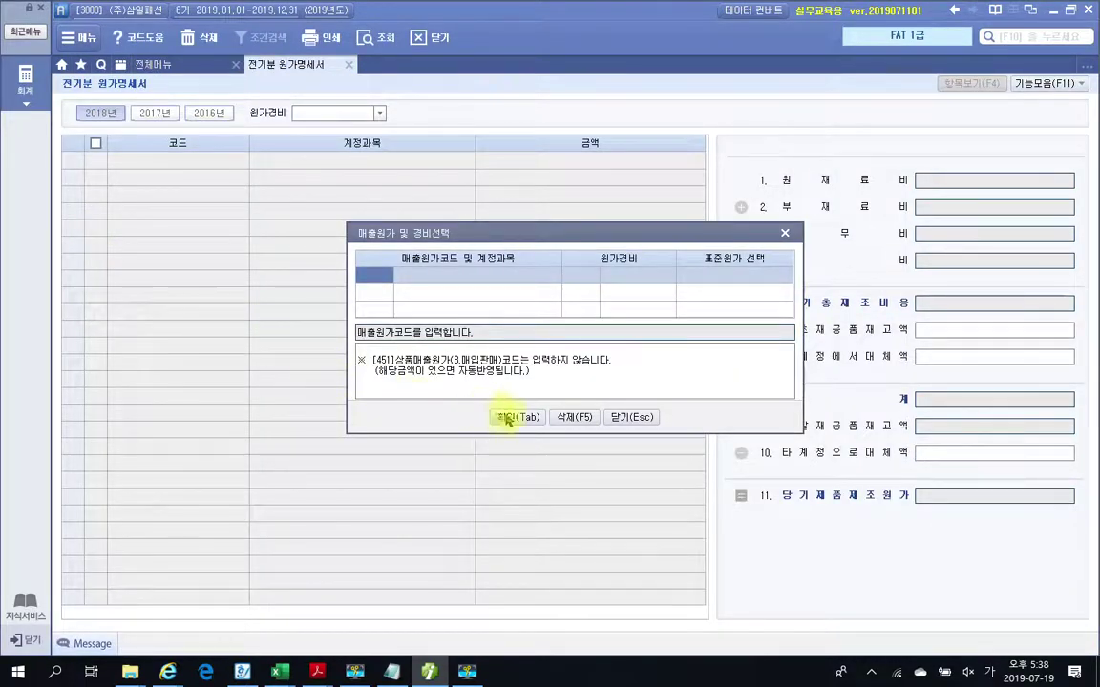
Try to confirm the 매출원가 및 경비선택 dialog, first with no cost code and again with 상품매출원가 (451)
left_click(508, 418)
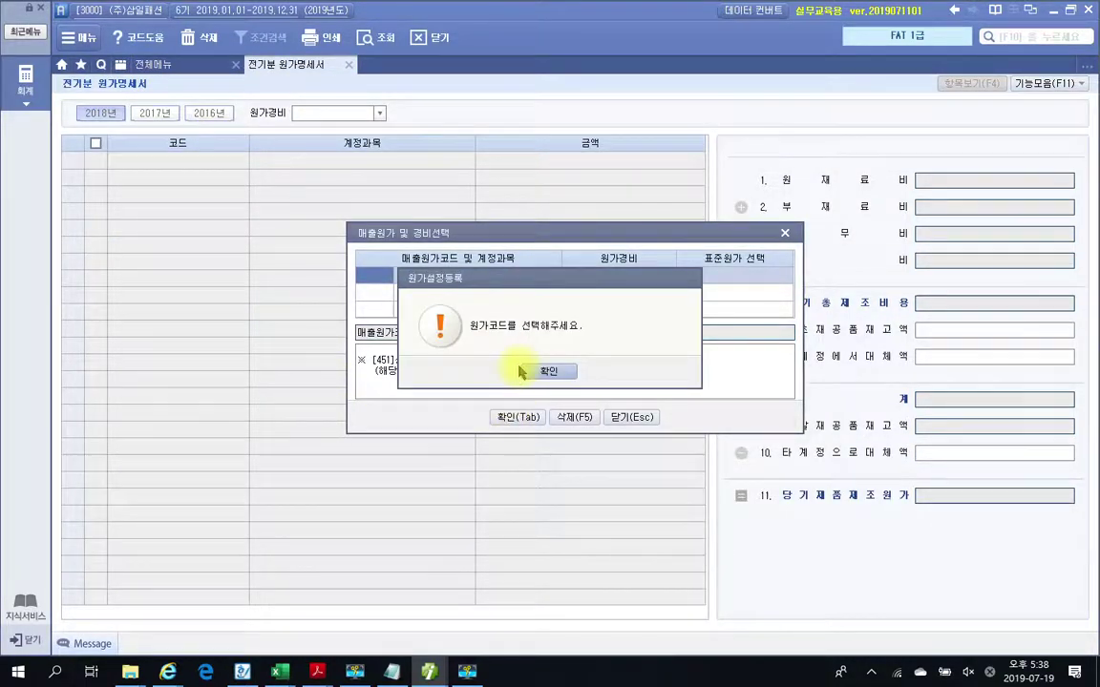
left_click(548, 372)
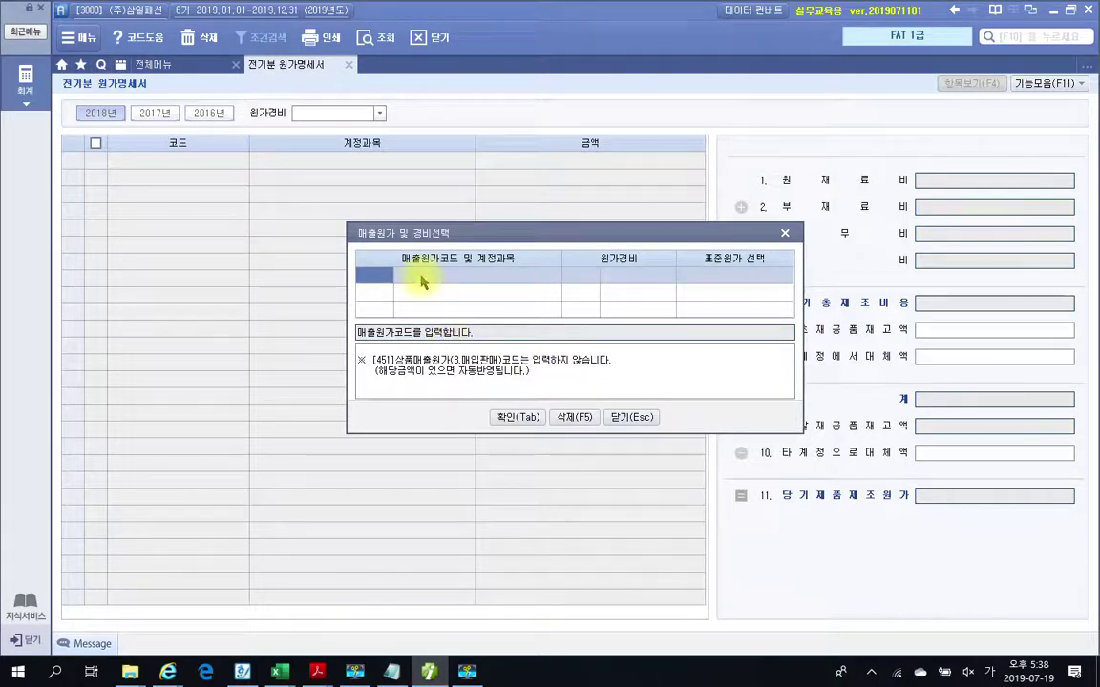
double_click(384, 281)
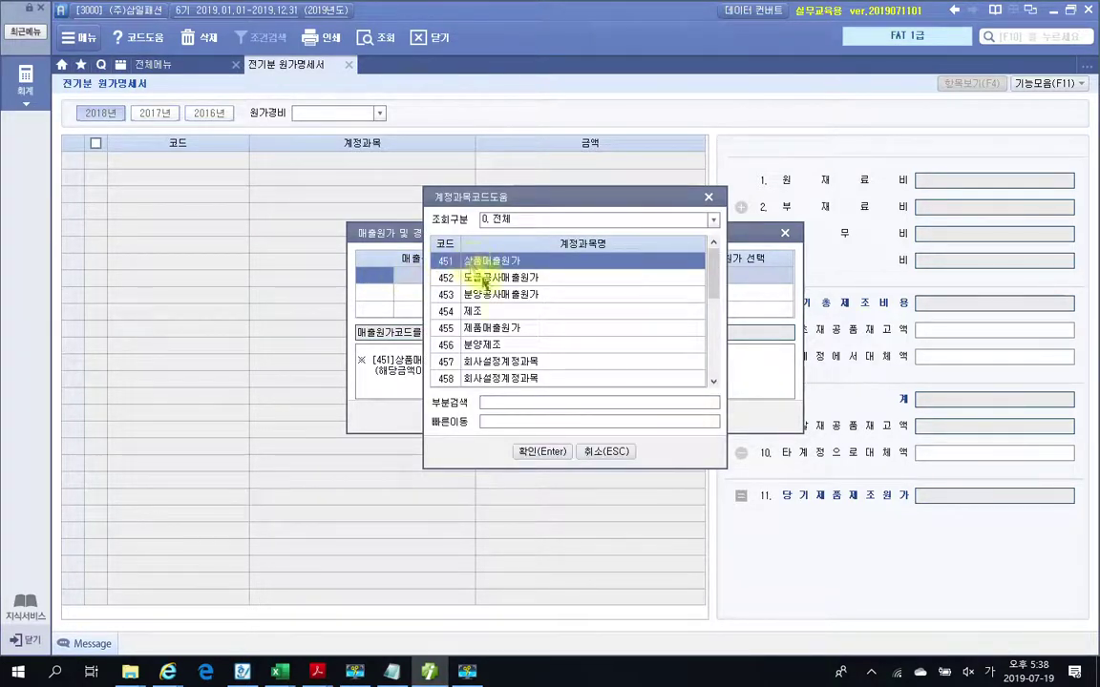
left_click(530, 452)
left_click(513, 420)
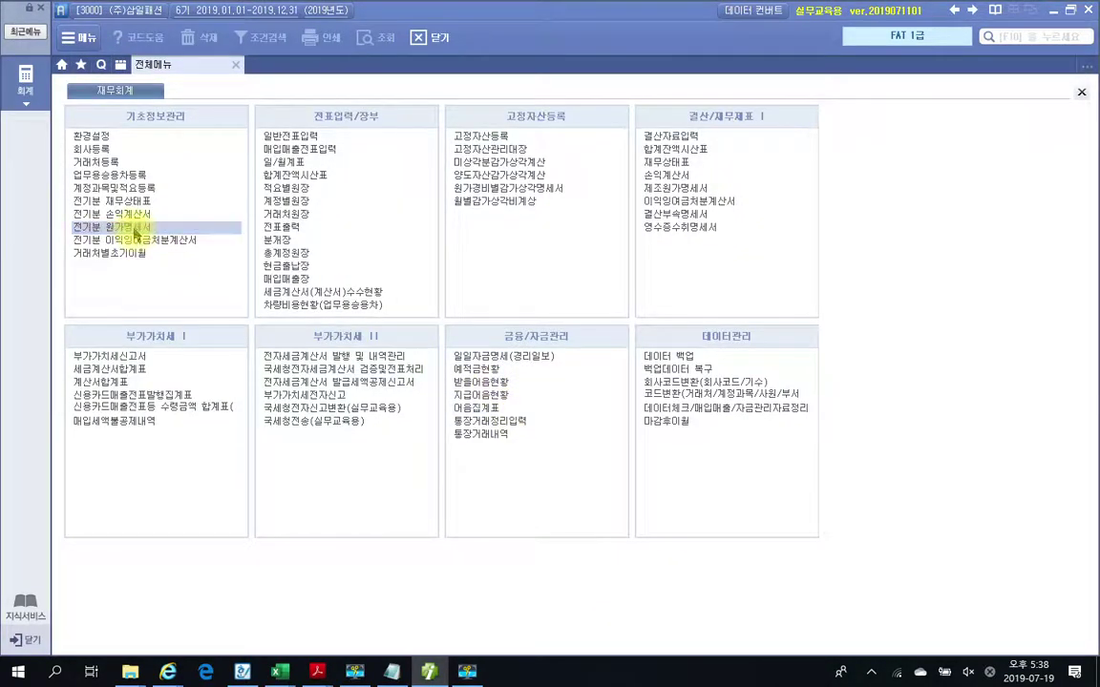
Reopen 전기분 원가명세서 and try to confirm 제품매출원가 (455) as the cost-of-sales code in the 매출원가 및 경비선택 dialog
left_click(135, 227)
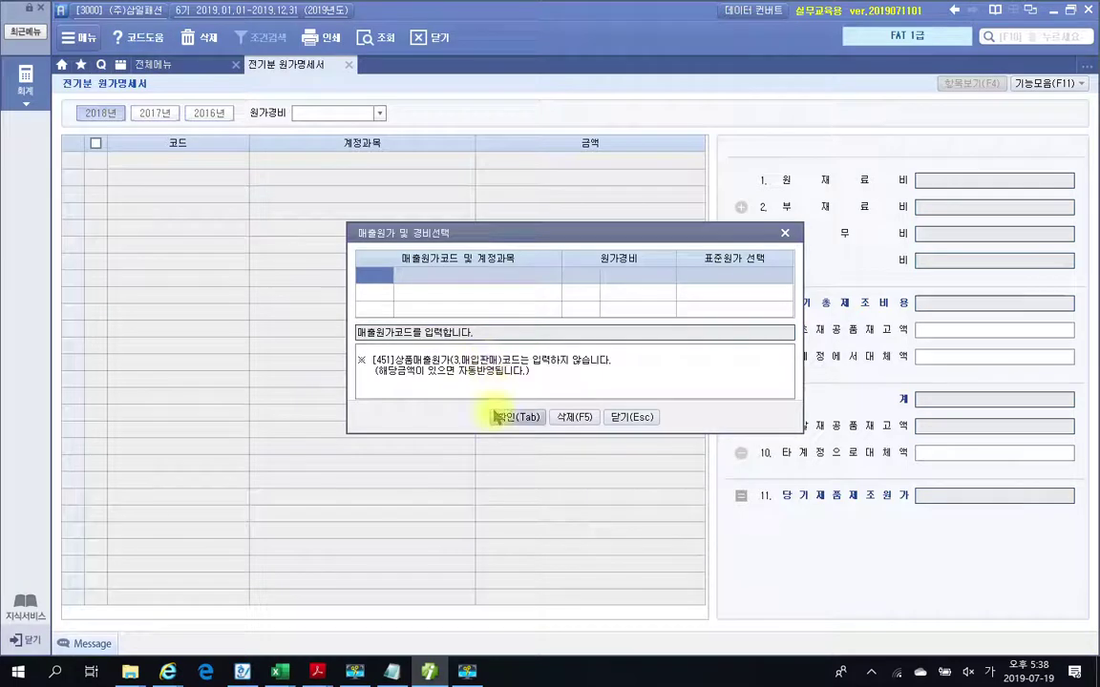
left_click(501, 418)
left_click(537, 378)
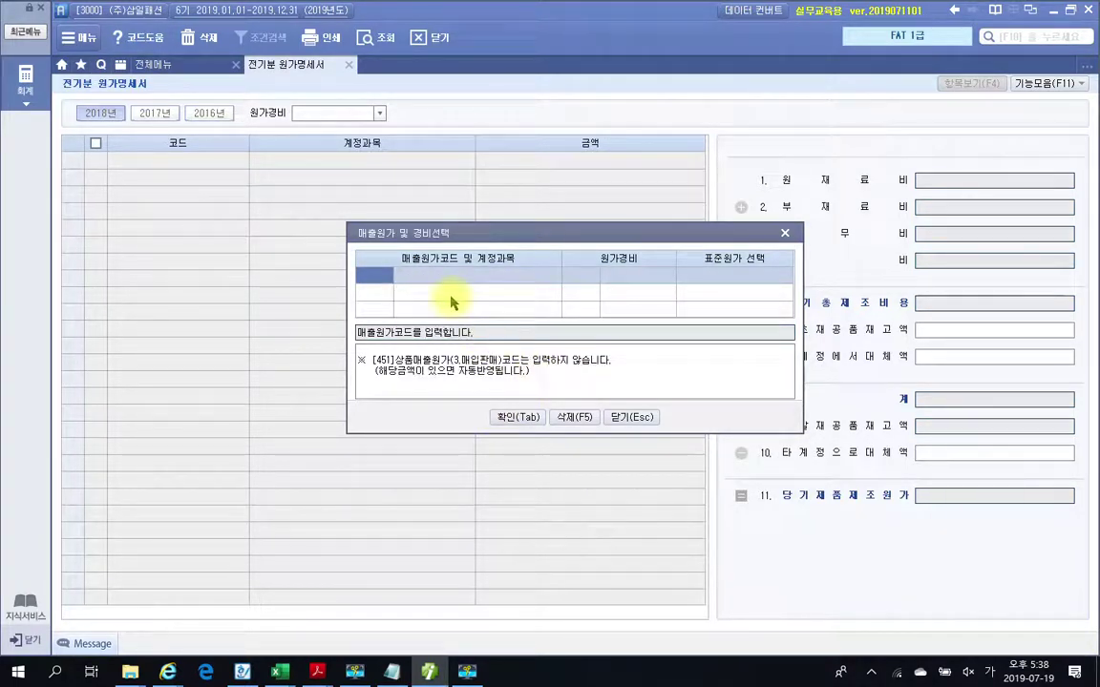
double_click(378, 281)
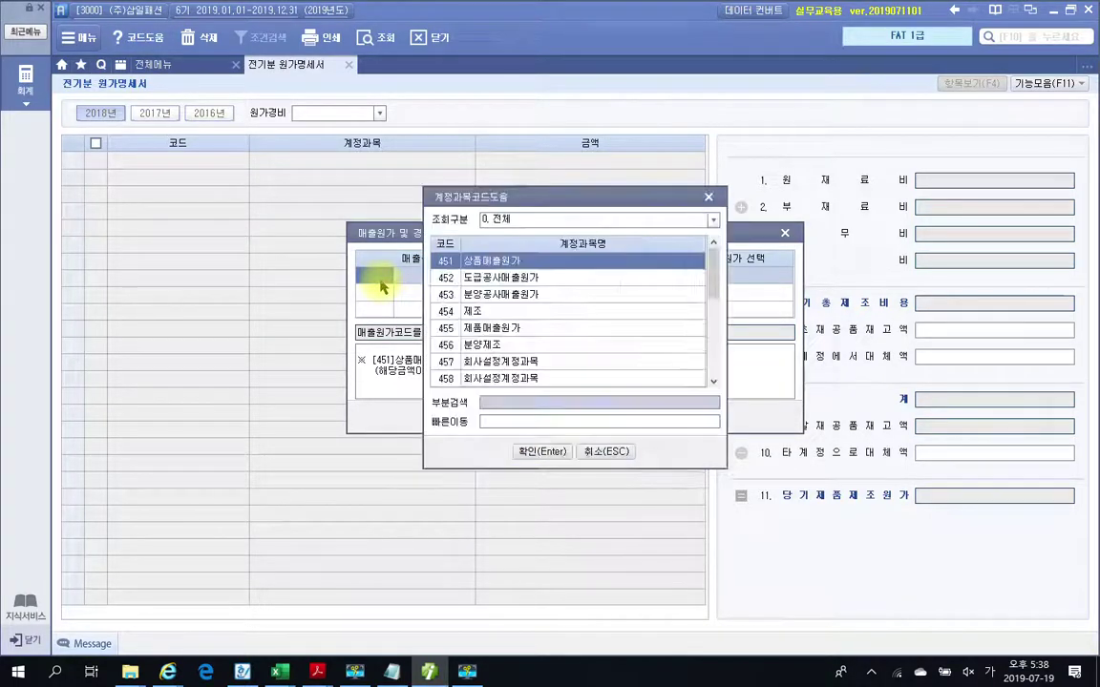
left_click(493, 332)
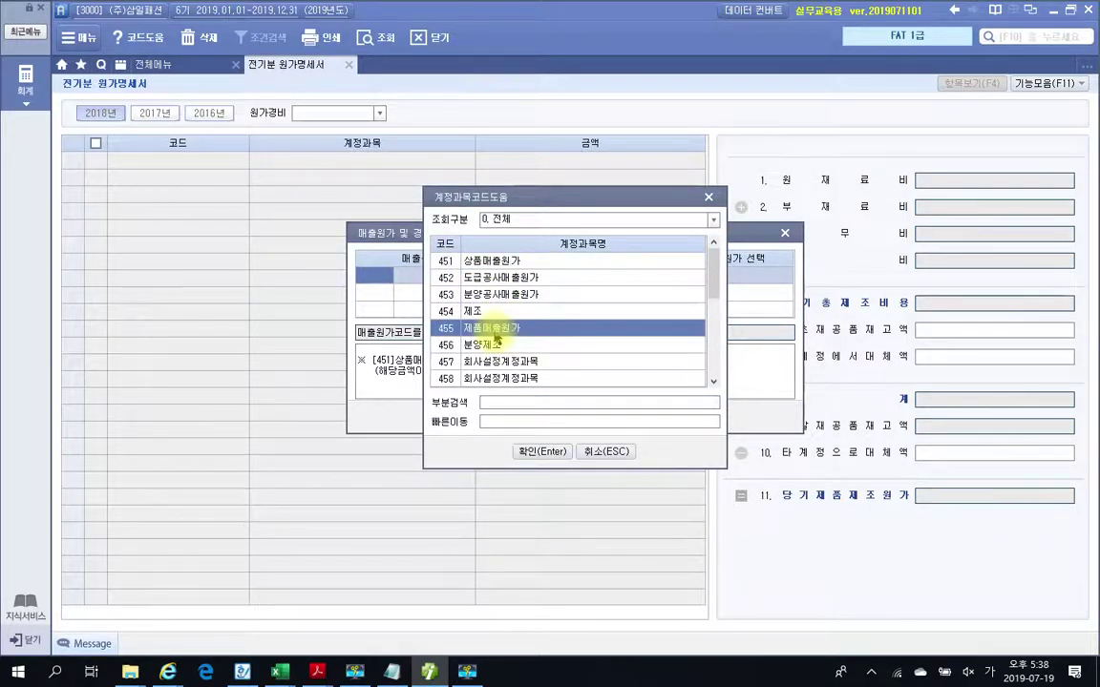
left_click(528, 452)
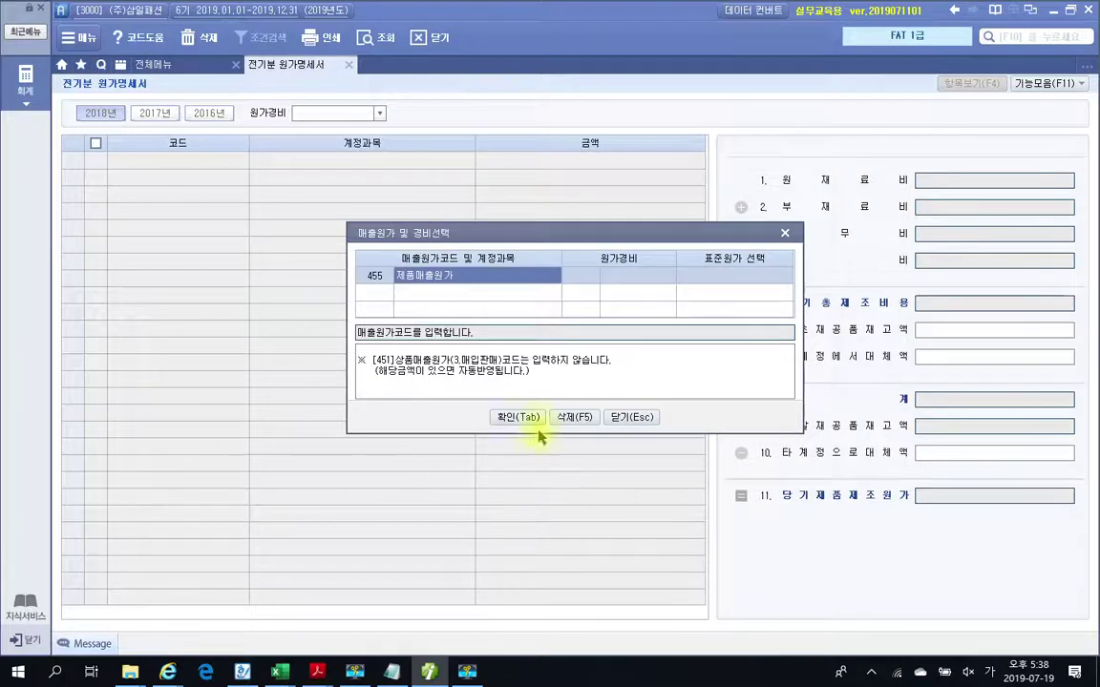
left_click(518, 417)
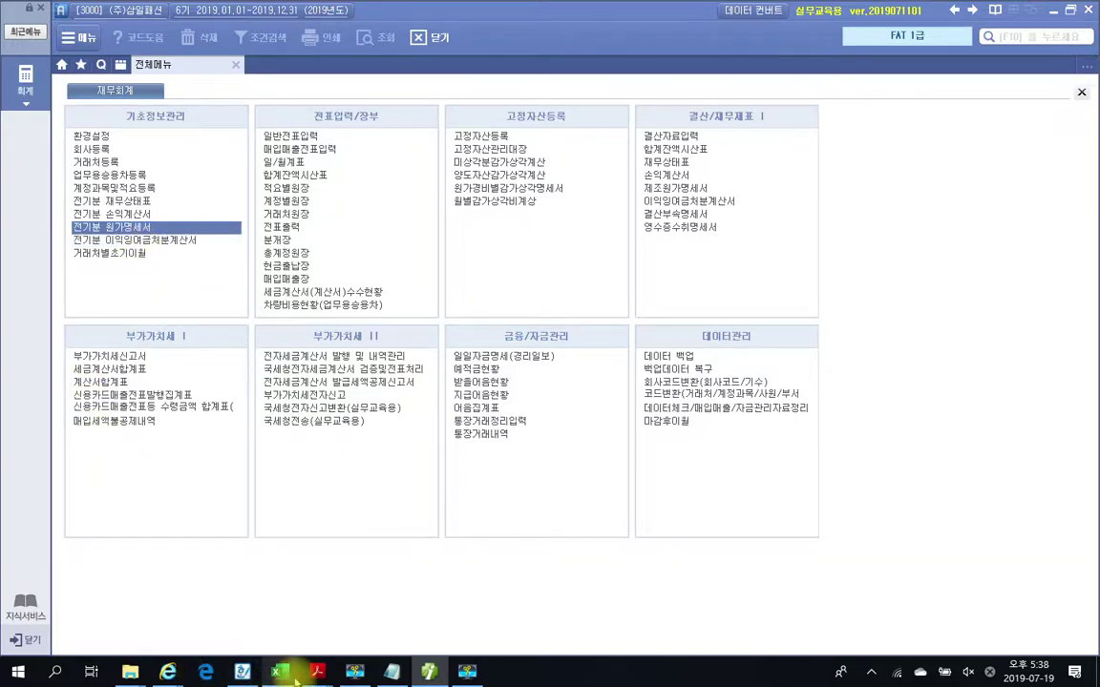
Switch back to the 03 3부1장.pdf textbook and examine the section 05 전기분 이익잉여금처분계산서 heading
mouse_move(317, 674)
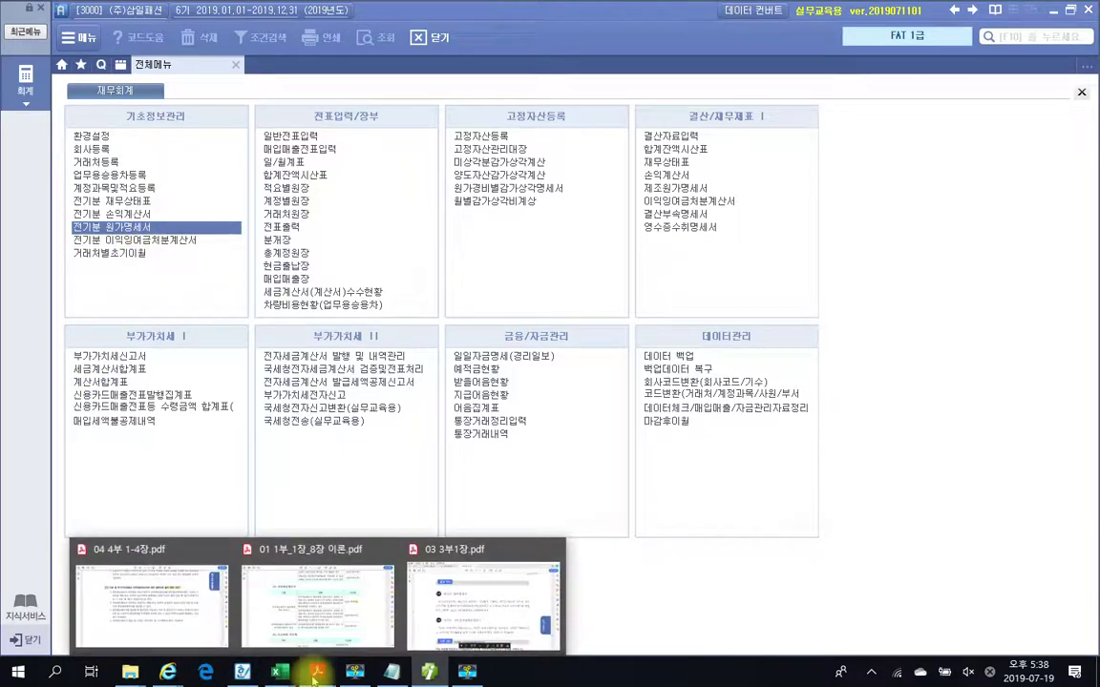
left_click(479, 635)
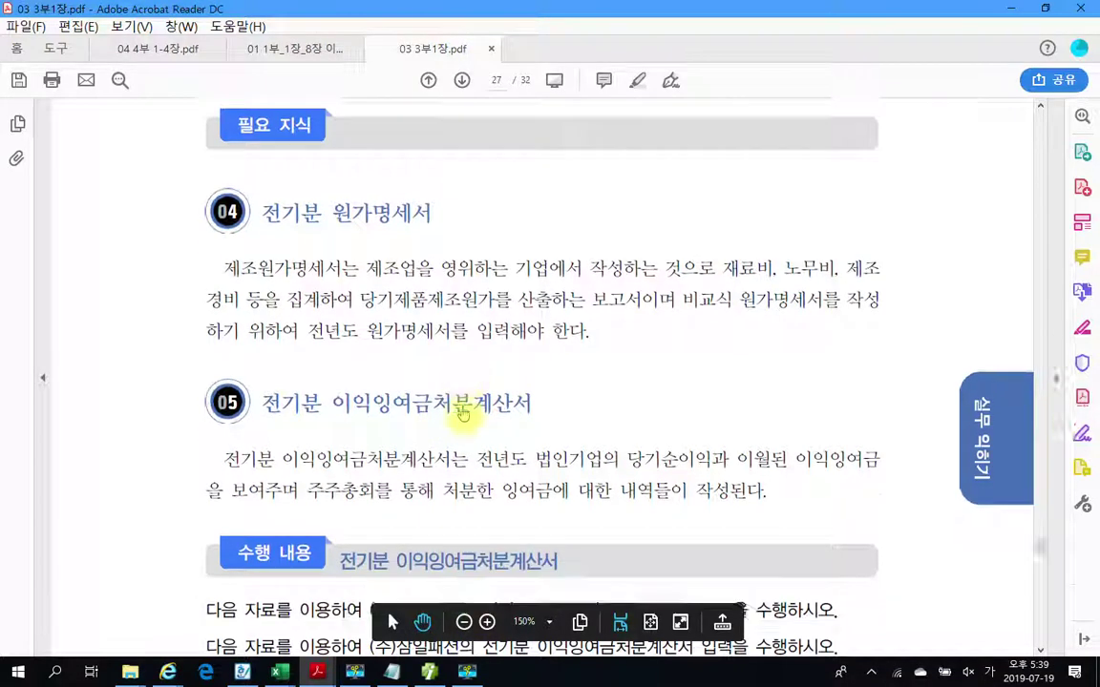
scroll(441, 441, "down", 5)
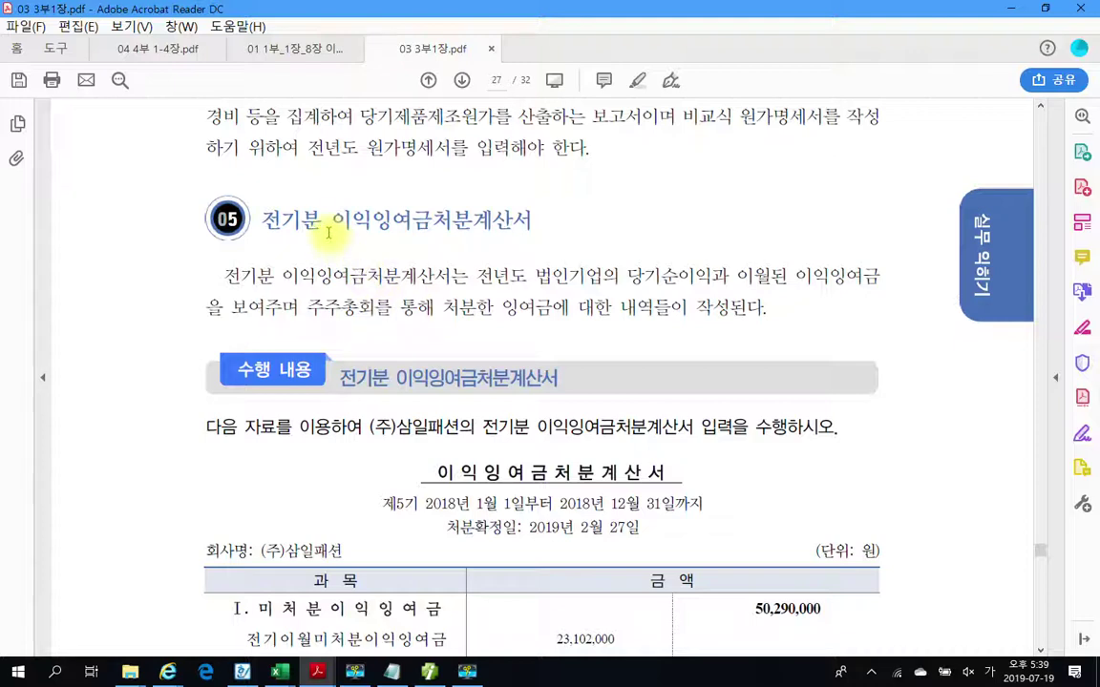
mouse_move(328, 192)
left_mouse_down()
mouse_move(393, 233)
mouse_move(611, 236)
left_mouse_up()
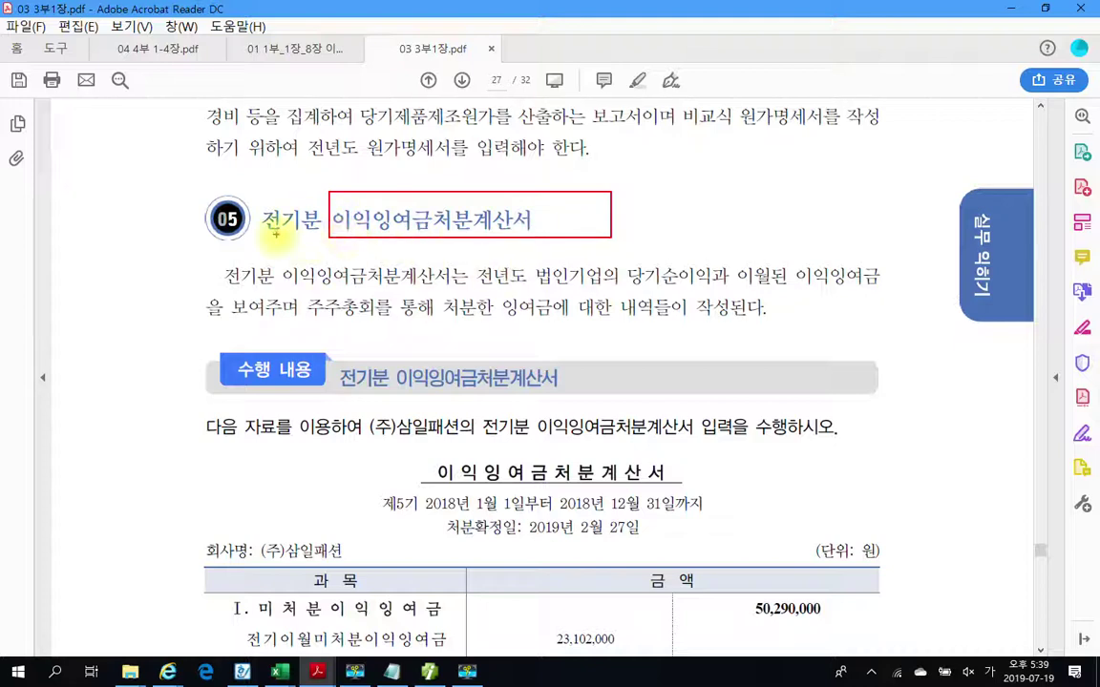
left_click_drag(262, 234, 321, 233)
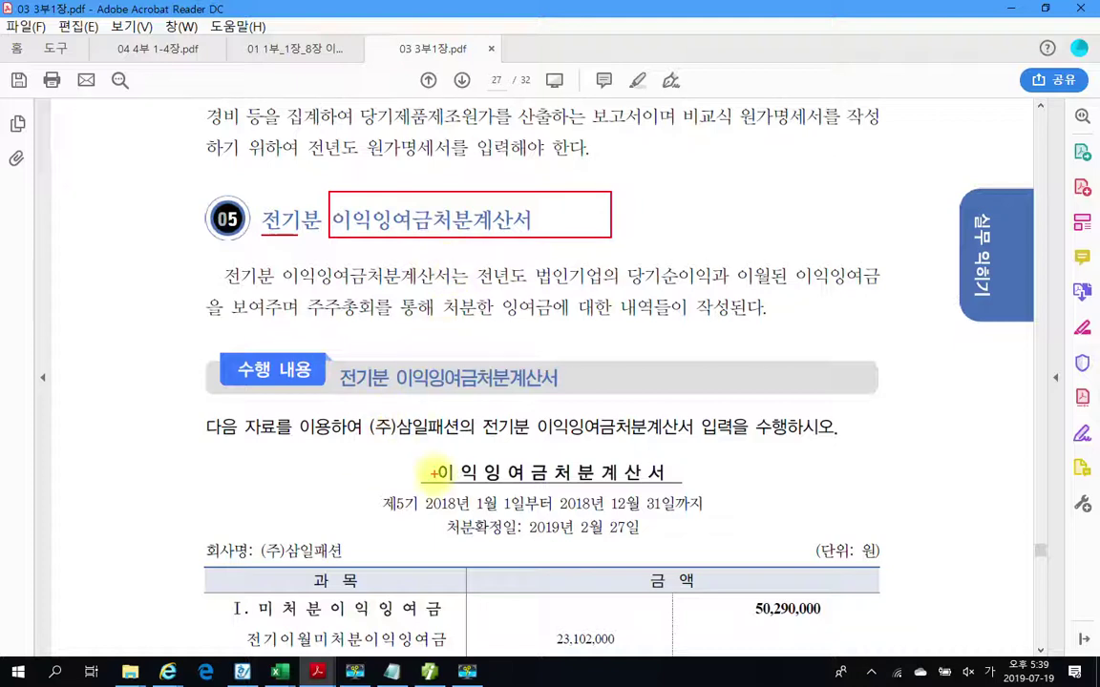
Examine the title and 처분확정일 of the textbook's 이익잉여금처분계산서, relating that date to the 전기분 heading
mouse_move(423, 472)
left_mouse_down()
mouse_move(662, 475)
mouse_move(621, 459)
mouse_move(426, 464)
left_mouse_up()
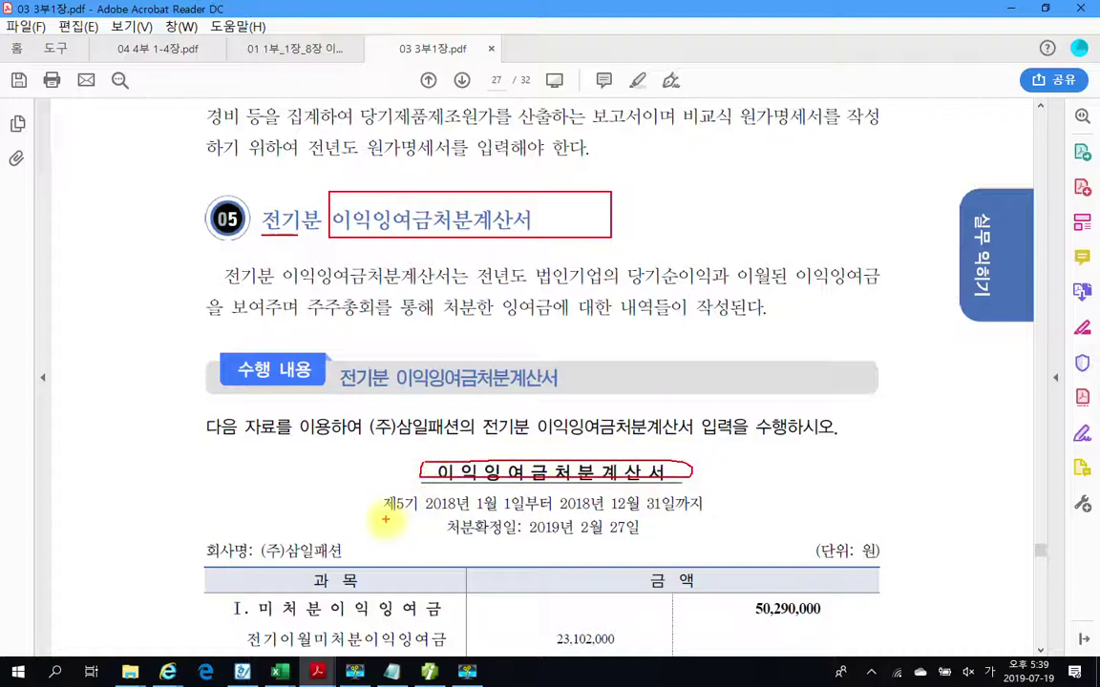
mouse_move(531, 537)
left_mouse_down()
mouse_move(632, 538)
mouse_move(653, 523)
left_mouse_up()
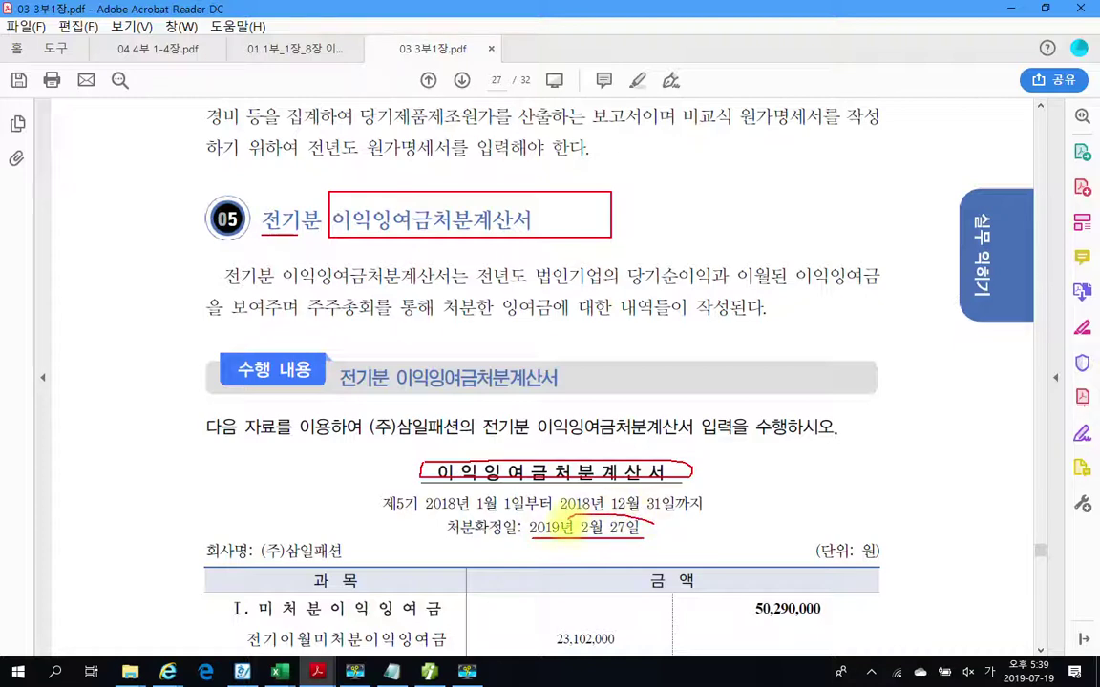
left_click_drag(563, 525, 645, 531)
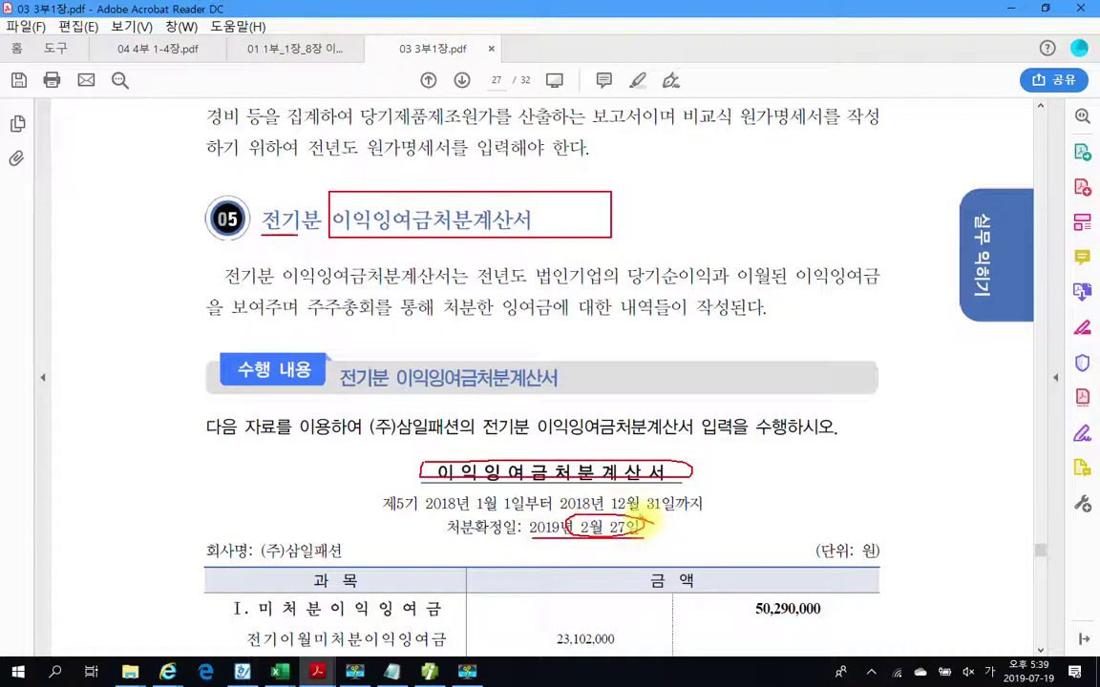
left_click_drag(447, 540, 511, 537)
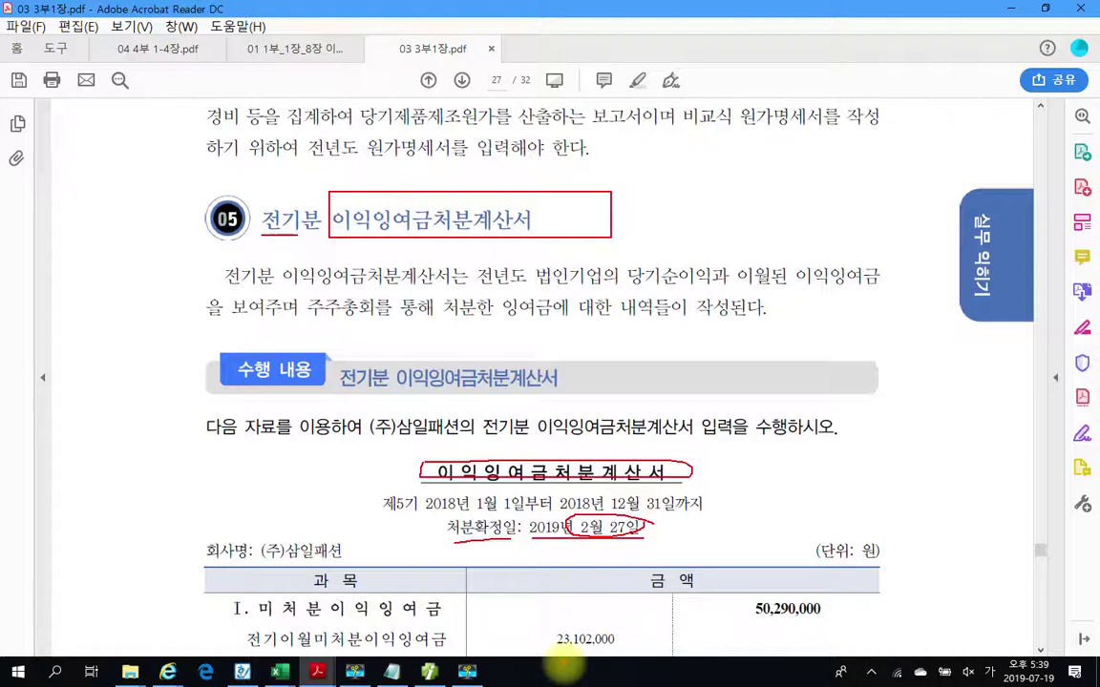
left_click_drag(620, 509, 657, 540)
left_click_drag(286, 197, 342, 244)
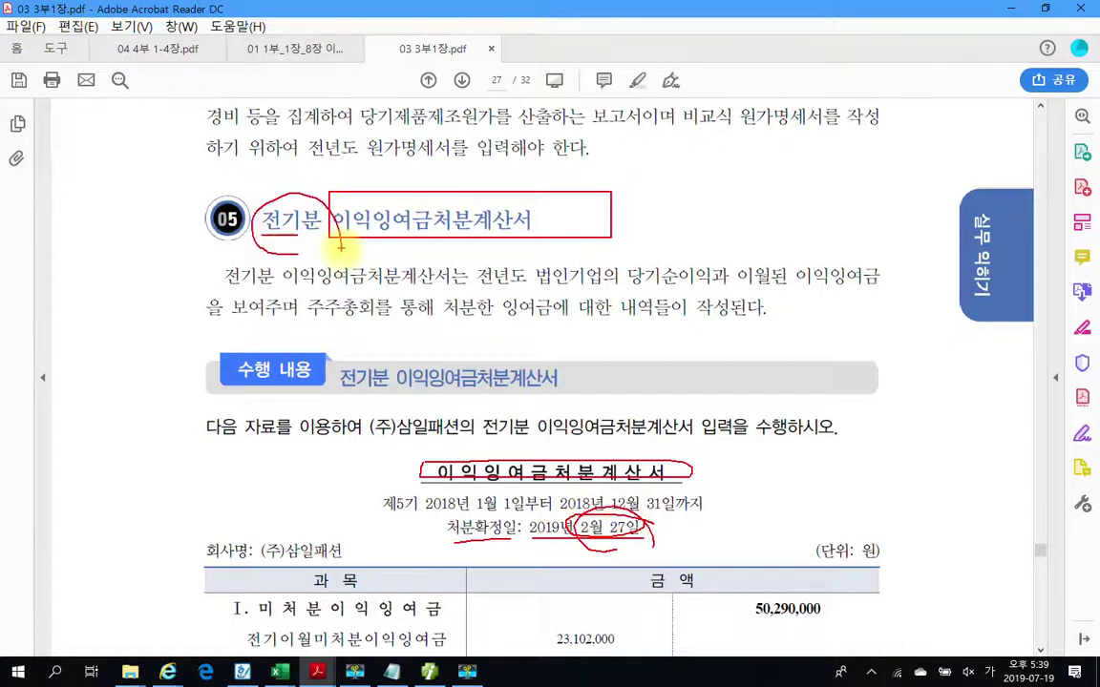
left_click_drag(139, 282, 113, 351)
left_click_drag(98, 323, 77, 401)
left_click_drag(127, 346, 127, 377)
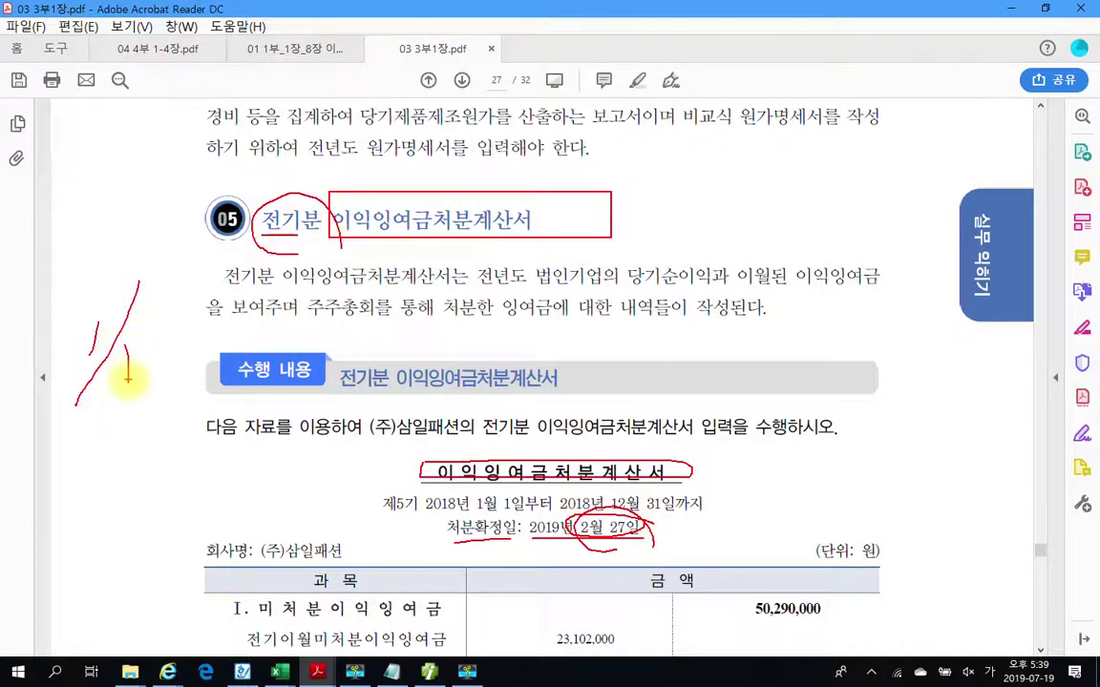
left_click_drag(626, 498, 642, 527)
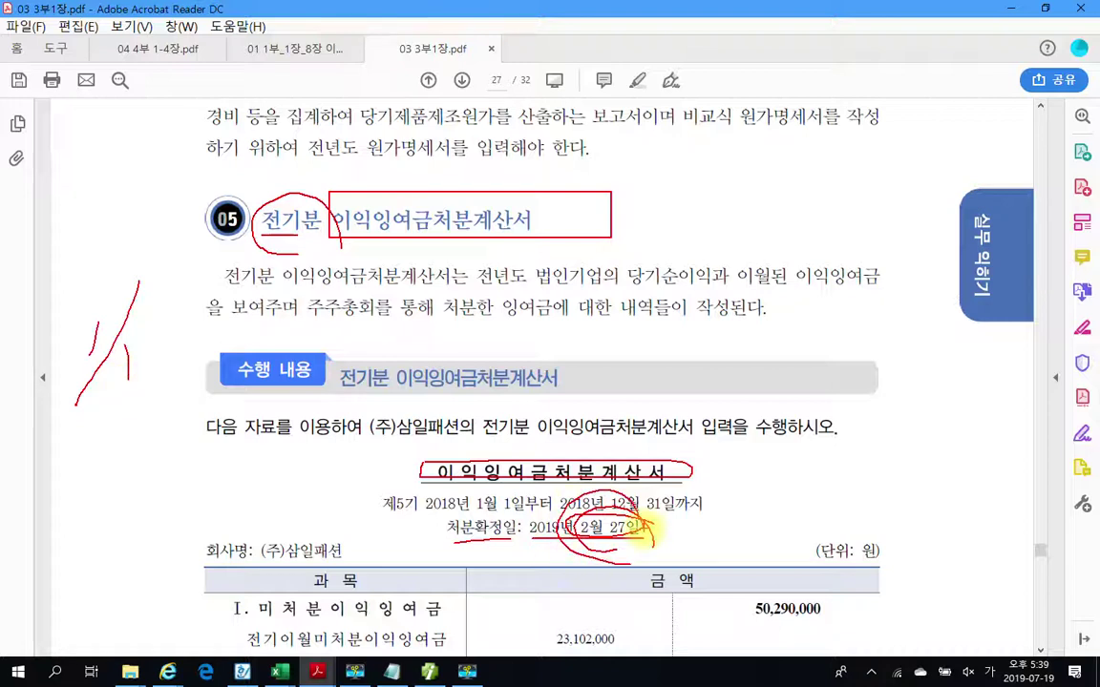
key("Escape")
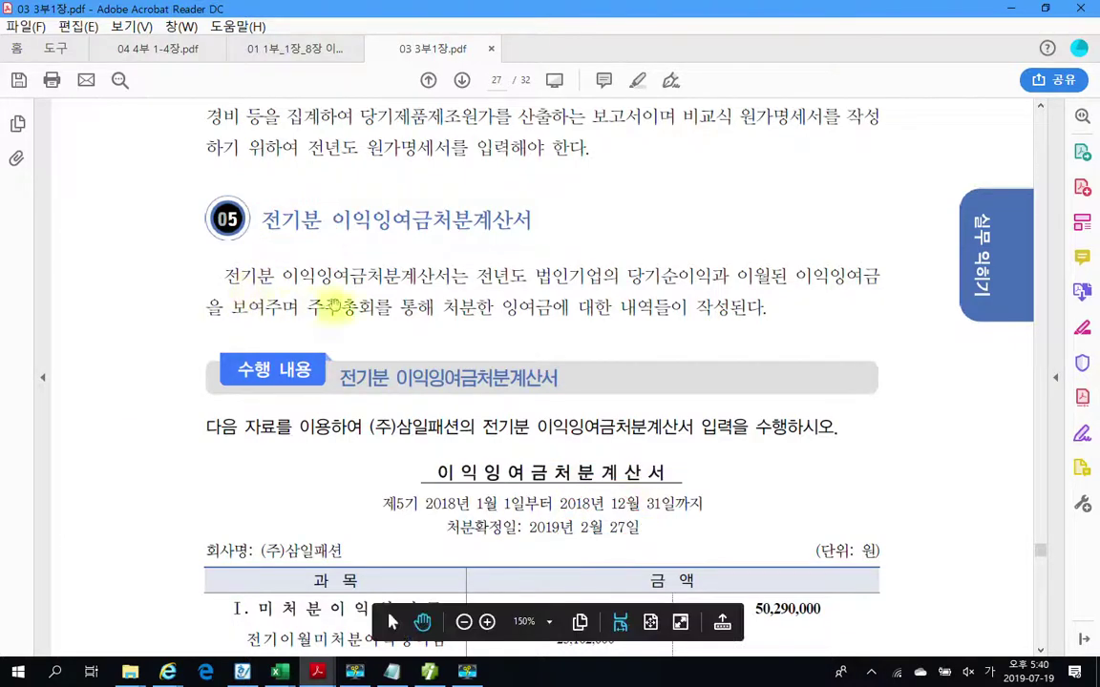
Examine the 이익잉여금처분계산서 exercise instruction and the items and amounts in its table
double_click(559, 425)
scroll(553, 405, "down", 3)
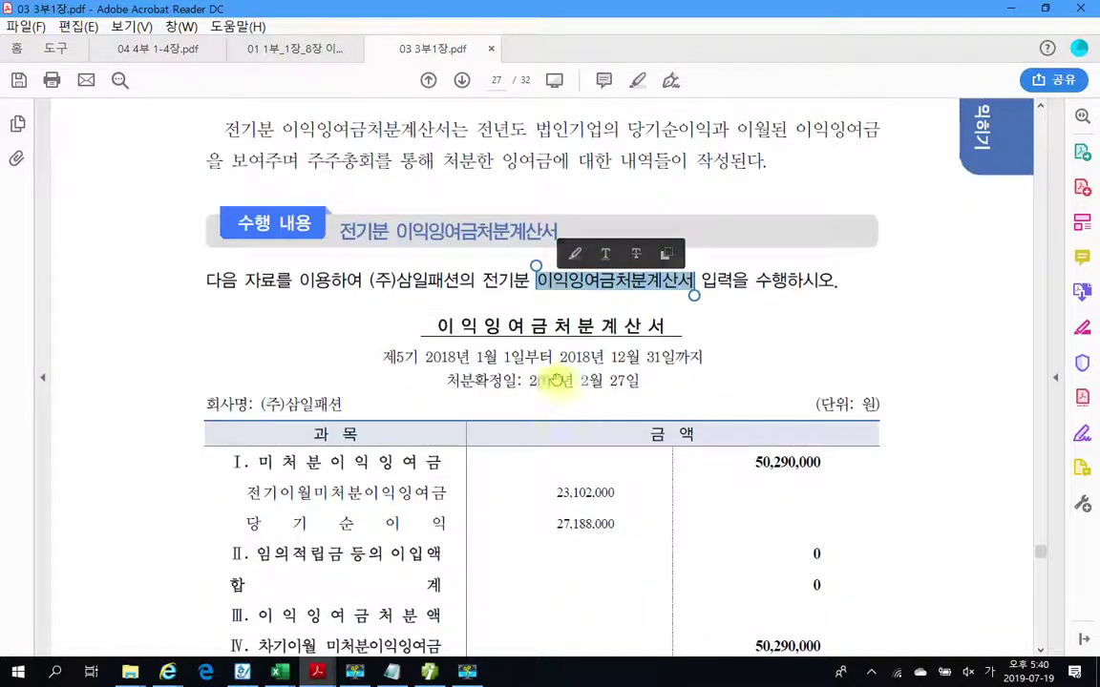
scroll(775, 351, "down", 2)
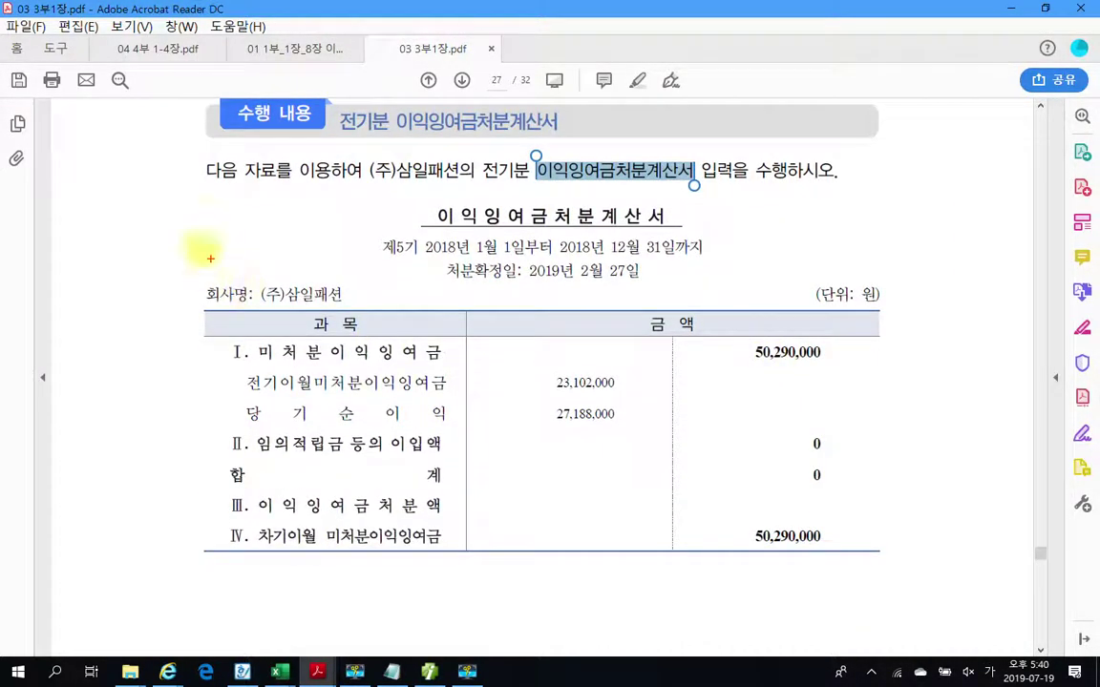
Switch from the textbook's table to the accounting program and open 전기분 이익잉여금처분계산서
mouse_move(158, 186)
left_mouse_down()
mouse_move(551, 380)
mouse_move(947, 616)
left_mouse_up()
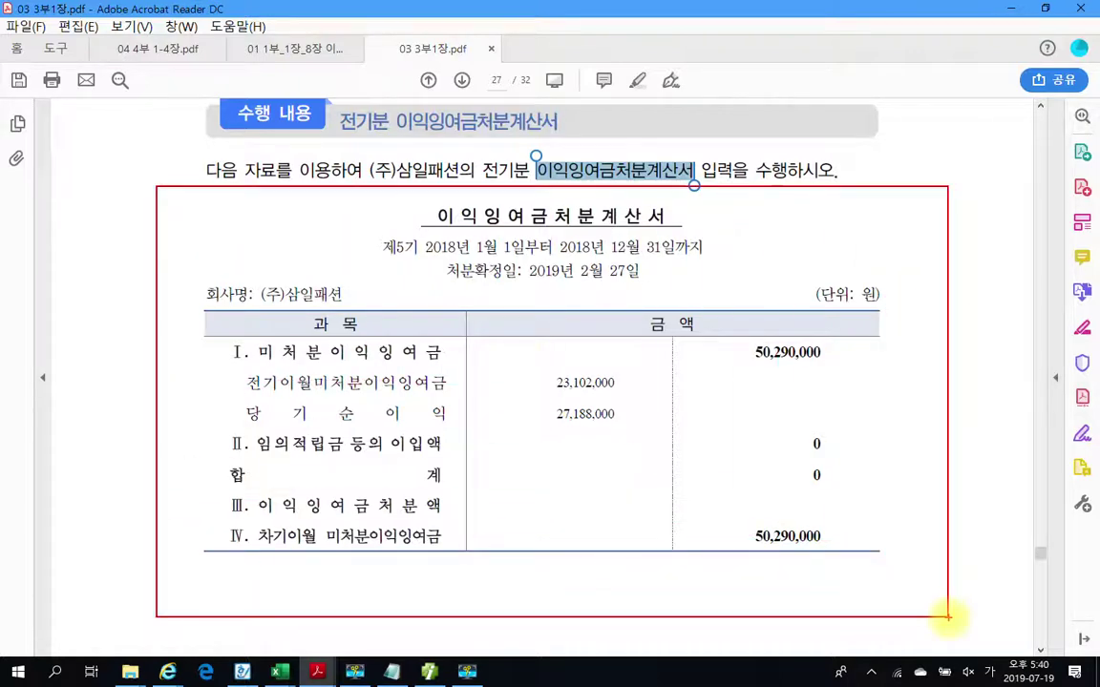
key("Escape")
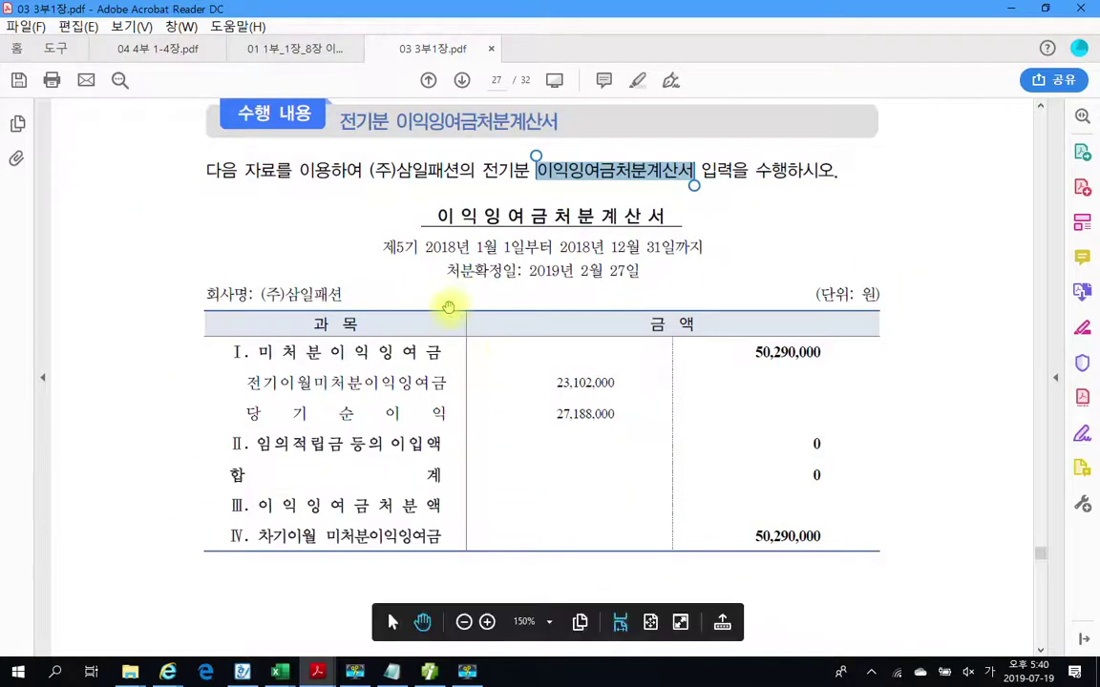
left_click(429, 672)
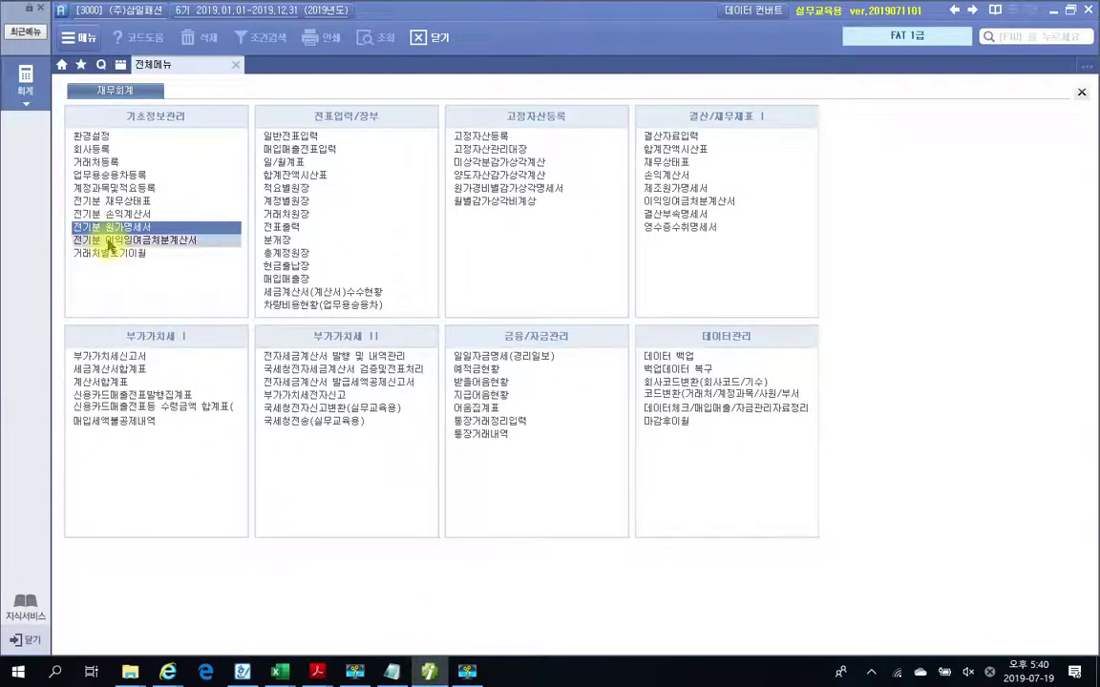
left_click(159, 246)
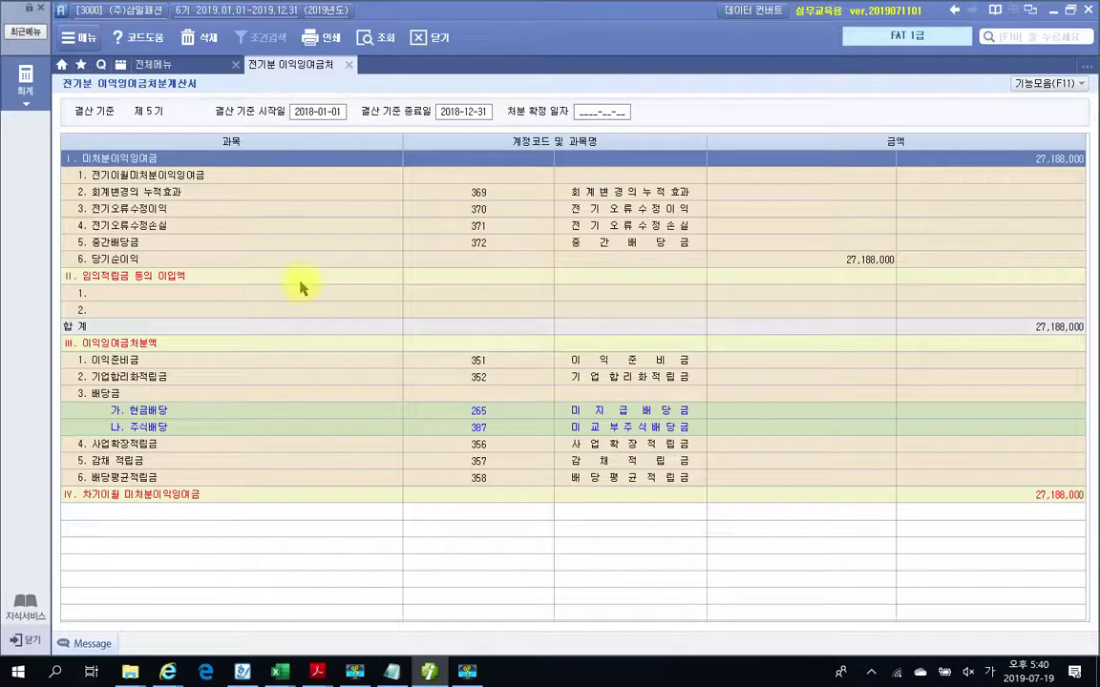
Examine the 당기순이익 row and its amount in the 전기분 이익잉여금처분계산서
left_click(778, 263)
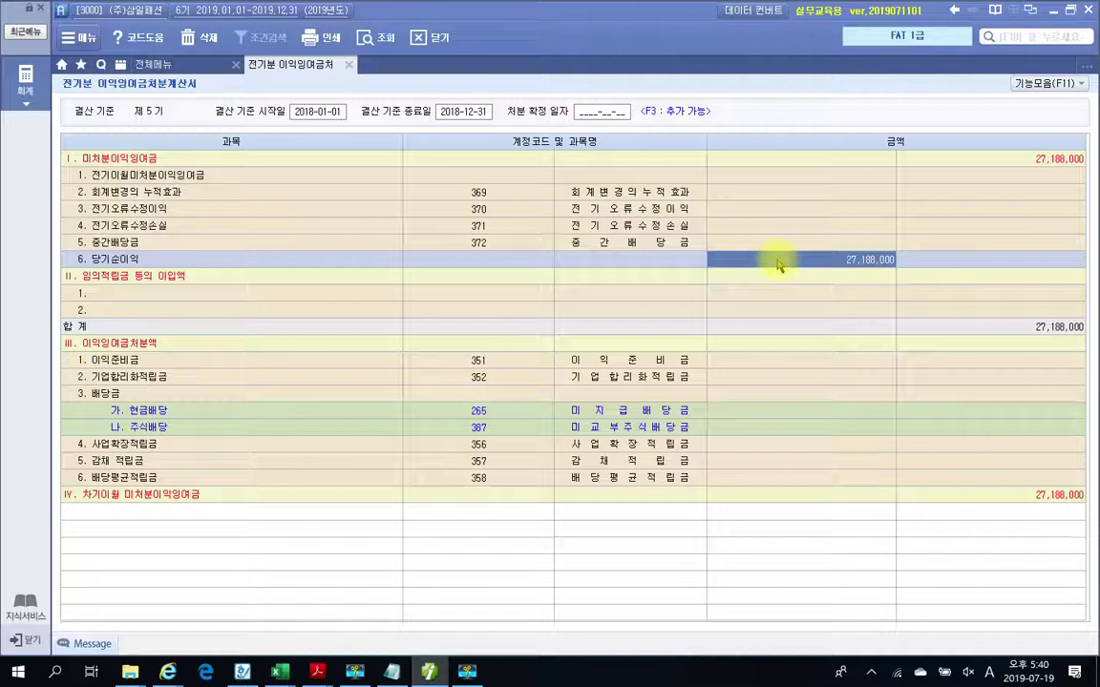
mouse_move(855, 288)
left_mouse_down()
mouse_move(816, 250)
mouse_move(914, 301)
left_mouse_up()
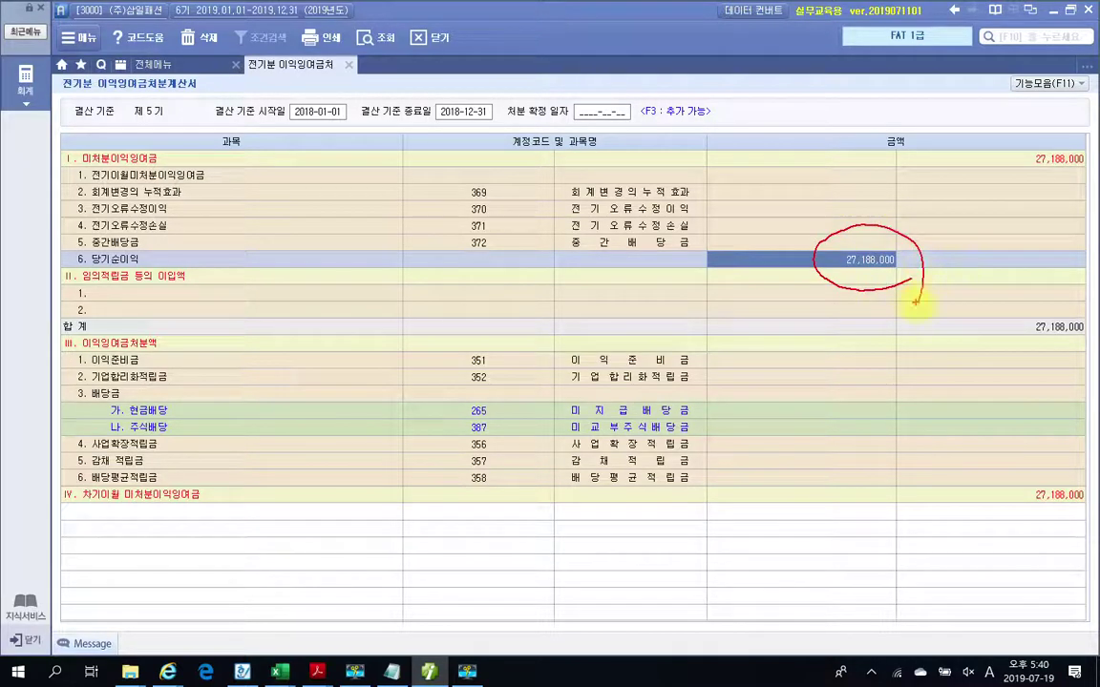
left_click_drag(76, 267, 171, 274)
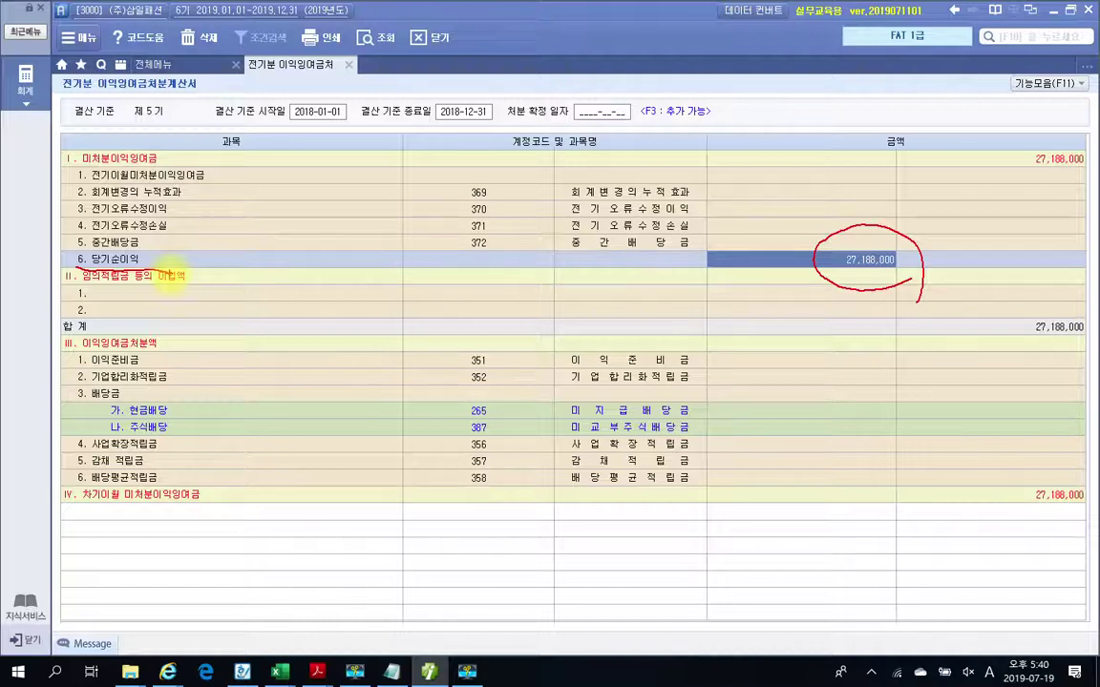
key("Escape")
key("super+a")
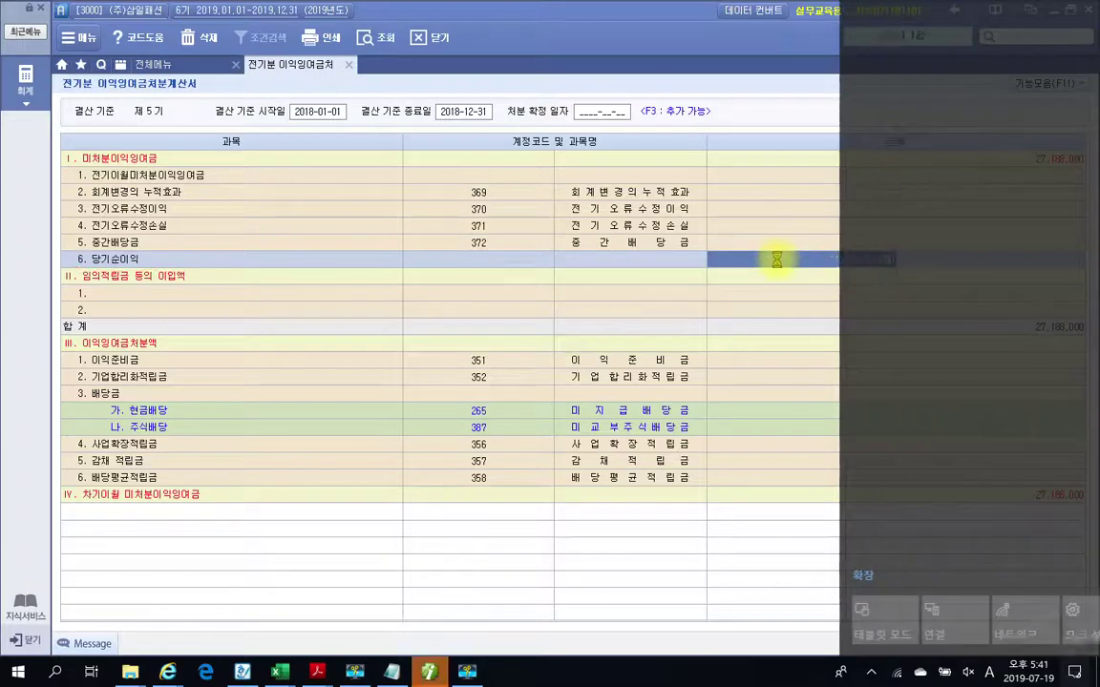
Compare the 미처분이익잉여금 total with the 당기순이익 amount and examine the 전기이월미처분이익잉여금 row
left_click(736, 192)
mouse_move(1068, 177)
left_mouse_down()
mouse_move(1010, 161)
mouse_move(1096, 144)
mouse_move(1096, 178)
left_mouse_up()
mouse_move(827, 277)
left_mouse_down()
mouse_move(872, 275)
mouse_move(843, 260)
mouse_move(836, 277)
left_mouse_up()
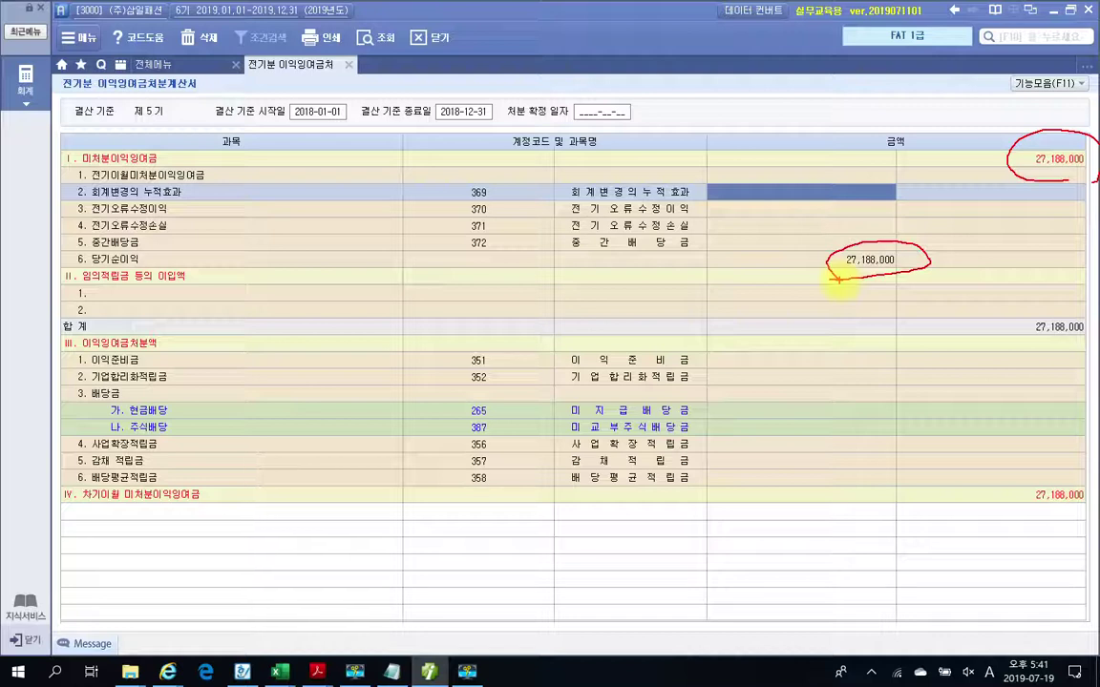
mouse_move(88, 191)
left_mouse_down()
mouse_move(112, 173)
mouse_move(277, 174)
mouse_move(788, 192)
mouse_move(877, 164)
mouse_move(716, 194)
left_mouse_up()
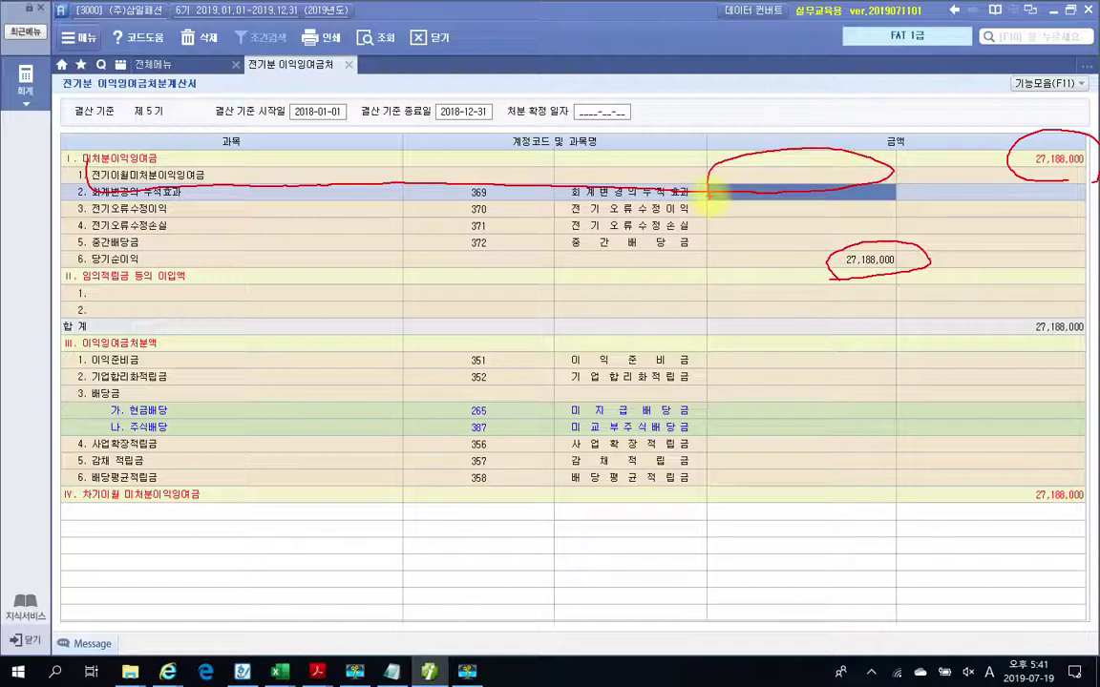
key("Escape")
Switch to the 03 3부1장.pdf textbook and examine the amounts for 전기이월미처분이익잉여금 and 미처분이익잉여금
left_click(783, 177)
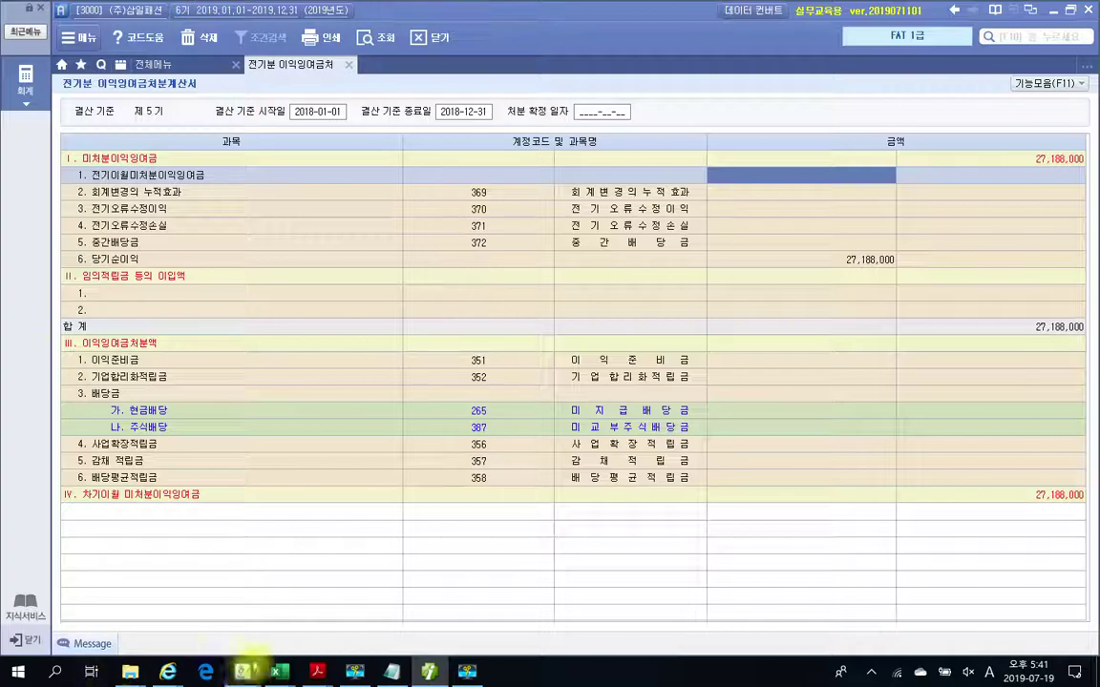
mouse_move(327, 674)
left_click(477, 620)
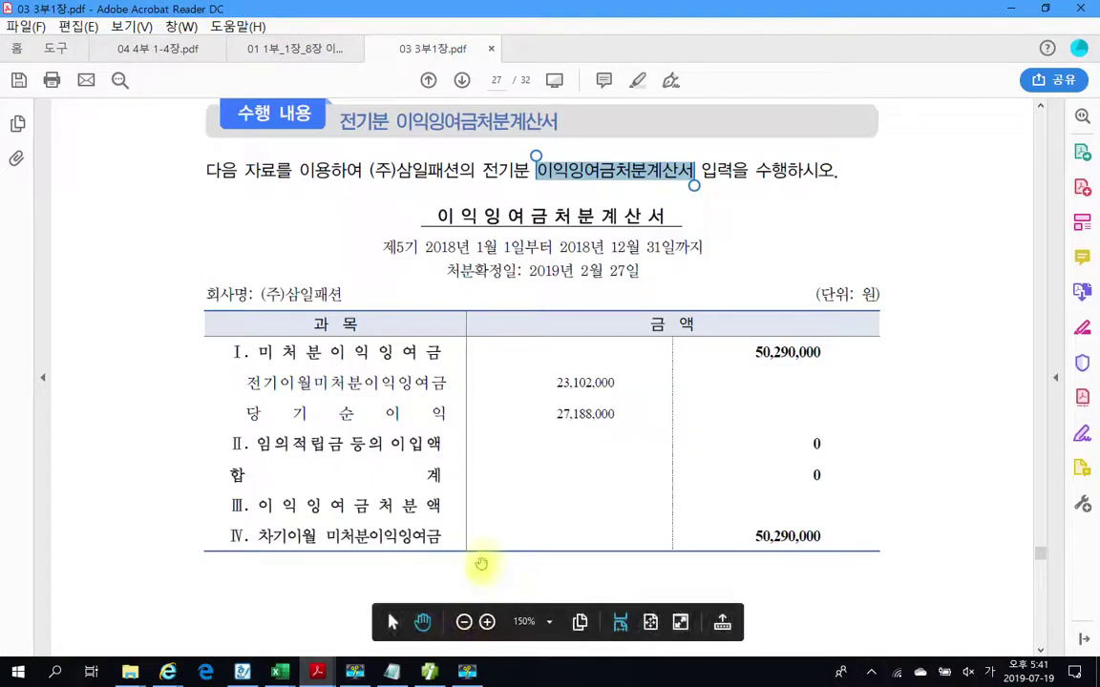
left_click_drag(542, 371, 663, 402)
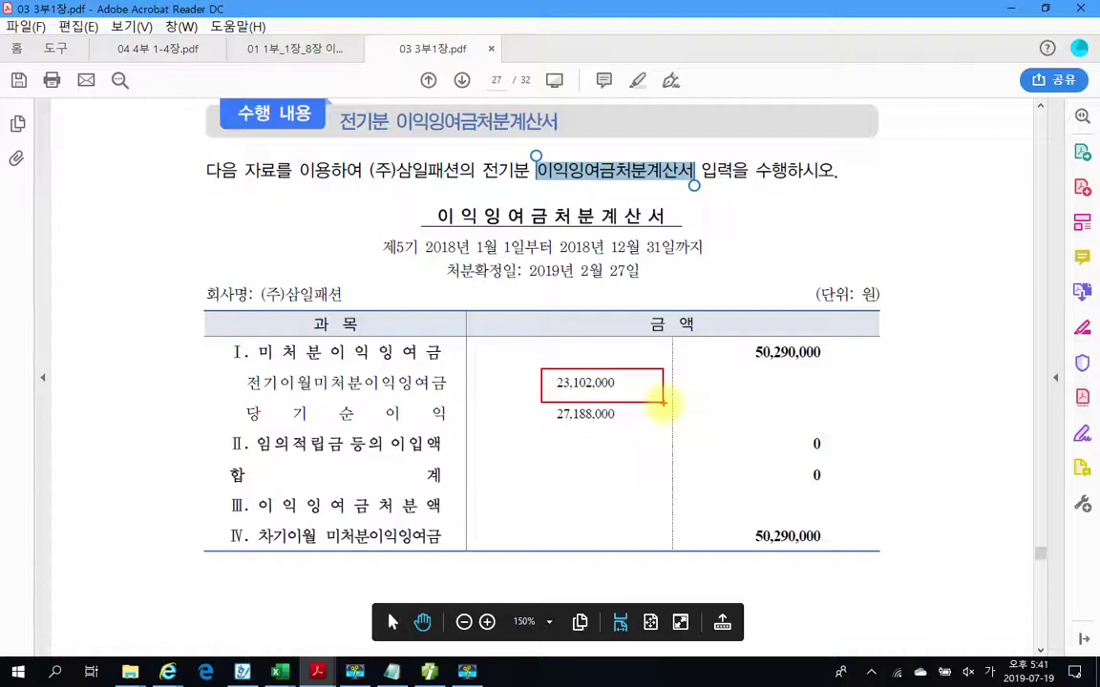
mouse_move(730, 326)
left_mouse_down()
mouse_move(770, 363)
mouse_move(907, 387)
left_mouse_up()
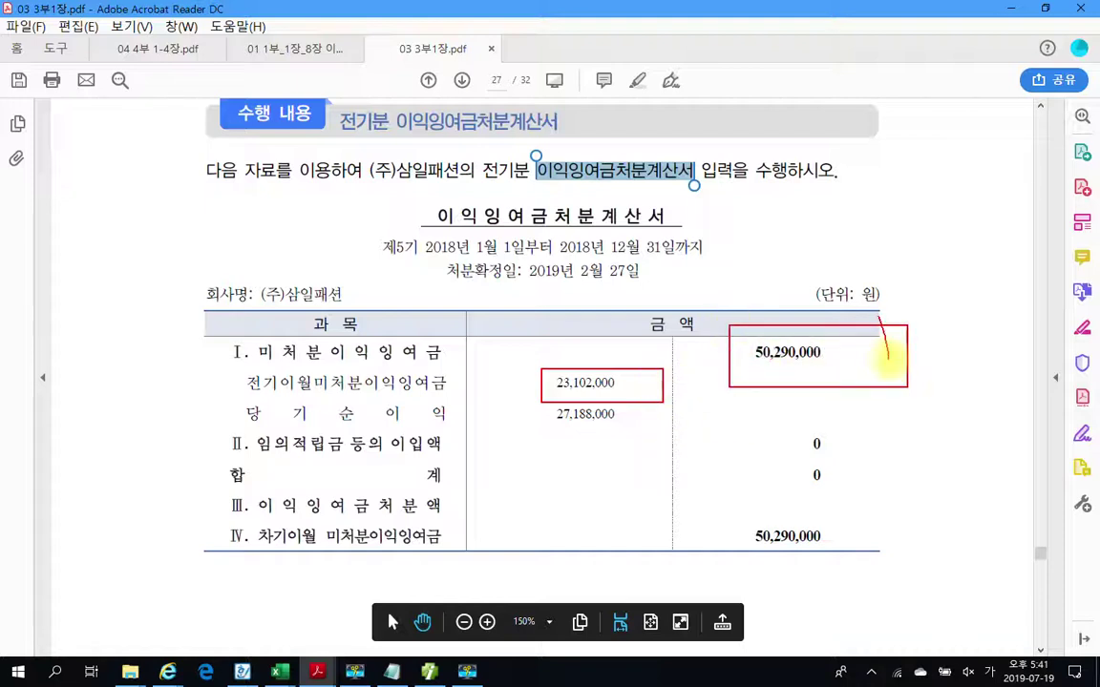
left_click_drag(878, 315, 950, 313)
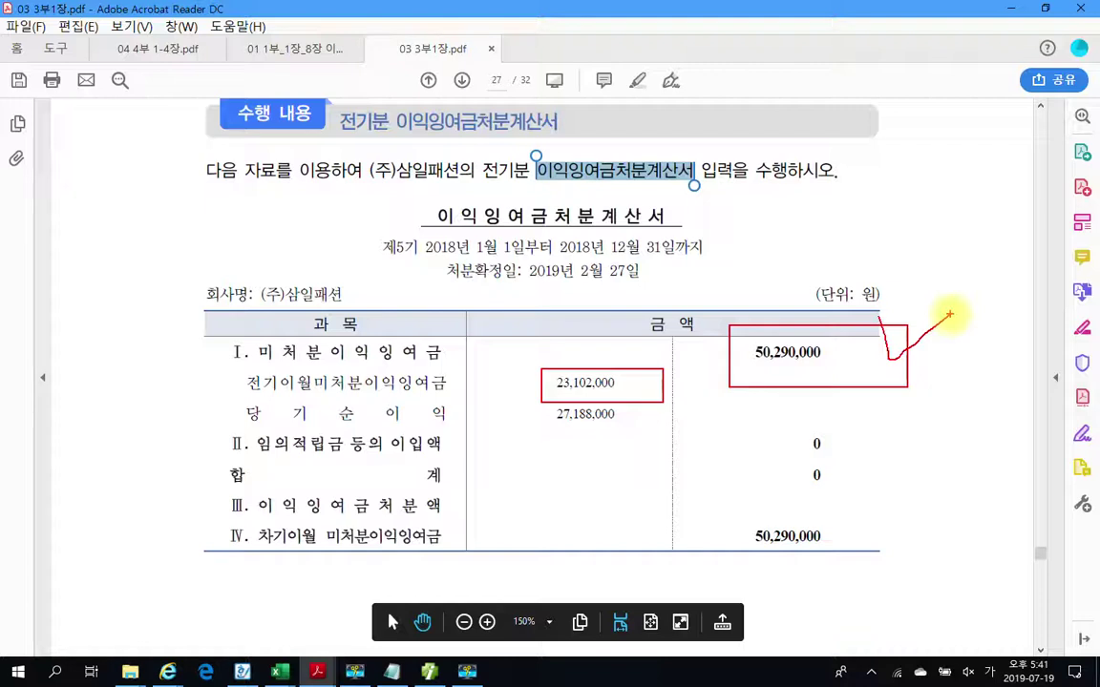
mouse_move(246, 336)
left_mouse_down()
mouse_move(315, 378)
mouse_move(458, 368)
mouse_move(353, 316)
mouse_move(236, 339)
left_mouse_up()
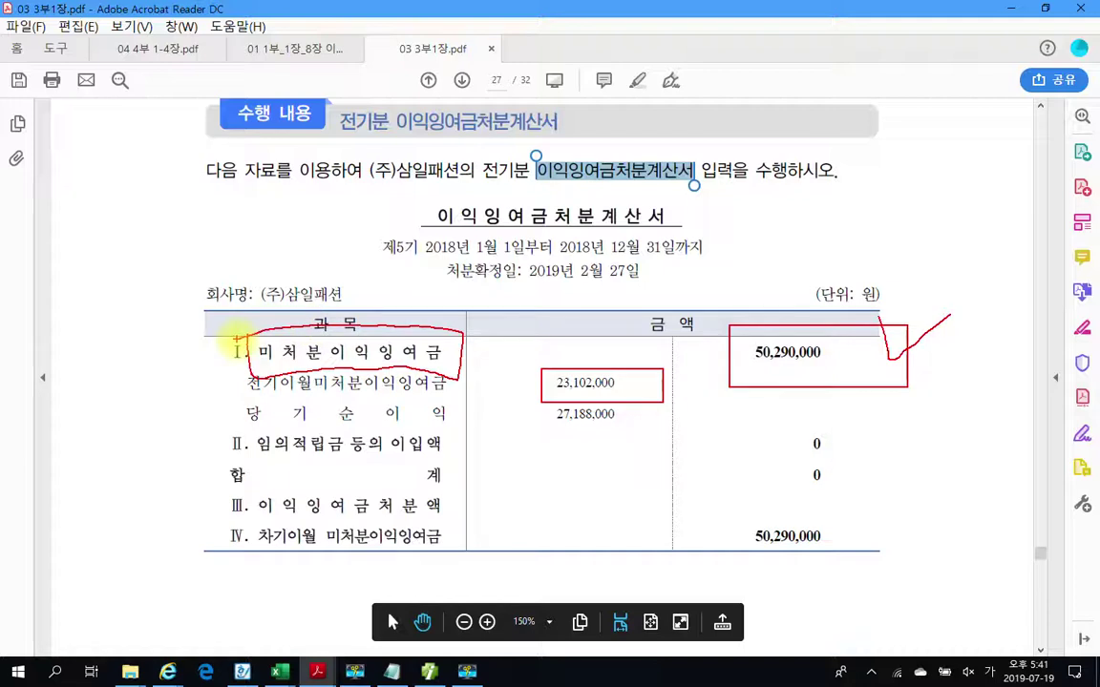
key("Escape")
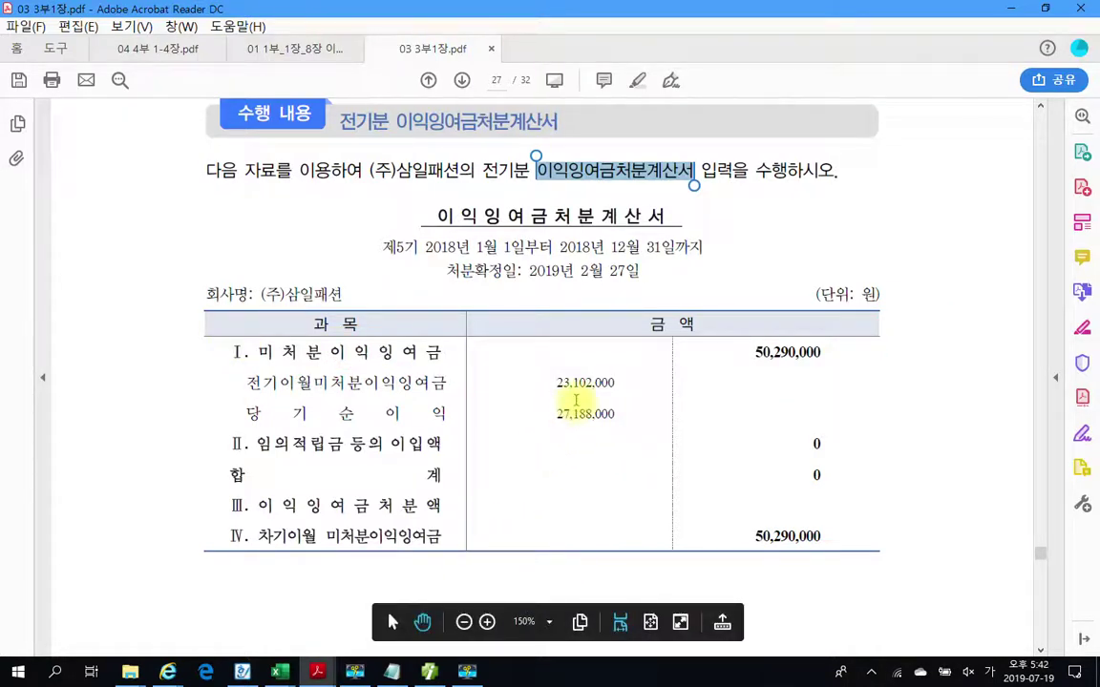
Return to the accounting program, enter 23,102,000 as 전기이월미처분이익잉여금, and check the 미처분이익잉여금 total
left_click_drag(558, 383, 616, 387)
left_click(428, 672)
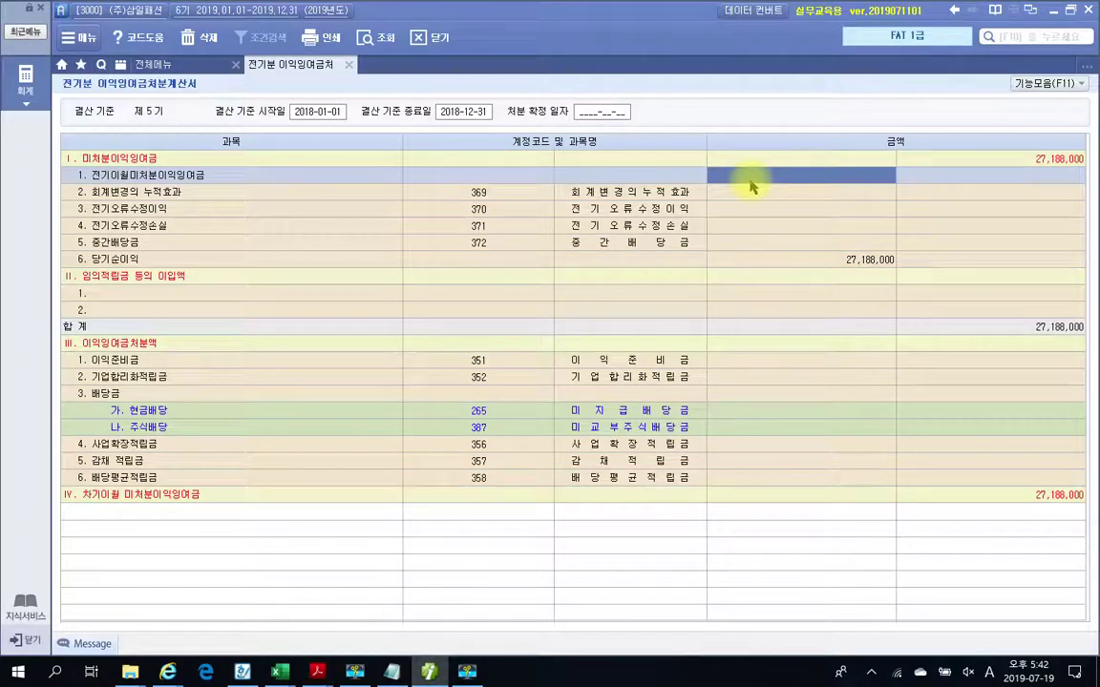
left_click(750, 179)
type("23")
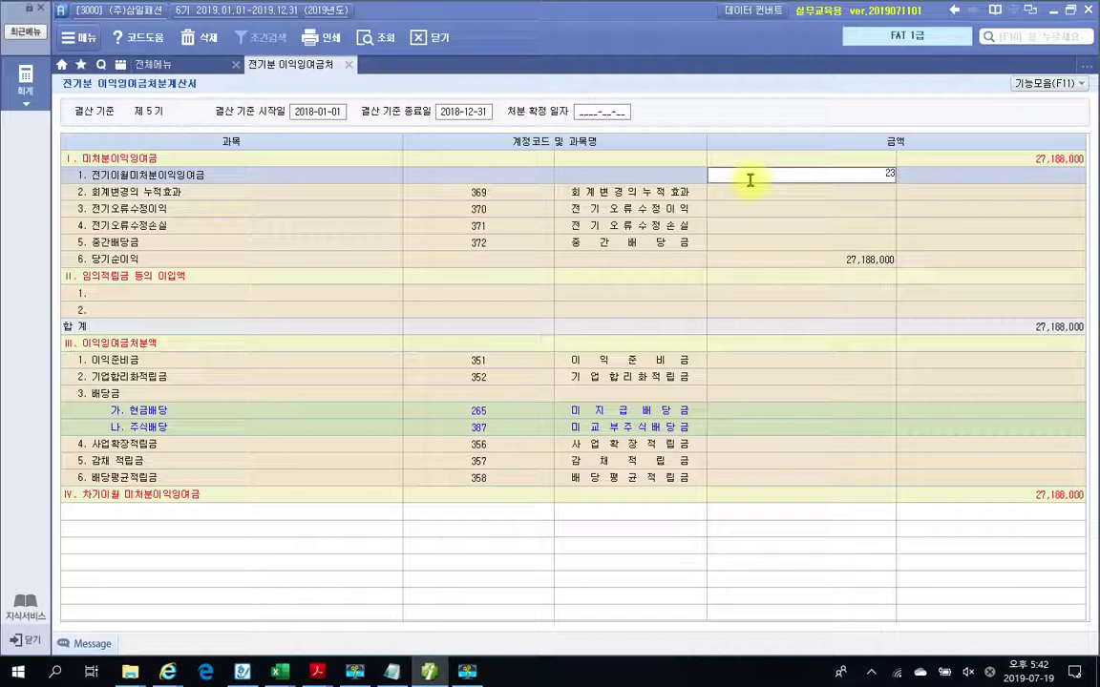
type(",102,000")
key("Return")
mouse_move(1070, 129)
left_mouse_down()
mouse_move(1045, 199)
mouse_move(1070, 218)
left_mouse_up()
key("Escape")
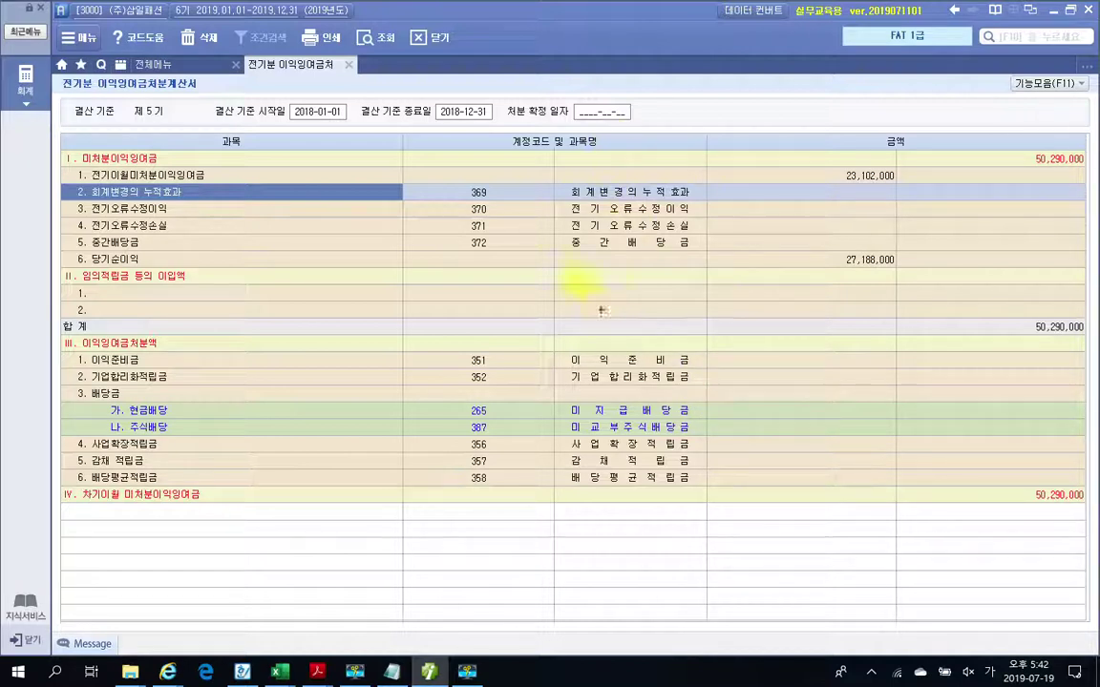
Set the 처분 확정 일자 of the statement to 2019-02-27
left_click_drag(497, 95, 634, 136)
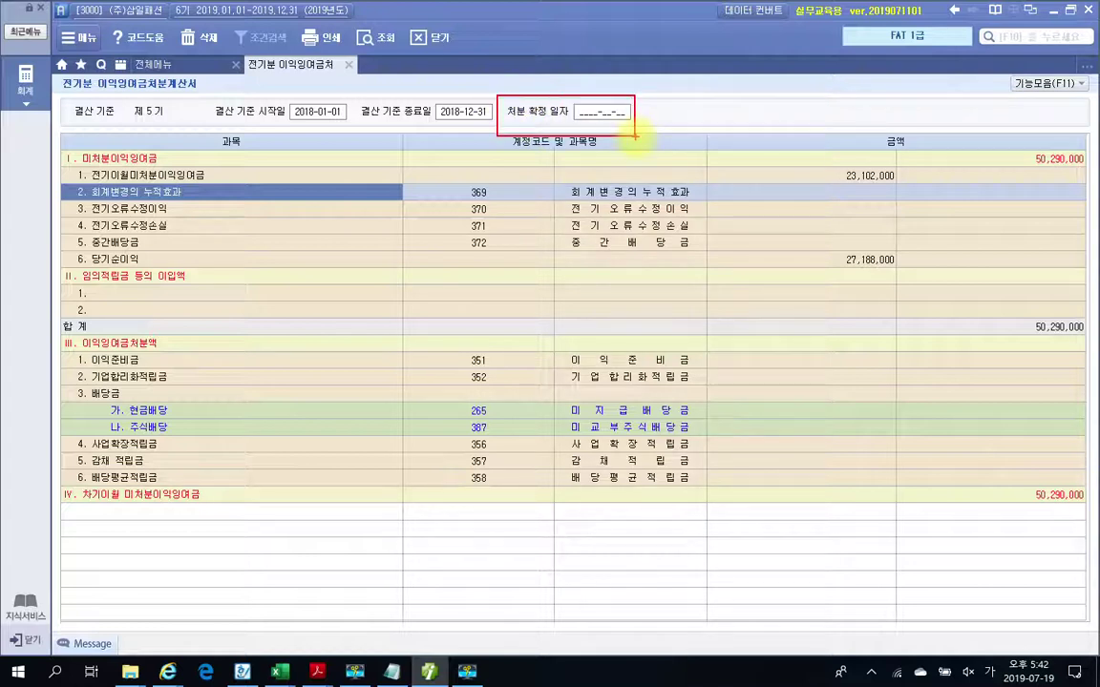
left_click(586, 114)
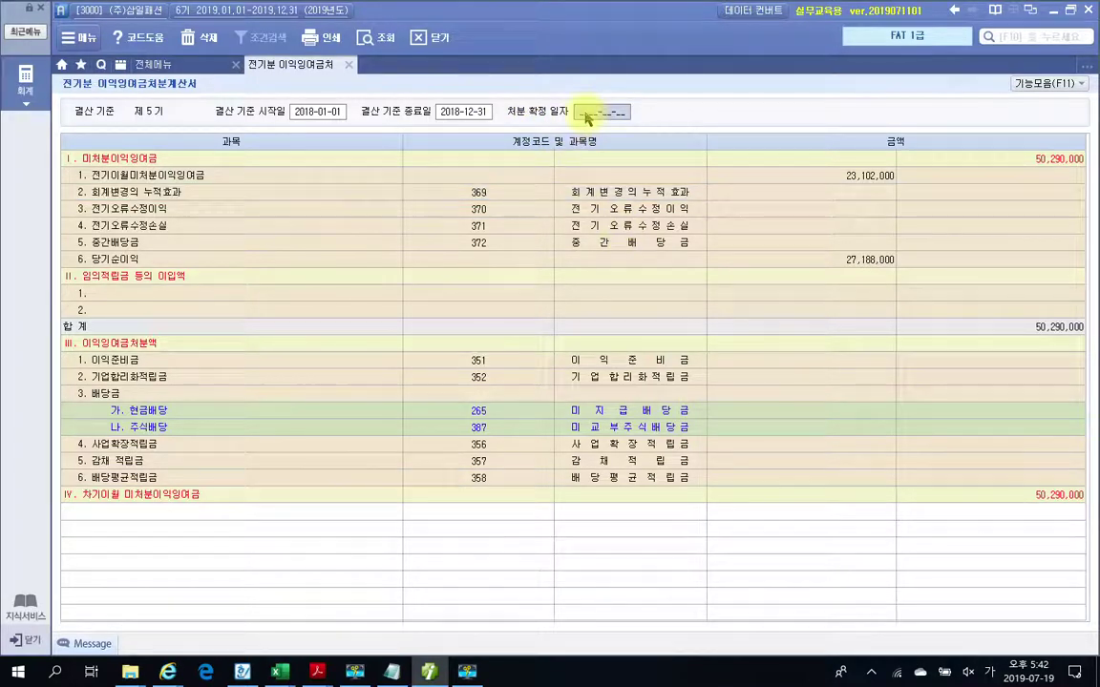
type("2019-")
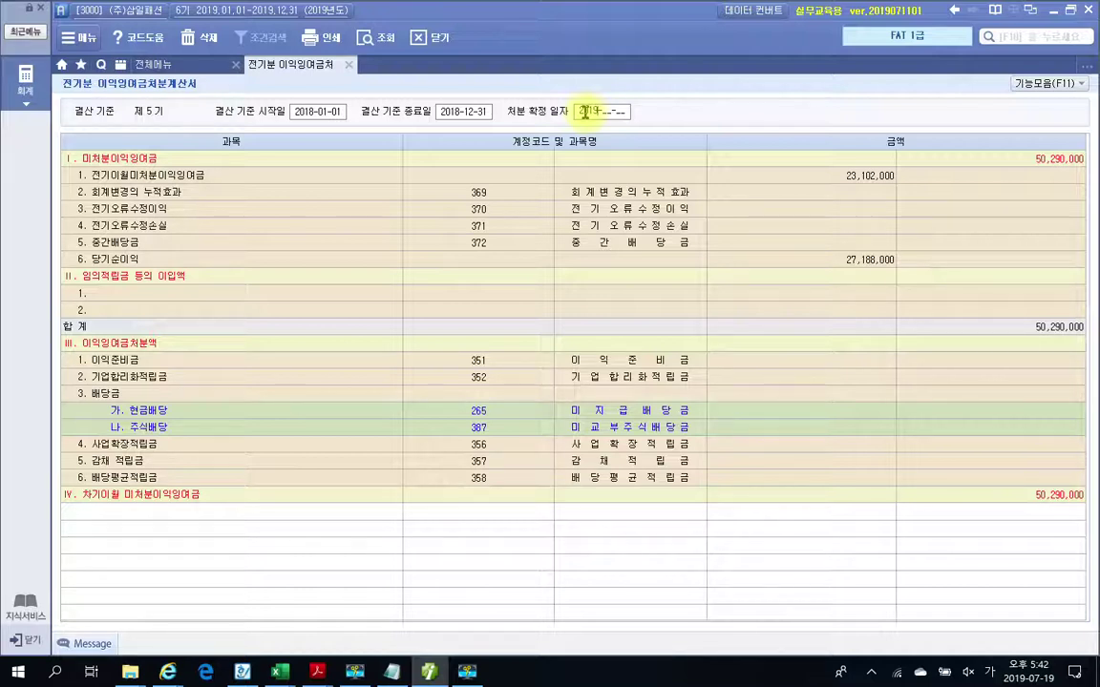
type("02-27")
key("Return")
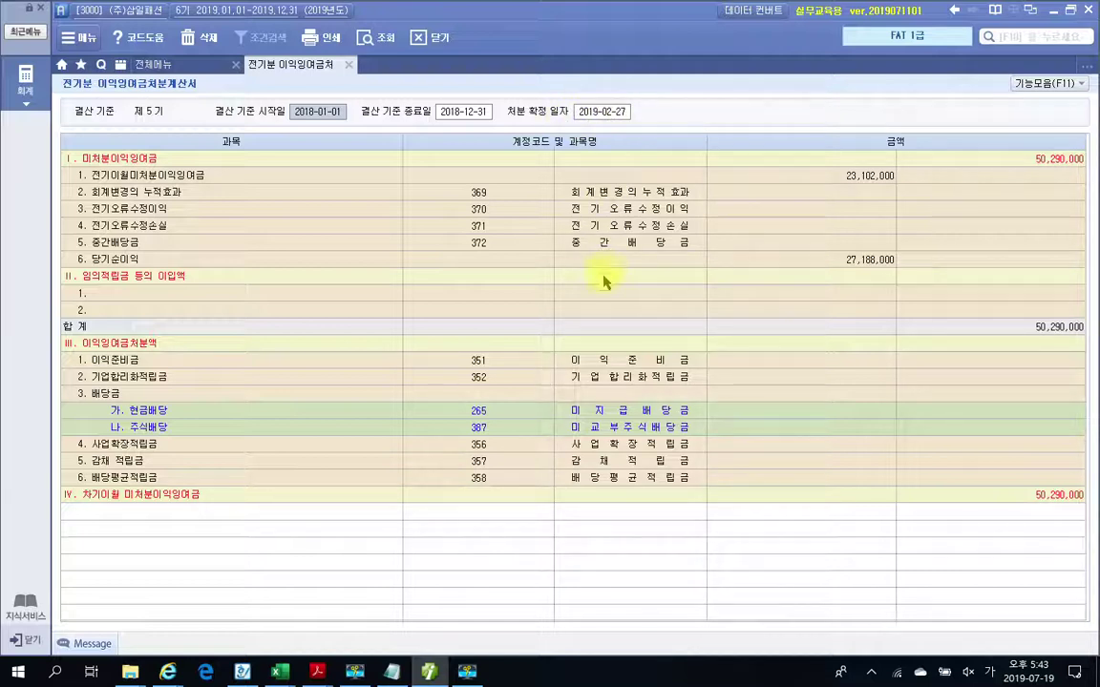
Review the 처분 확정 일자 and examine the 현금배당 and 주식배당 rows under 이익잉여금처분액
mouse_move(560, 85)
left_mouse_down()
mouse_move(580, 111)
mouse_move(657, 135)
left_mouse_up()
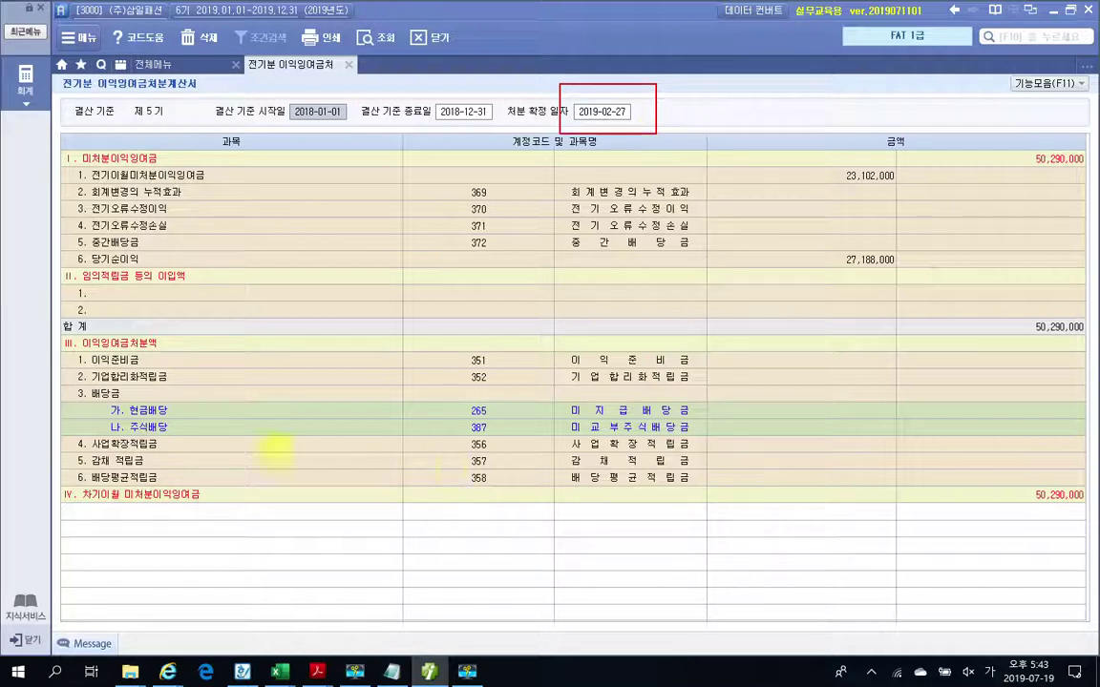
left_click_drag(80, 352, 168, 352)
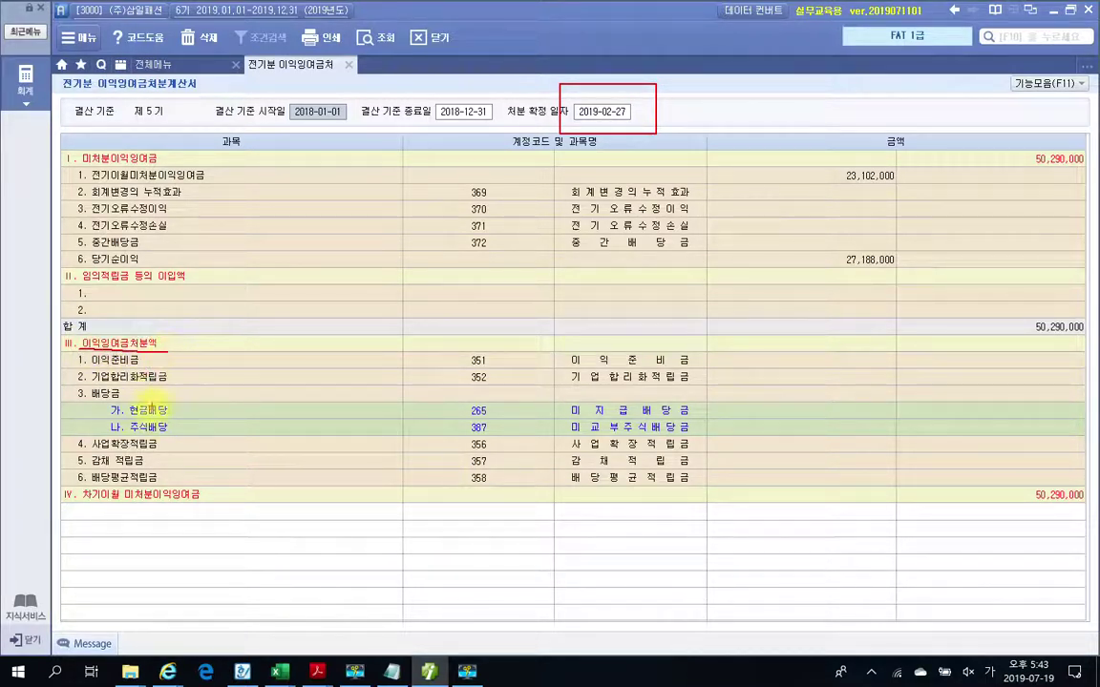
mouse_move(737, 412)
left_mouse_down()
mouse_move(783, 413)
mouse_move(776, 423)
left_mouse_up()
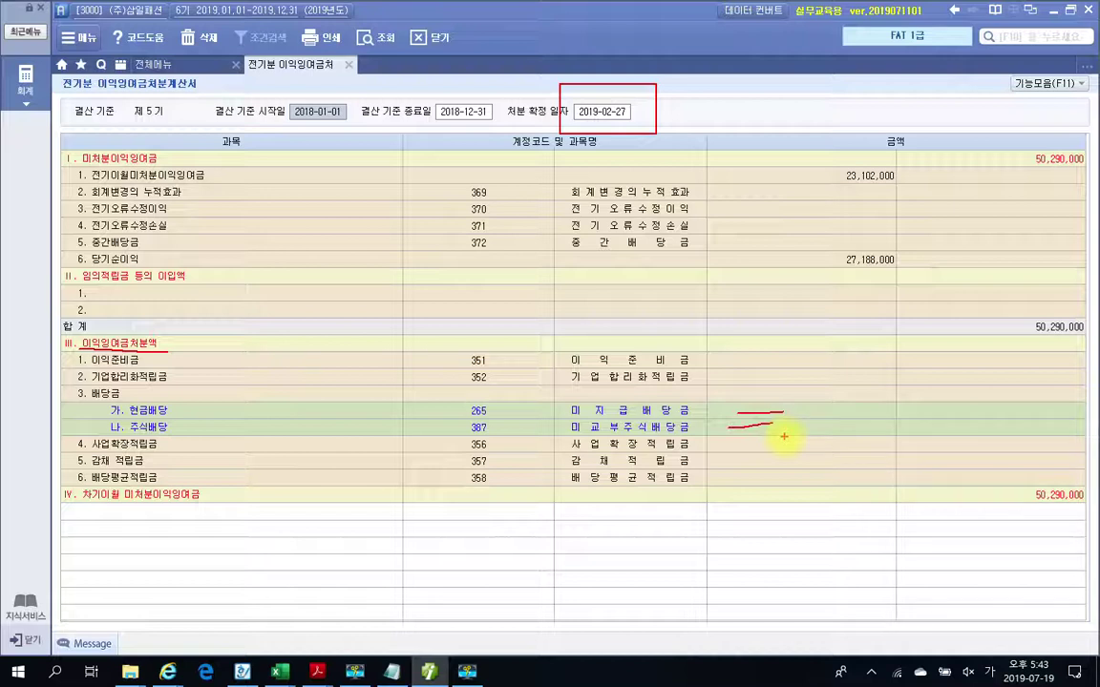
key("Escape")
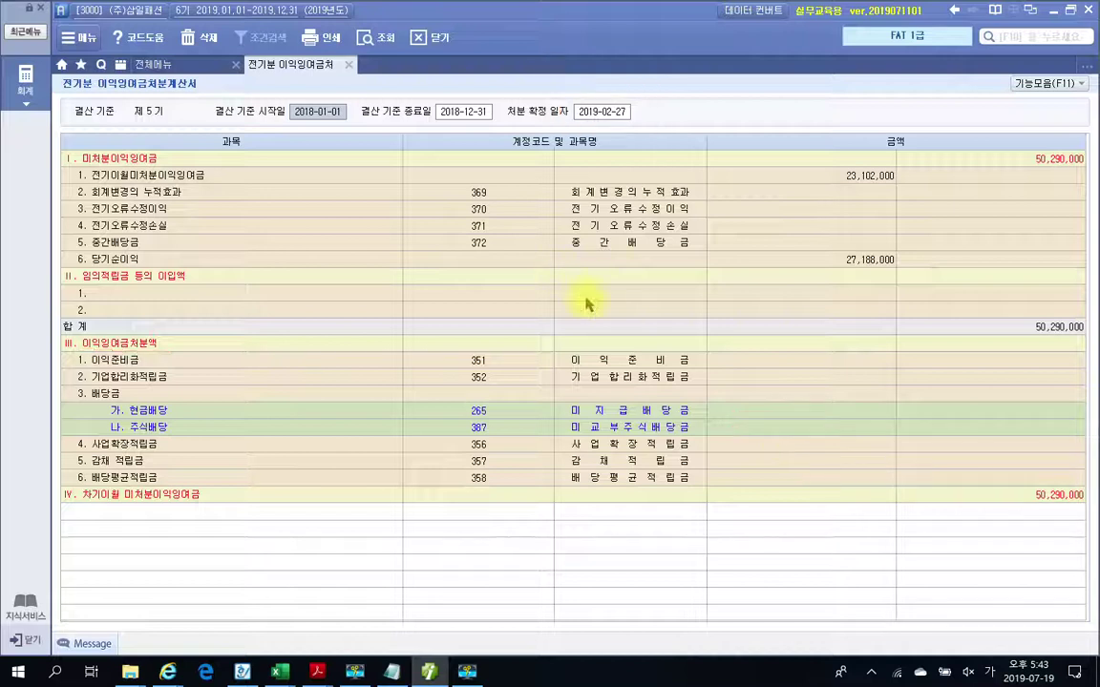
Try entering a 현금배당 of 10,000,000 under 이익잉여금처분액
left_click(792, 414)
type("10000000")
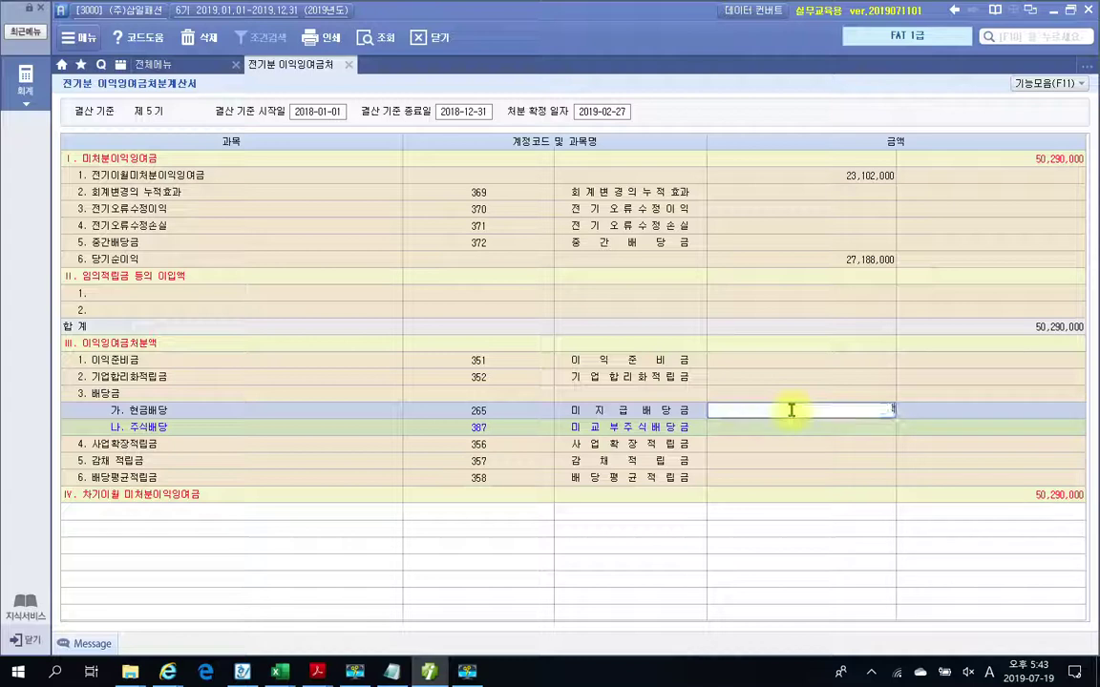
key("Return")
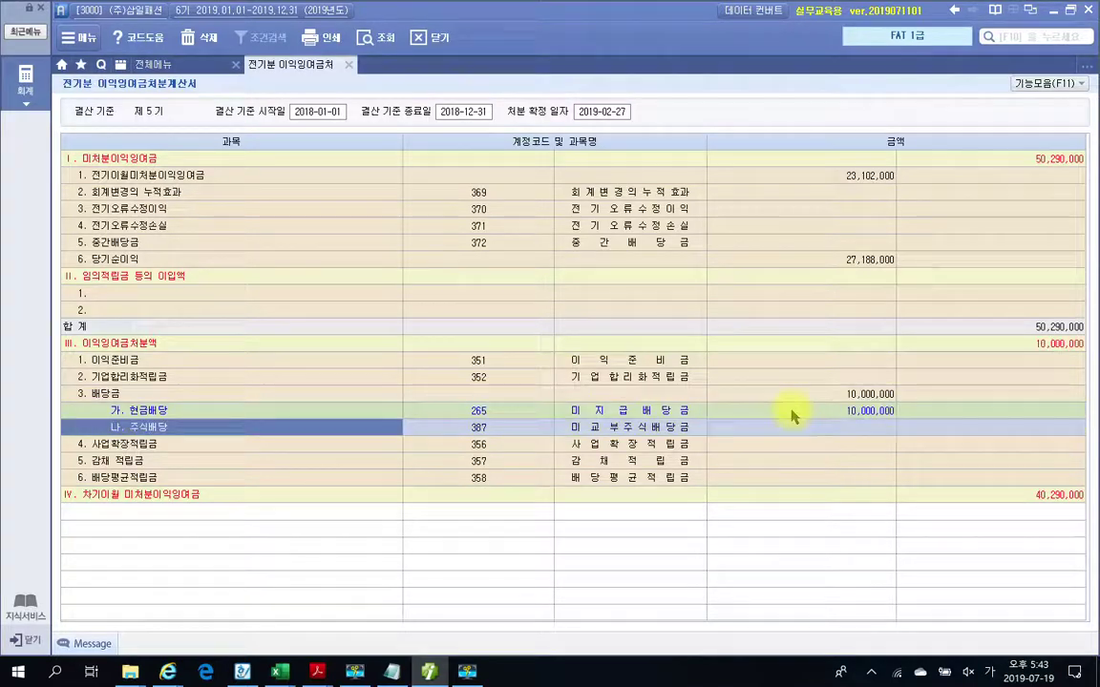
Clear the trial 현금배당 amount and recheck the 전기이월미처분이익잉여금 entry
left_click(792, 413)
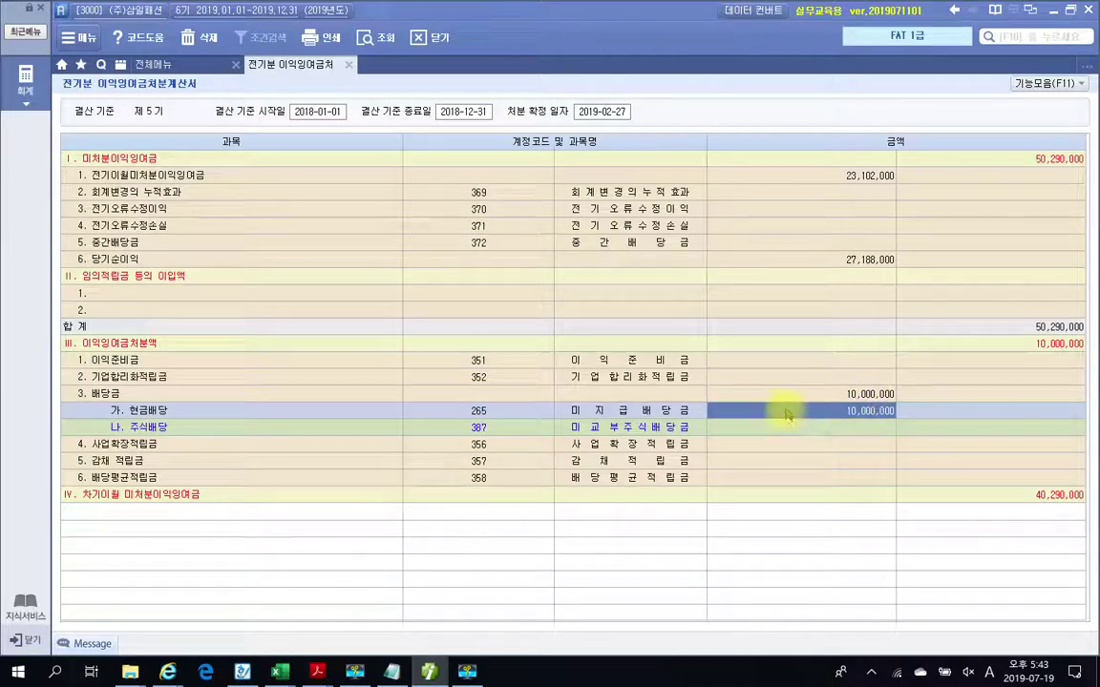
key("space")
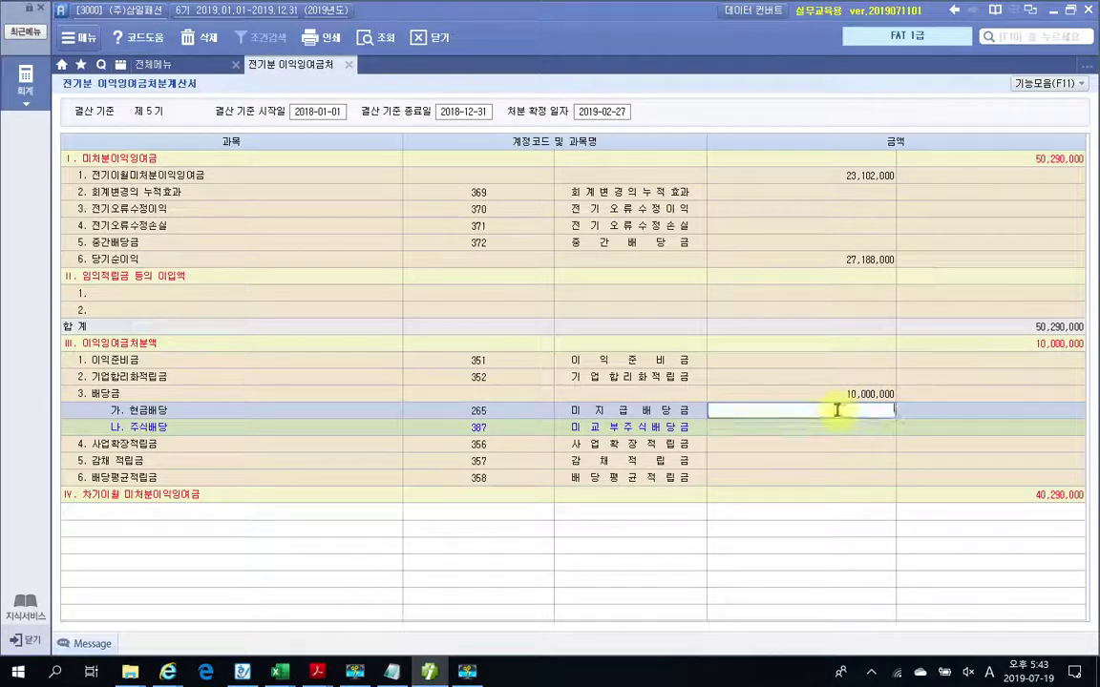
key("Return")
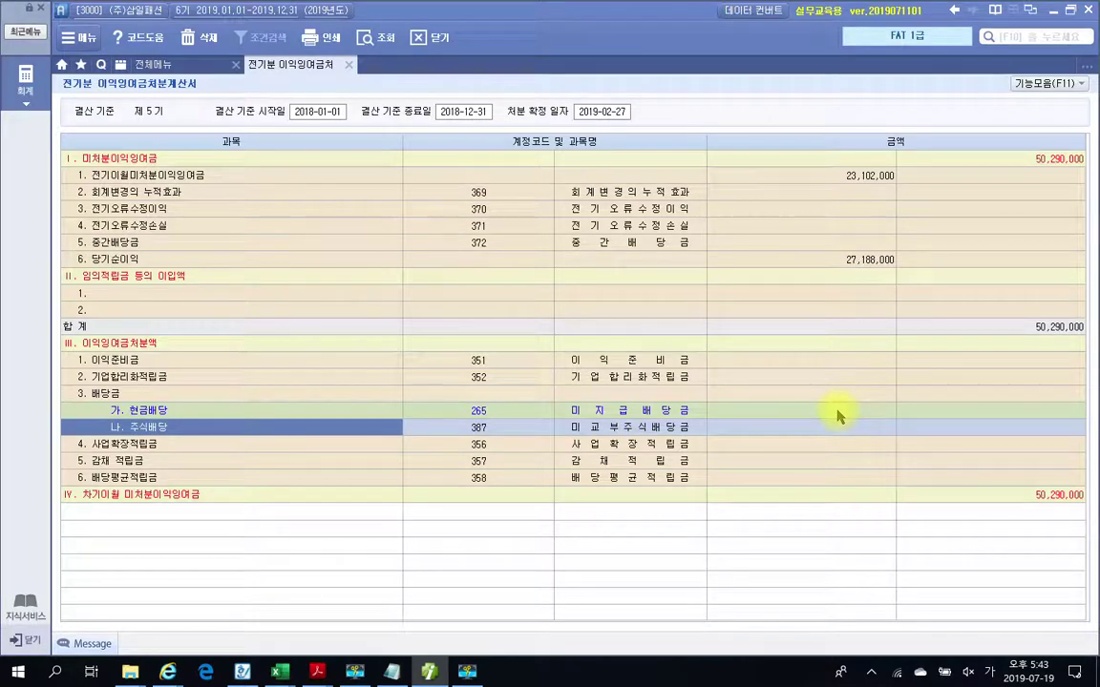
left_click(837, 412)
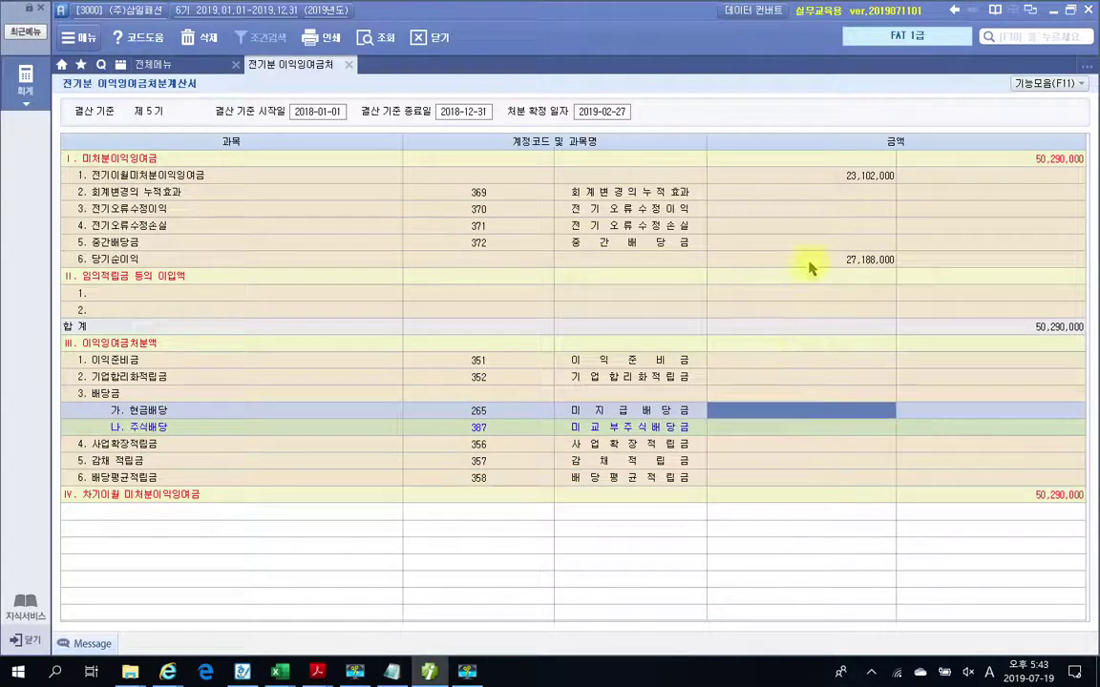
left_click(869, 177)
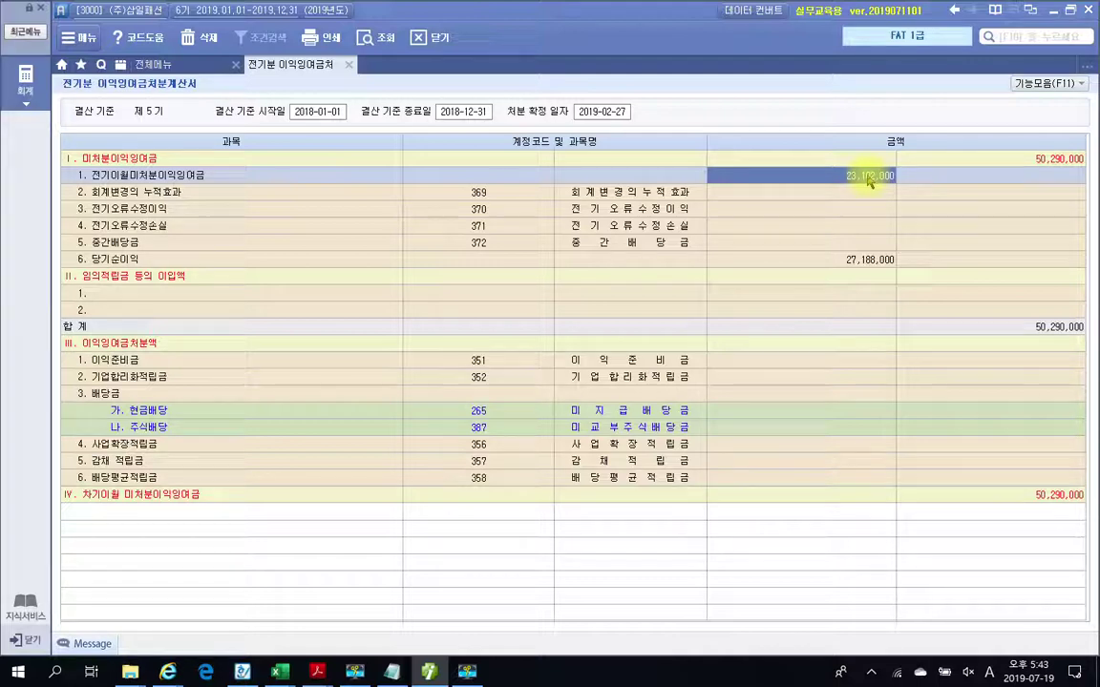
Review the amount entries from 이익준비금 through 배당평균적립금 under 이익잉여금처분액
left_click(844, 363)
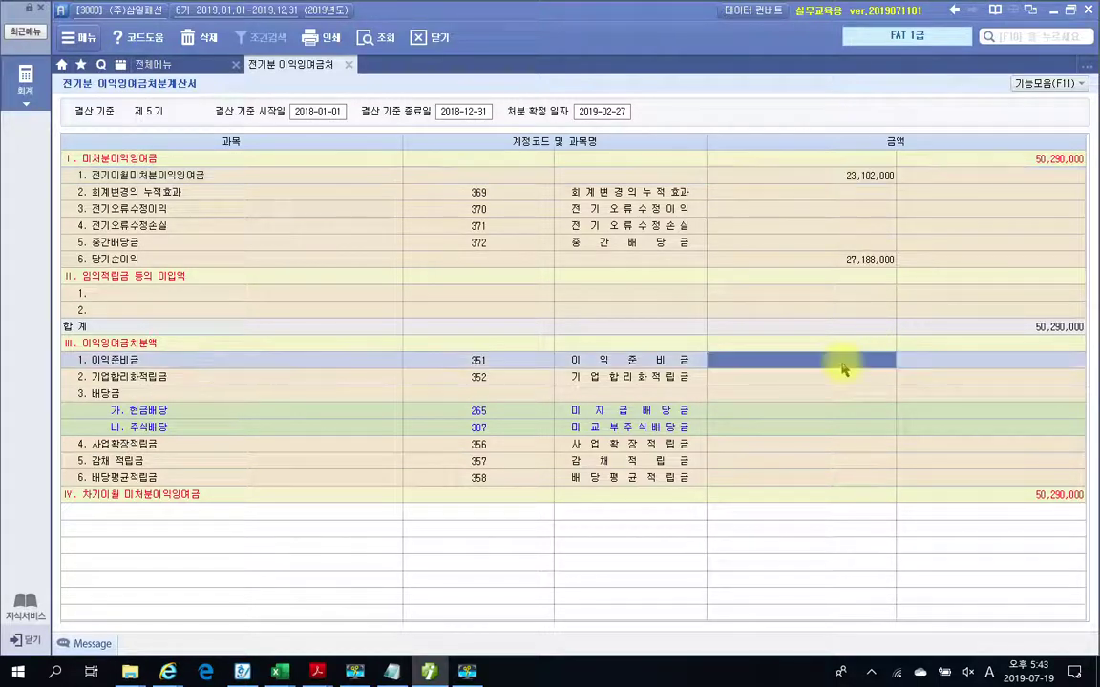
left_click(836, 394)
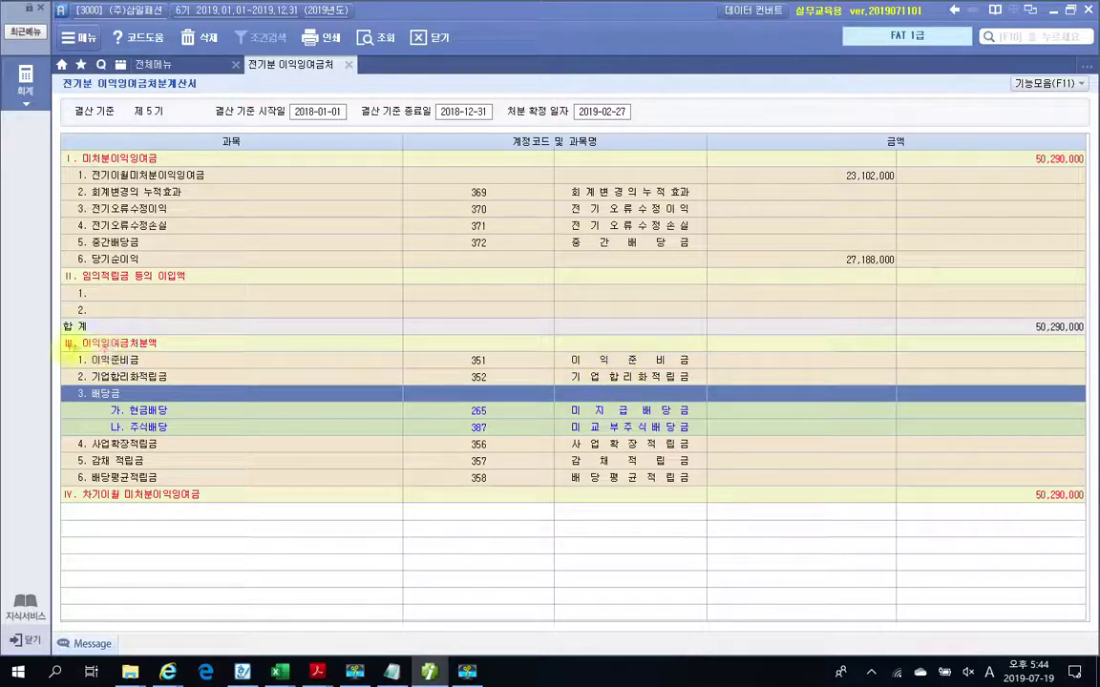
mouse_move(65, 346)
left_mouse_down()
mouse_move(724, 491)
mouse_move(907, 511)
left_mouse_up()
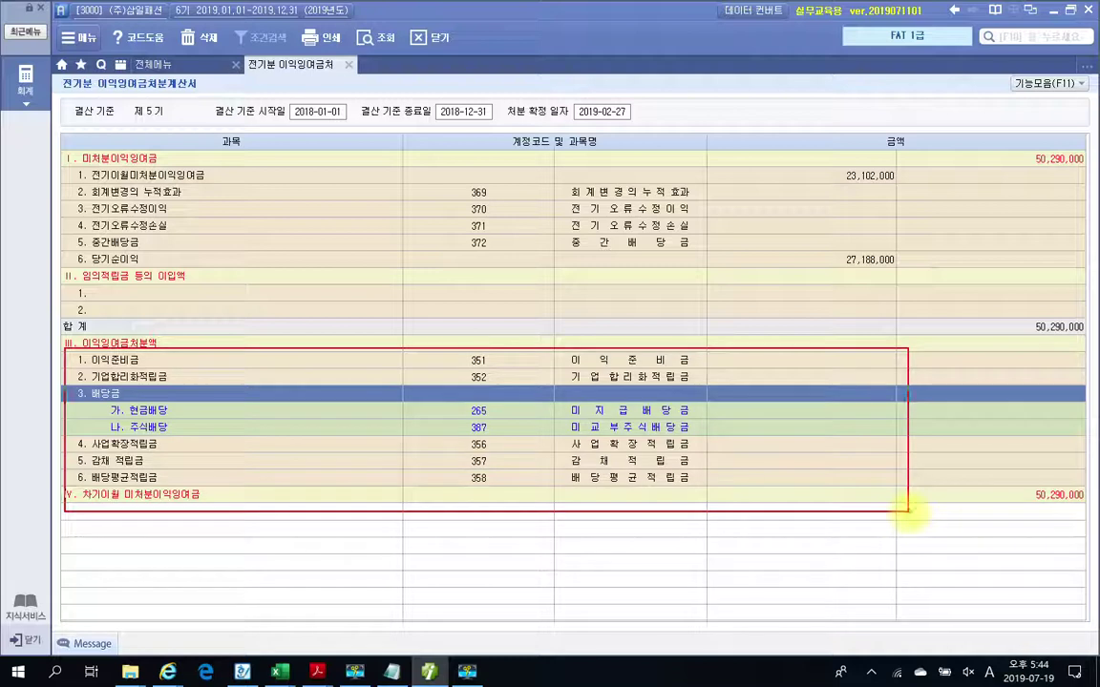
mouse_move(804, 491)
left_mouse_down()
mouse_move(769, 359)
mouse_move(856, 465)
left_mouse_up()
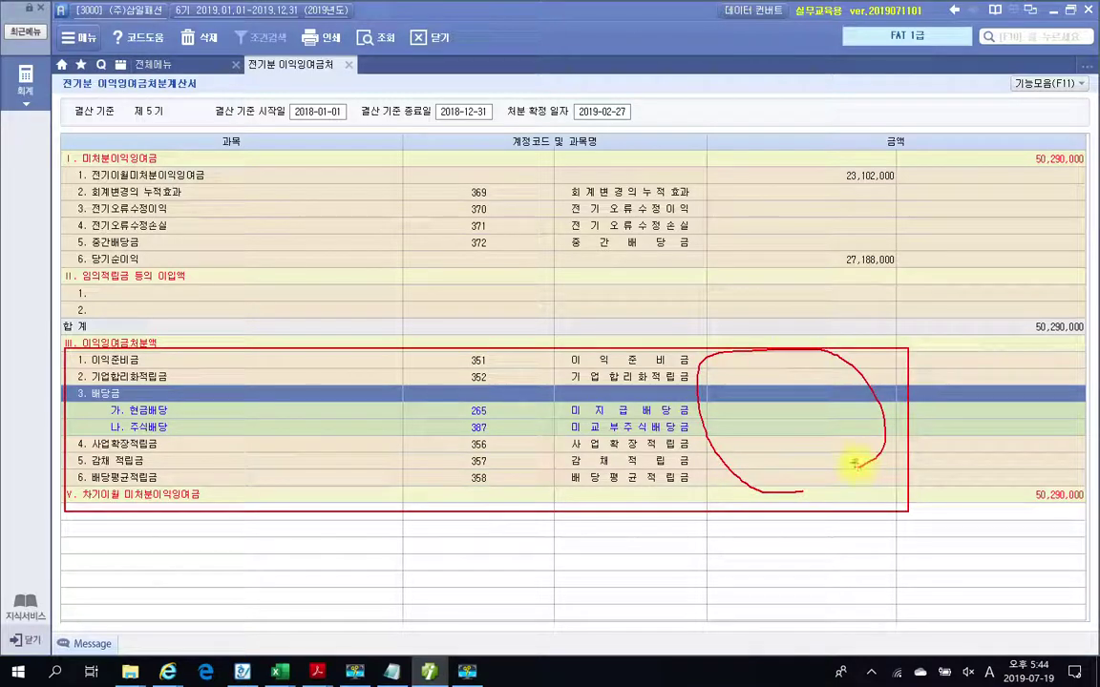
key("Escape")
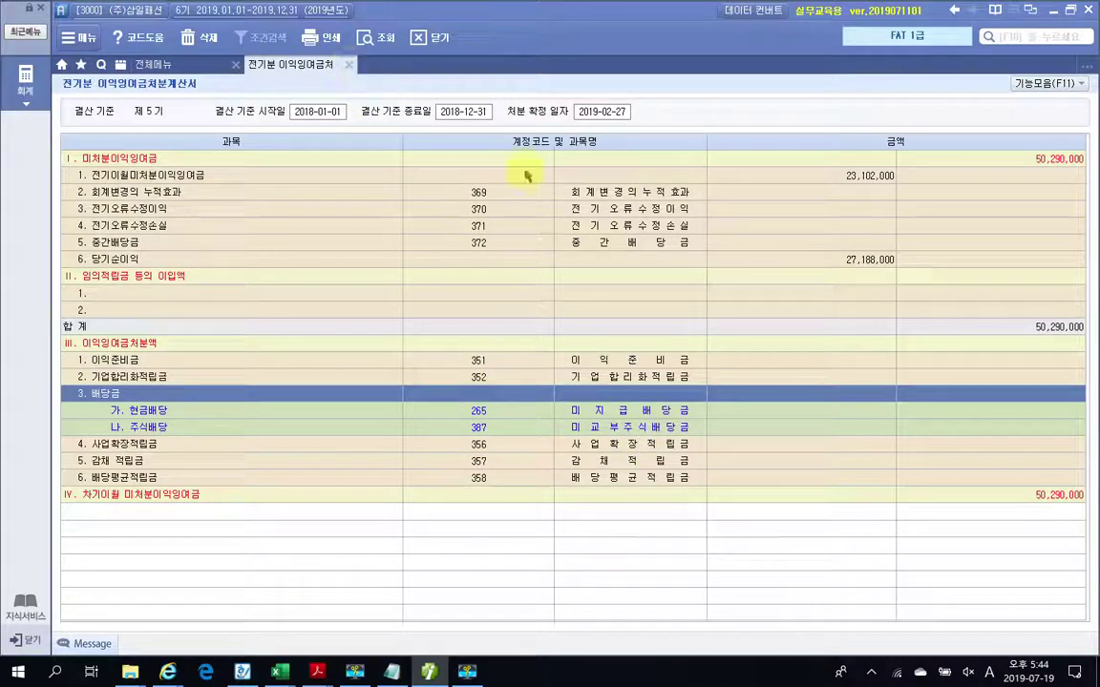
Check the 미처분이익잉여금 and 합계 amounts, and close the 전기분 이익잉여금처분계산서
left_click_drag(1002, 133, 1097, 176)
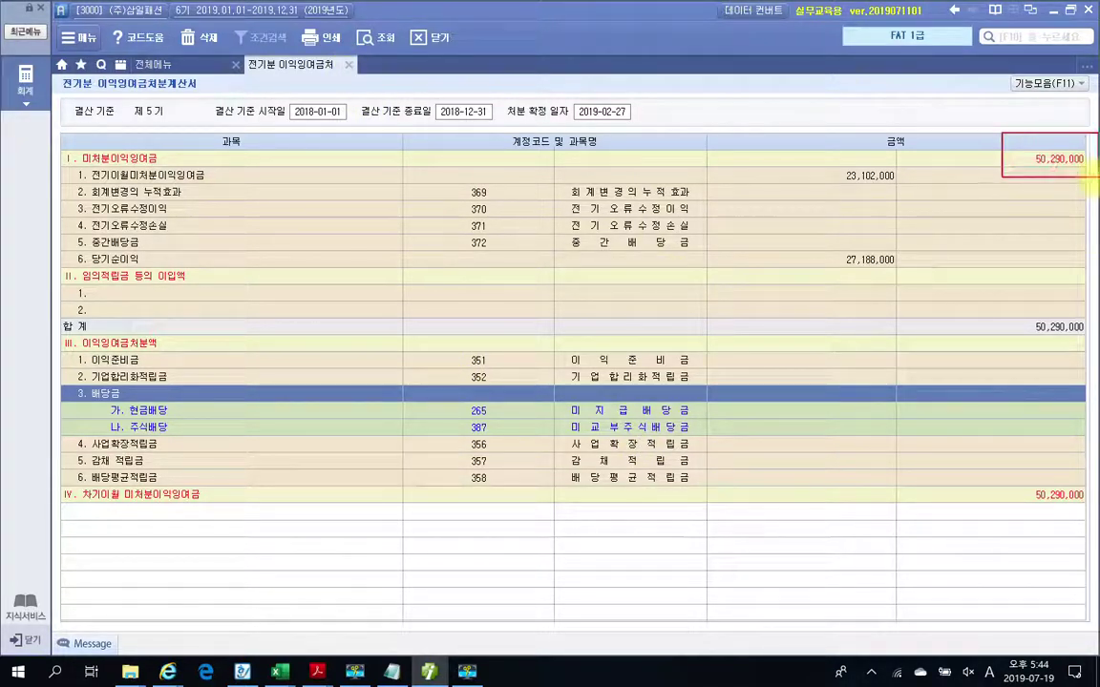
left_click_drag(987, 304, 1087, 354)
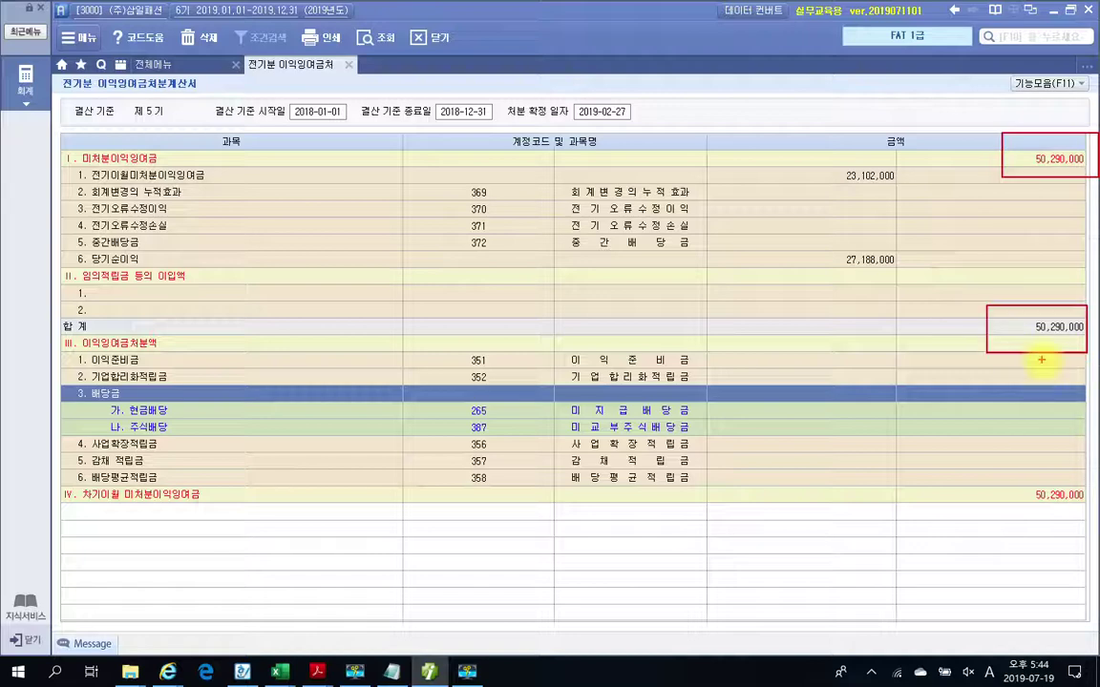
key("Escape")
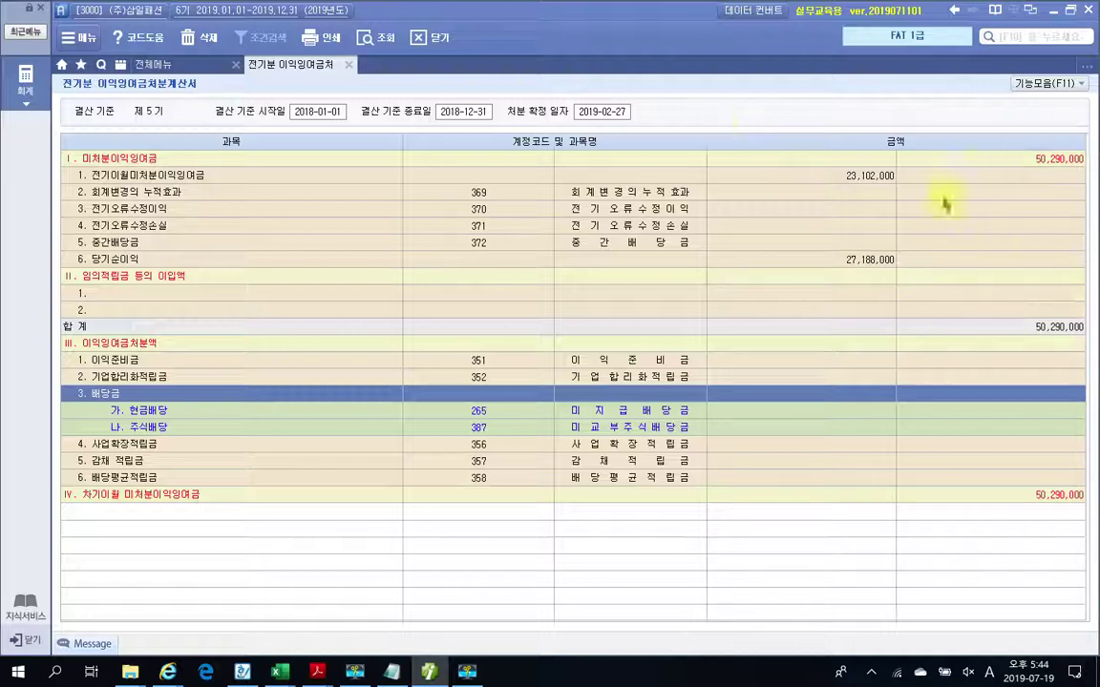
left_click(349, 64)
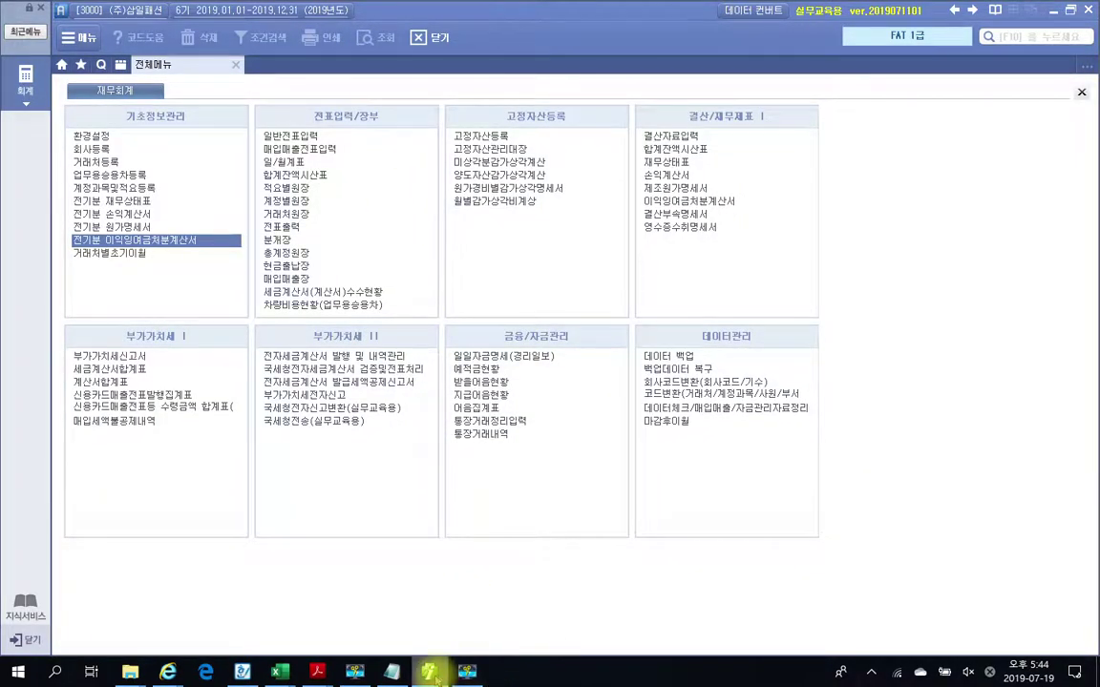
Switch to the textbook 03 3부1장.pdf and read the 수행 tip on matching 미처분이익잉여금 with account 375 in the 전기분재무상태표
mouse_move(325, 673)
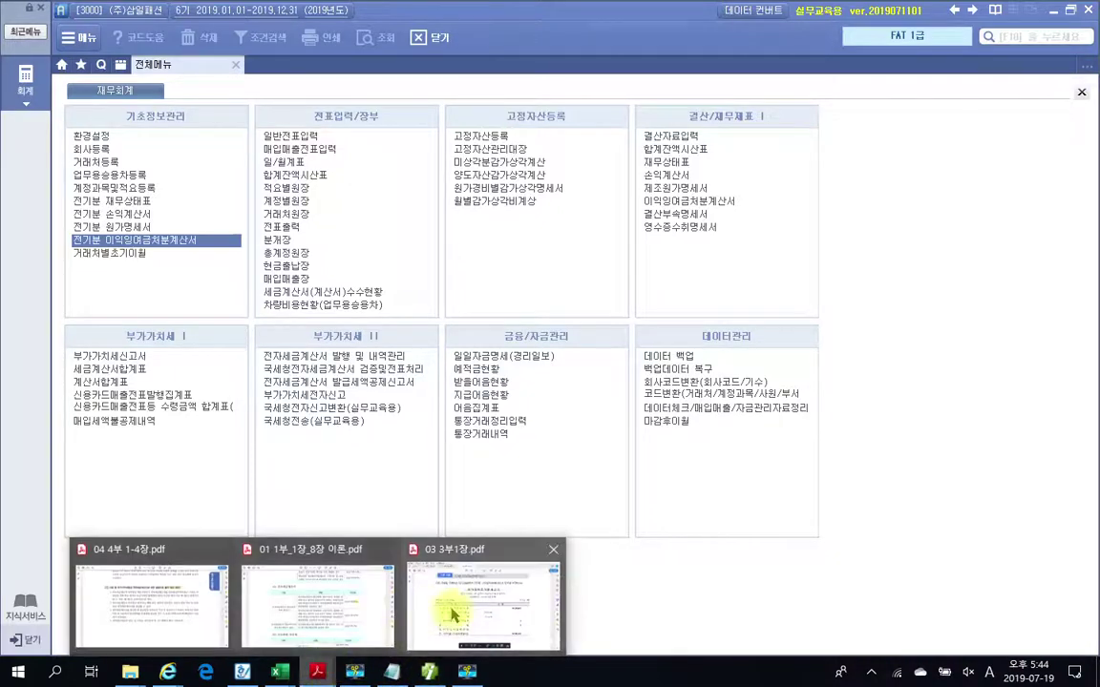
left_click(448, 609)
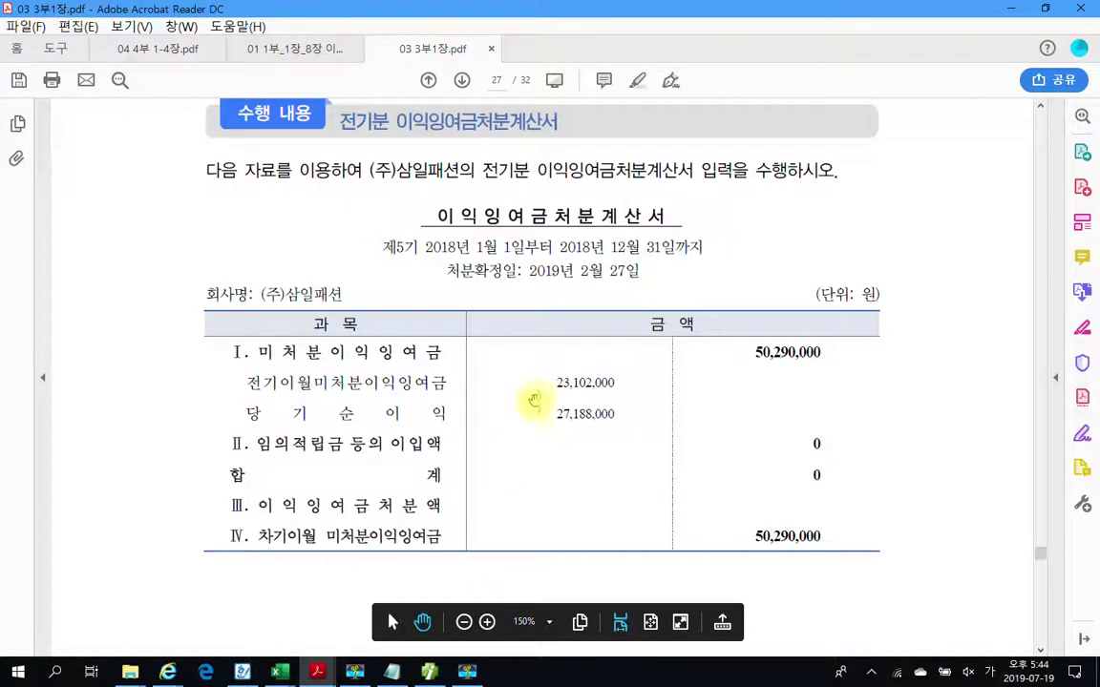
scroll(535, 410, "down", 10)
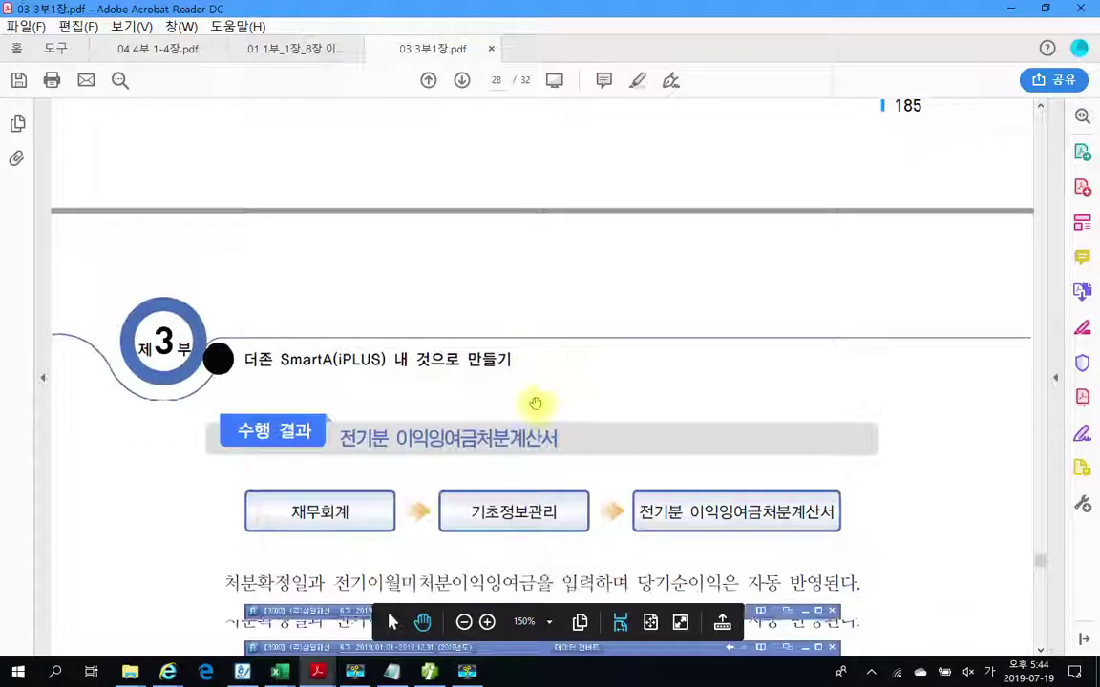
scroll(535, 402, "down", 10)
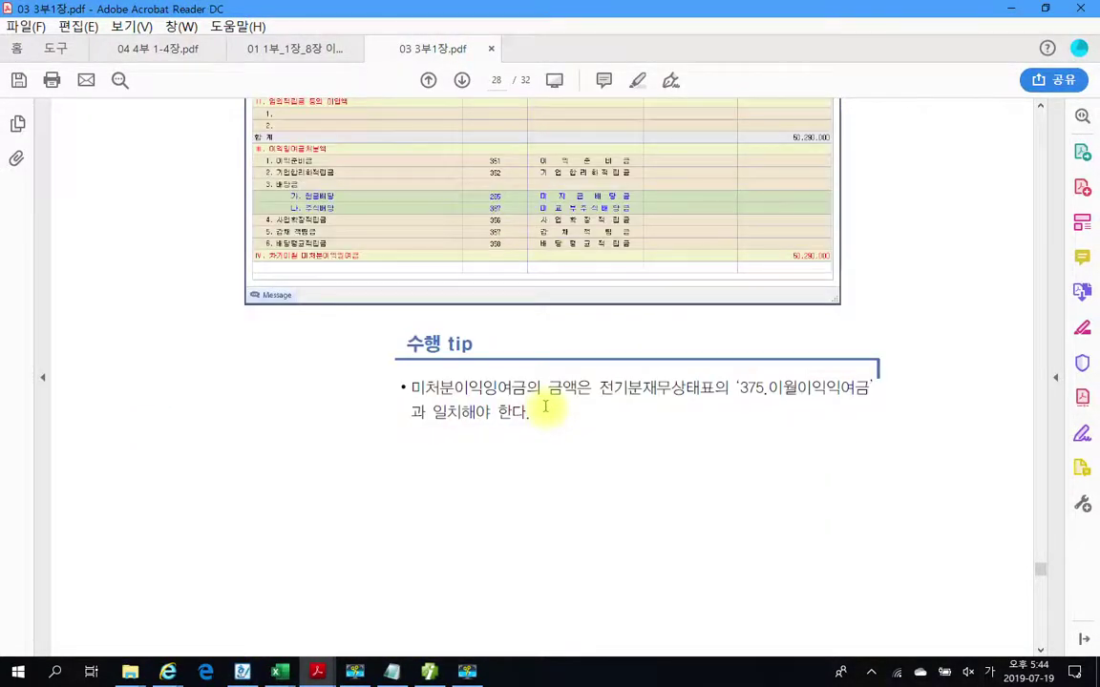
scroll(545, 407, "down", 3)
scroll(545, 407, "up", 2)
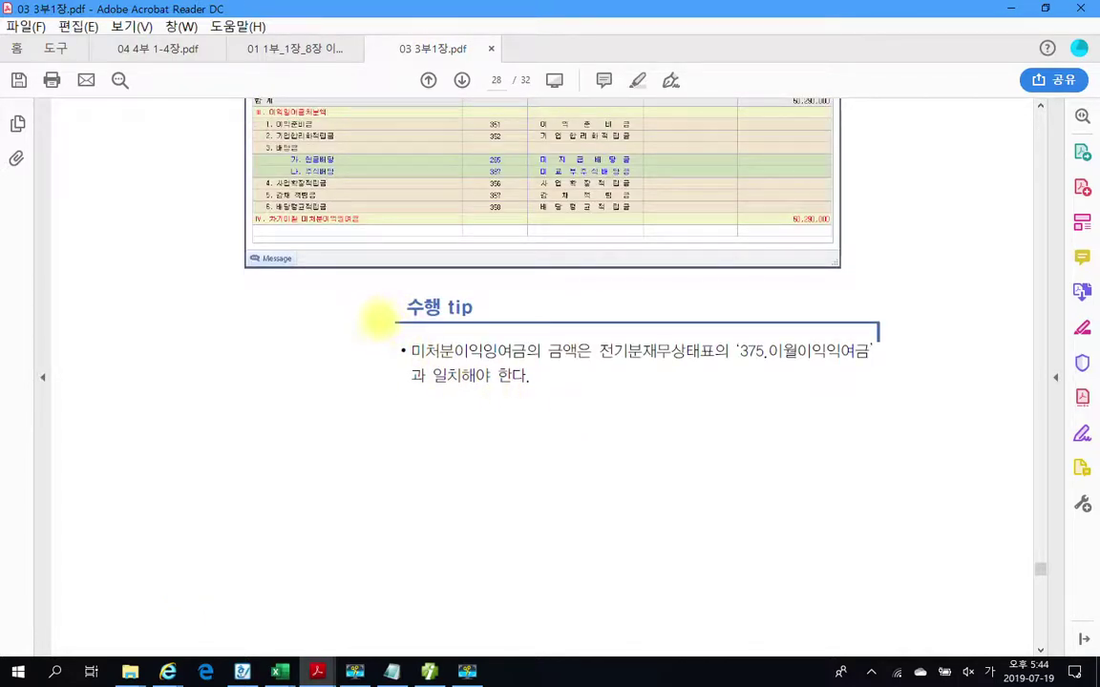
left_click_drag(379, 320, 944, 397)
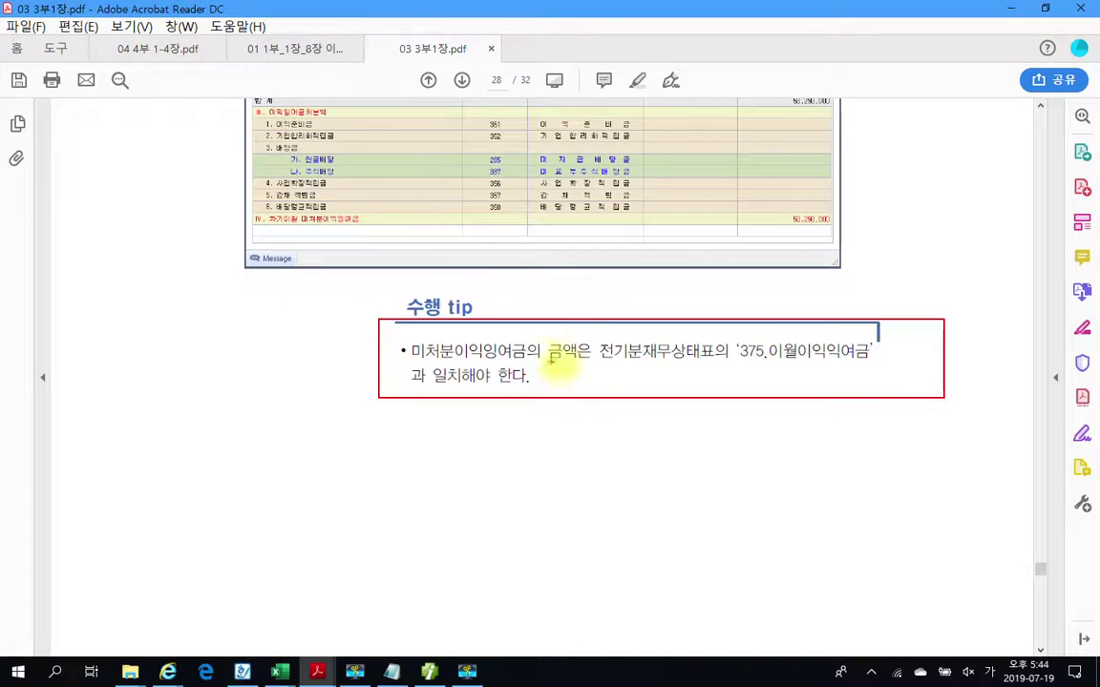
mouse_move(414, 361)
left_mouse_down()
mouse_move(768, 369)
mouse_move(769, 355)
mouse_move(877, 339)
mouse_move(772, 364)
left_mouse_up()
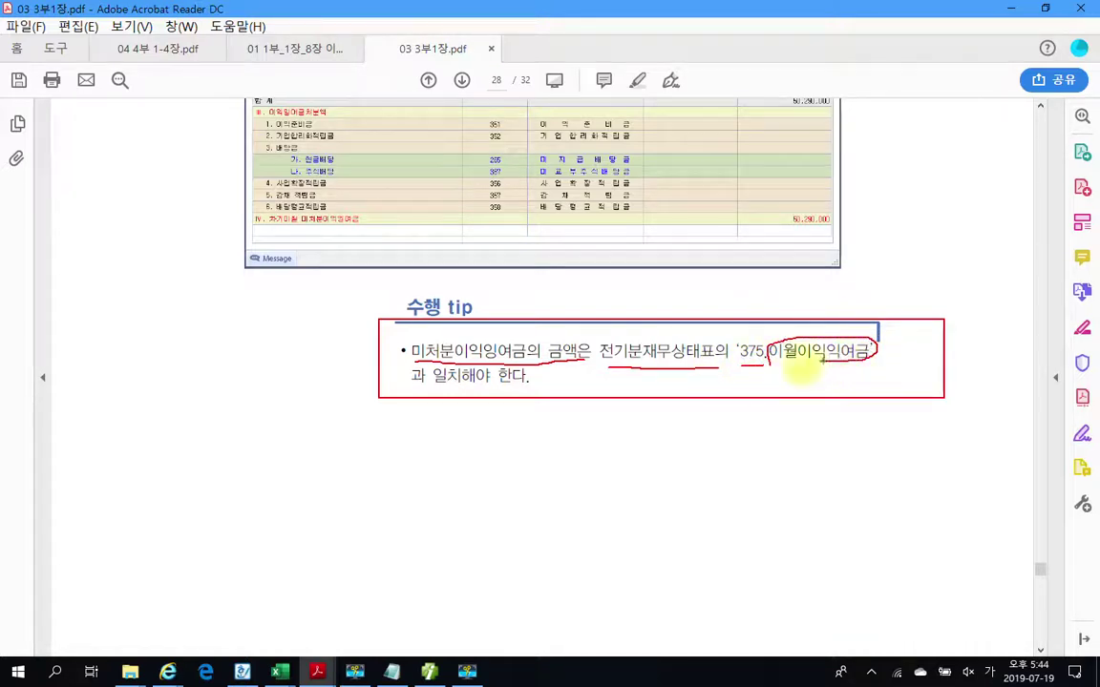
left_click_drag(432, 387, 520, 387)
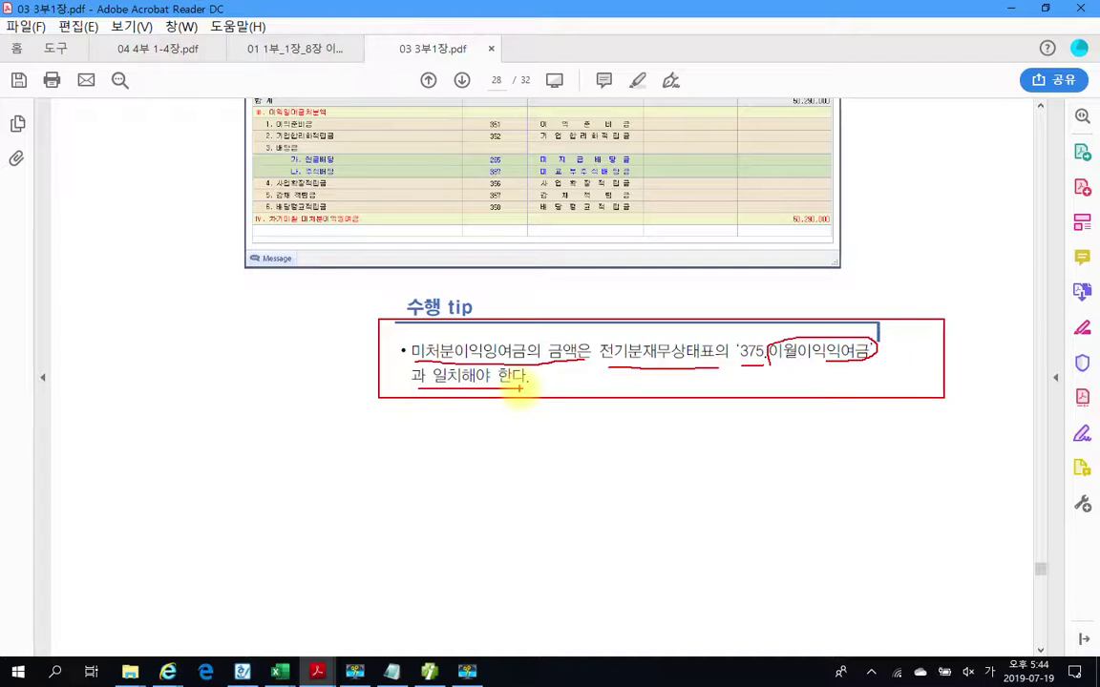
key("Escape")
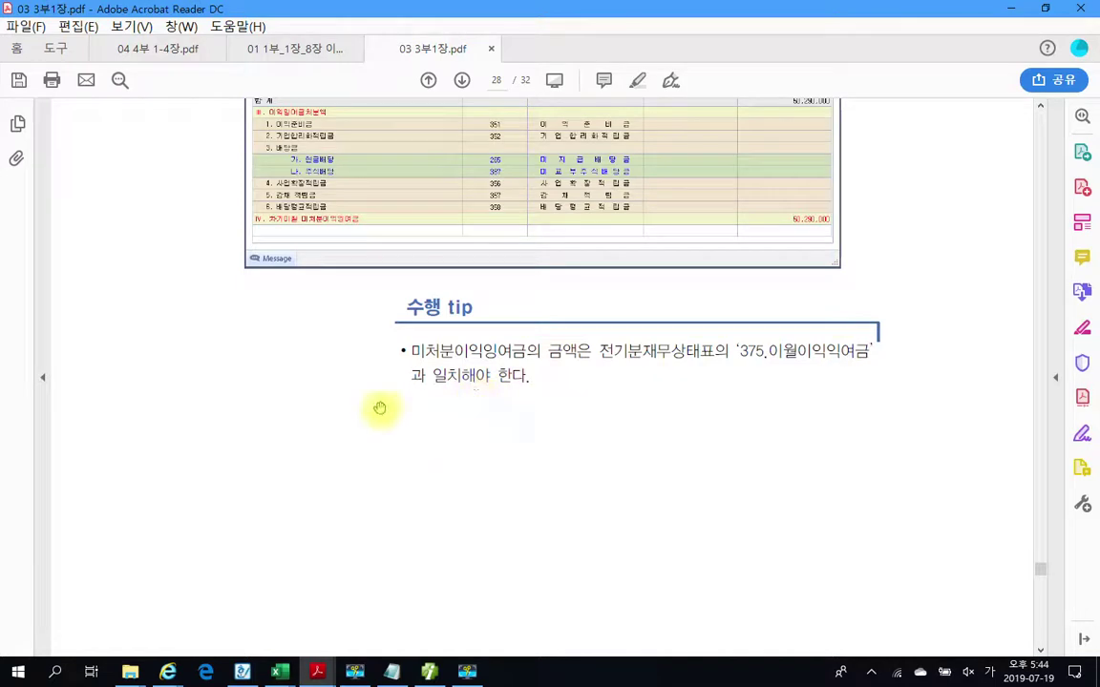
Read through the textbook's 거래처별 초기이월 section, including its 수행 내용 and 수행 결과 screens, up to the document's end
scroll(420, 382, "down", 3)
scroll(452, 378, "down", 10)
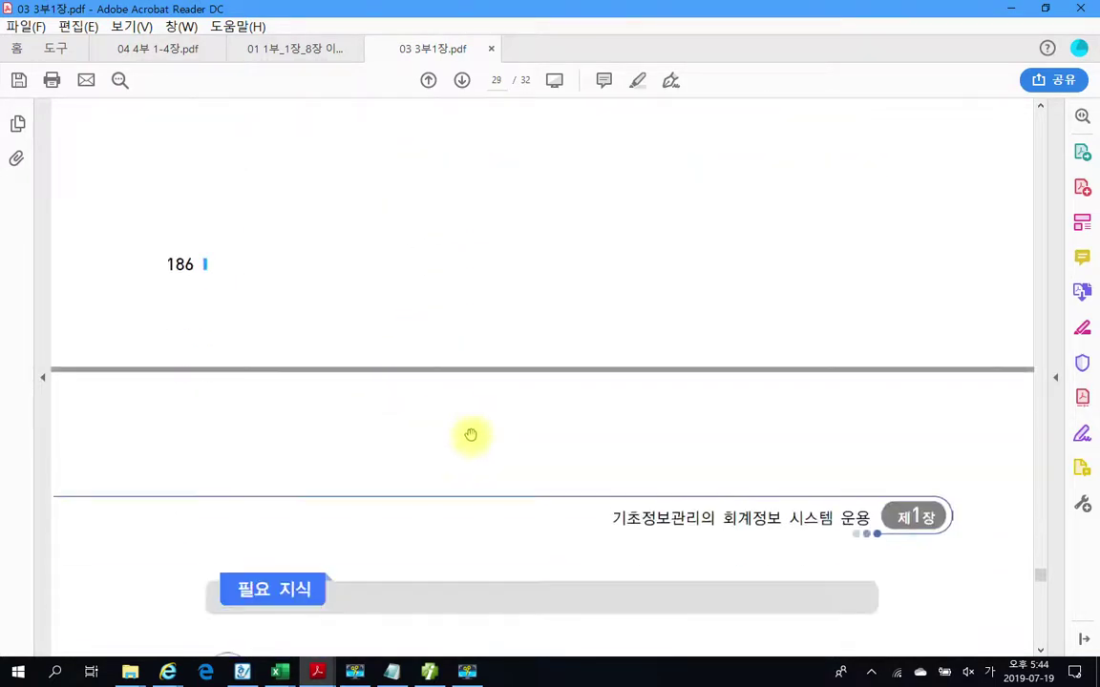
scroll(473, 421, "down", 3)
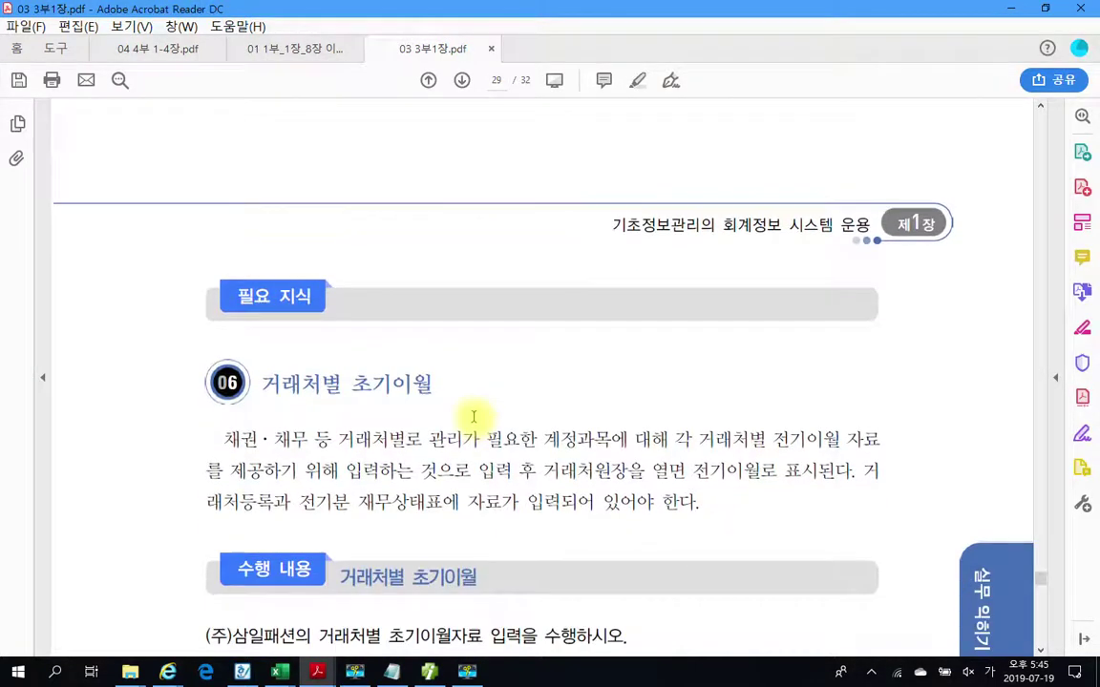
scroll(474, 414, "down", 10)
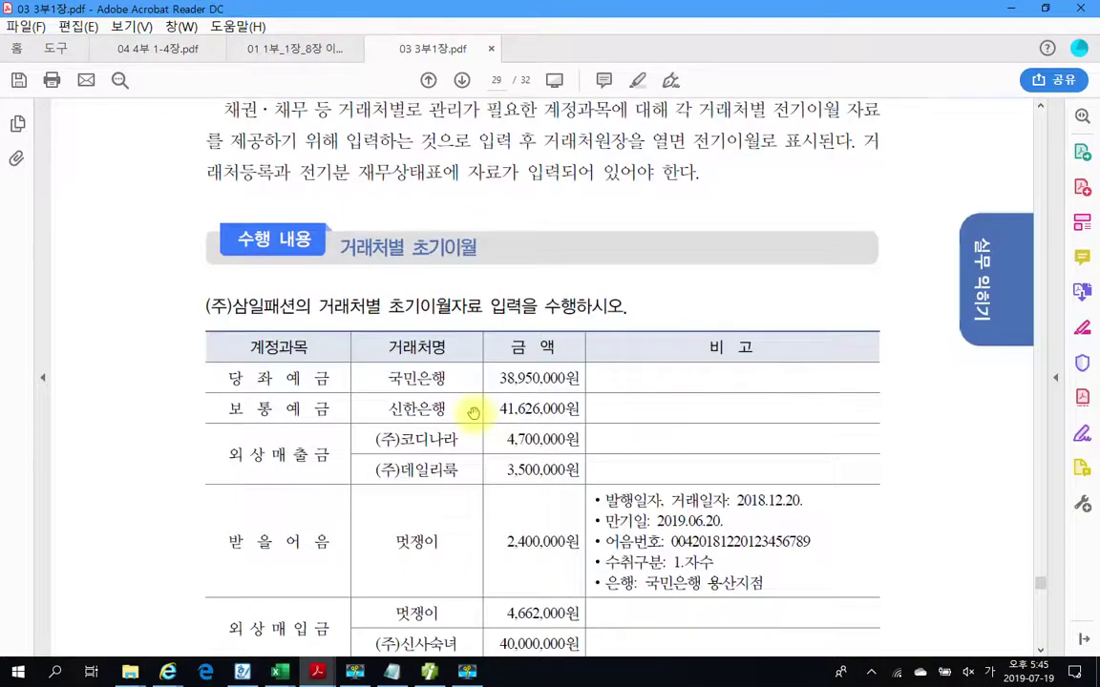
scroll(473, 413, "down", 14)
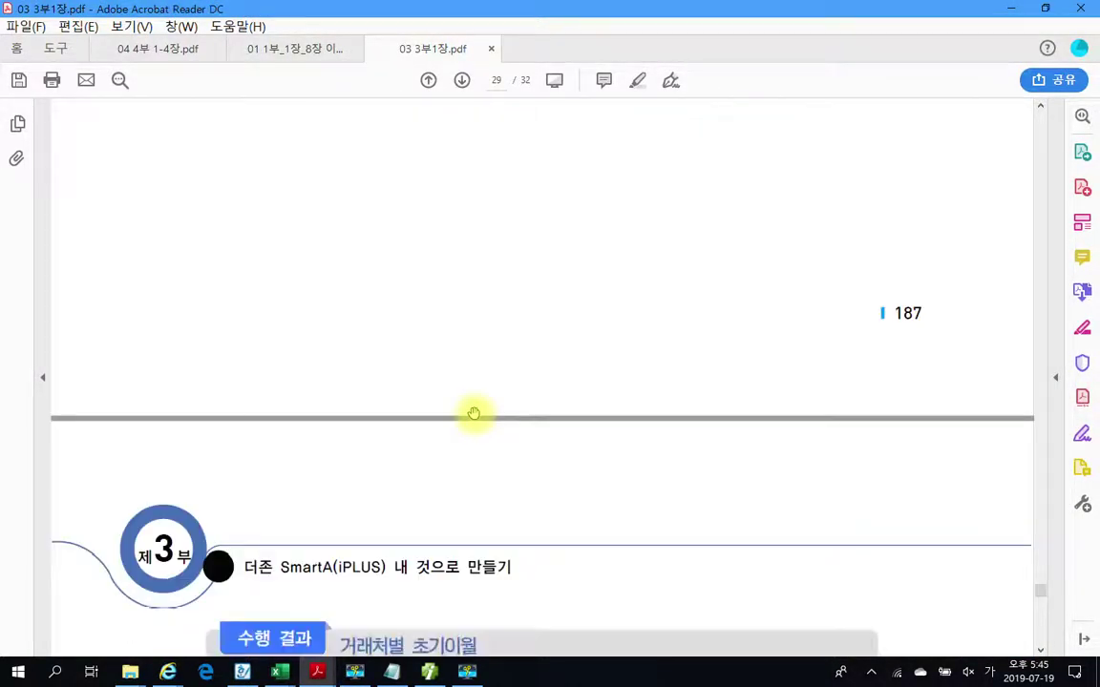
scroll(472, 410, "down", 14)
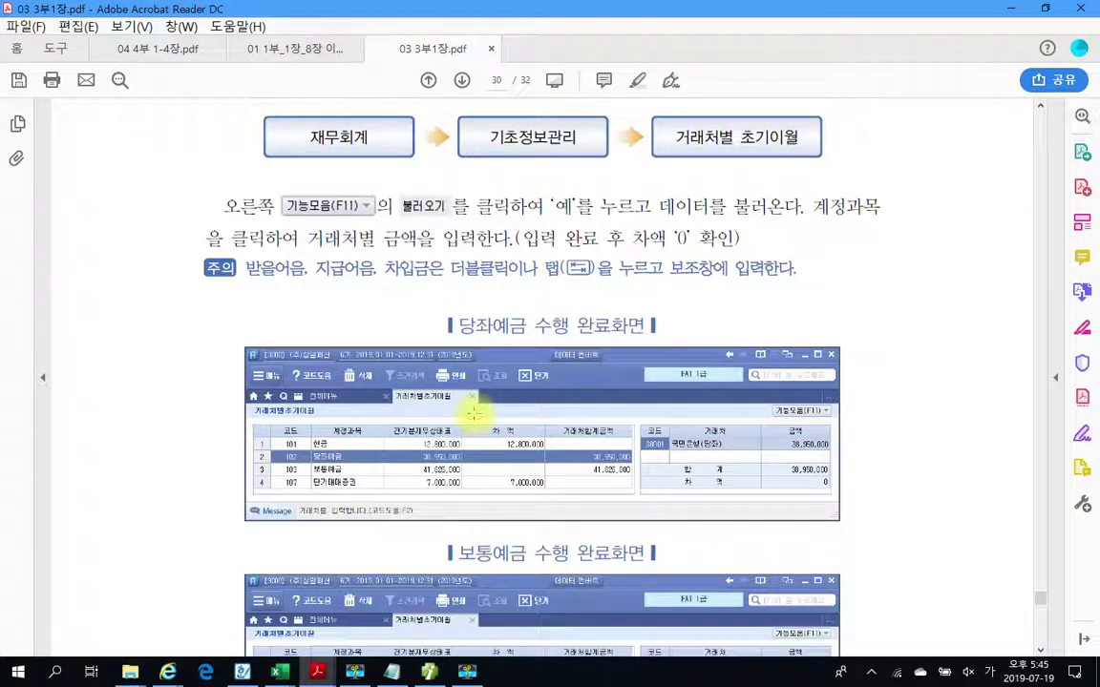
scroll(472, 412, "down", 20)
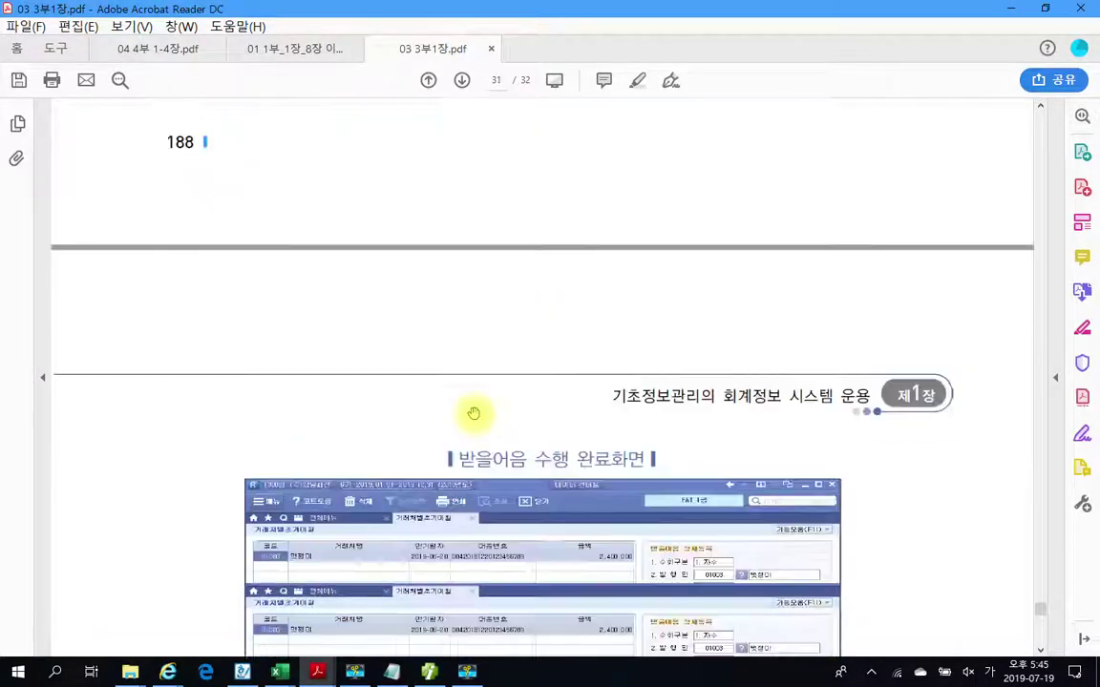
scroll(472, 412, "down", 15)
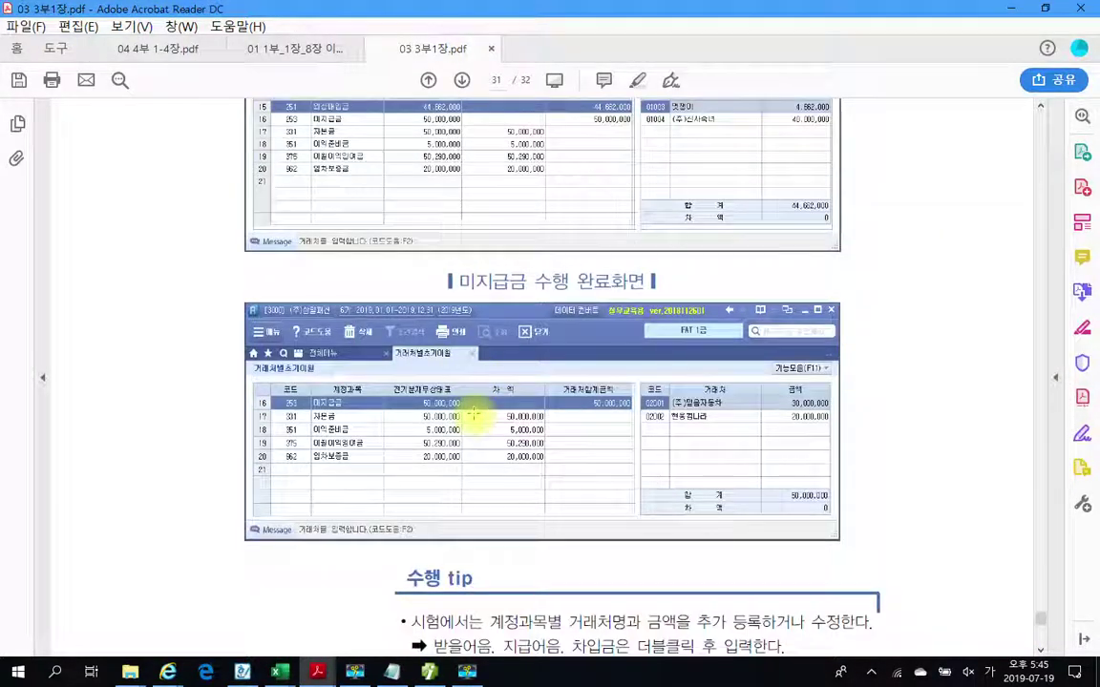
scroll(474, 413, "down", 5)
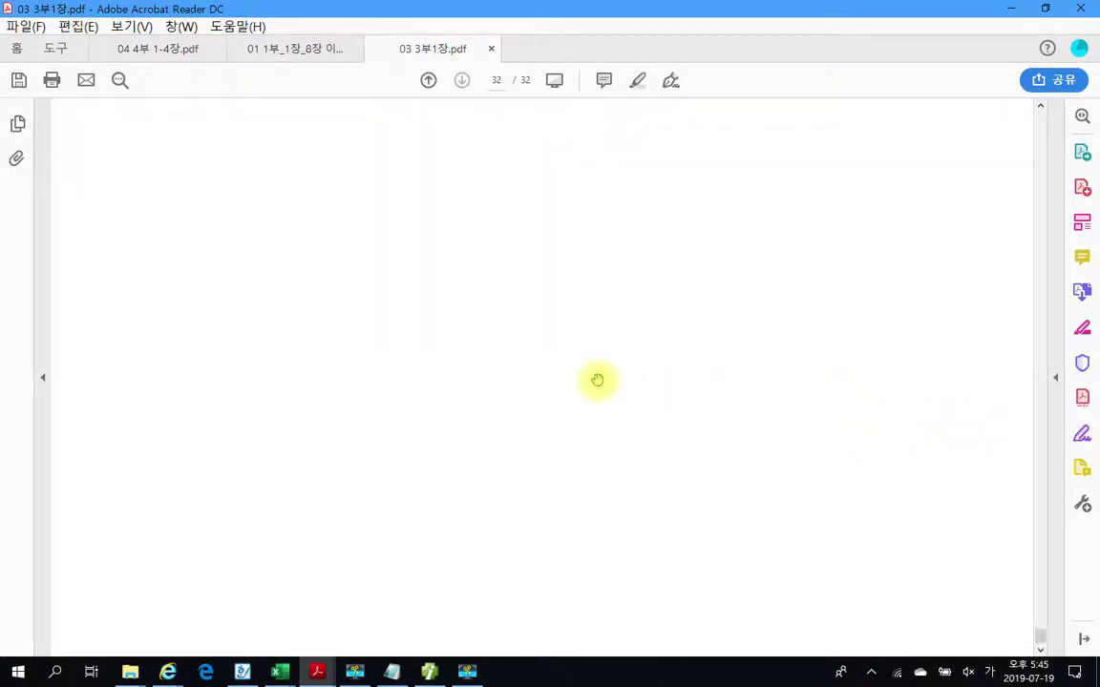
Return to the 거래처별 초기이월 수행 내용 table on textbook page 187 and examine its accounts, 거래처 and amounts
scroll(591, 371, "up", 20)
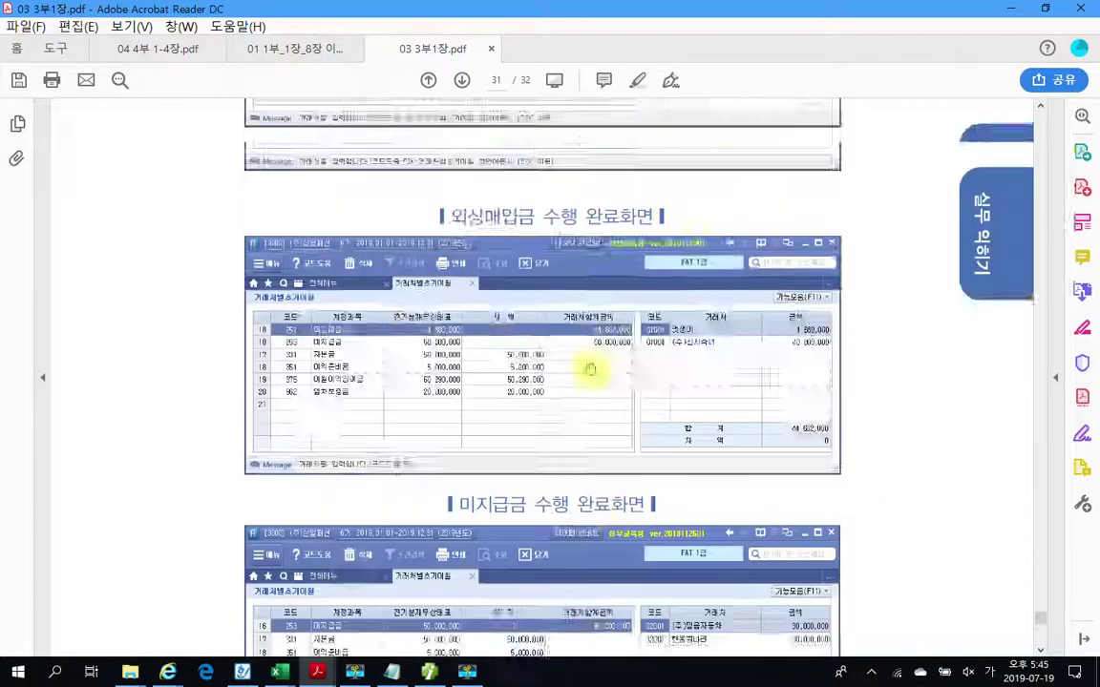
scroll(584, 367, "up", 12)
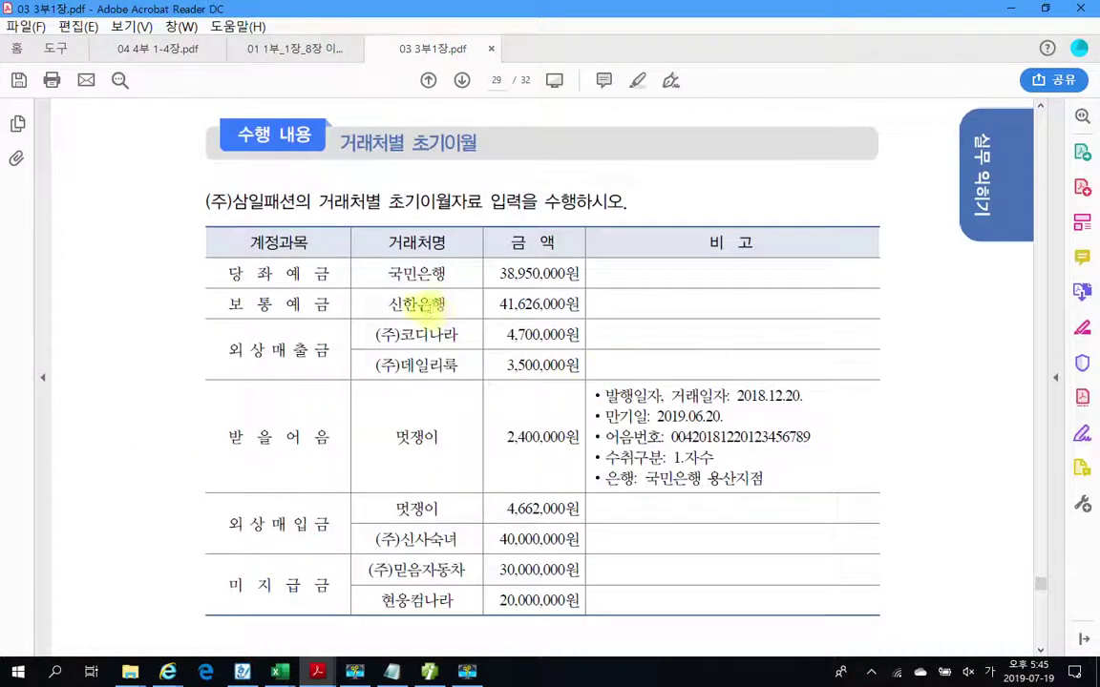
scroll(375, 313, "up", 1)
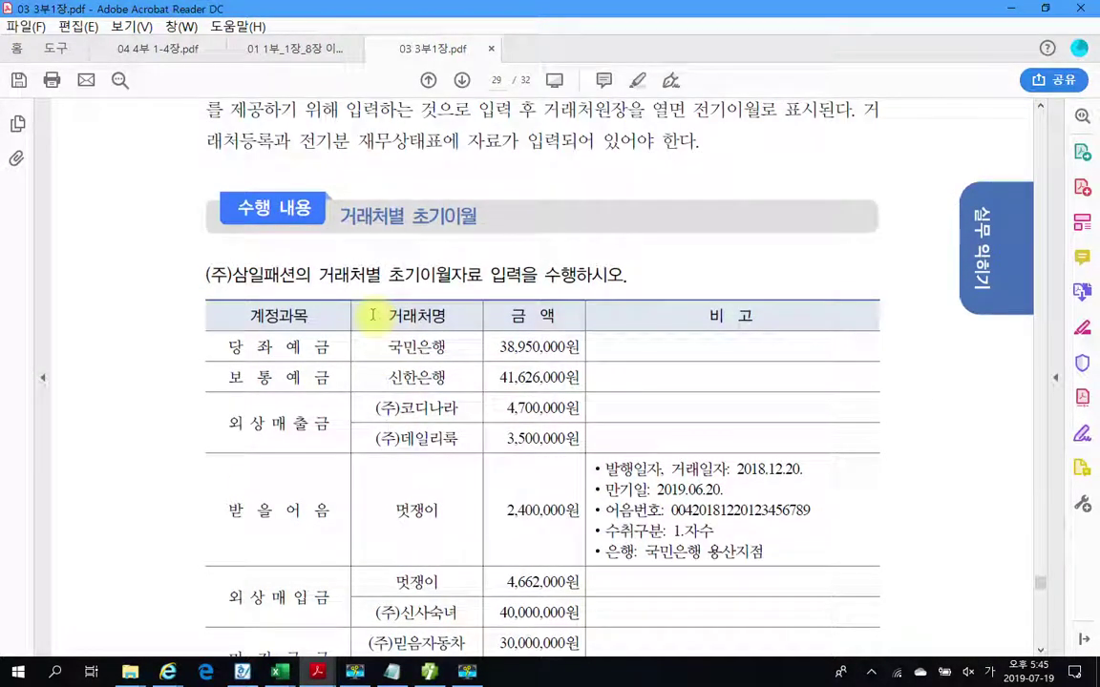
scroll(372, 315, "up", 2)
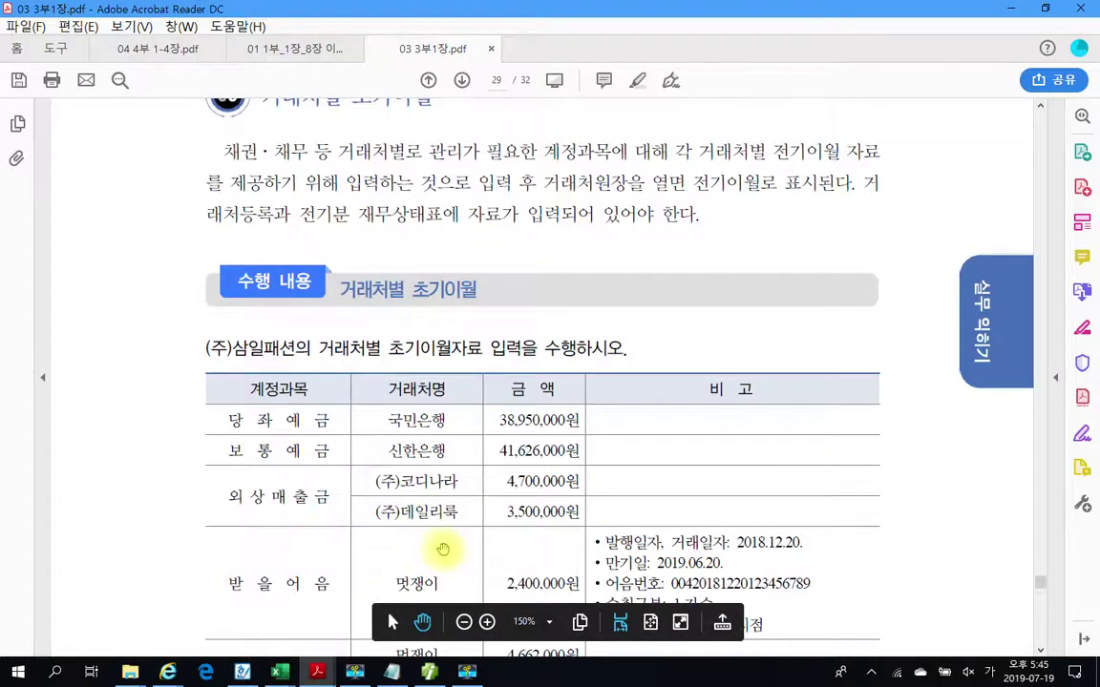
scroll(425, 525, "down", 2)
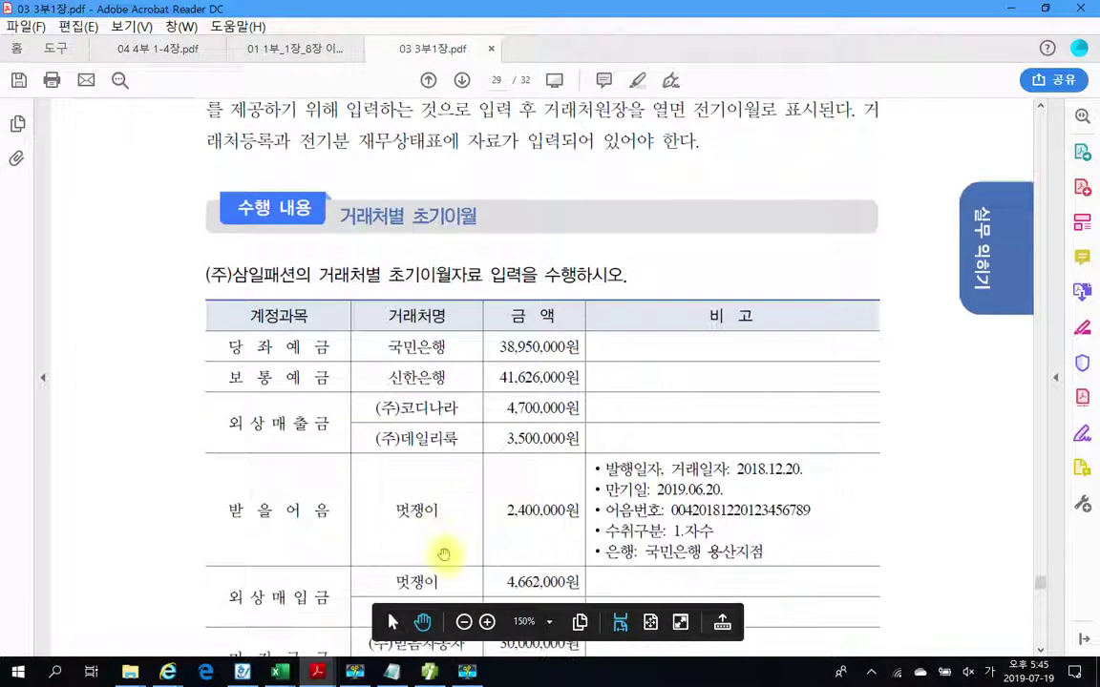
Switch to the accounting program, open 거래처별초기이월, and load the account balances from the 전기분 재무상태표
left_click(428, 671)
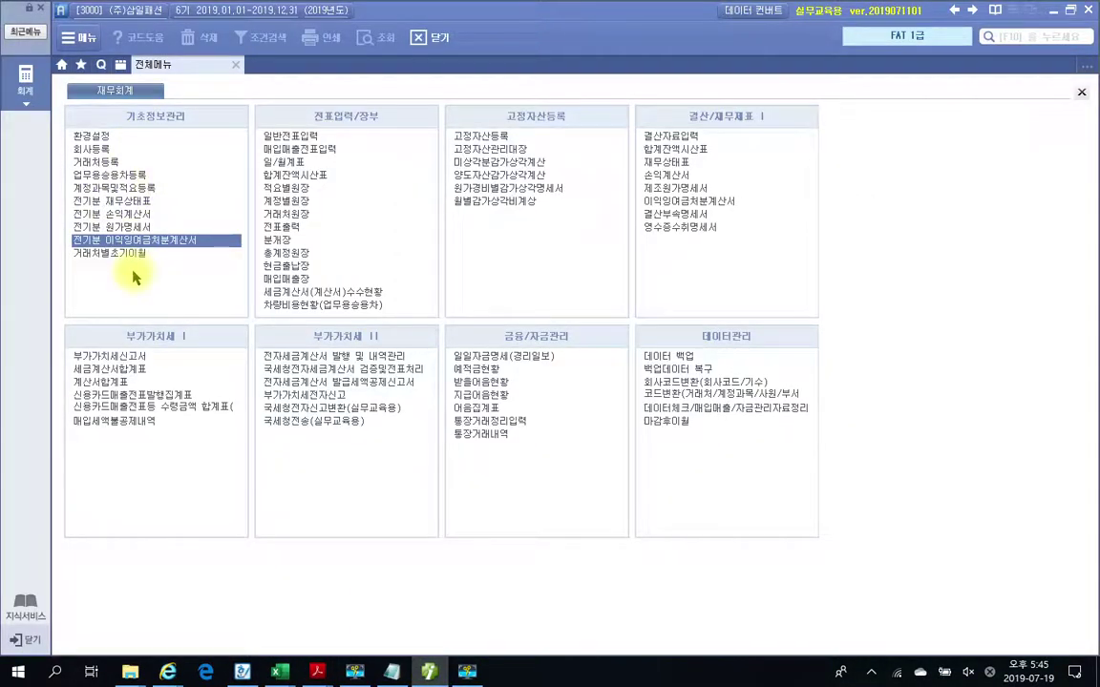
left_click(101, 253)
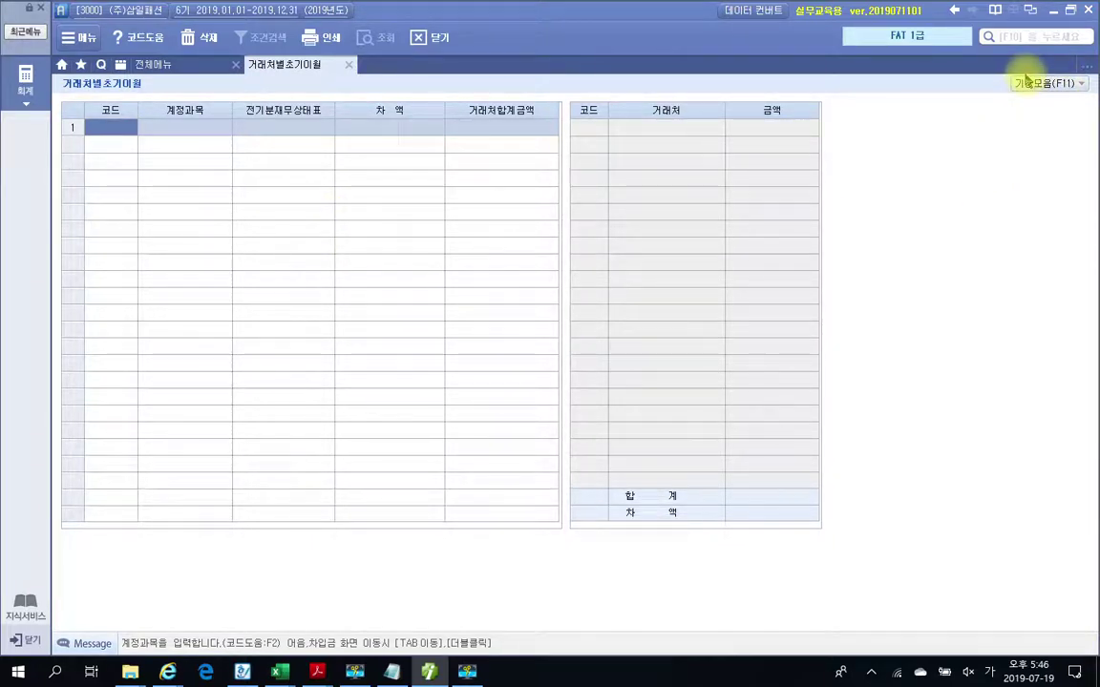
left_click_drag(989, 65, 1089, 110)
left_click(1036, 84)
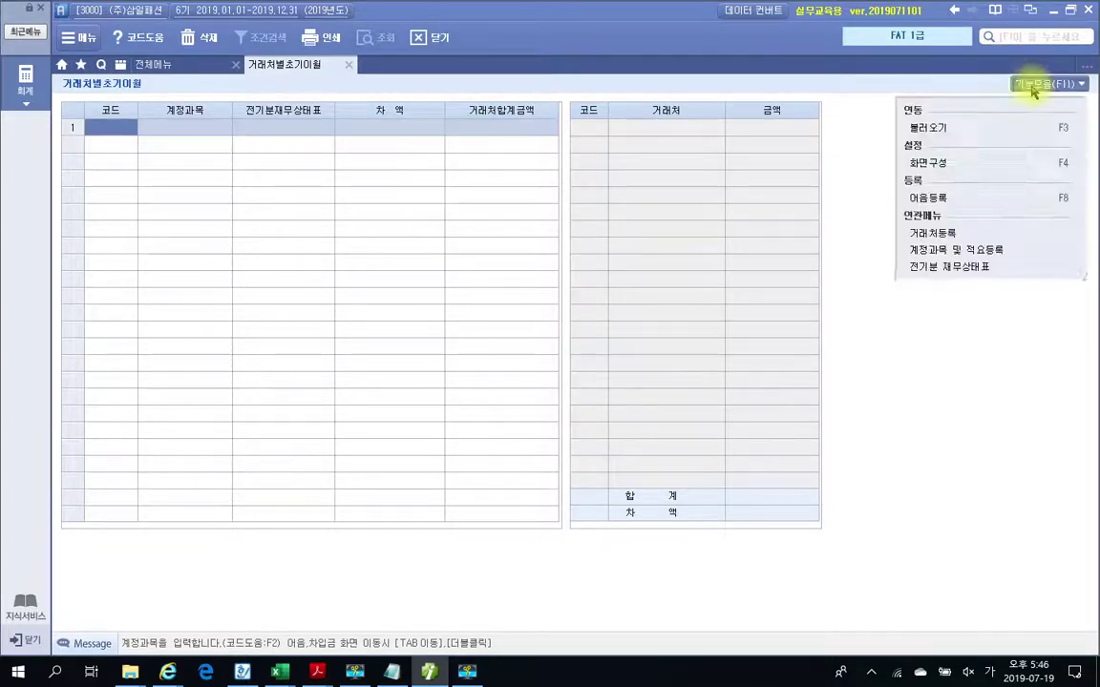
left_click(926, 127)
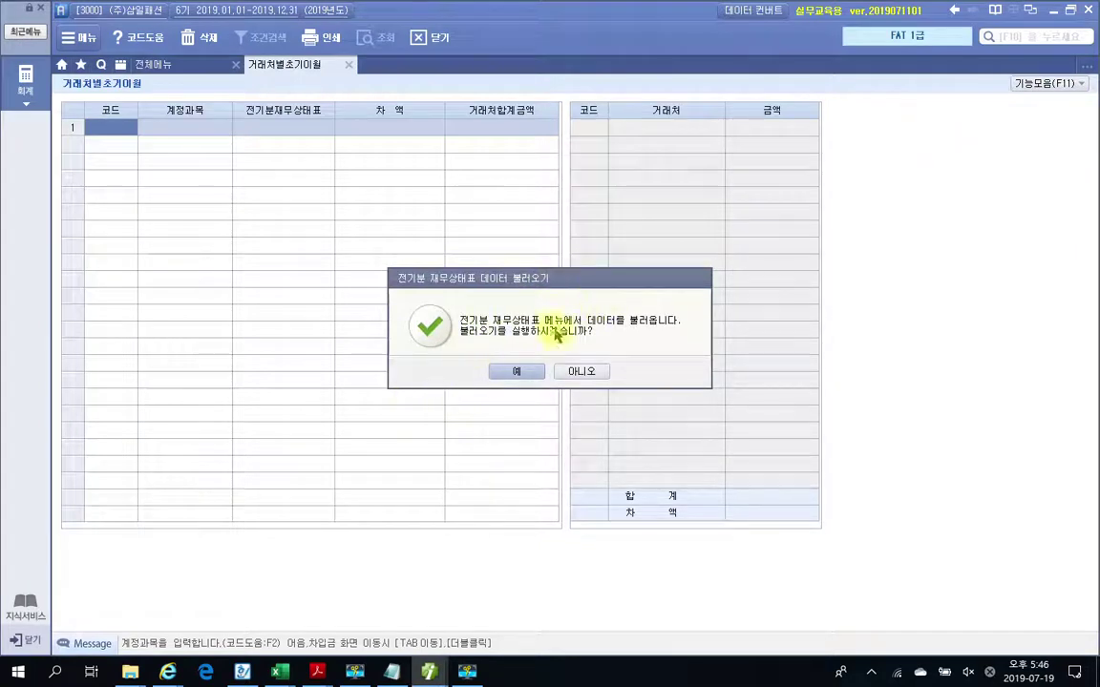
left_click(519, 375)
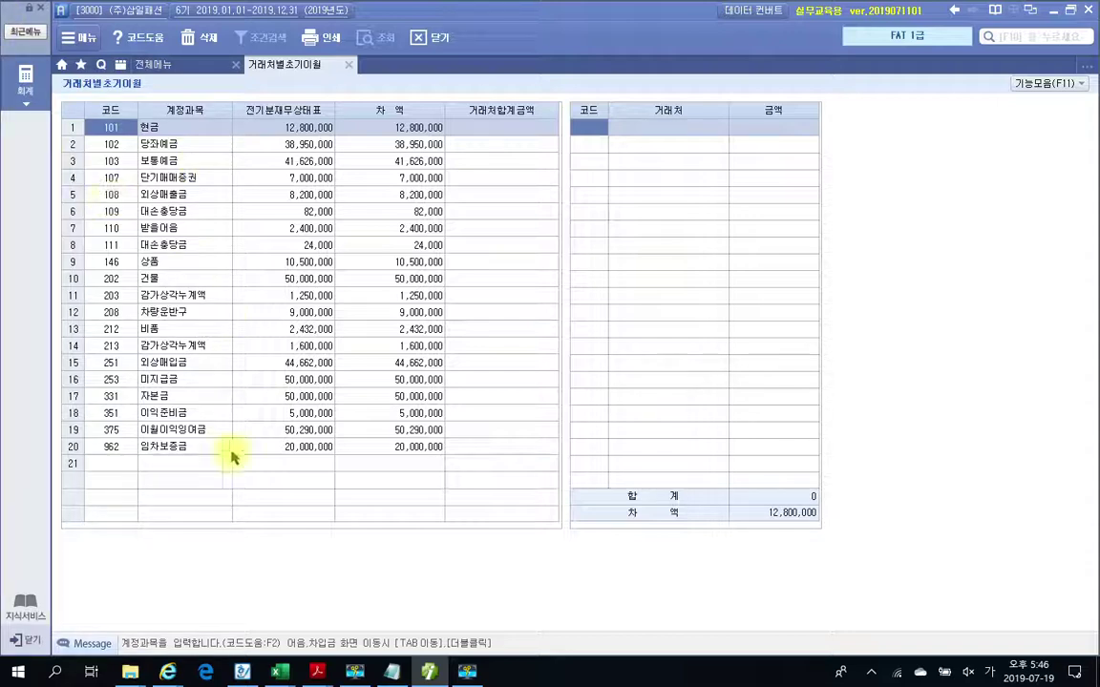
Review the full 거래처별 초기이월 table of accounts, 거래처 and amounts in 03 3부1장.pdf, and return to the accounting program
mouse_move(317, 669)
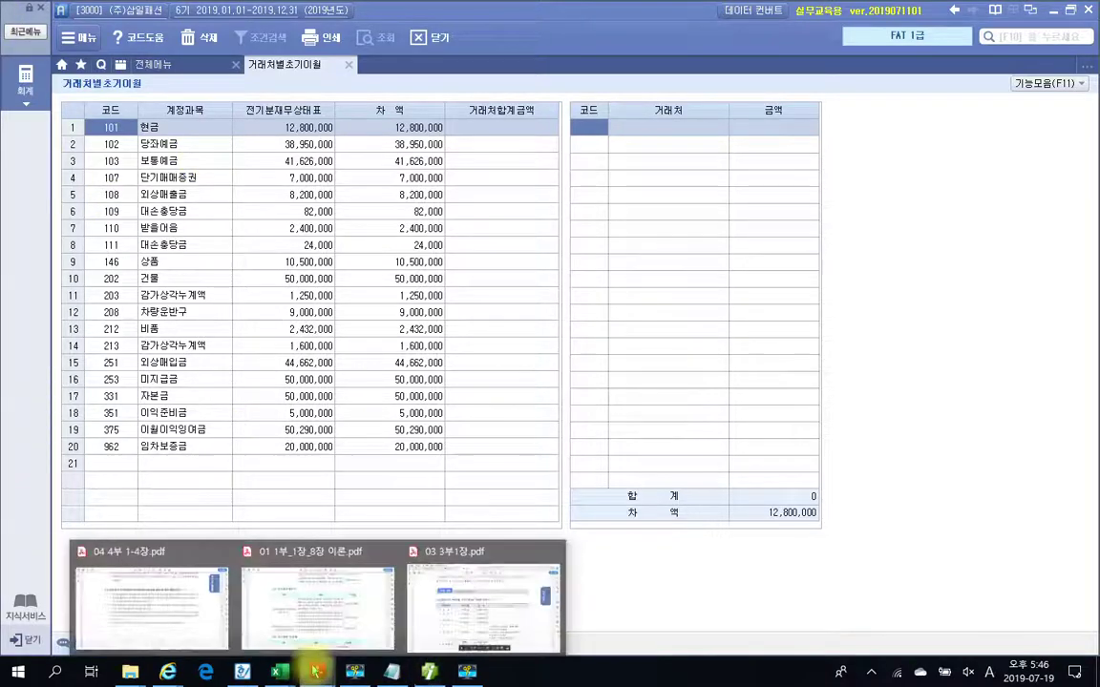
left_click(480, 588)
scroll(435, 510, "down", 3)
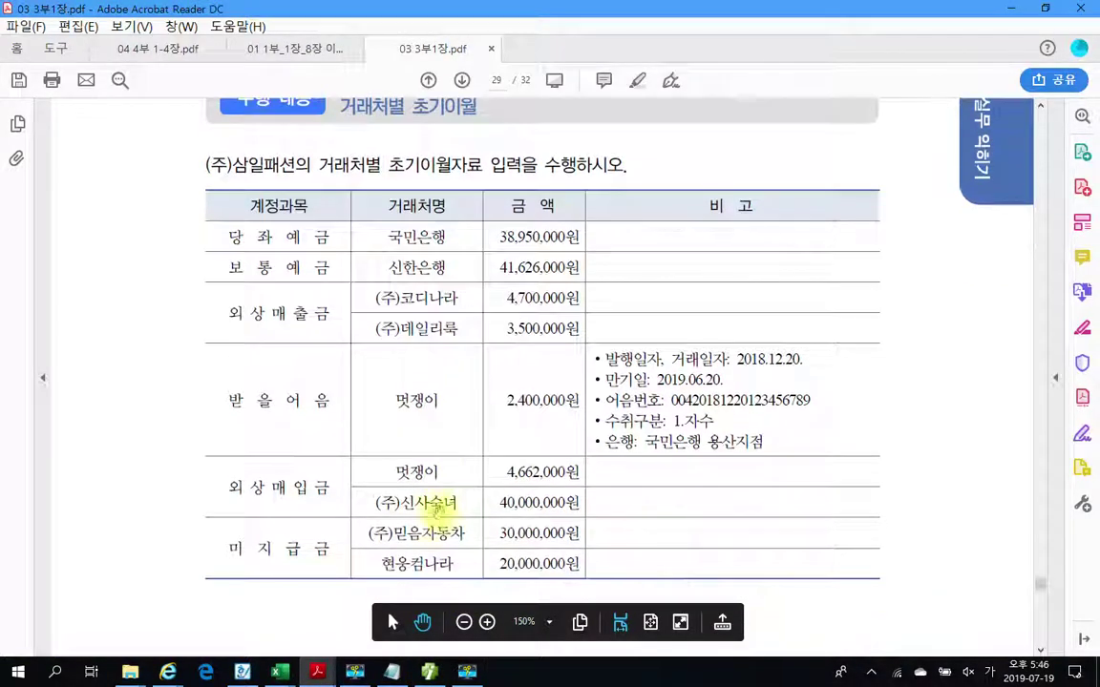
left_click_drag(221, 206, 573, 531)
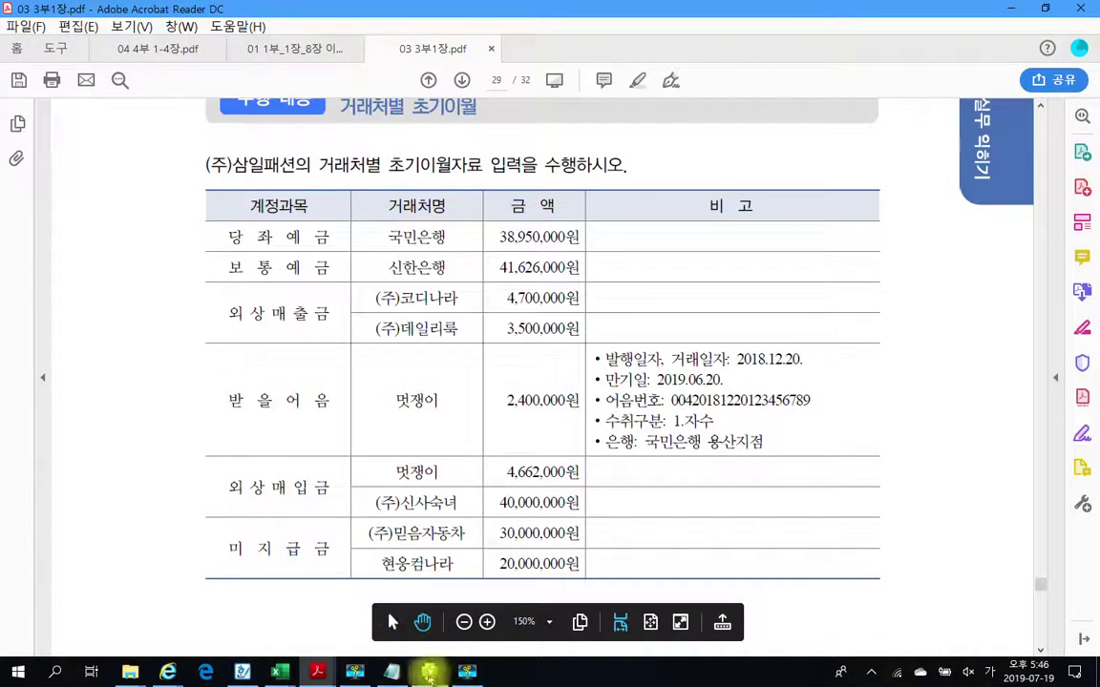
key("alt+Tab")
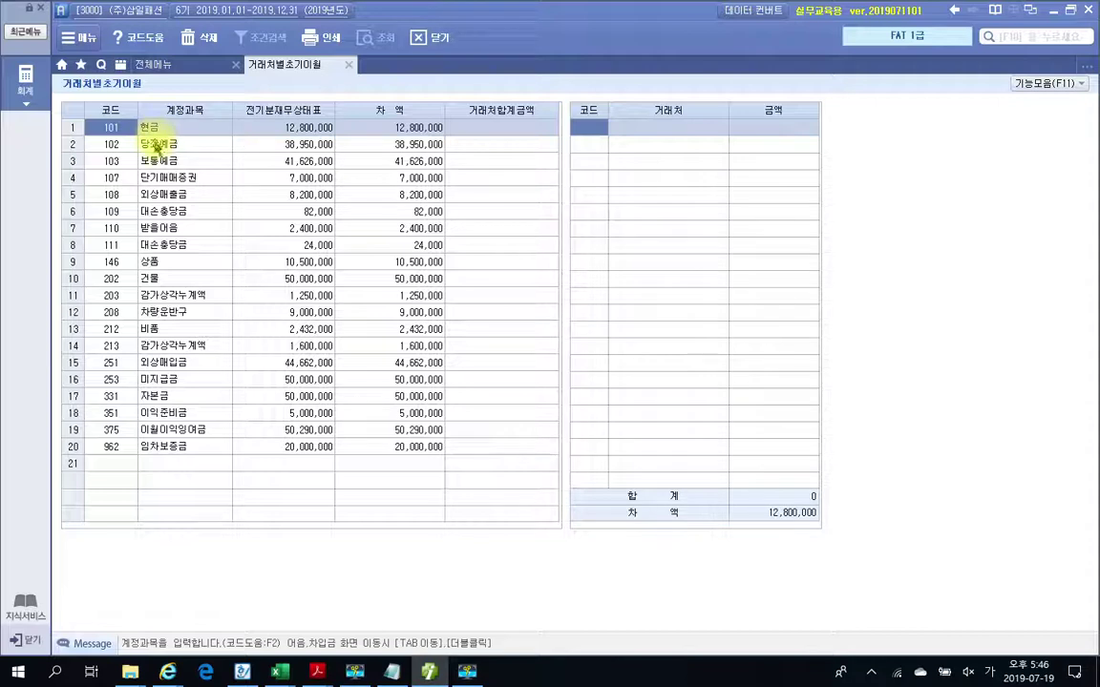
For the 당좌예금 account, add the 거래처 국민은행(당좌) with an amount of 38,950,000
left_click(155, 145)
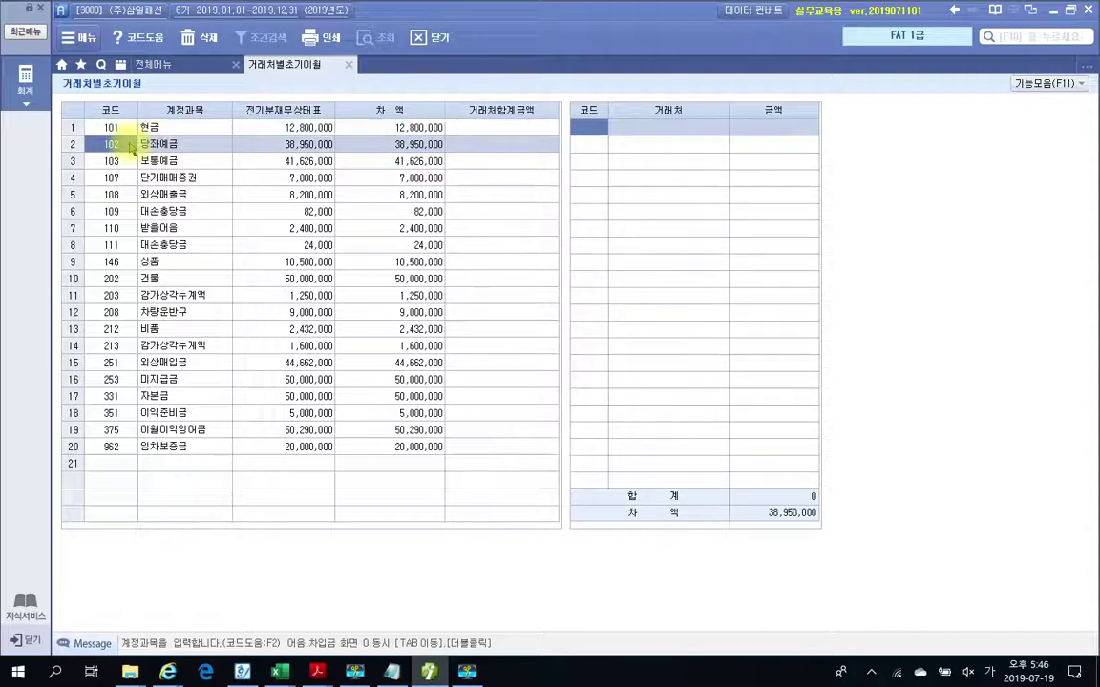
left_click(589, 132)
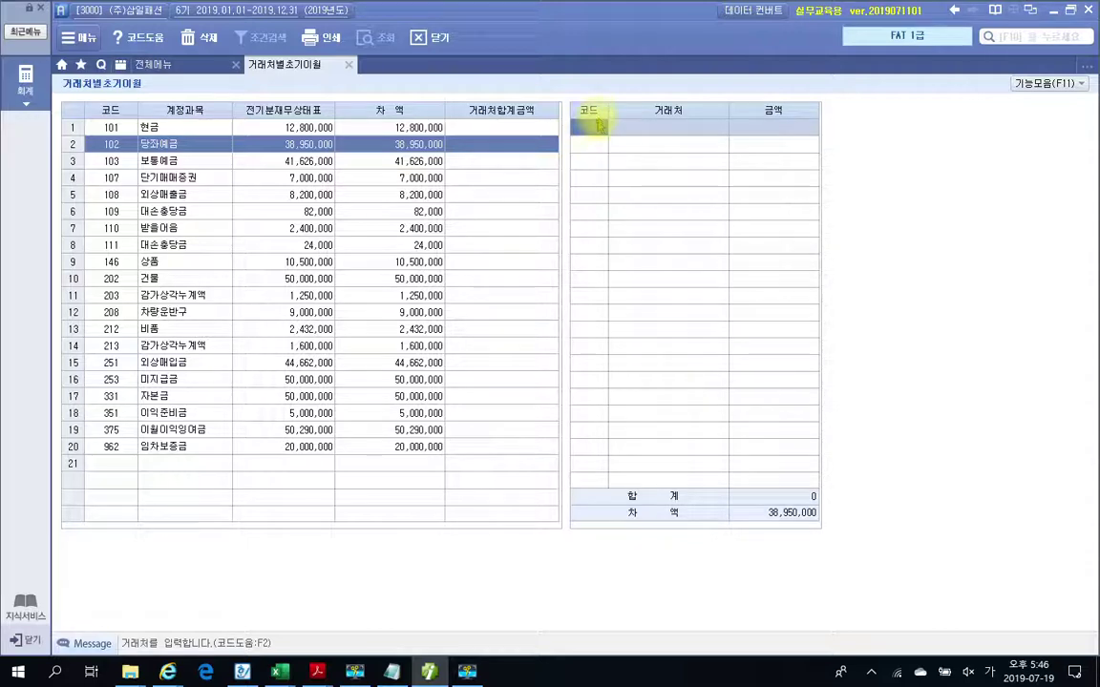
key("F2")
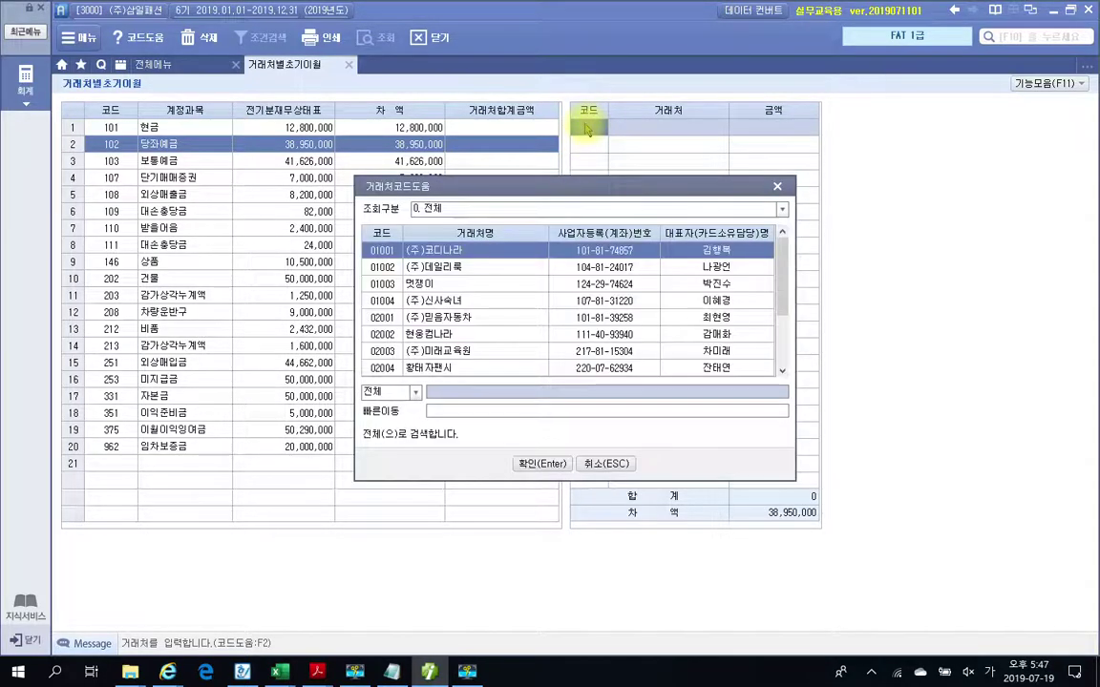
left_click_drag(571, 191, 524, 197)
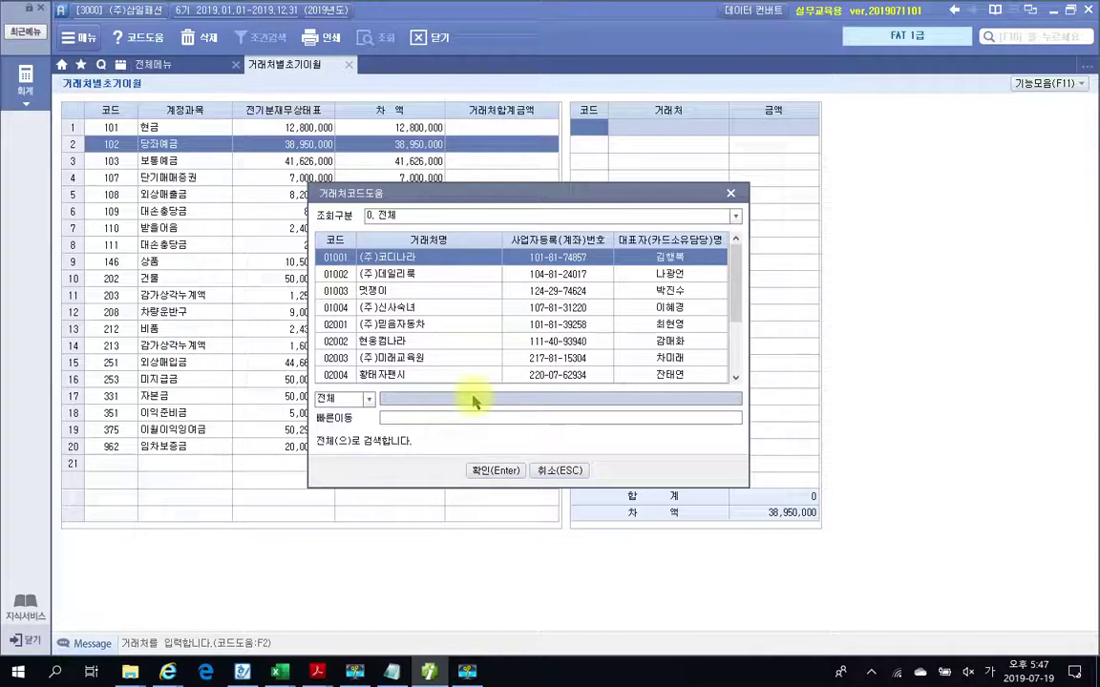
type("국민")
key("Return")
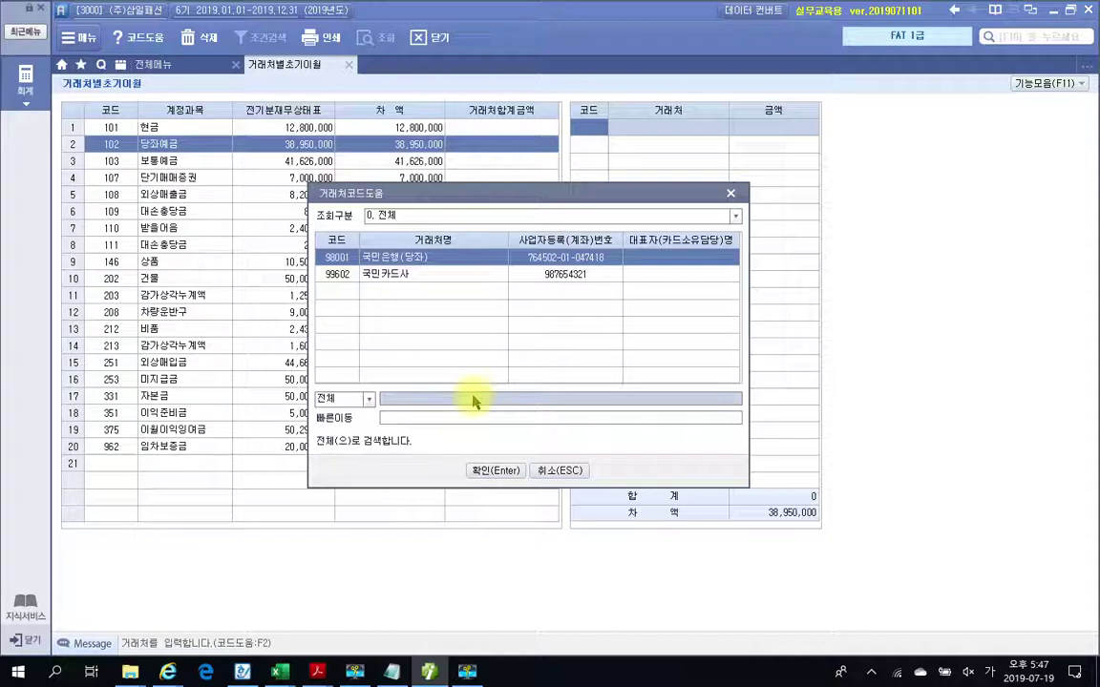
key("Return")
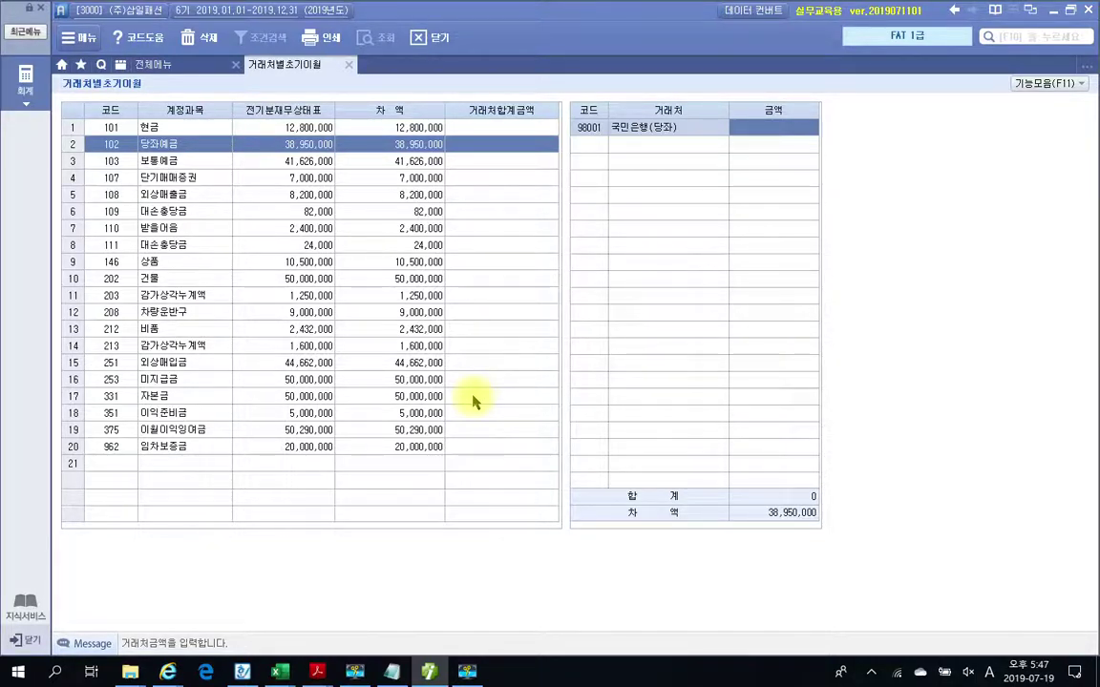
type("38950000")
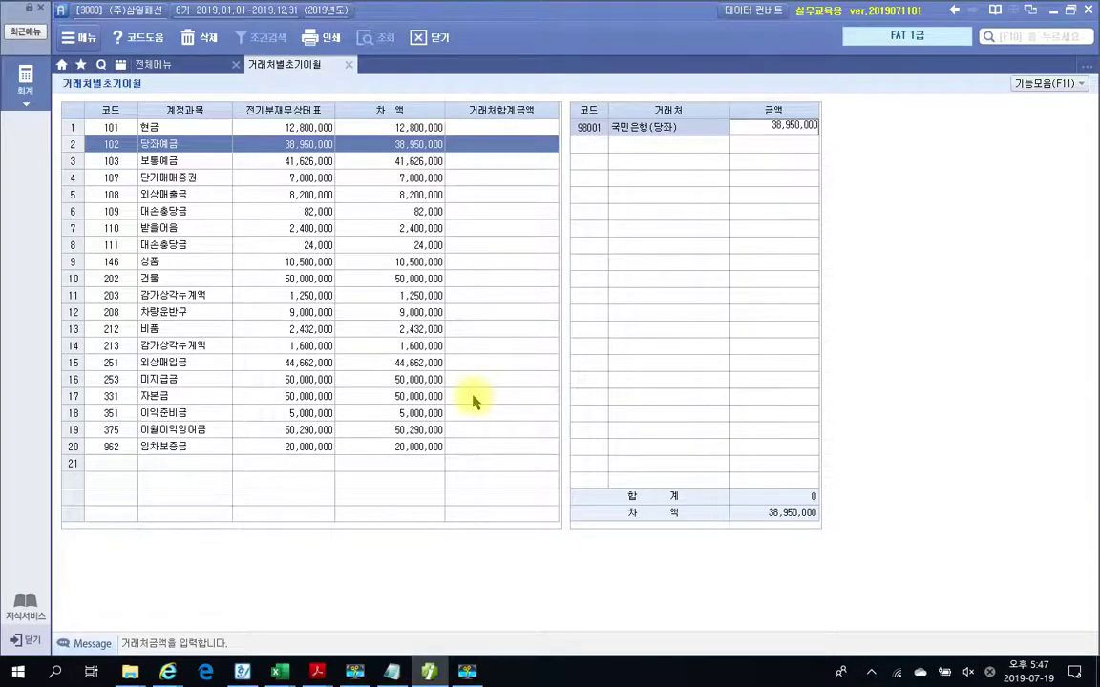
key("Return")
mouse_move(833, 506)
left_mouse_down()
mouse_move(822, 505)
mouse_move(817, 550)
mouse_move(838, 506)
mouse_move(829, 546)
left_mouse_up()
key("Escape")
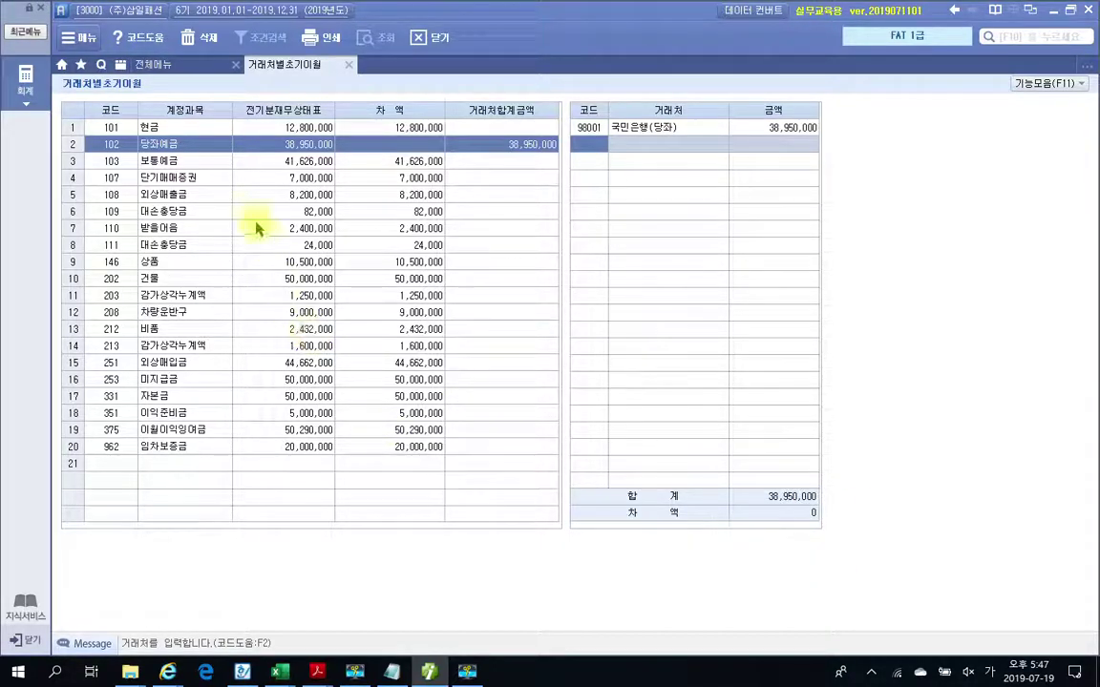
For the 보통예금 account, add the 거래처 신한은행(보통) with an amount of 41,626,000
left_click(211, 162)
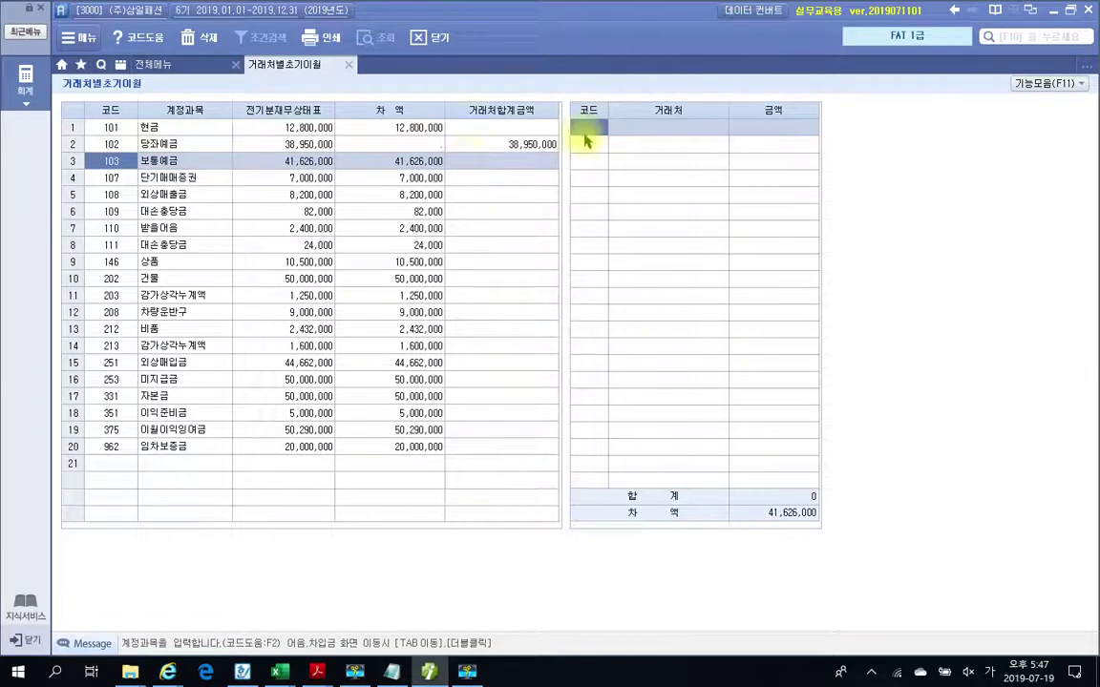
left_click(593, 135)
key("F2")
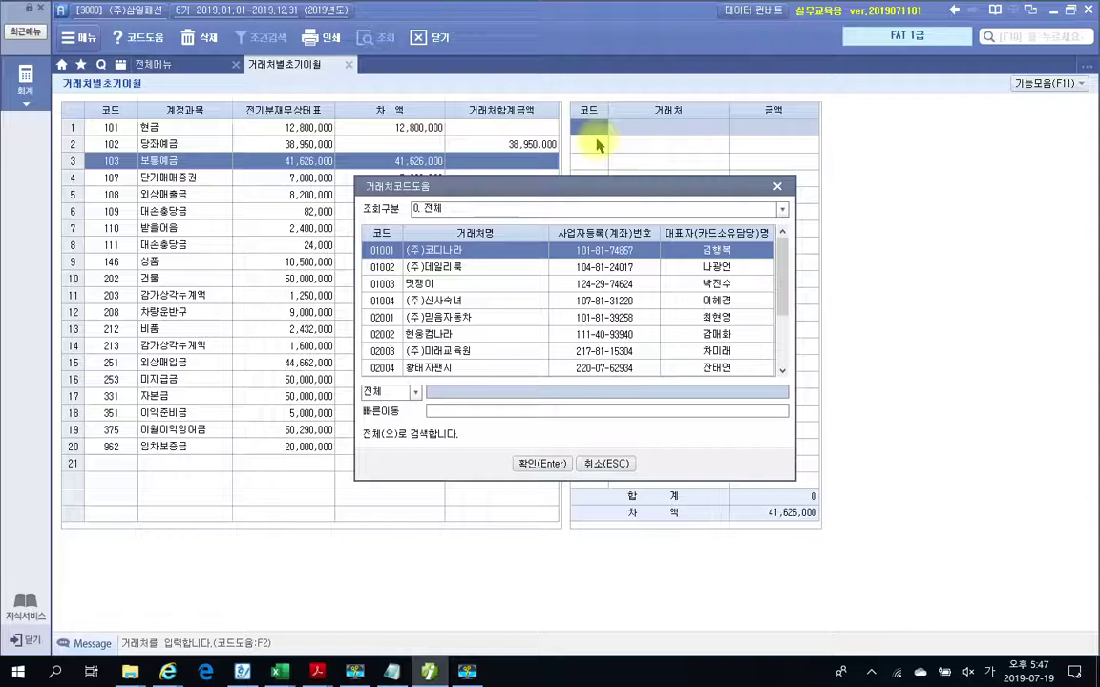
type("신한")
key("Return")
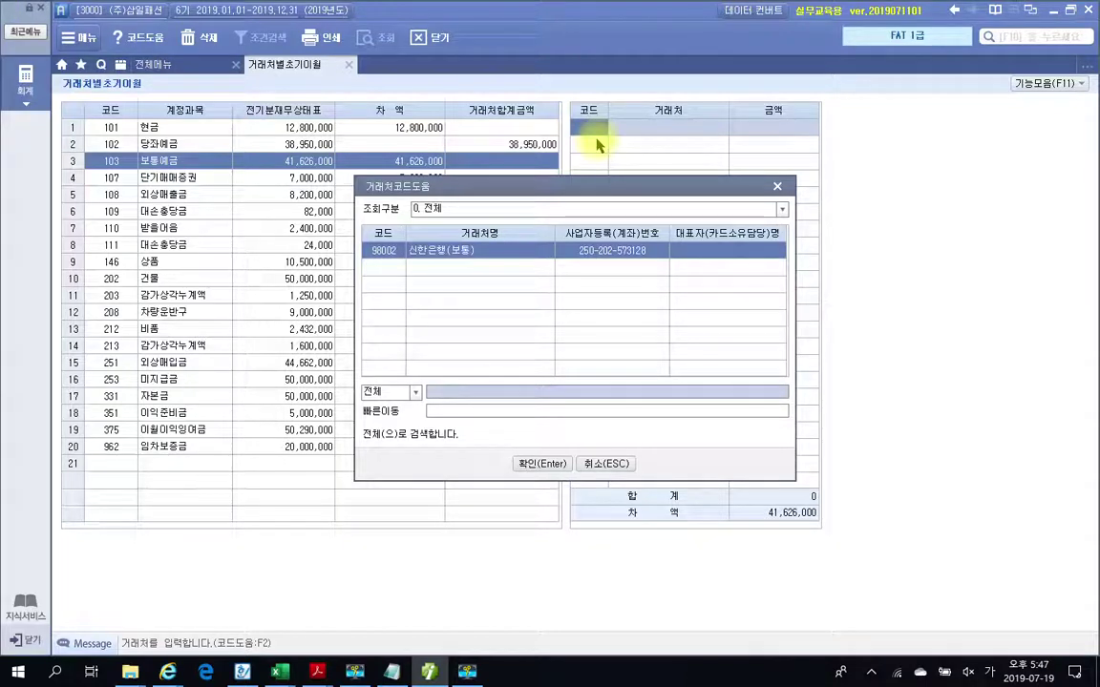
key("Return")
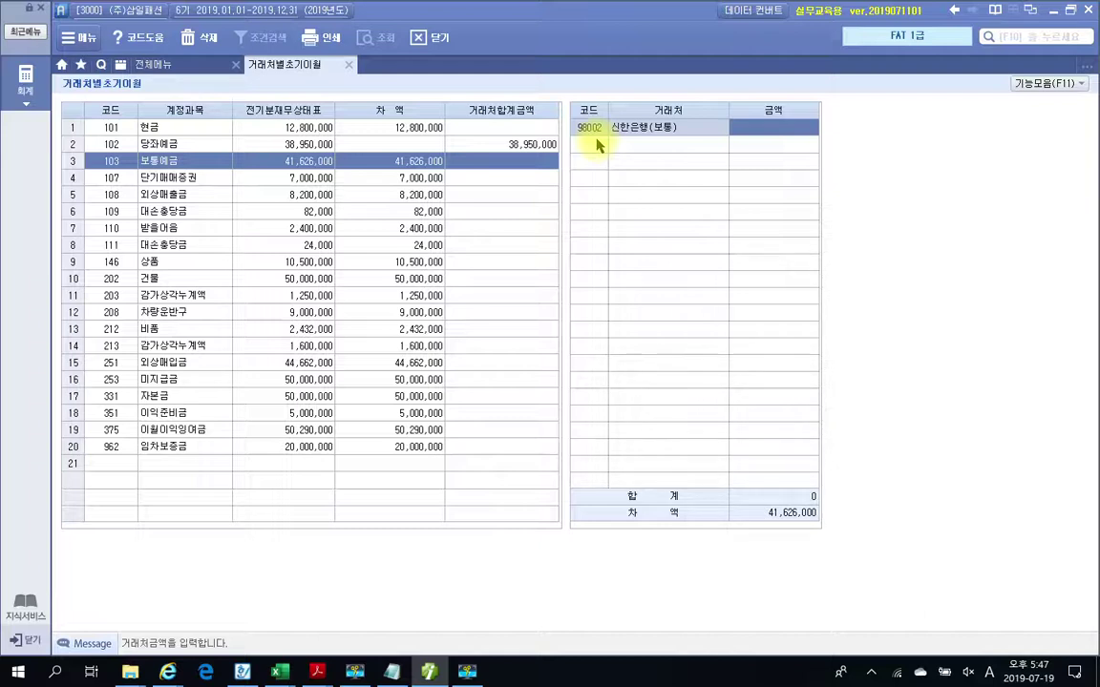
type("41626000")
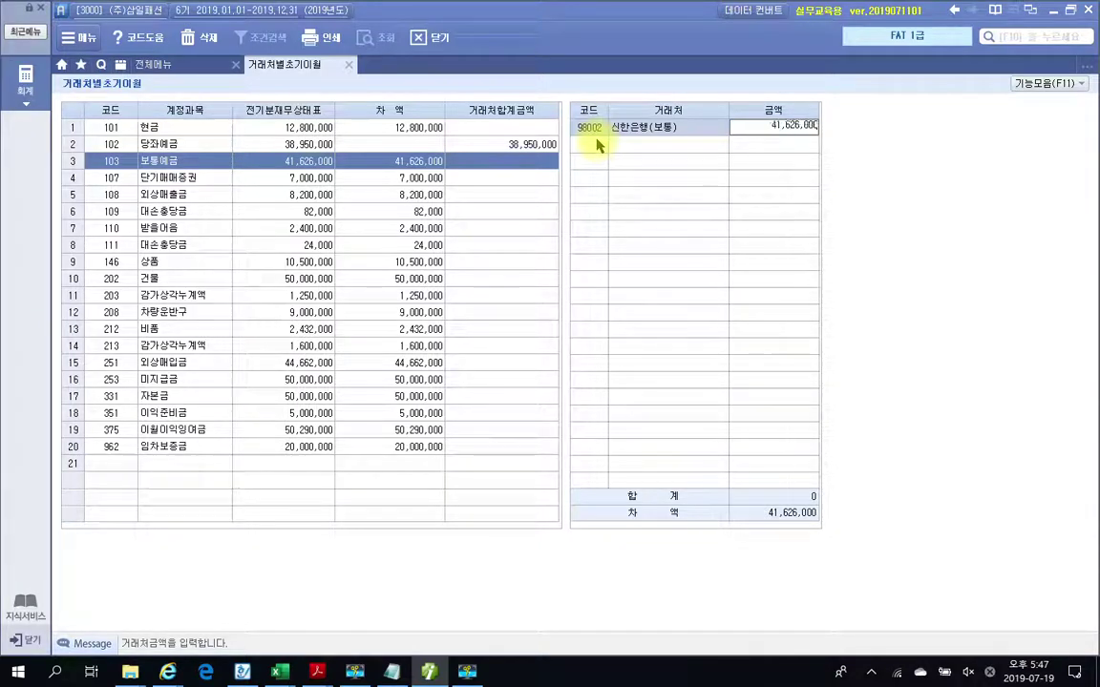
key("Return")
key("ctrl+2")
left_click_drag(823, 538, 832, 532)
key("Escape")
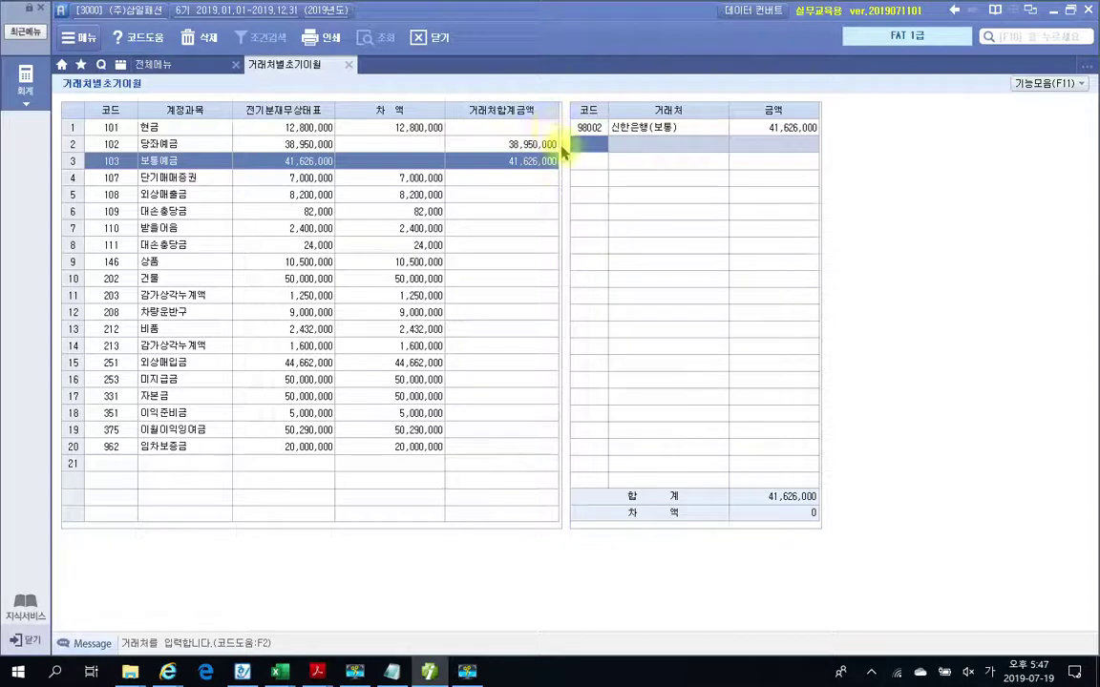
For the 외상매출금 account, add the 거래처 (주)코디나라 with an amount of 4,700,000
left_click(186, 197)
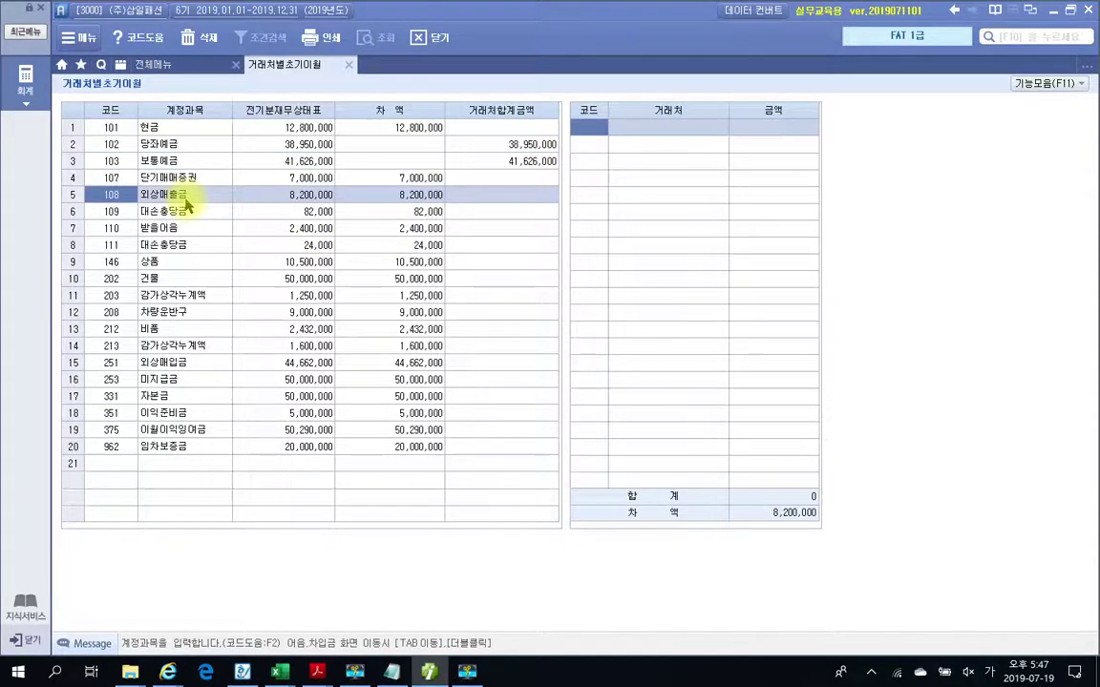
left_click(588, 134)
key("F2")
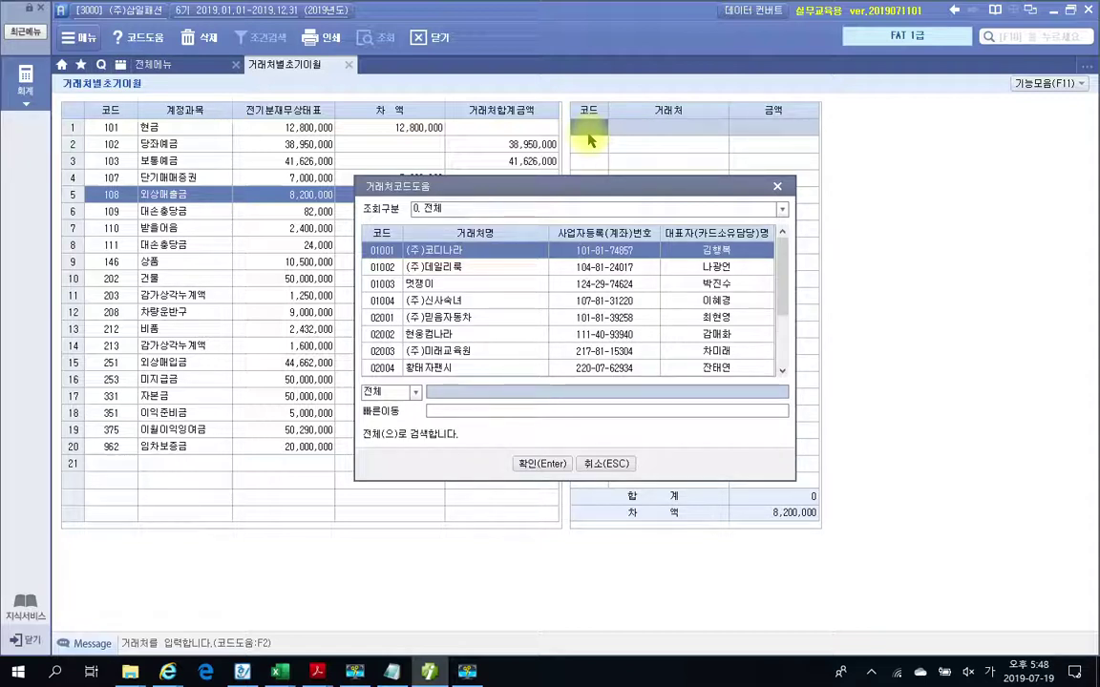
type("코디")
key("Return")
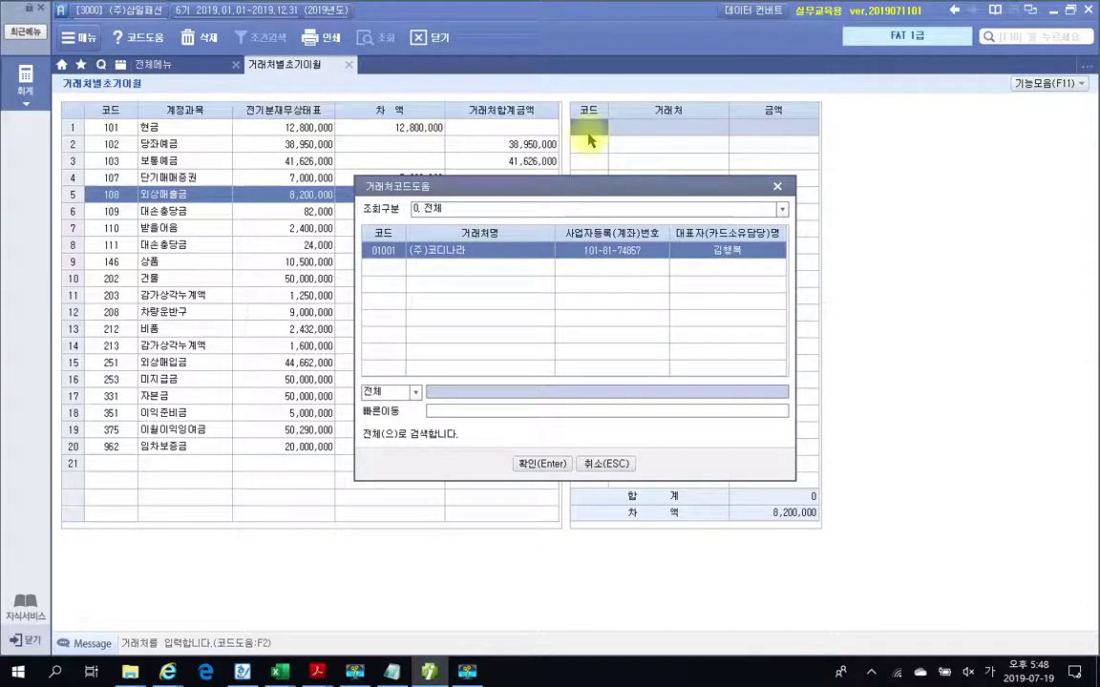
key("Return")
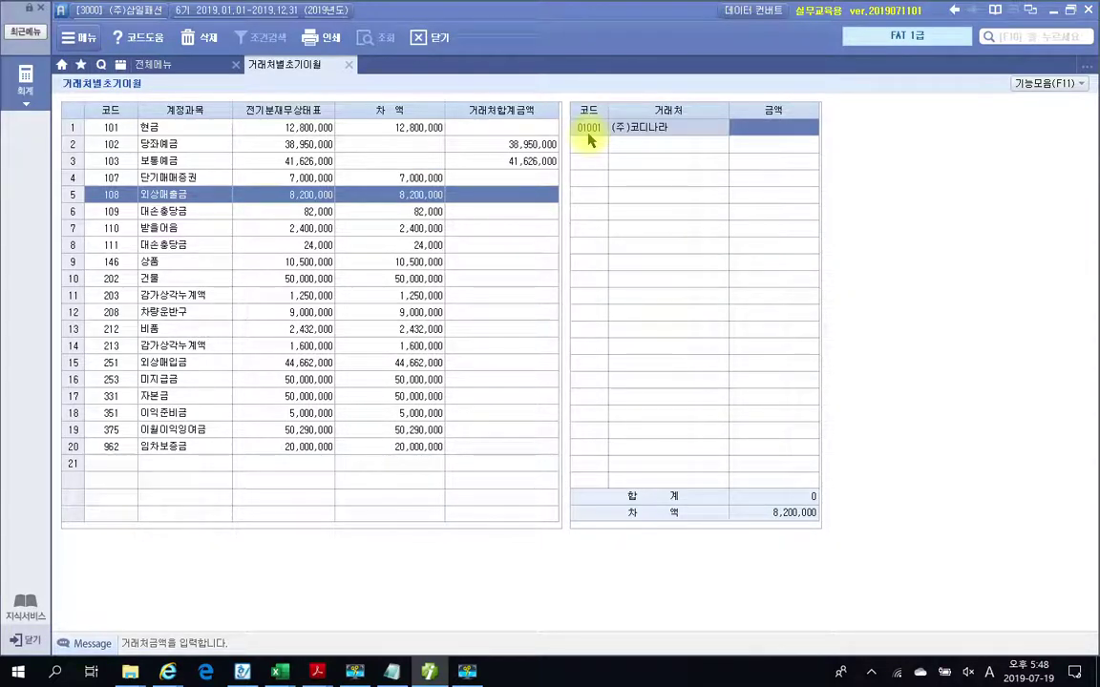
type("4700000")
key("Return")
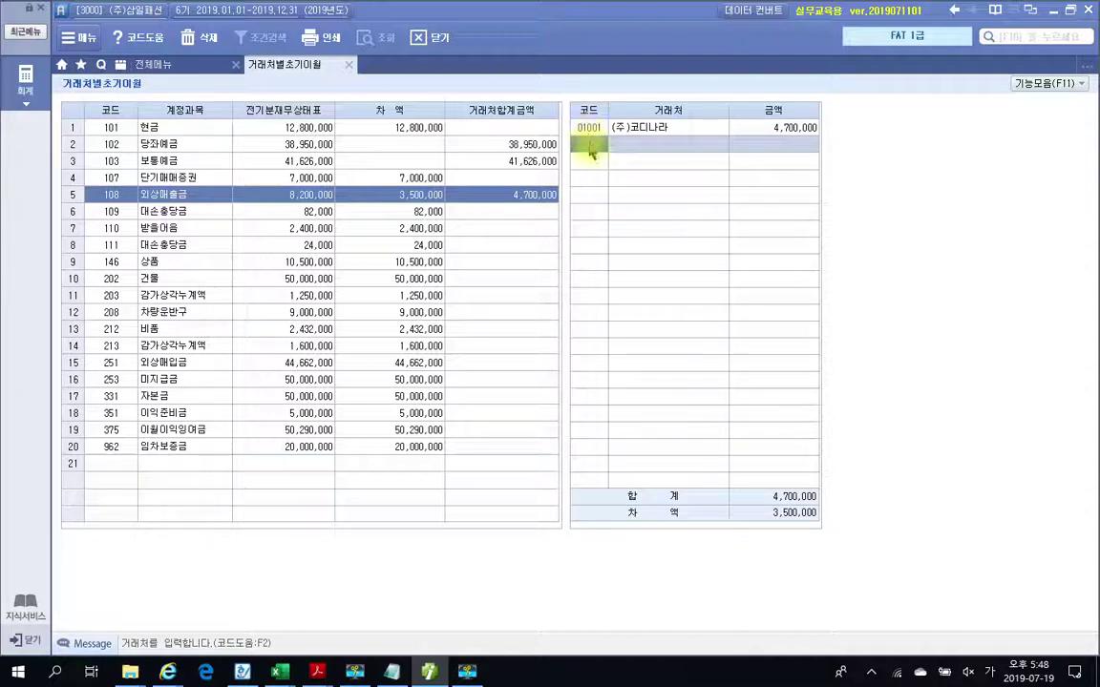
Add (주)데일리룩 as the second 거래처 of the 외상매출금 account with an amount of 3,500,000
key("F2")
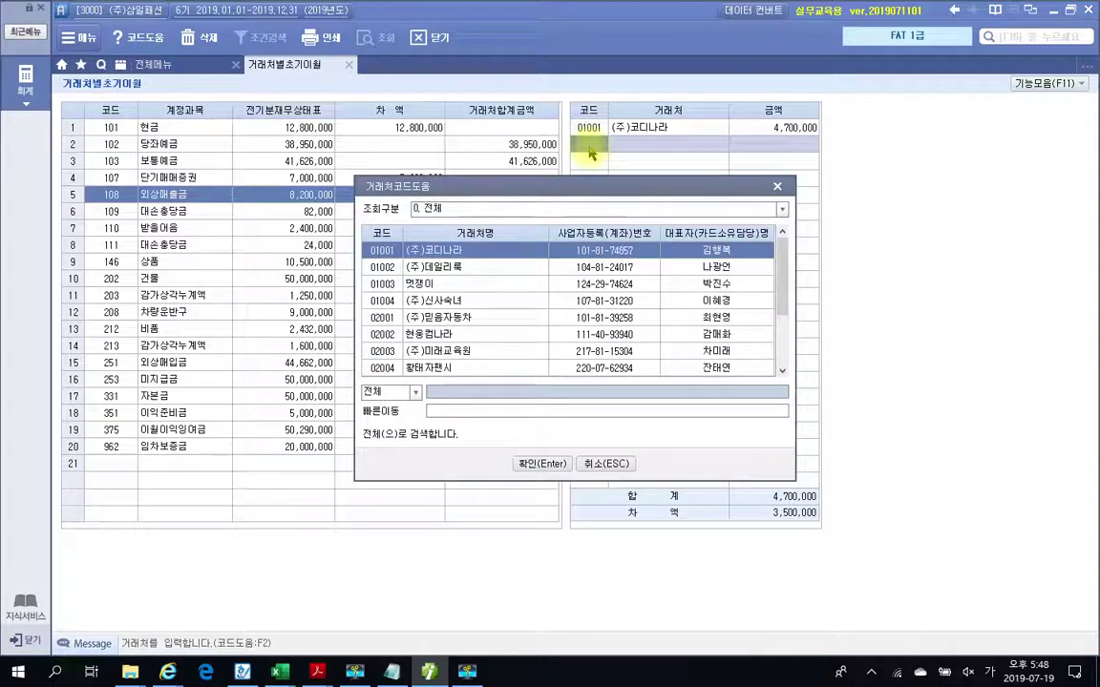
type("데일")
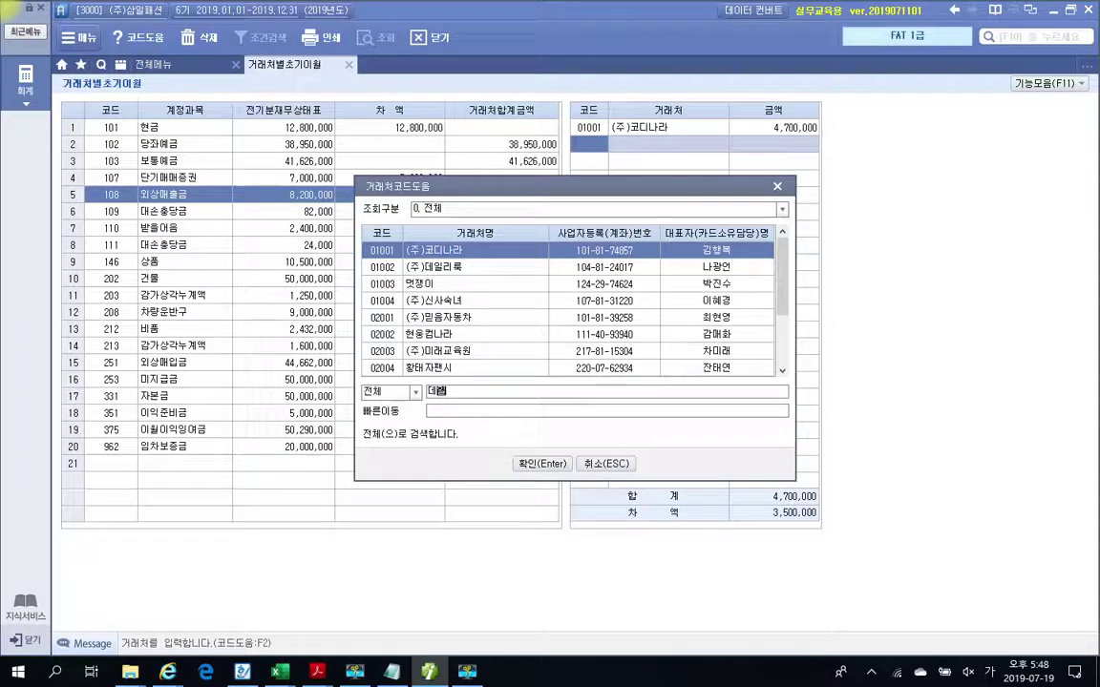
key("Return")
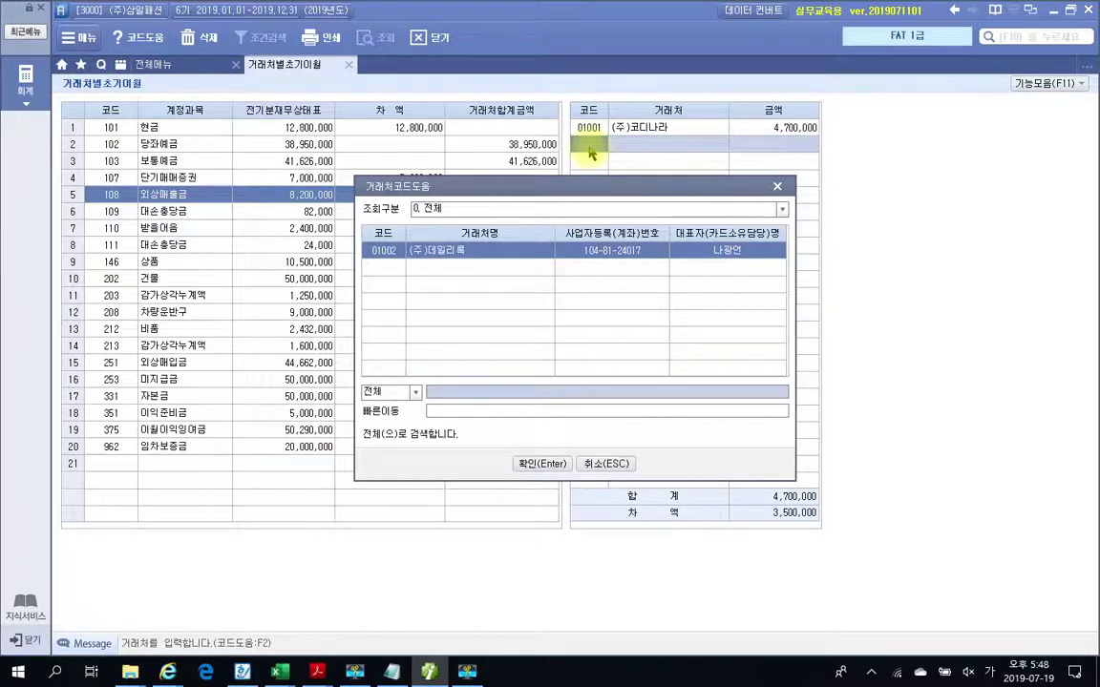
key("Return")
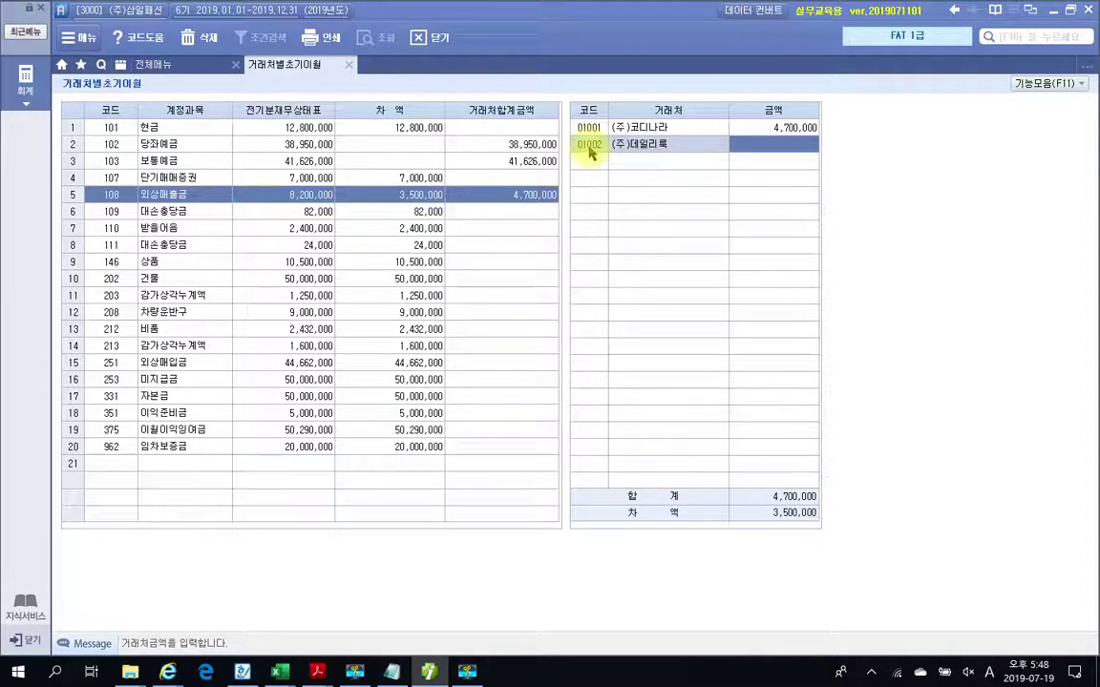
type("3500000")
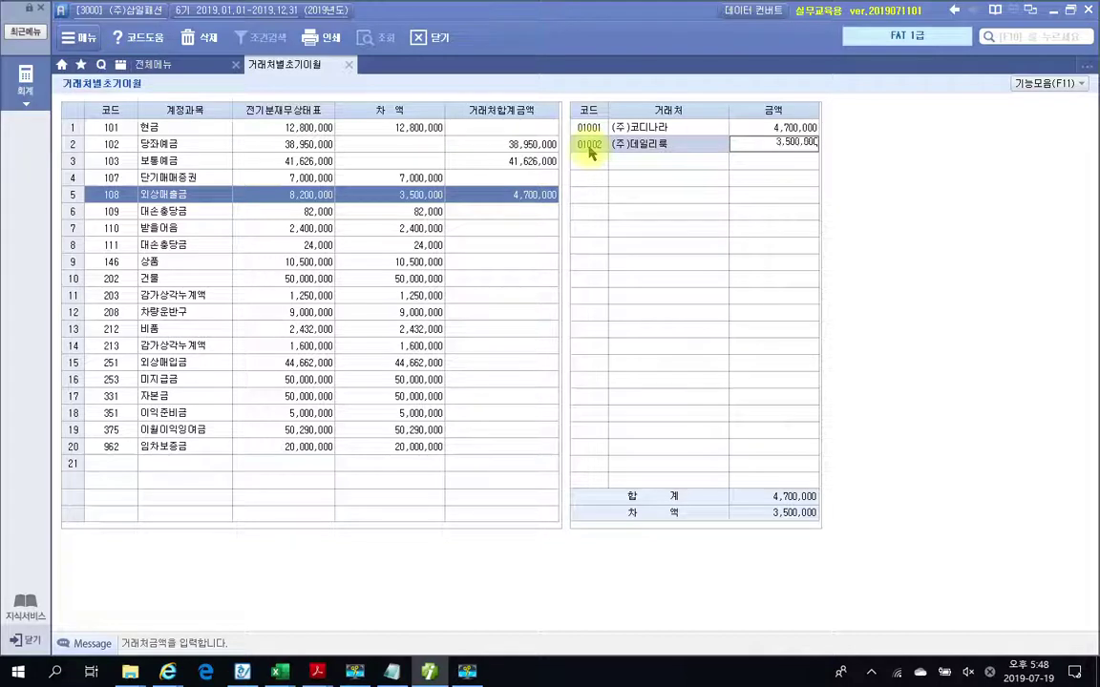
key("Return")
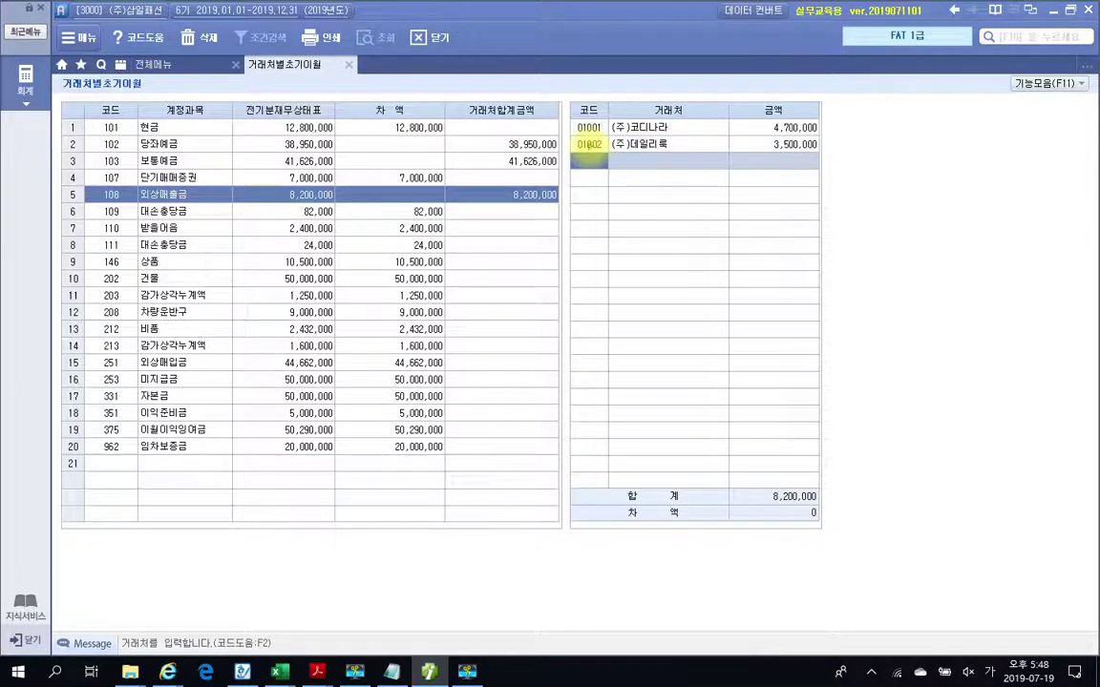
mouse_move(827, 526)
left_mouse_down()
mouse_move(800, 506)
mouse_move(828, 528)
left_mouse_up()
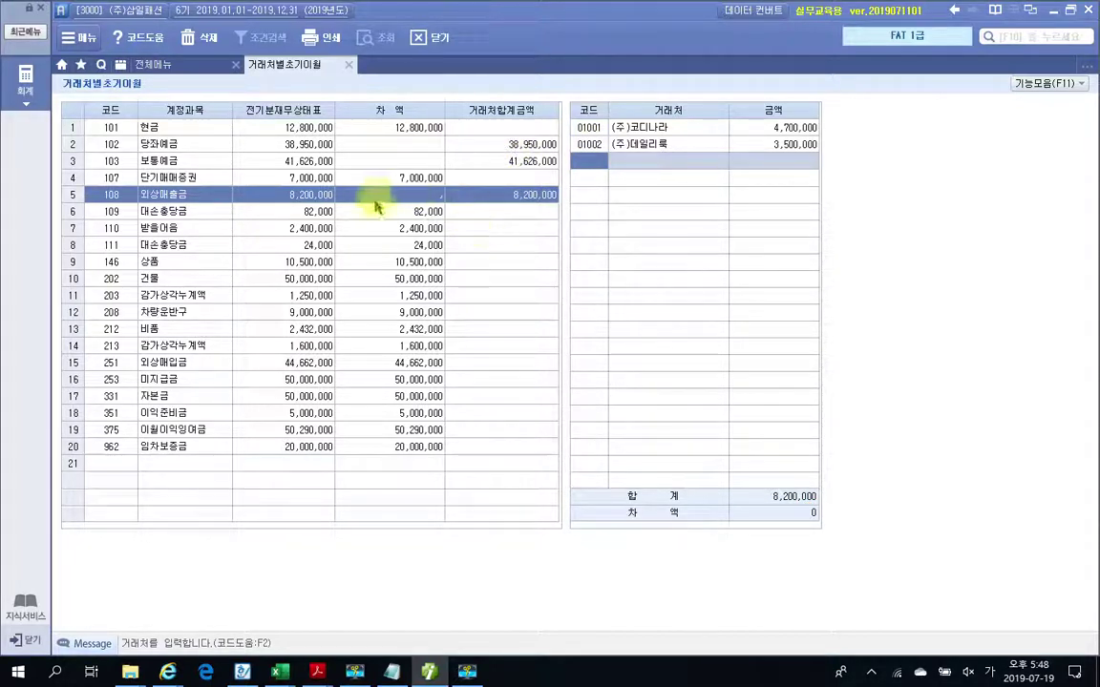
Open the note details of the 받을어음 account and add (주)코디나라 as 거래처 with 만기일자 2019-06-20
left_click(168, 232)
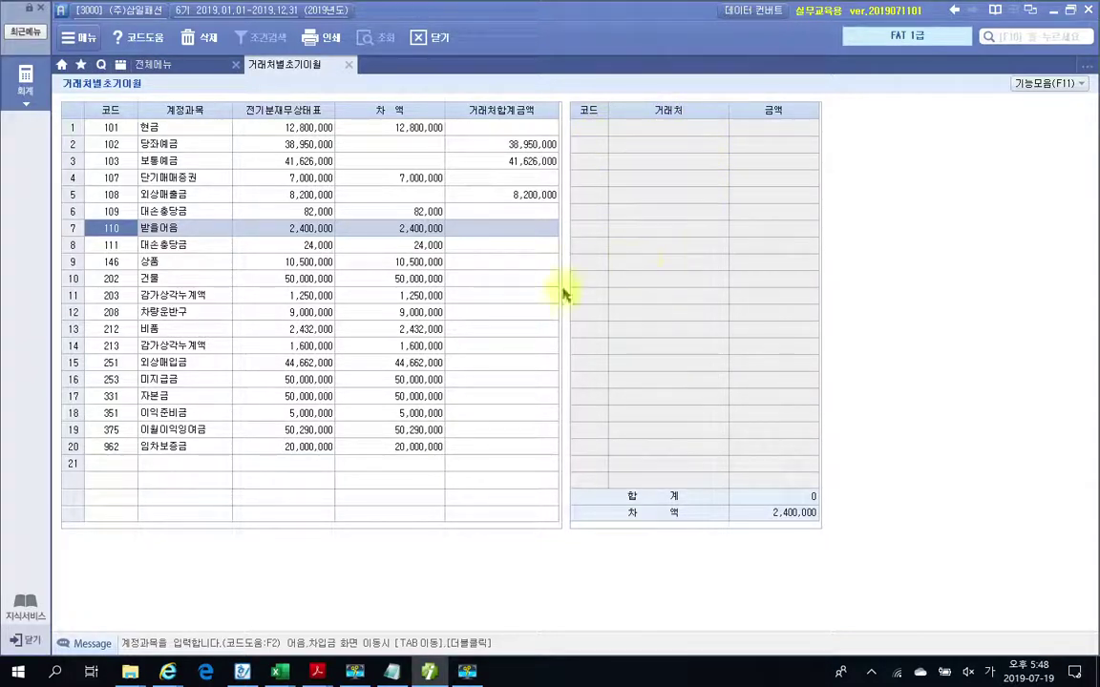
left_click(250, 232)
double_click(251, 232)
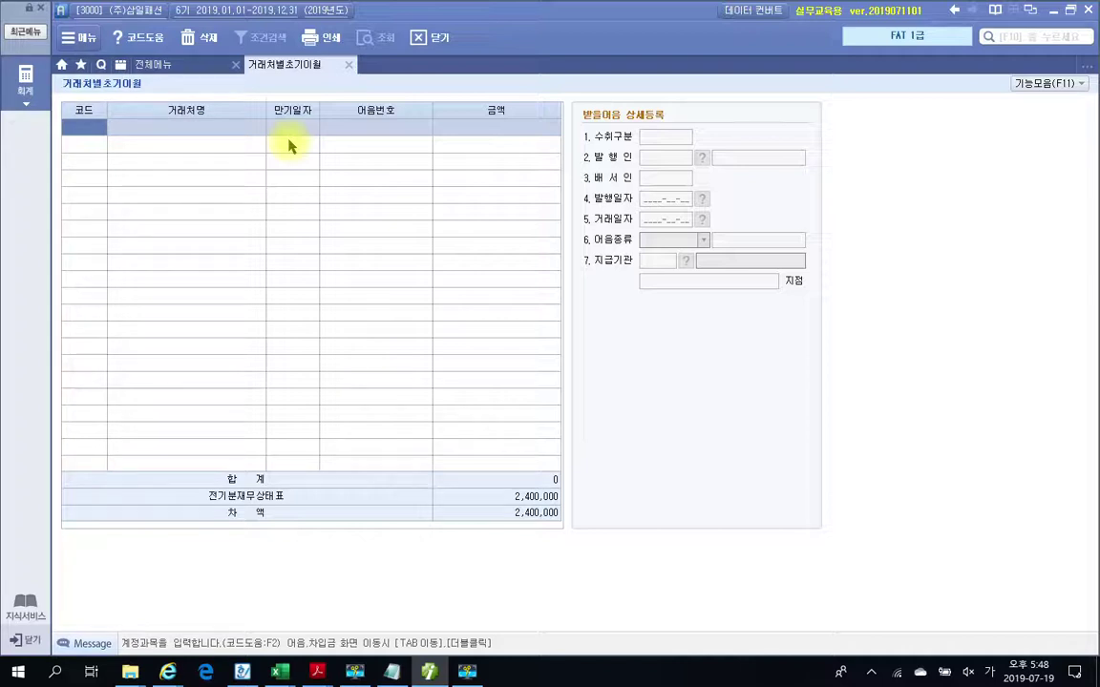
double_click(81, 128)
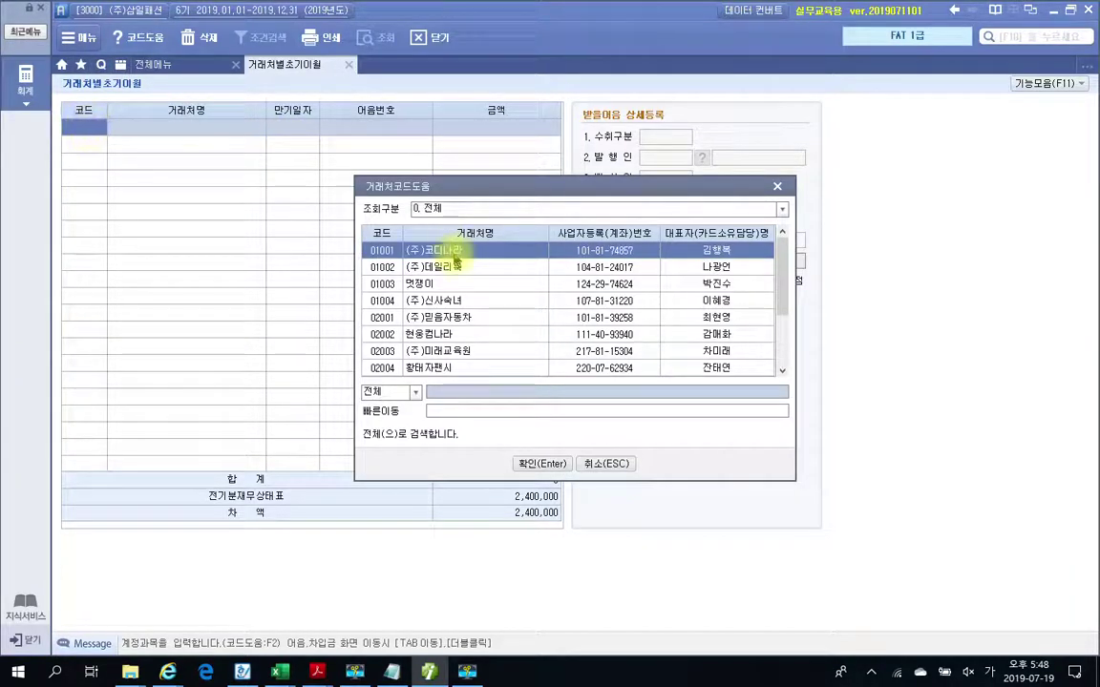
left_click(541, 464)
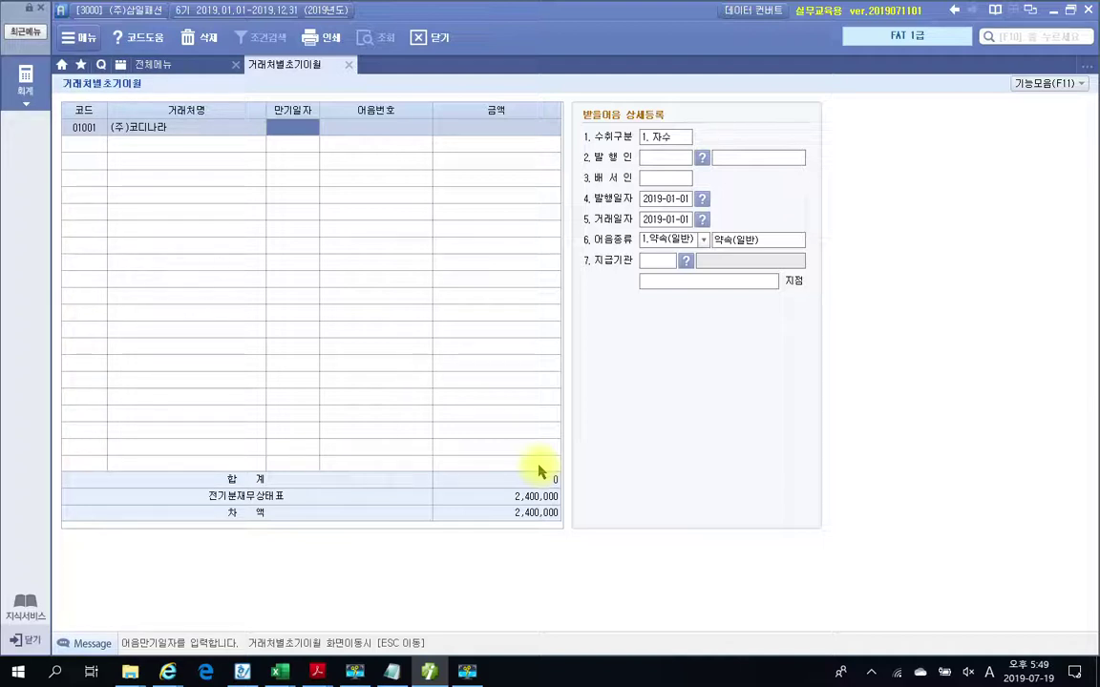
type("2019-06-20")
key("Return")
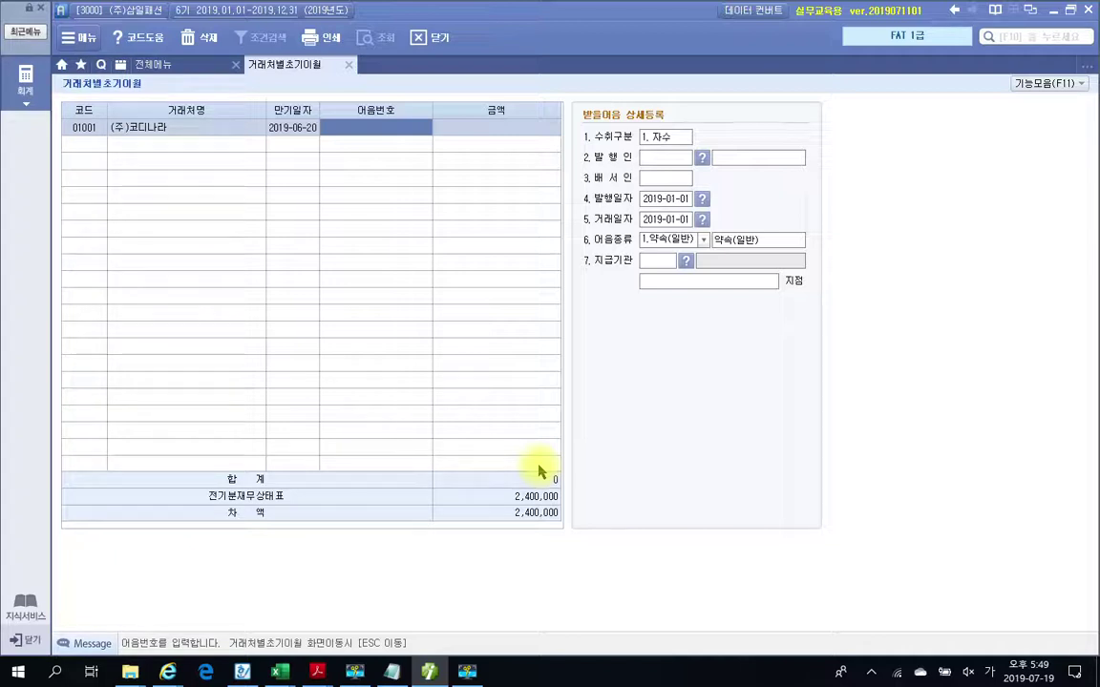
type("004")
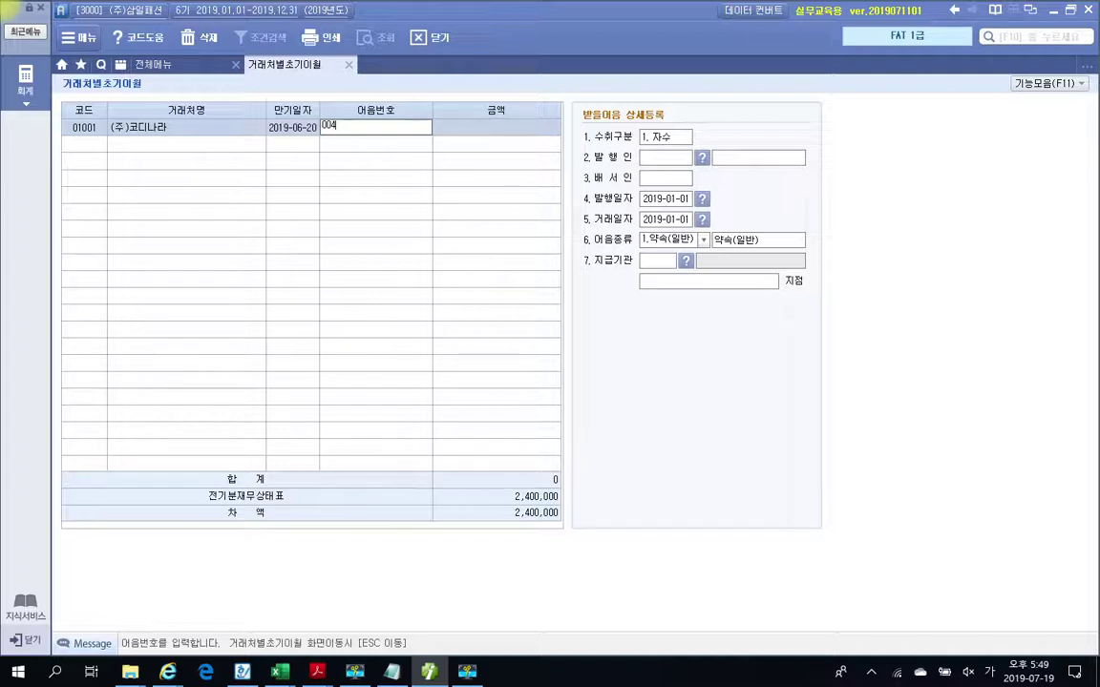
type("20181220")
type("123456789")
key("Return")
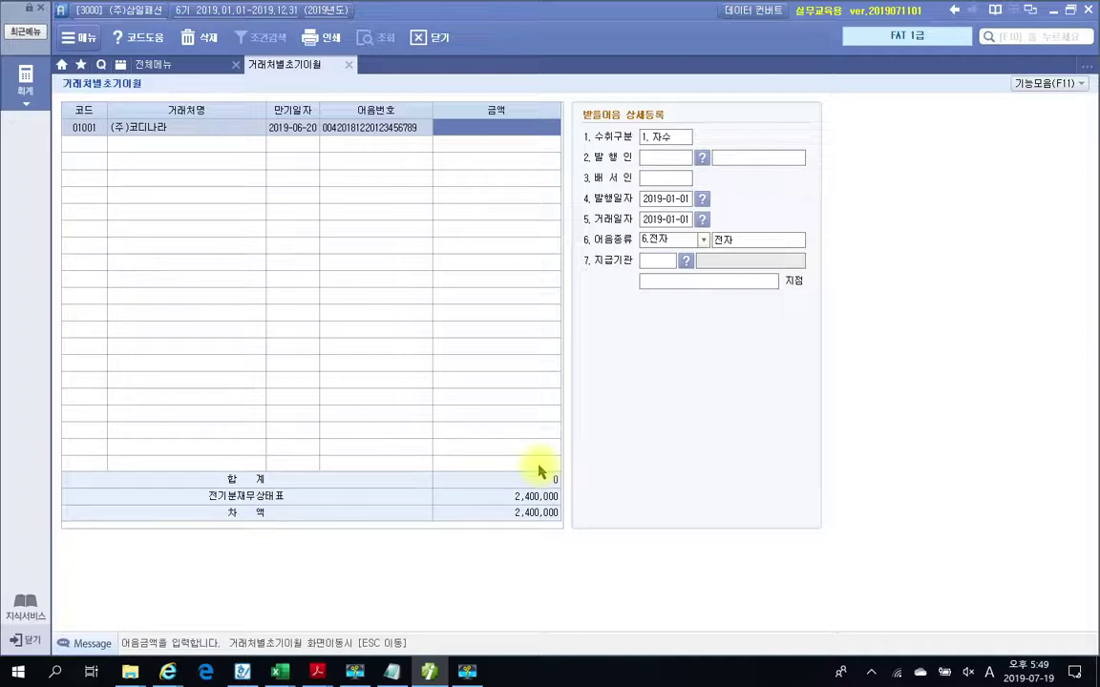
type("2400000")
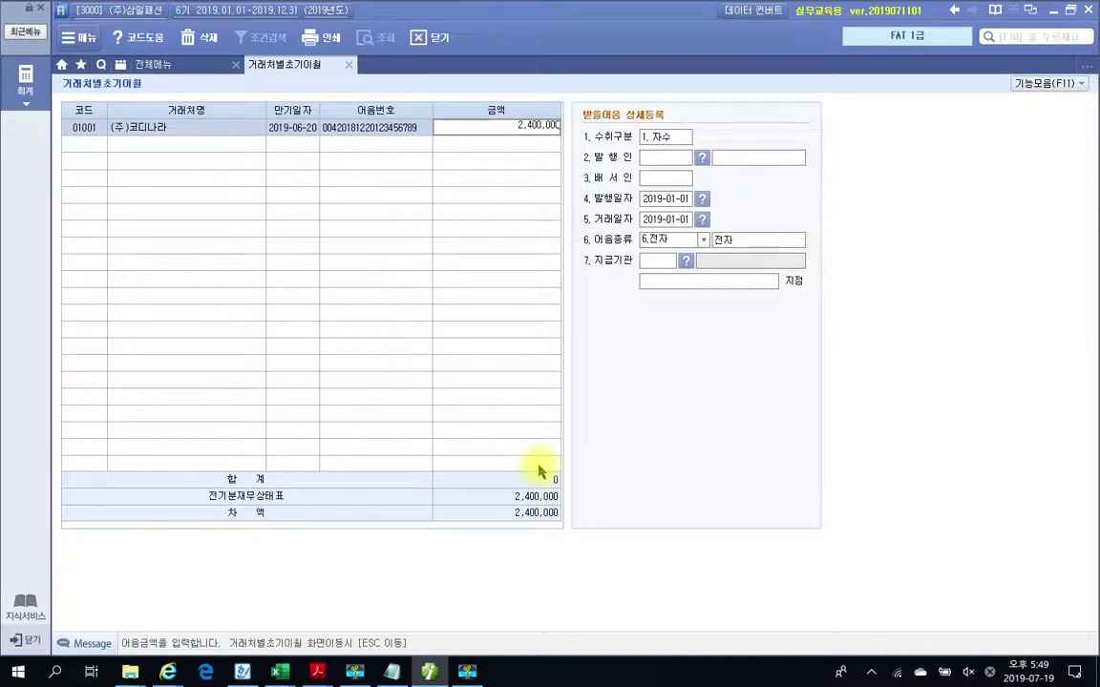
key("Return")
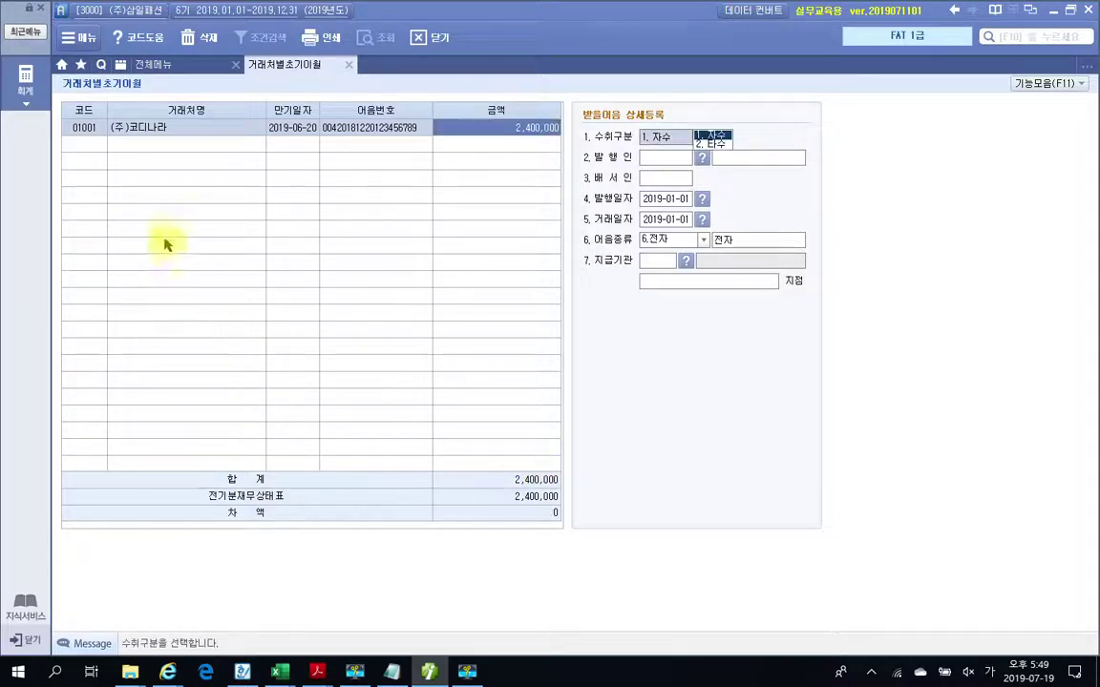
Change the note's 거래처 to 멋쟁이 by searching the 거래처 codes for 멋쟁
left_click(95, 133)
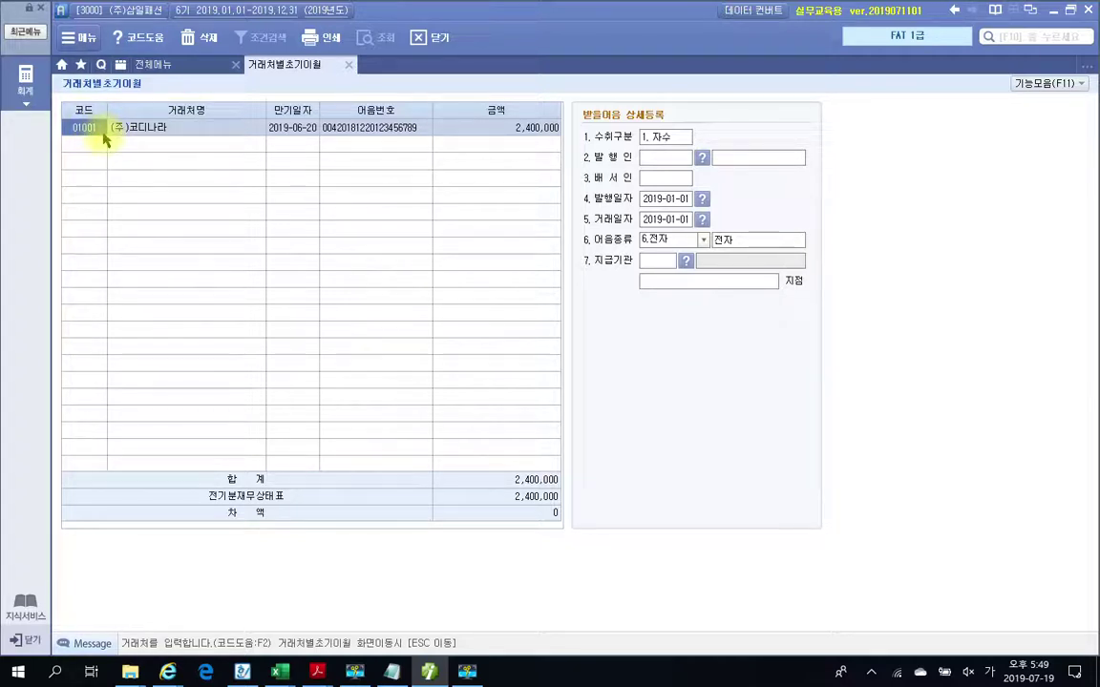
key("F2")
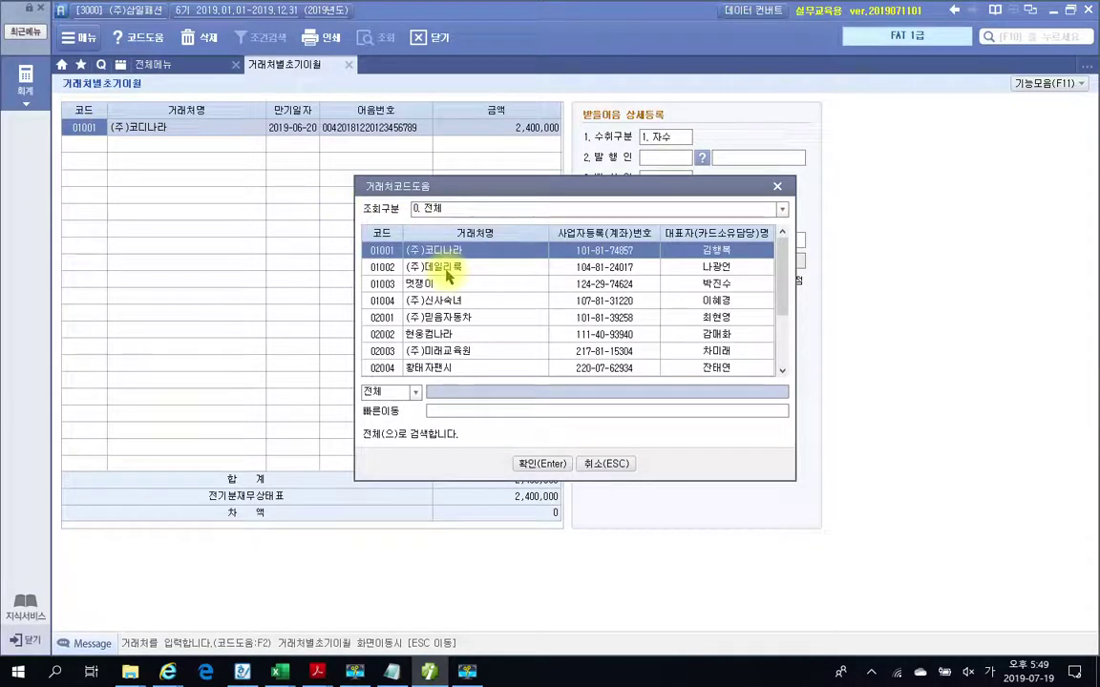
type("멋쟁")
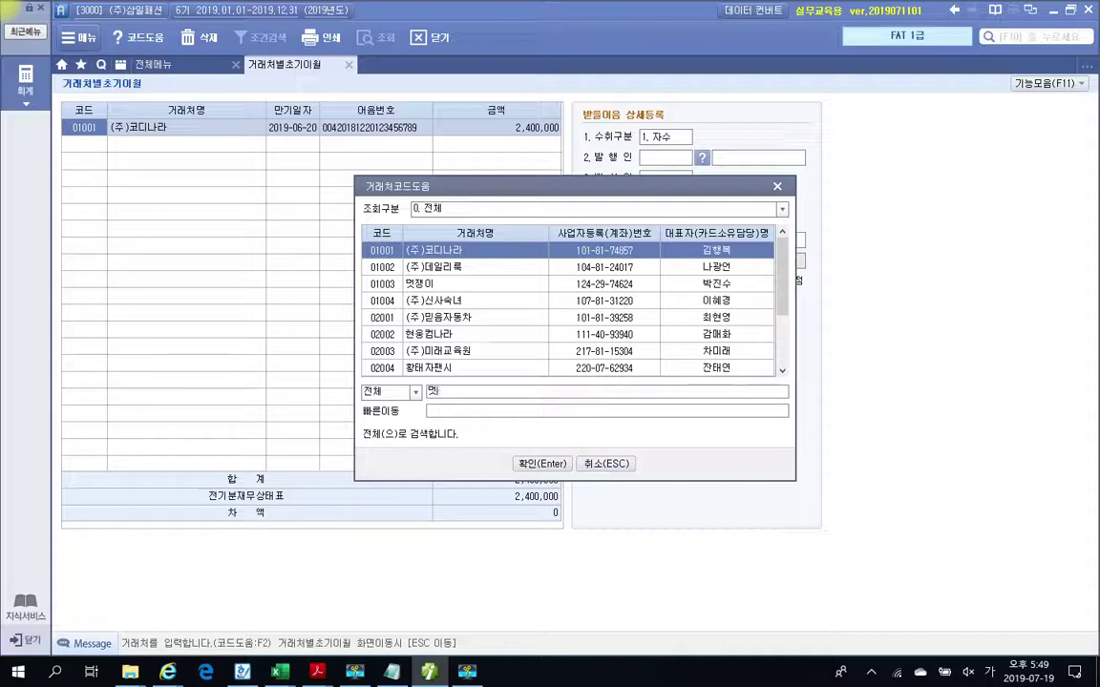
key("BackSpace")
key("BackSpace")
key("BackSpace")
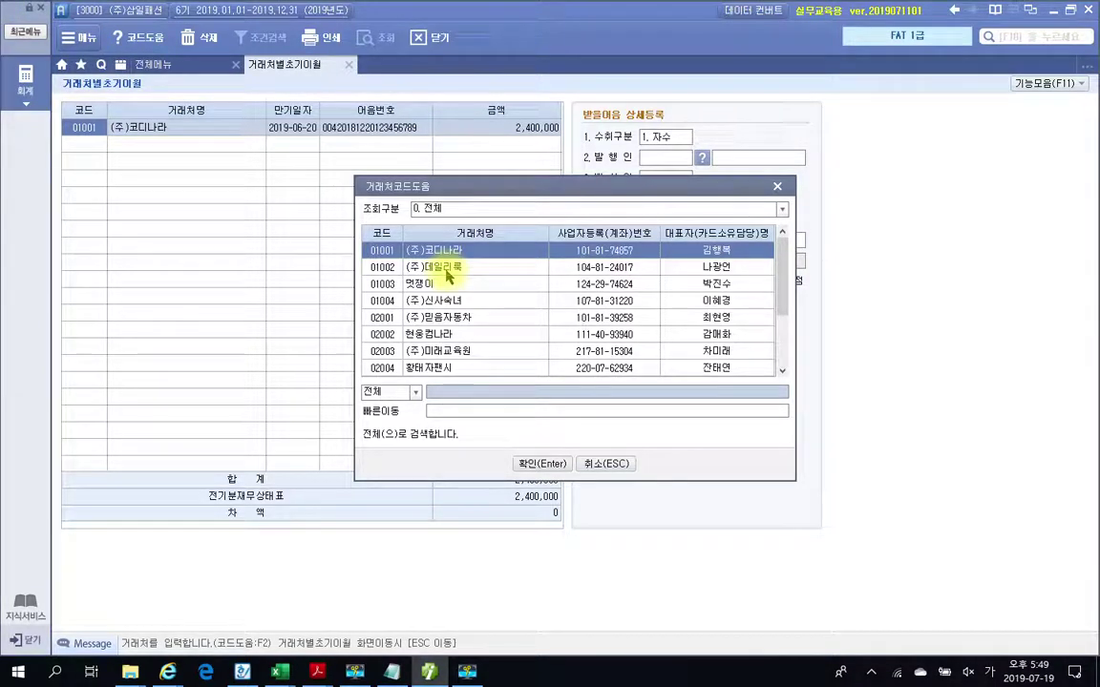
type("멋쟁")
key("Return")
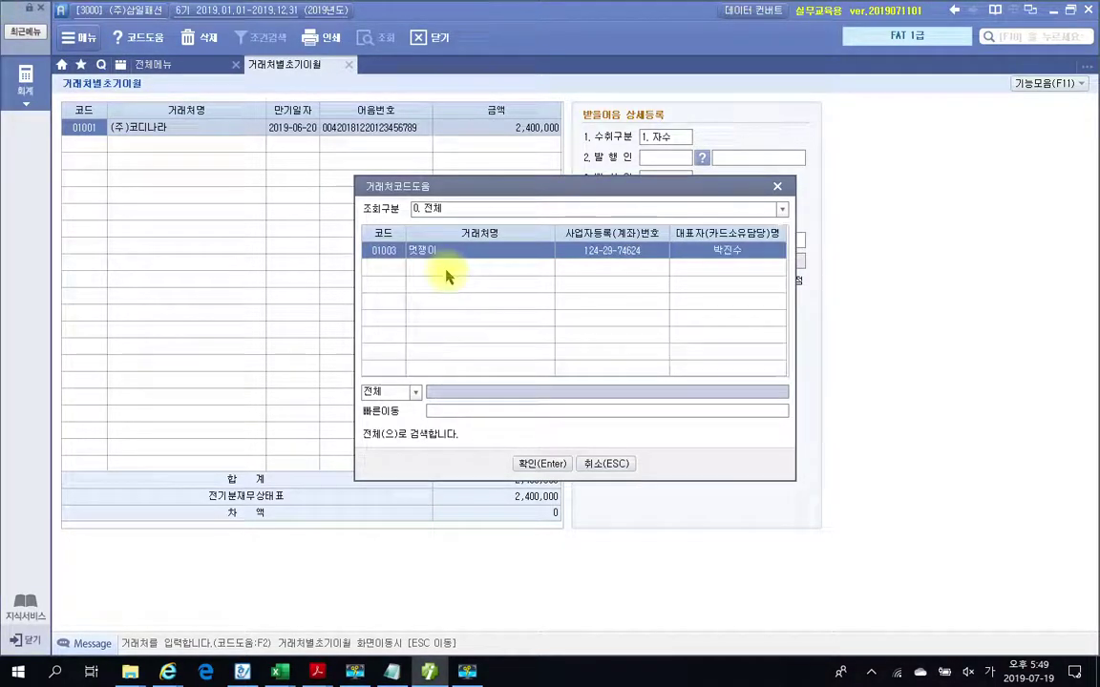
key("Return")
key("Return")
key("Return")
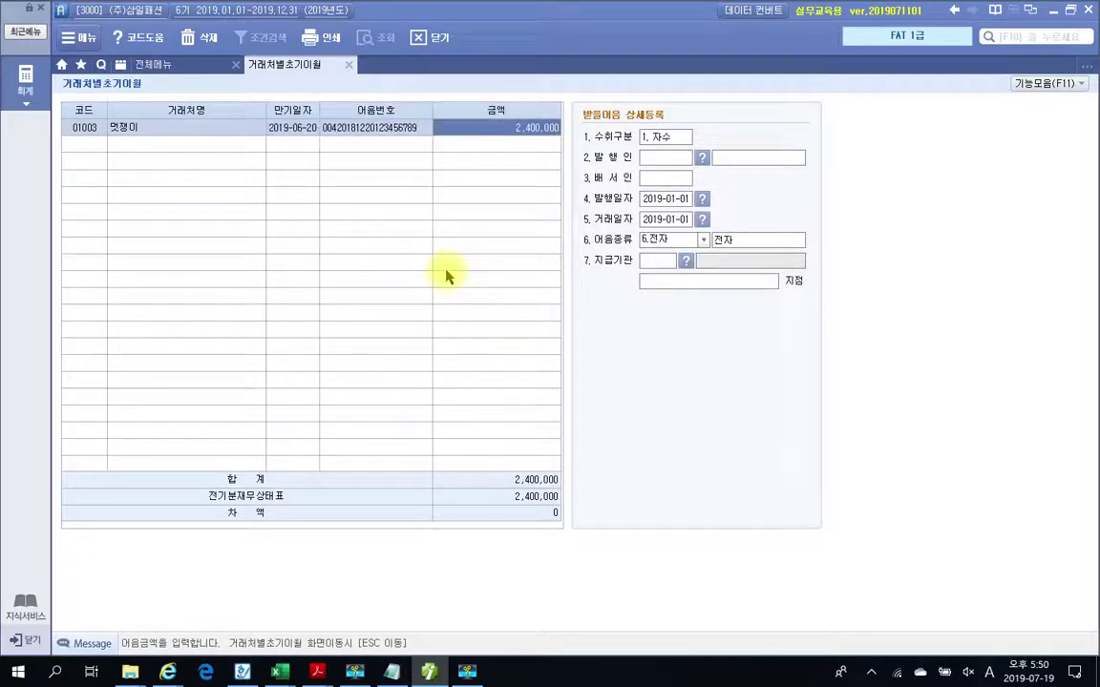
In the 받을어음 상세등록, keep 수취구분 as 1. 자수 and set the 발행인 to 멋쟁이
left_click(655, 142)
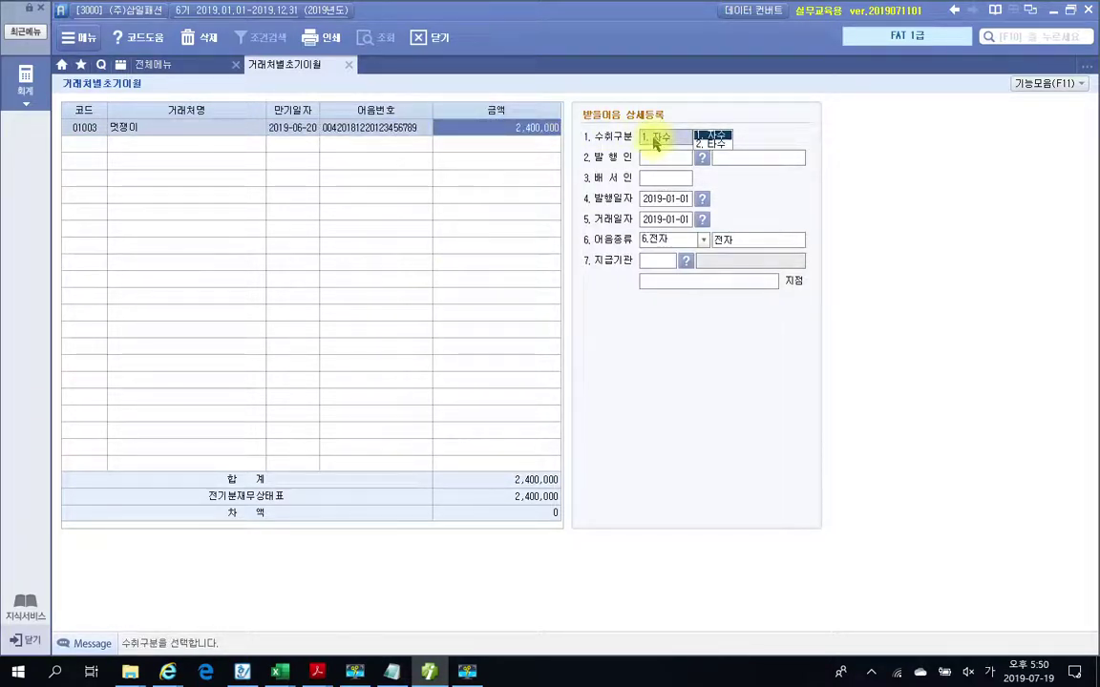
key("Return")
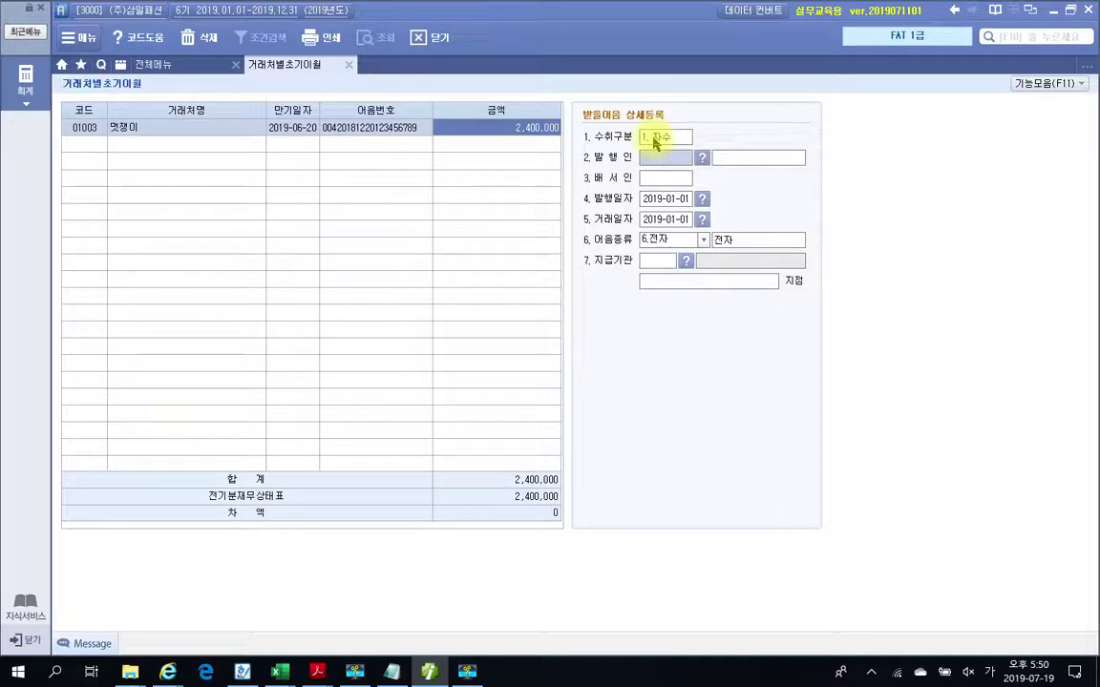
left_click(701, 158)
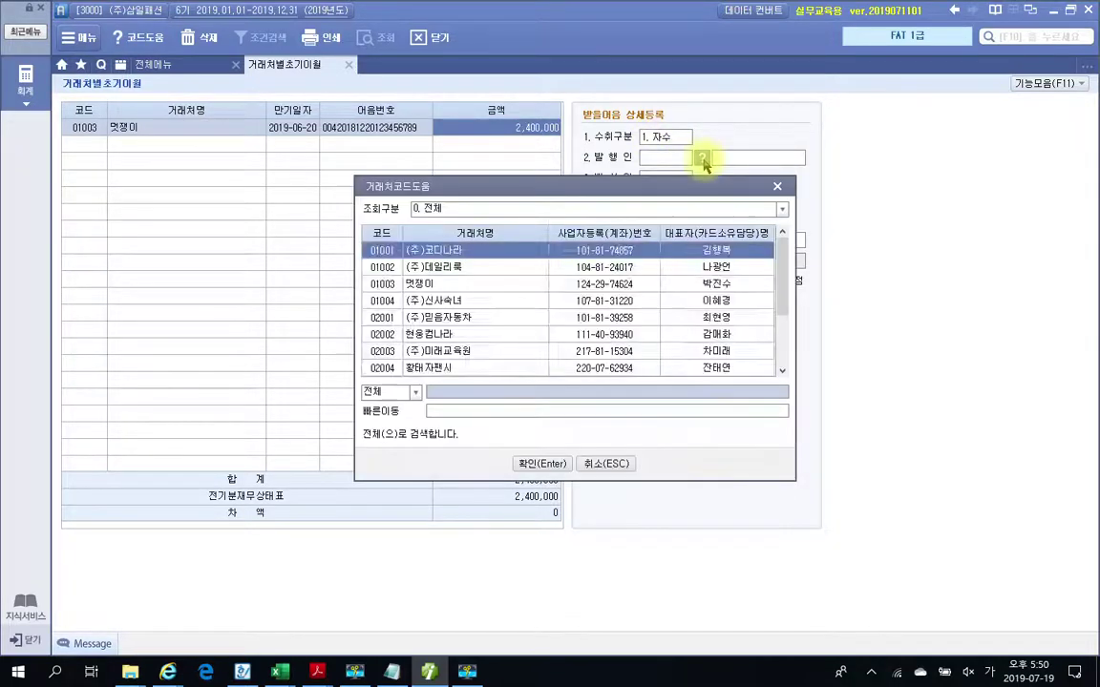
left_click(419, 283)
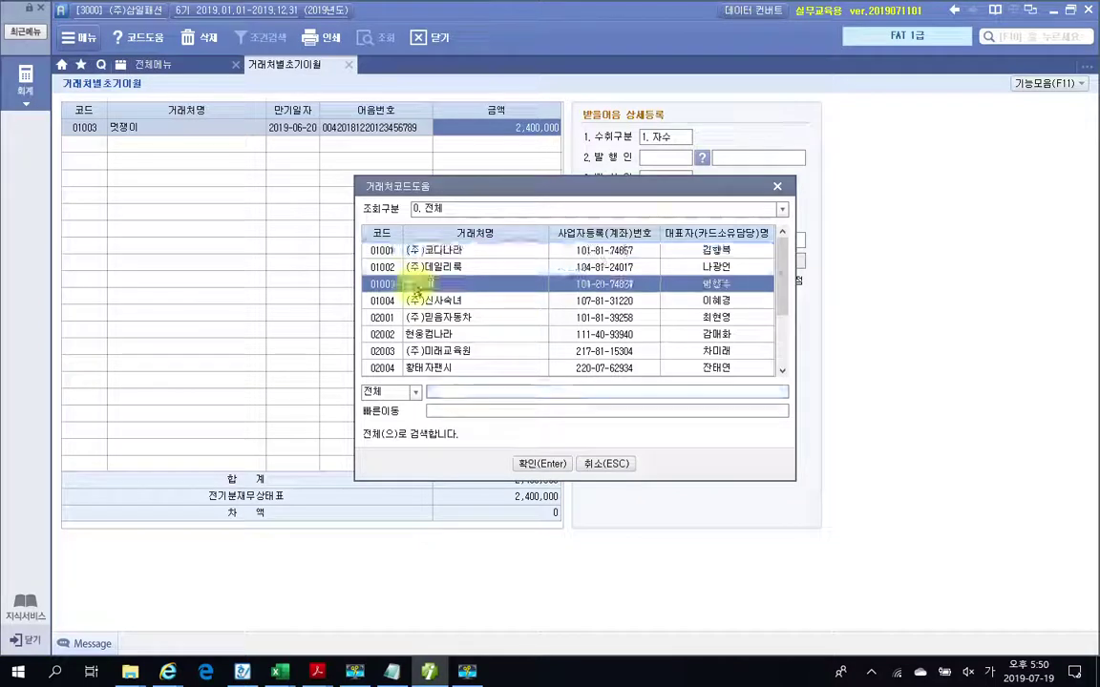
left_click(530, 464)
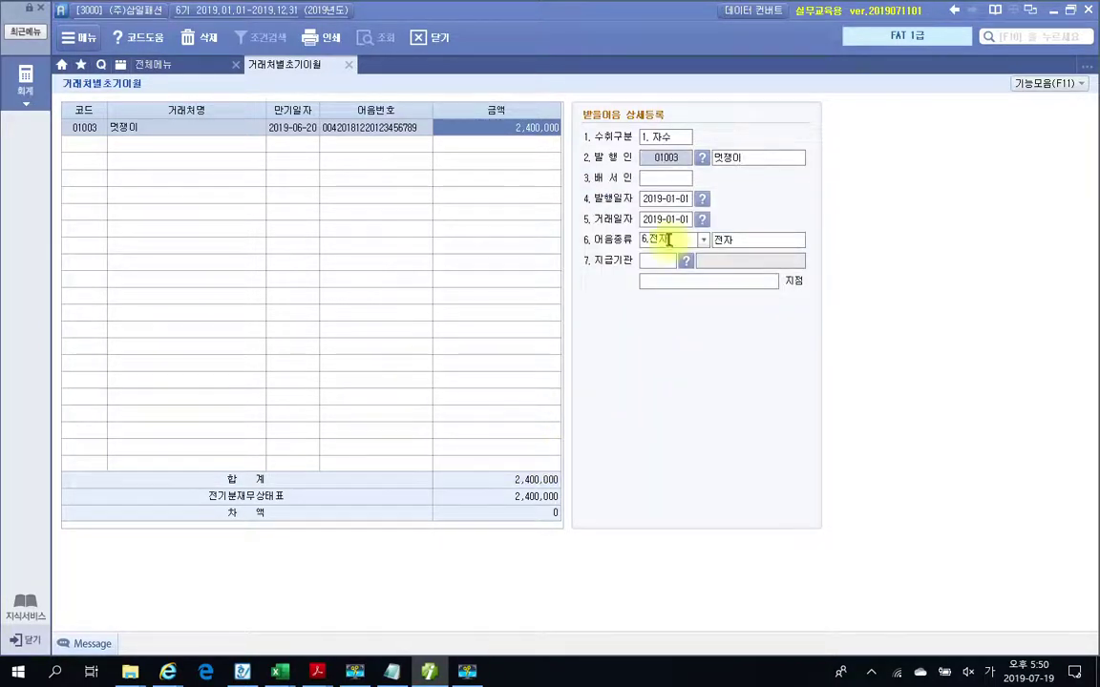
Leave the note's 배서인 blank and set both 발행일자 and 거래일자 to 2018-12-20
left_click(668, 184)
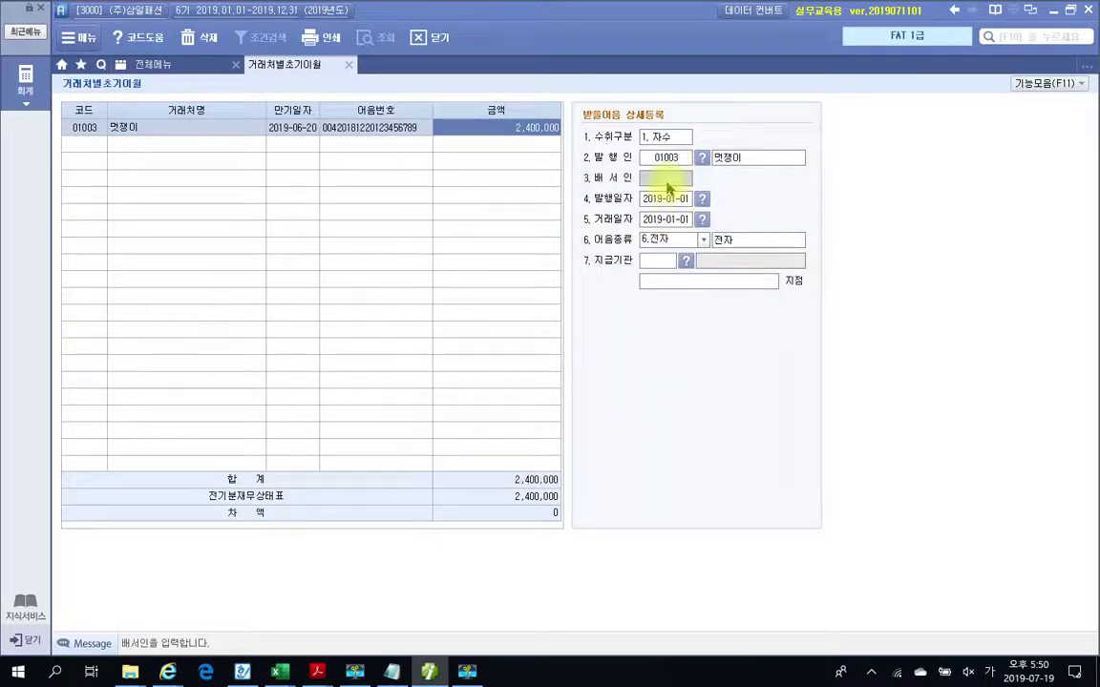
key("Return")
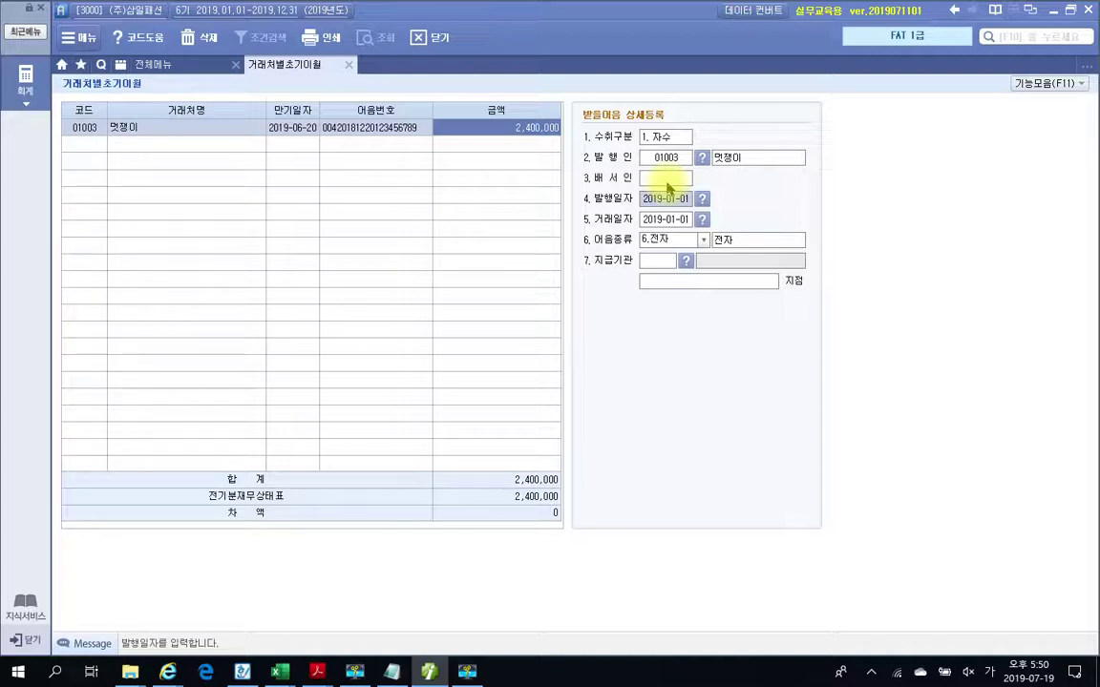
type("201811")
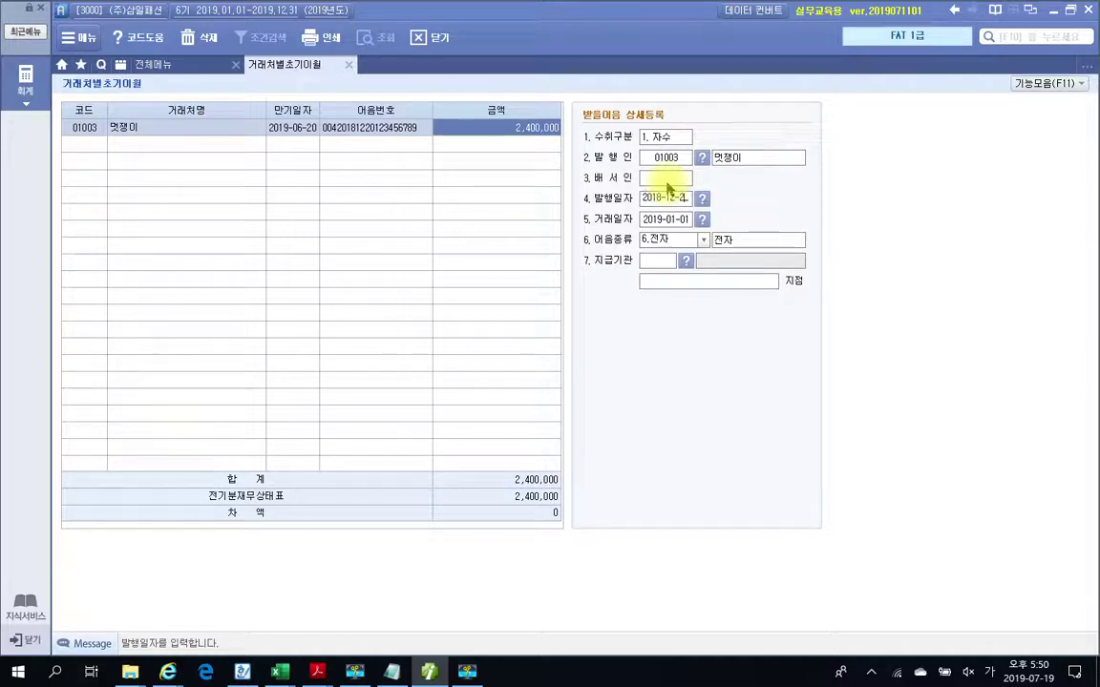
type("20")
key("Return")
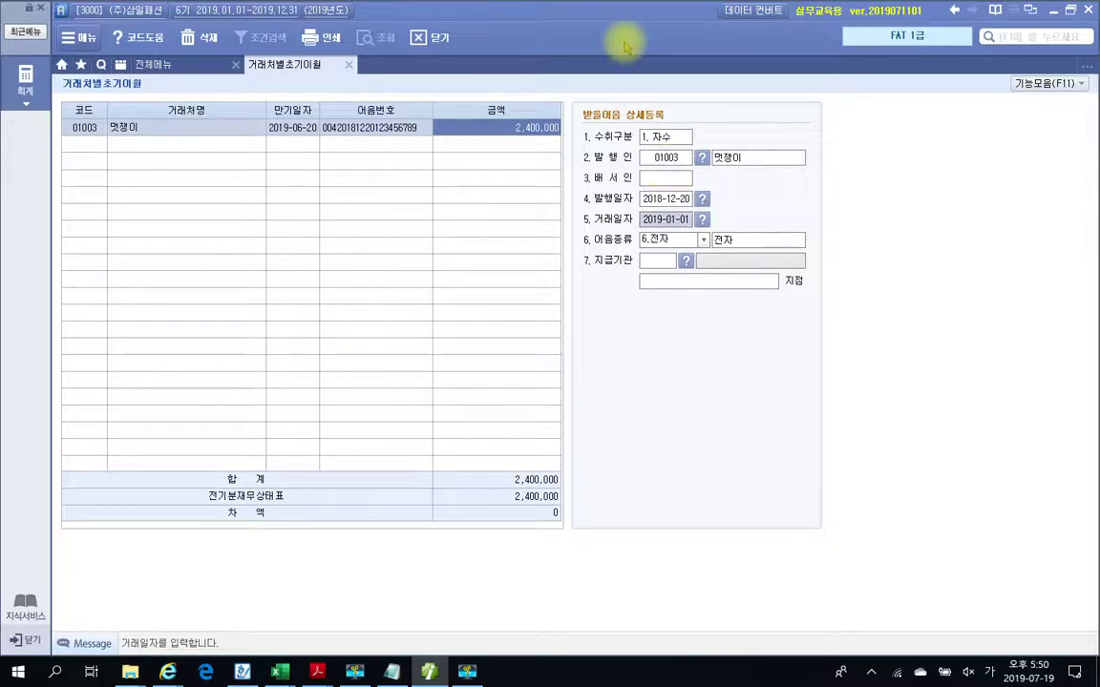
type("2018-12-20")
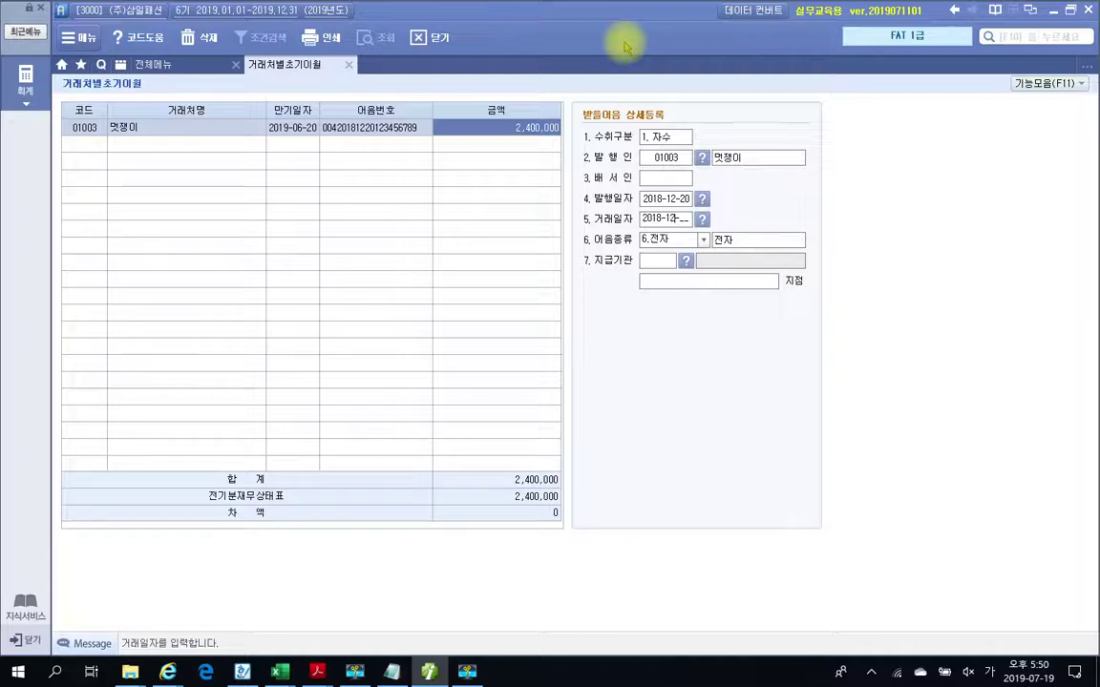
key("Return")
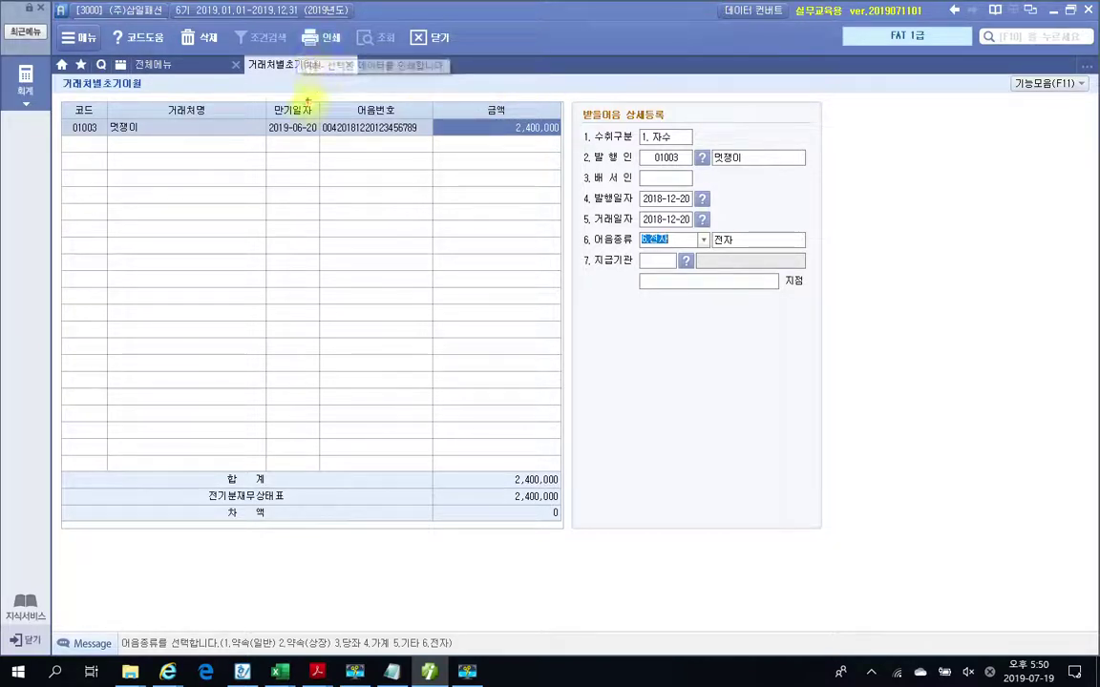
left_click_drag(309, 116, 432, 147)
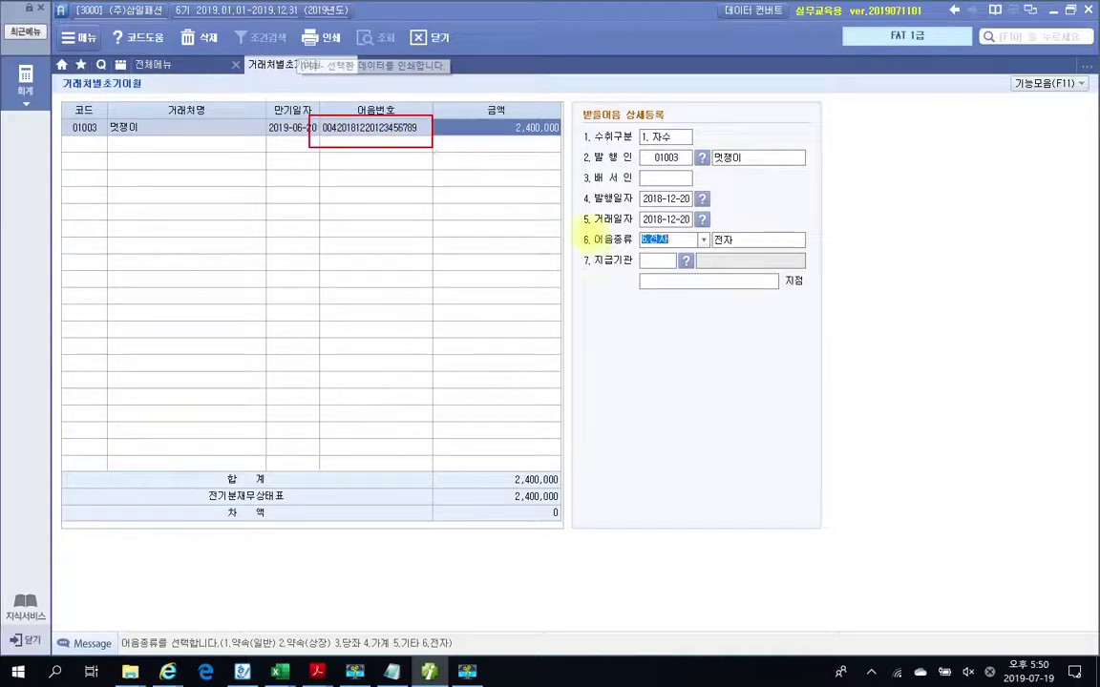
left_click_drag(718, 219, 733, 233)
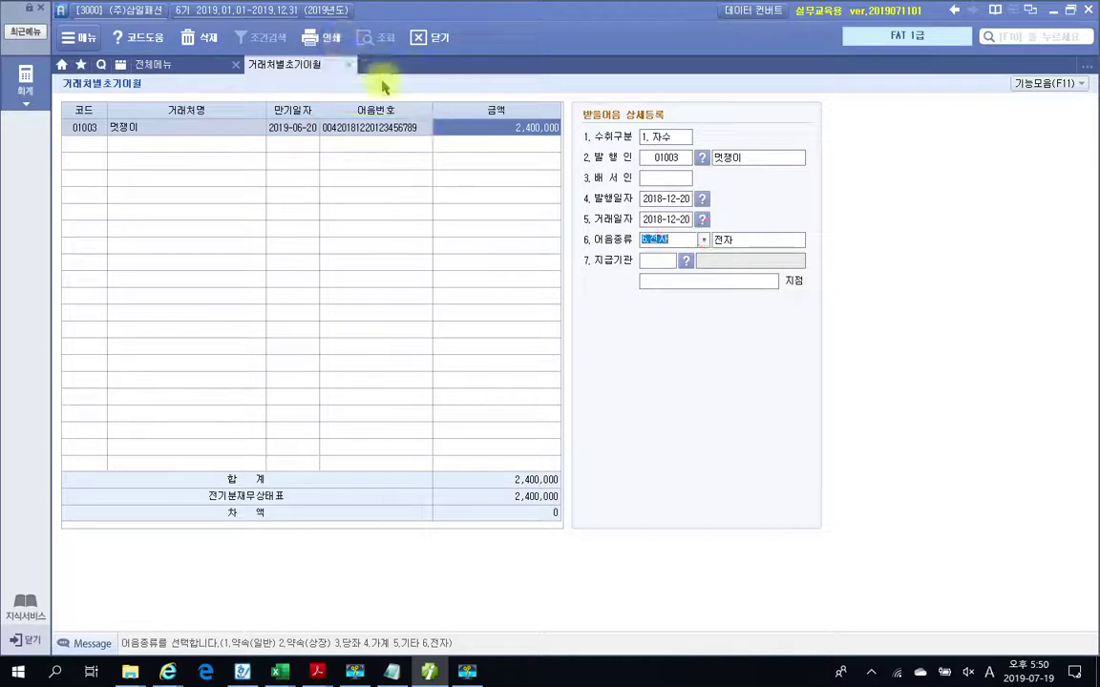
Set the note's 지급기관 to 국민은행 (code 100) with 용산 as the branch, completing the note entry
left_click(660, 265)
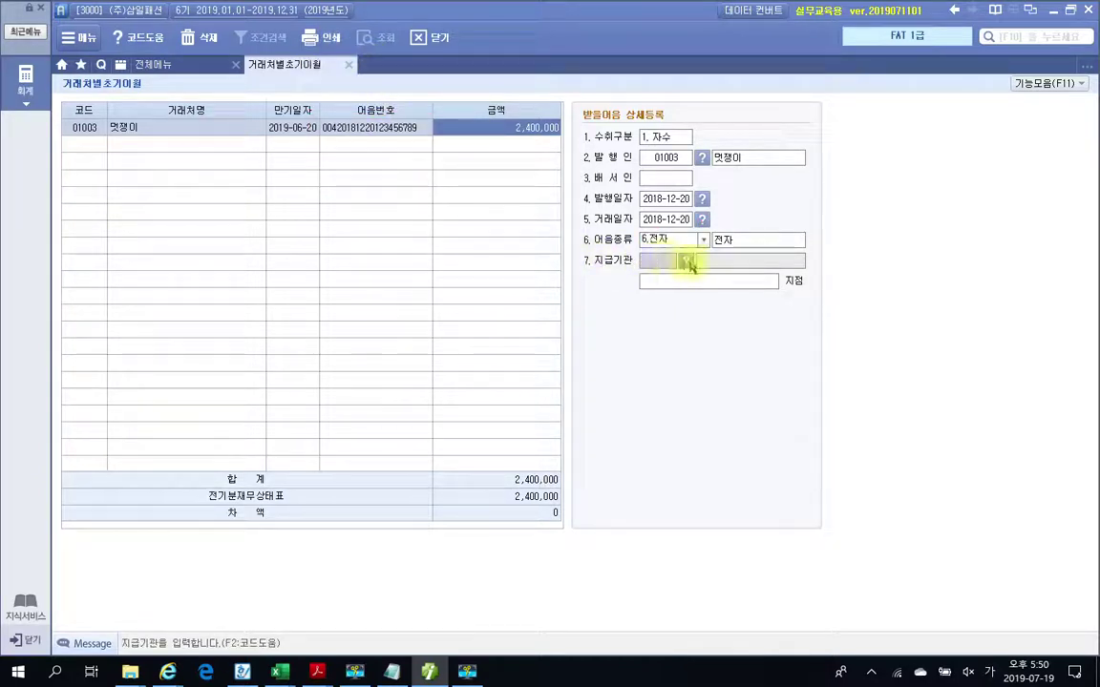
left_click(685, 261)
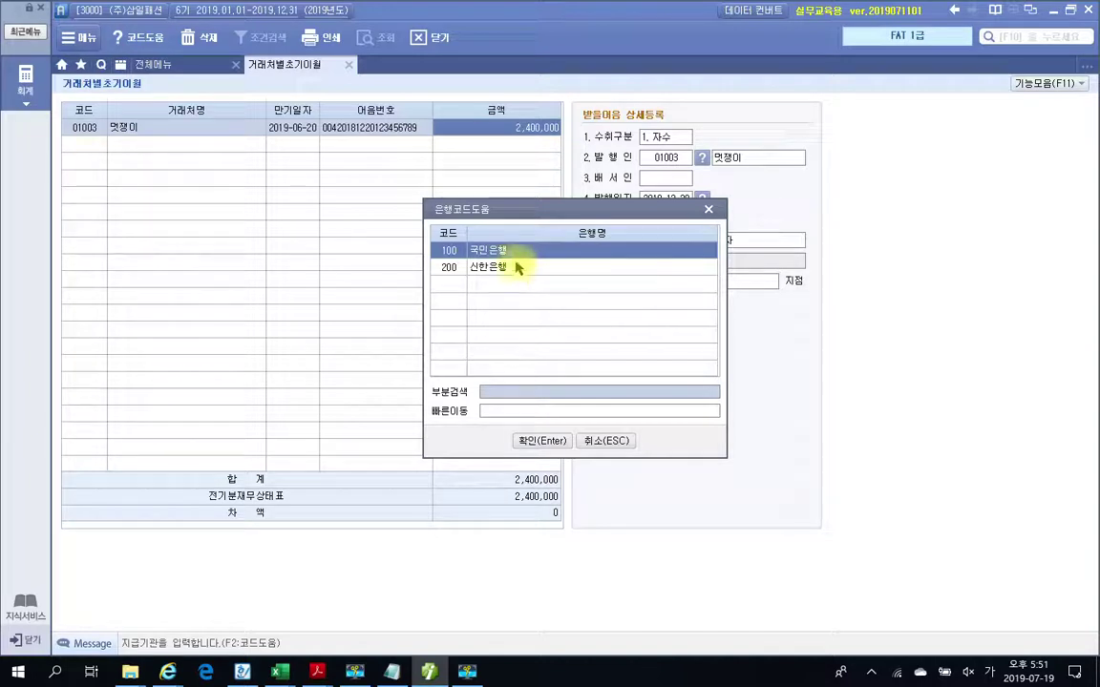
left_click(450, 250)
left_click(552, 443)
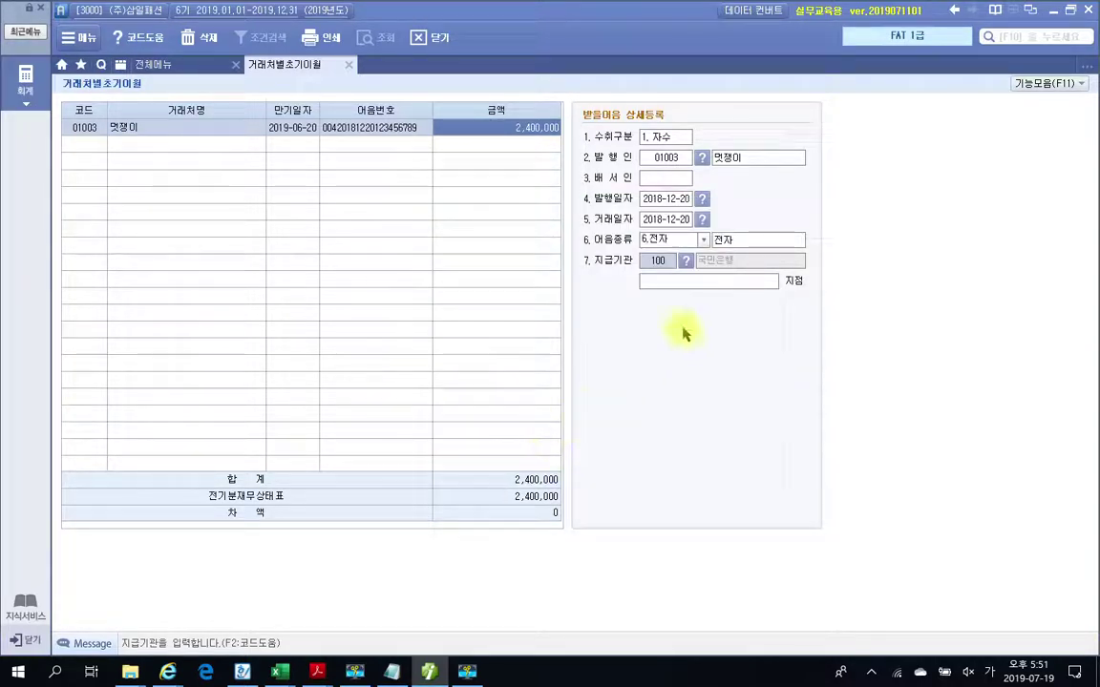
left_click(659, 283)
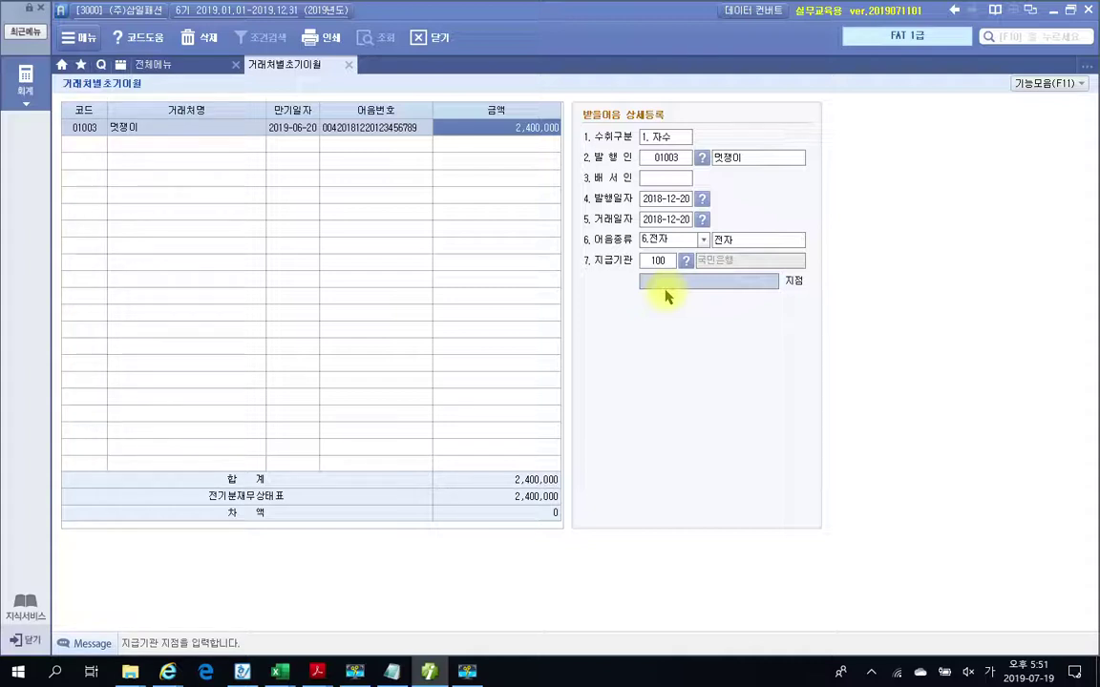
type("용산")
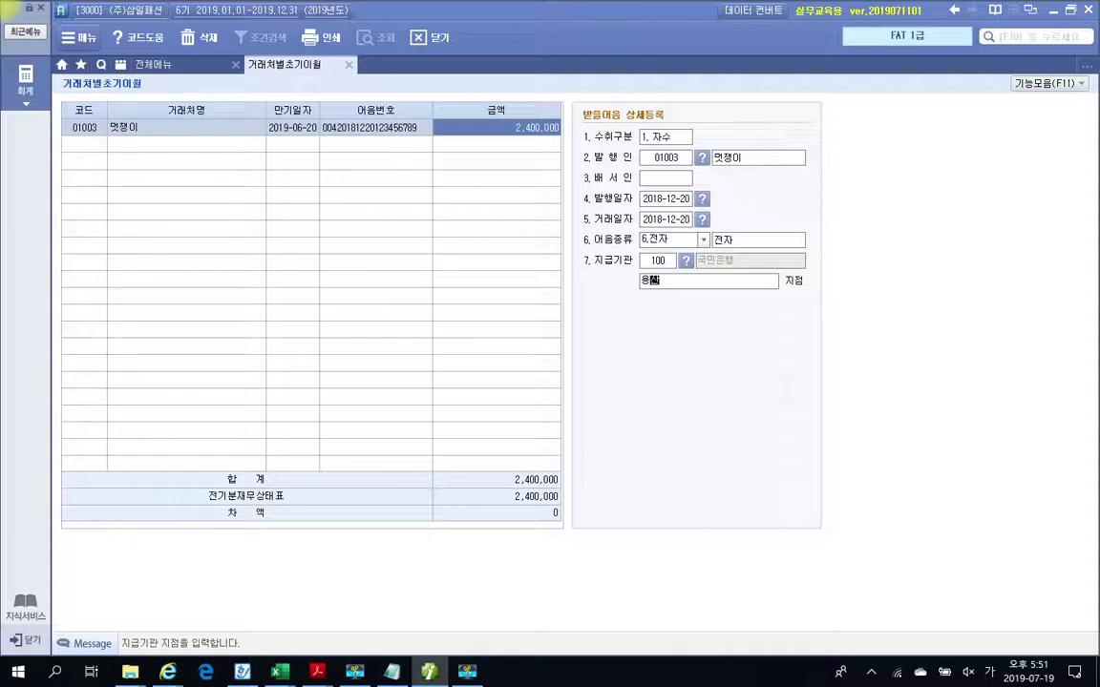
key("Return")
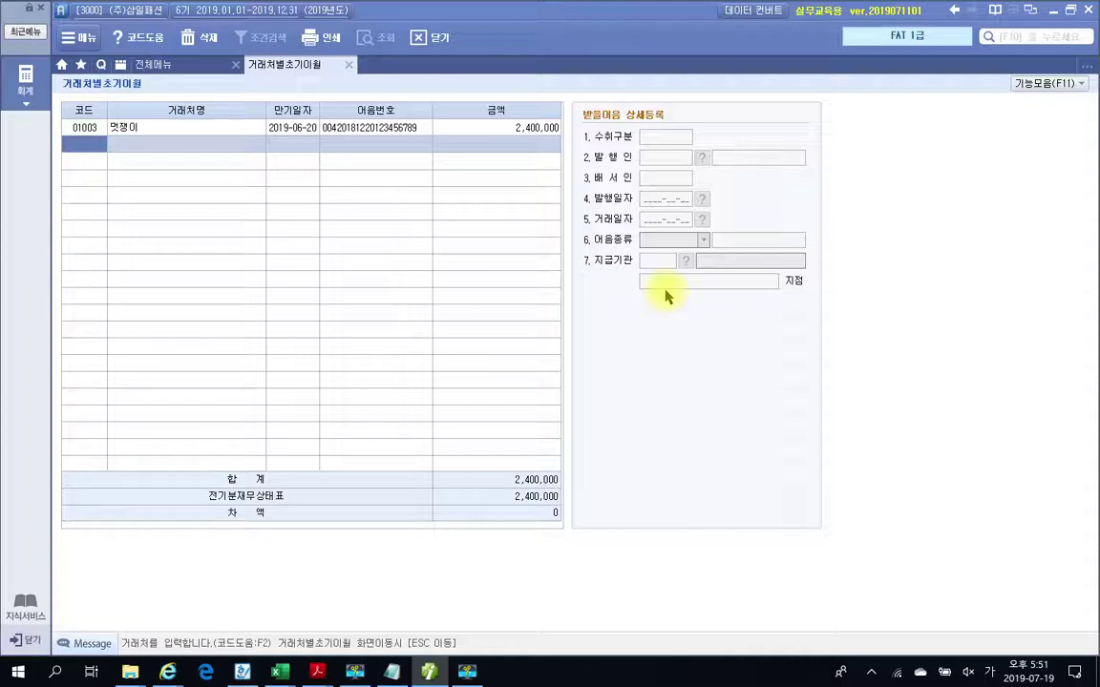
mouse_move(569, 504)
left_mouse_down()
mouse_move(521, 530)
mouse_move(573, 556)
left_mouse_up()
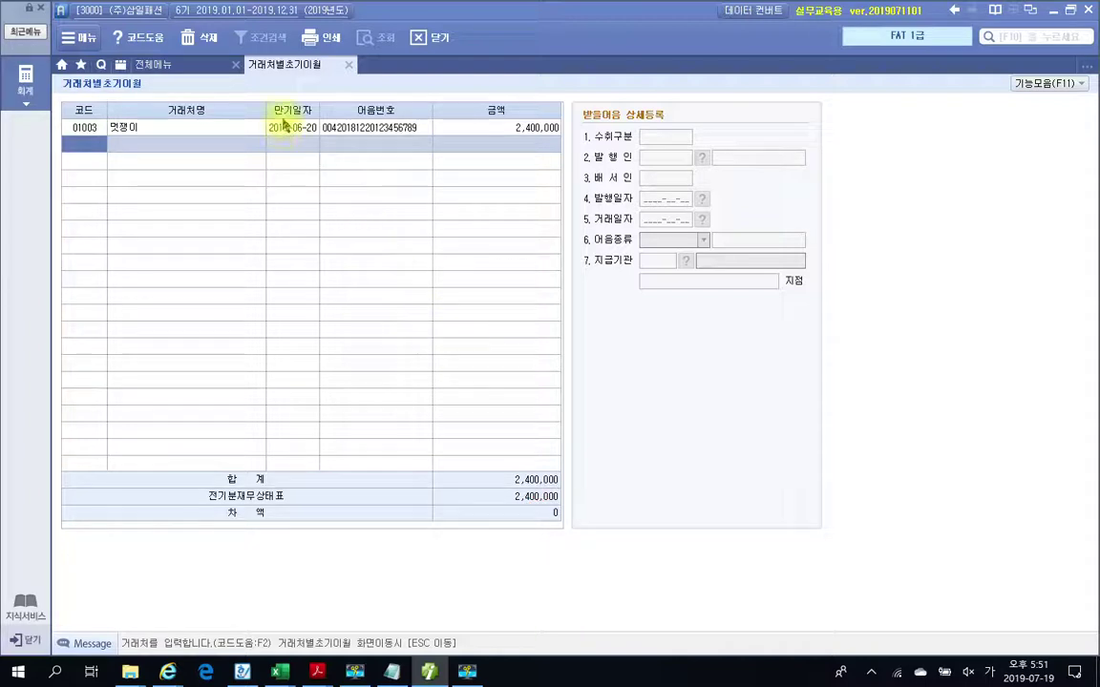
Leave the 받을어음 note details and enter a 4,662,000 opening balance for 멋쟁이 under 외상매입금
key("Escape")
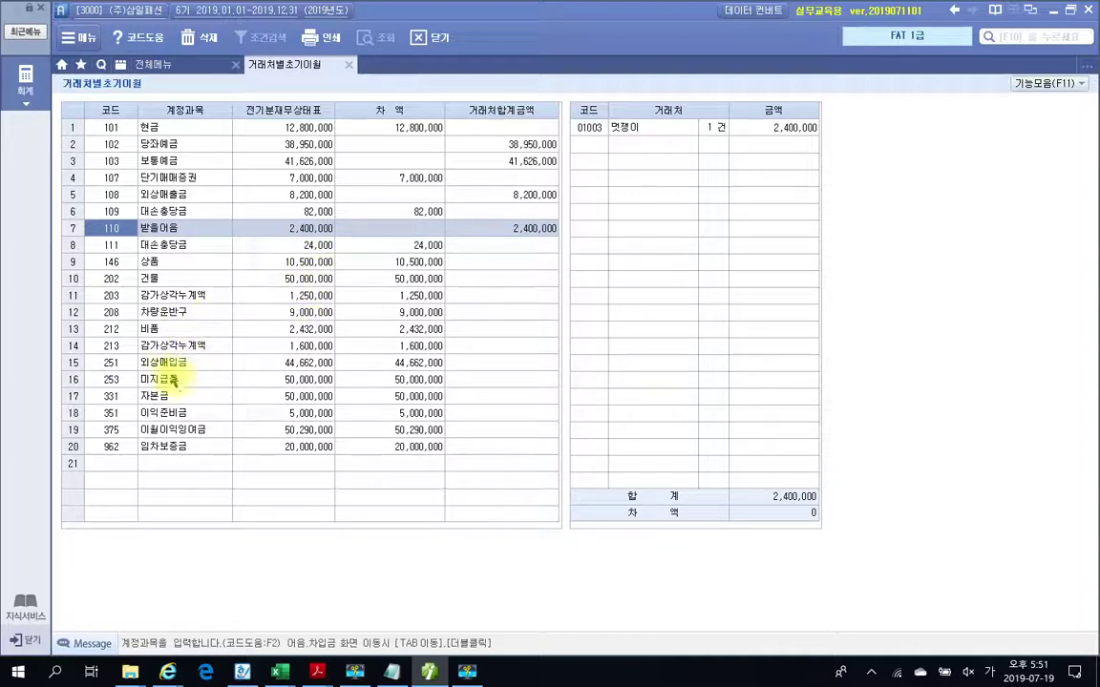
left_click(167, 365)
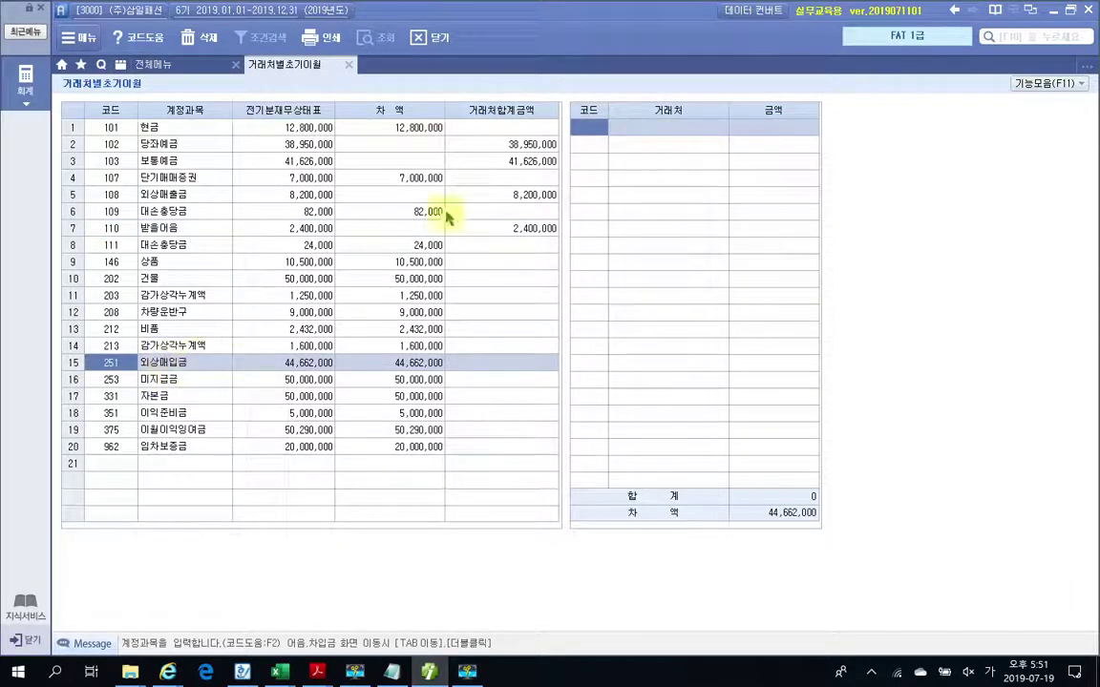
left_click(585, 129)
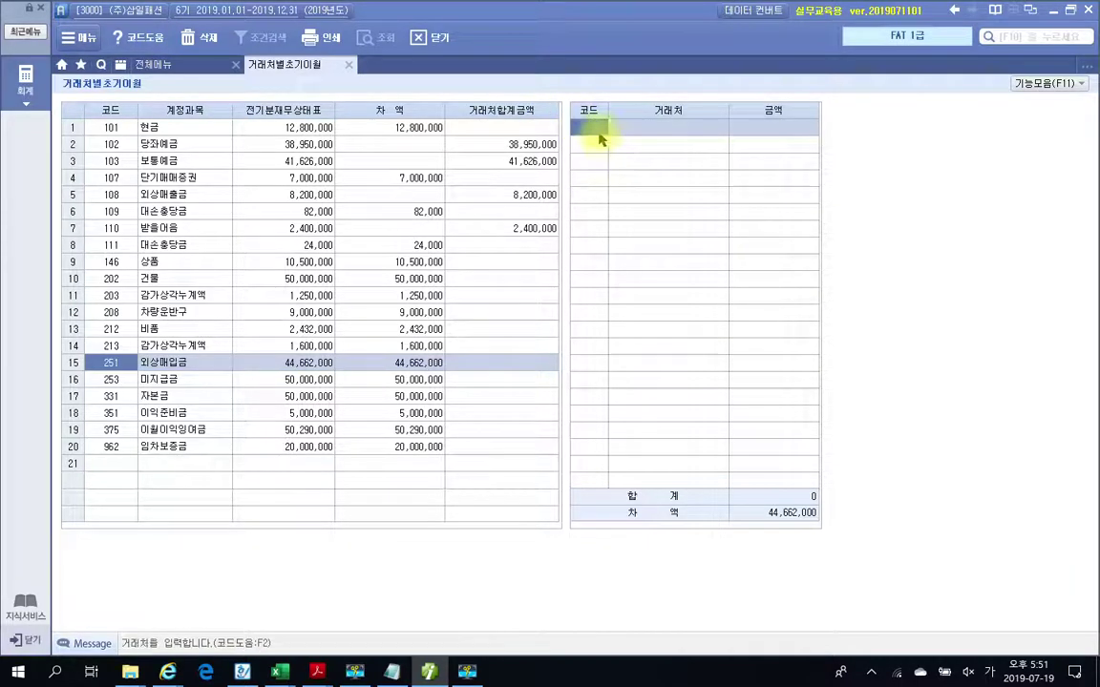
key("F2")
type("멋ㅈ")
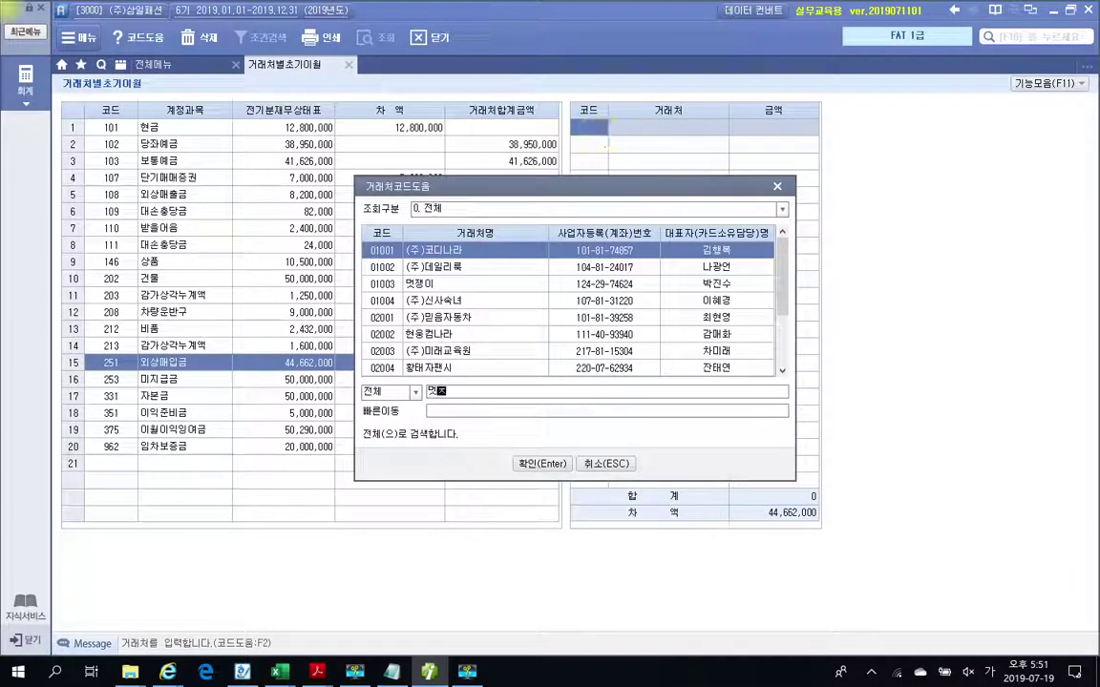
type("이")
key("Return")
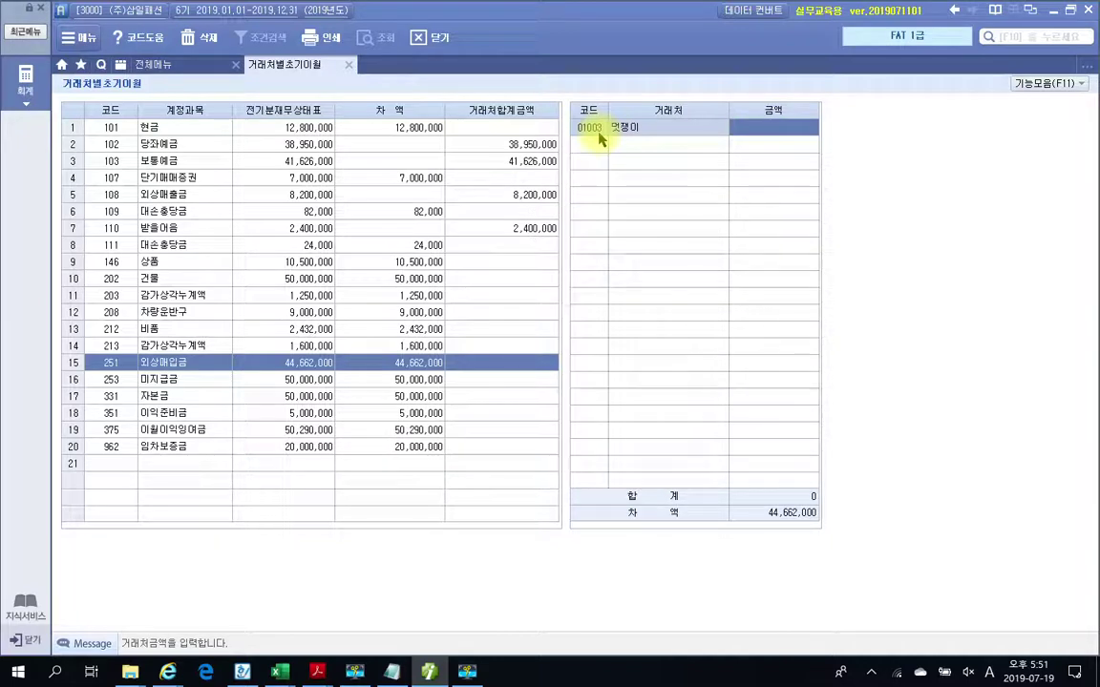
type("4662000")
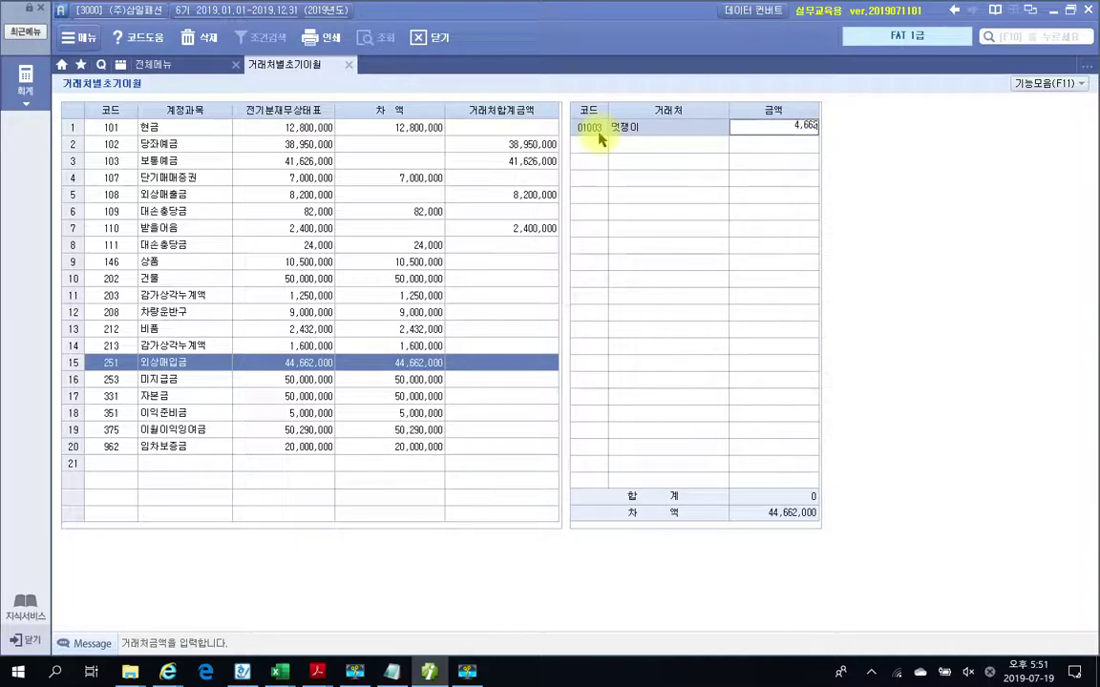
key("Return")
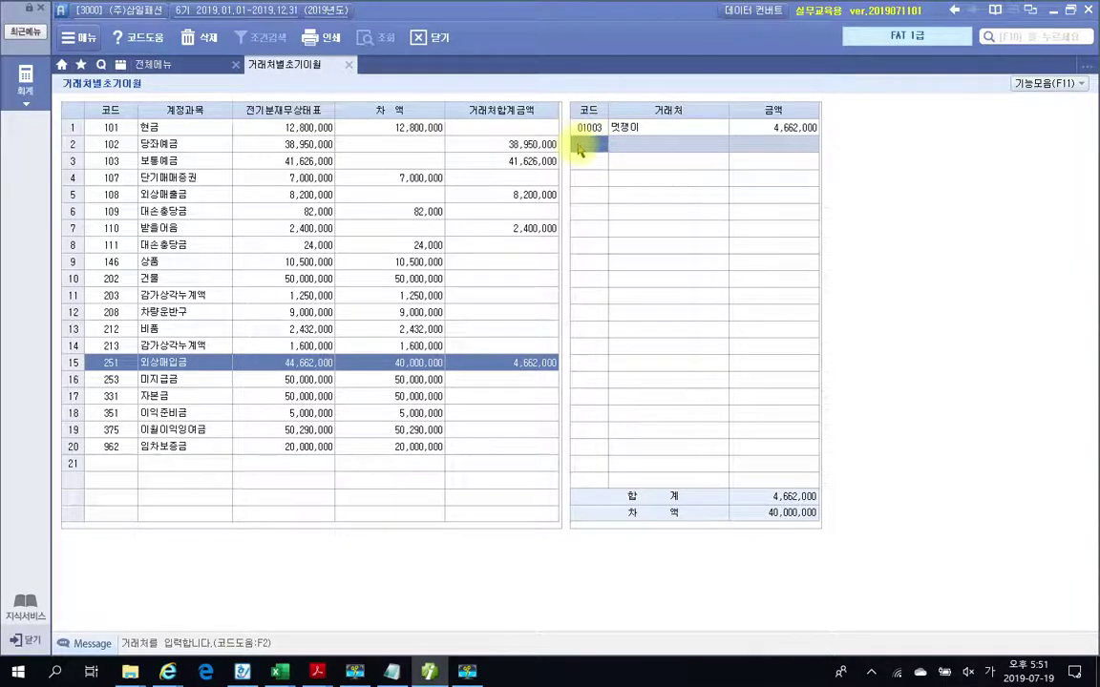
Add (주)신사숙녀 to the 외상매입금 balances with an amount of 40,000,000
double_click(578, 145)
type("ㅅ시")
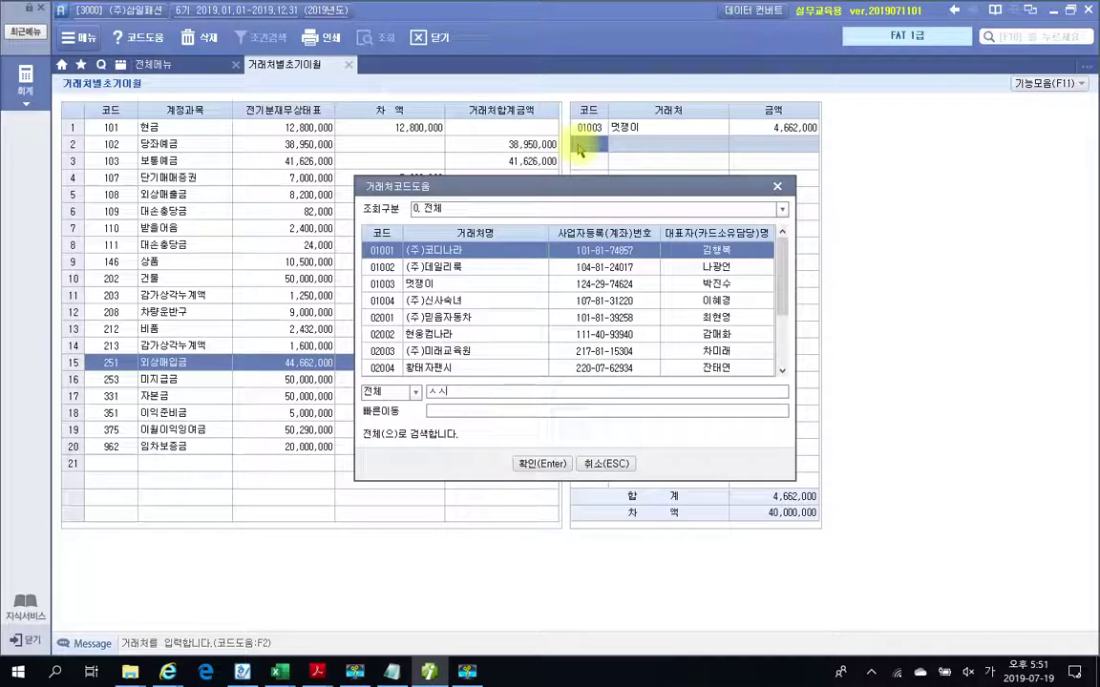
type("ㄴ사")
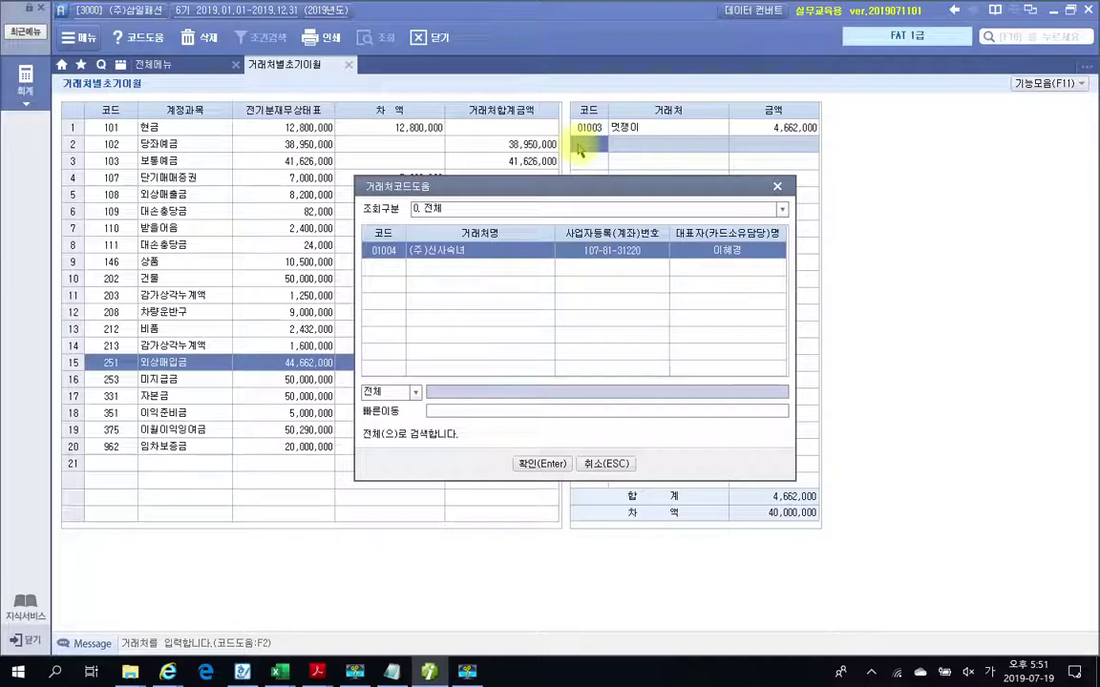
key("Return")
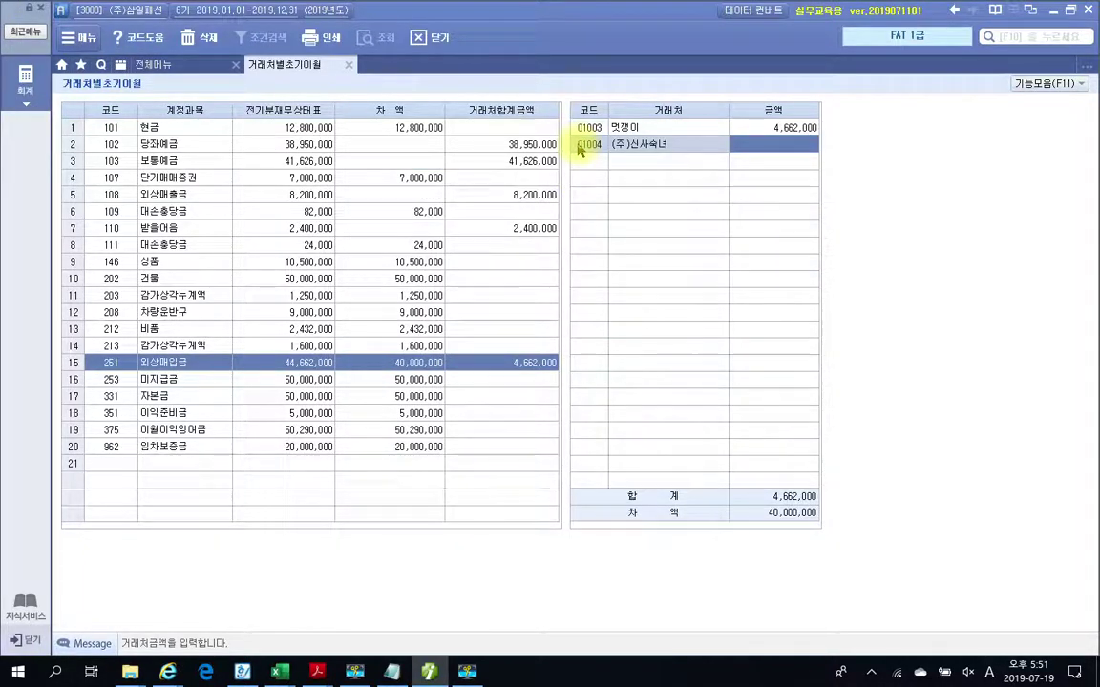
type("40000000")
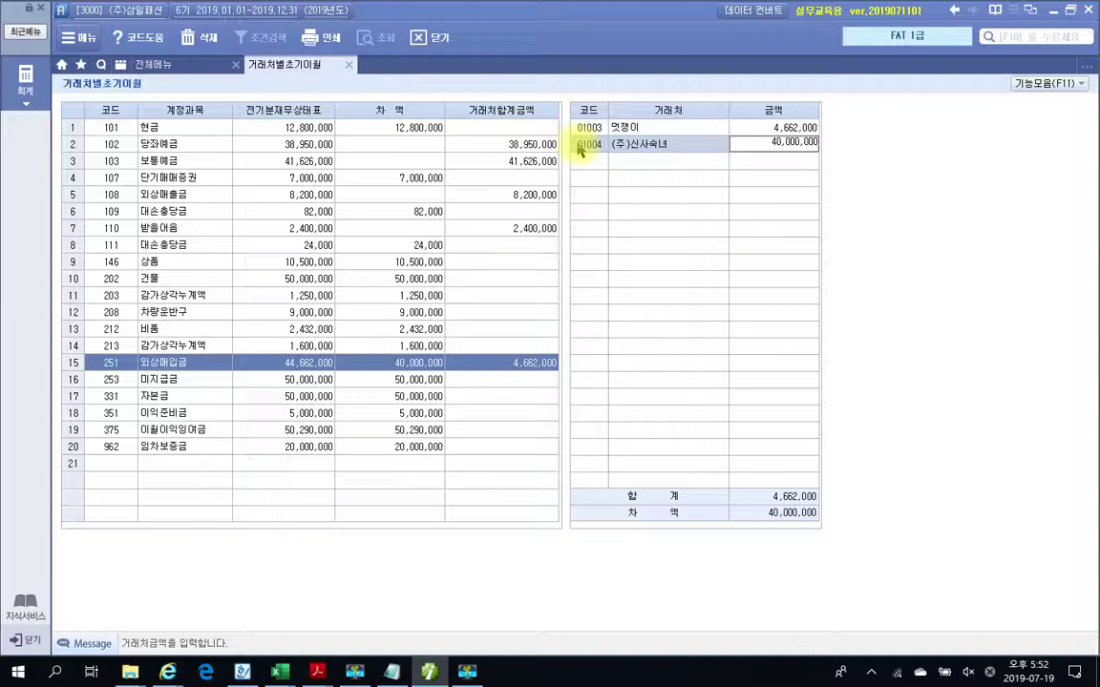
key("Return")
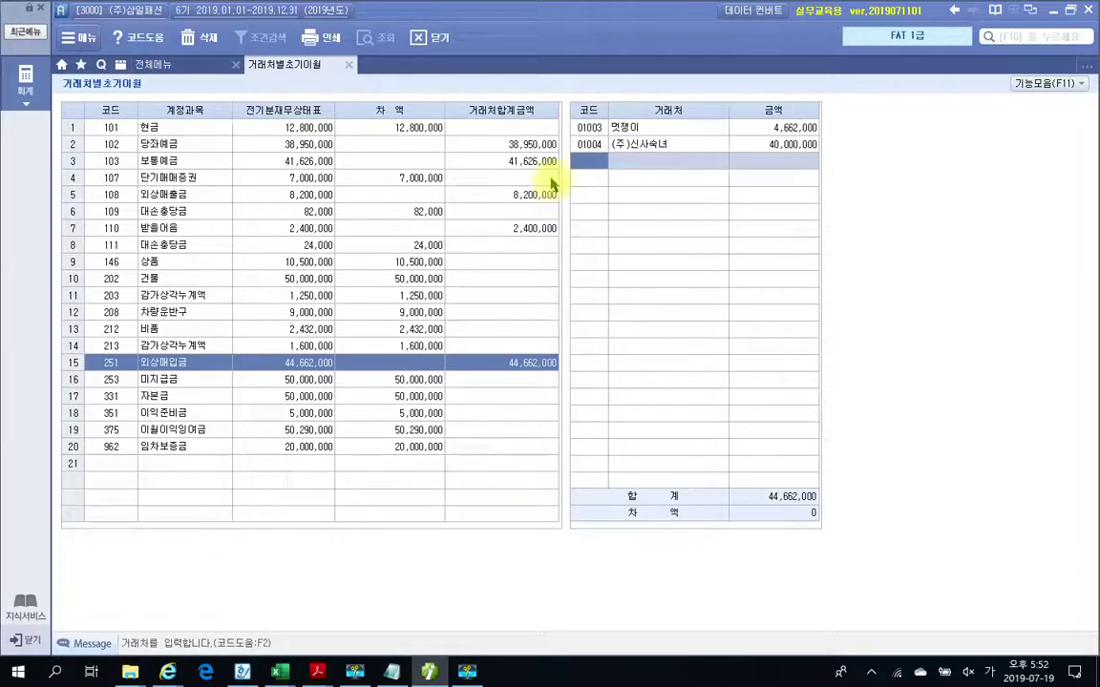
For the 미지급금 account, enter (주)믿음자동차 with an opening balance of 30,000,000
left_click(162, 383)
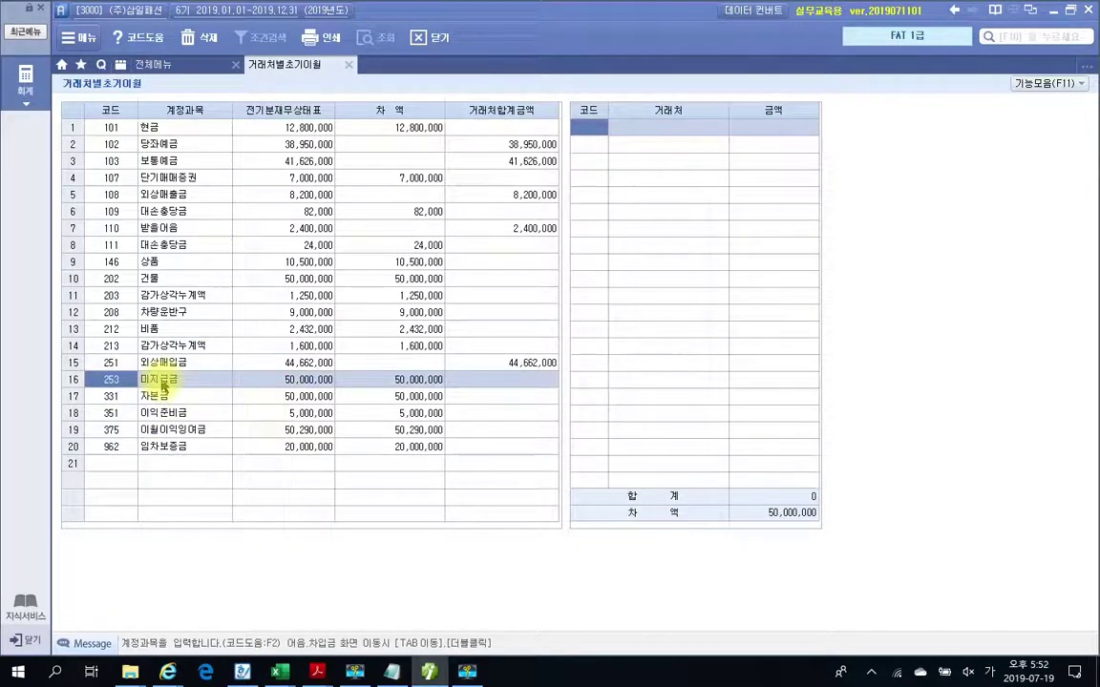
left_click(589, 131)
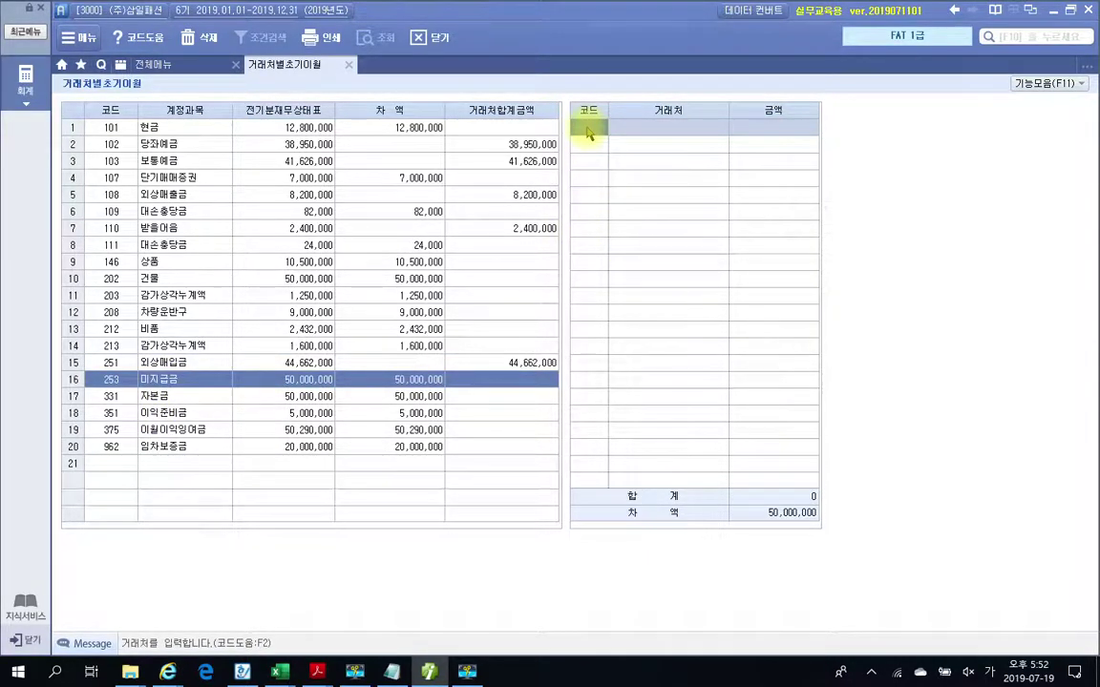
key("F2")
type("믿음")
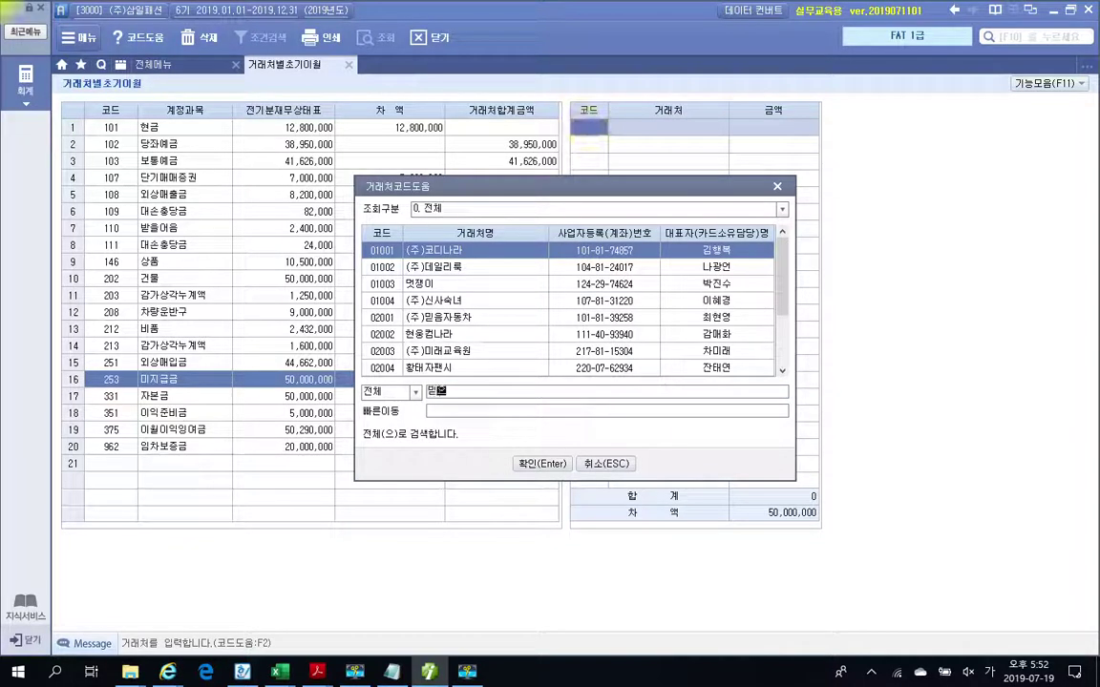
key("Return")
key("Return")
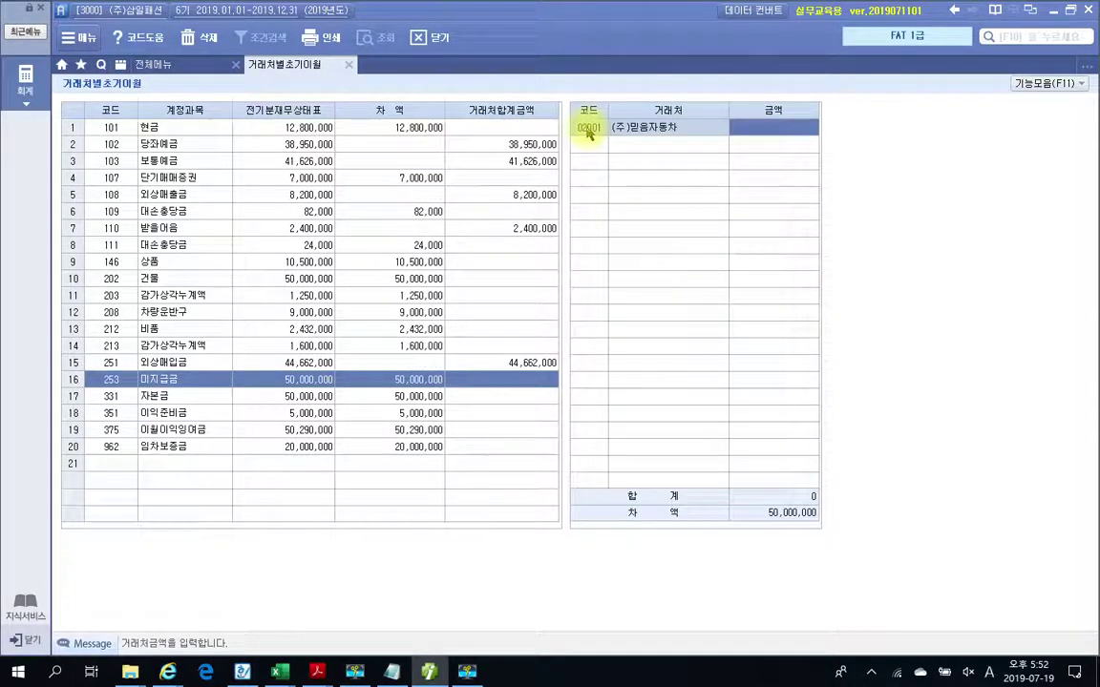
type("30000000")
key("Return")
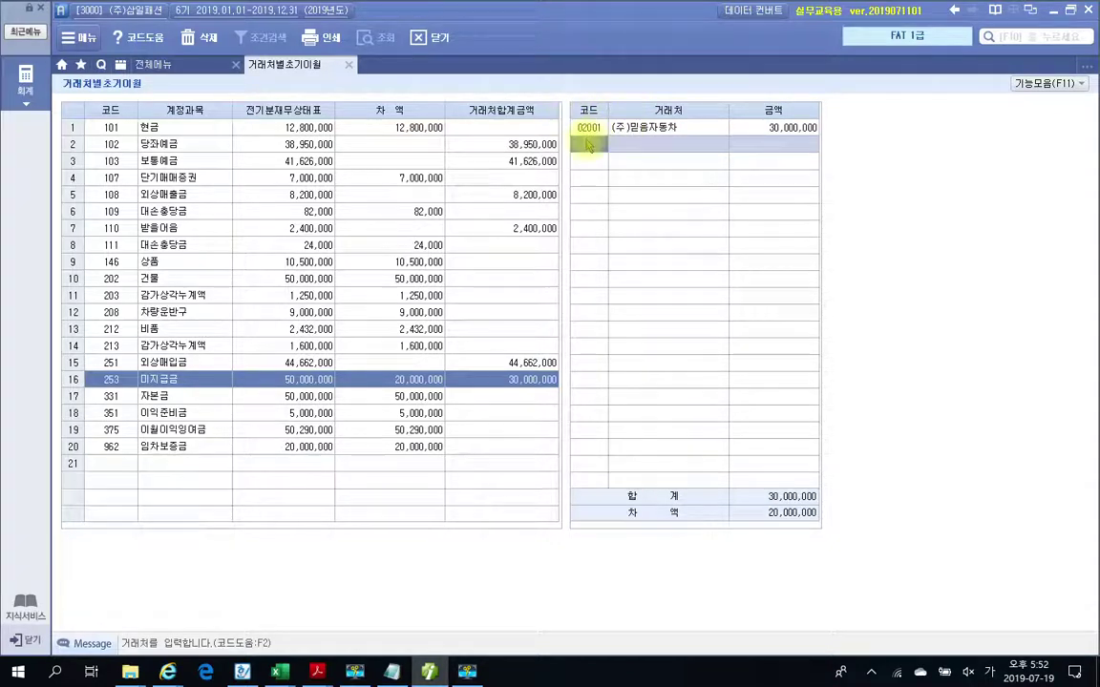
Add 현웅컴나라 to the 미지급금 balances with an amount of 20,000,000
key("F2")
type("현웅")
key("Return")
key("Return")
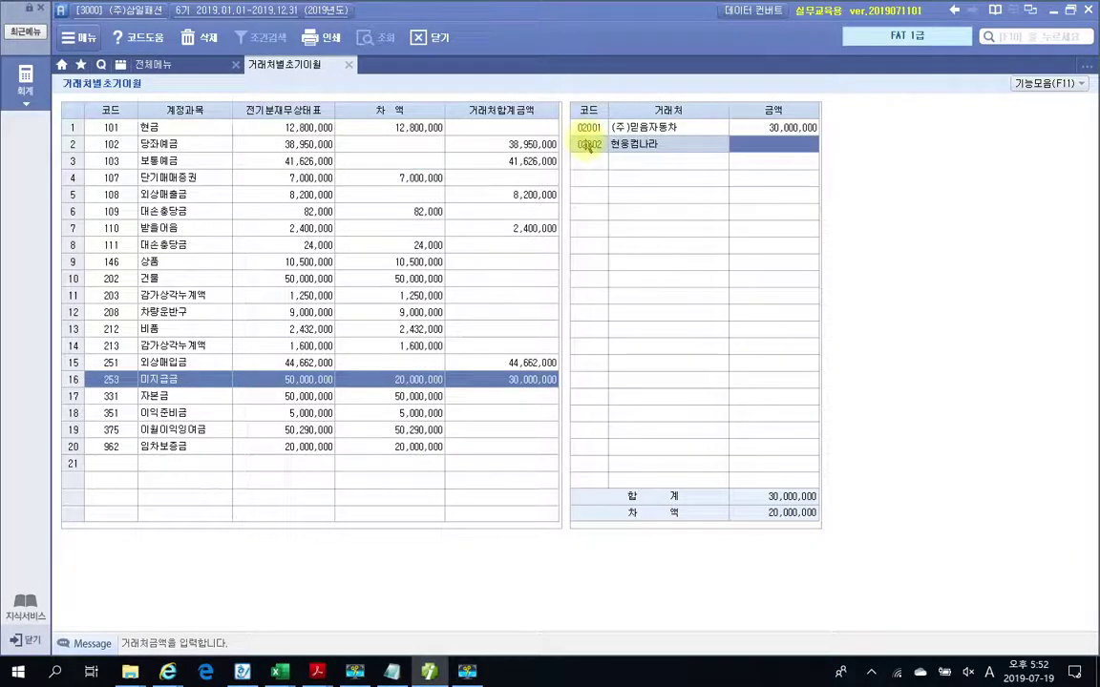
type("20000000")
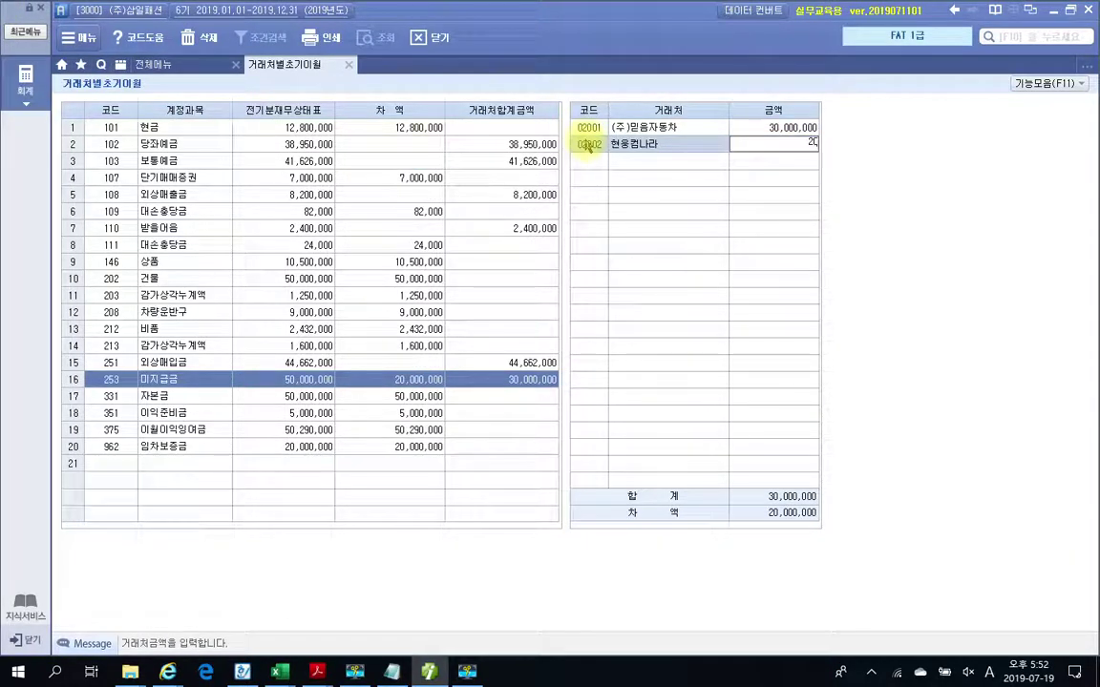
key("Return")
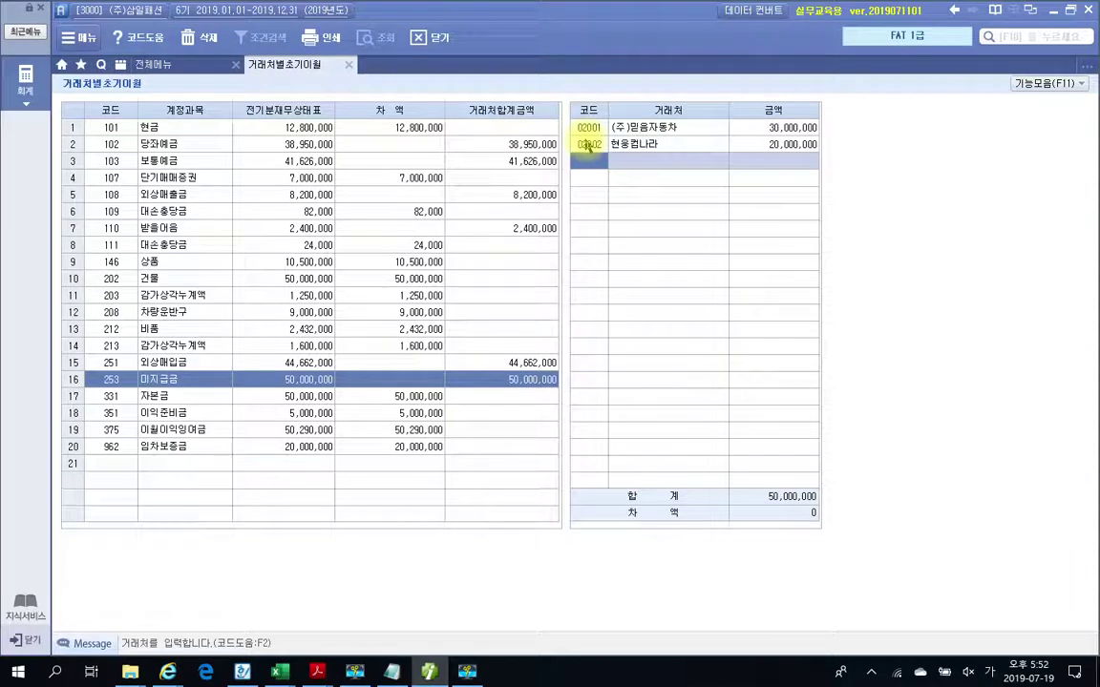
left_click_drag(817, 513, 827, 542)
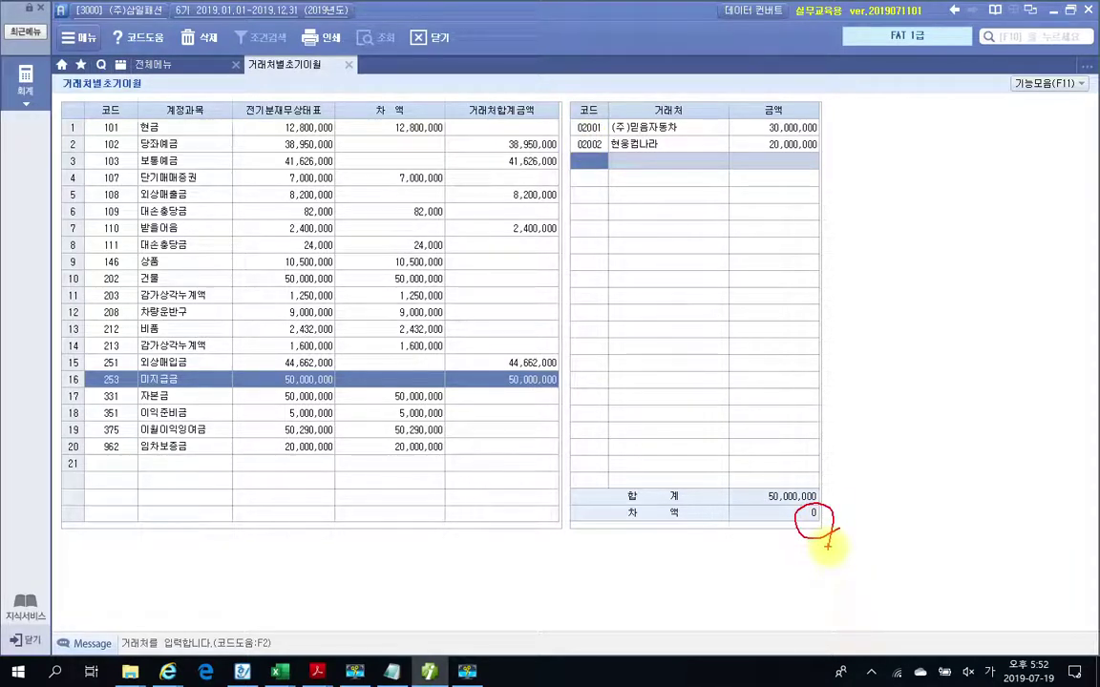
key("Escape")
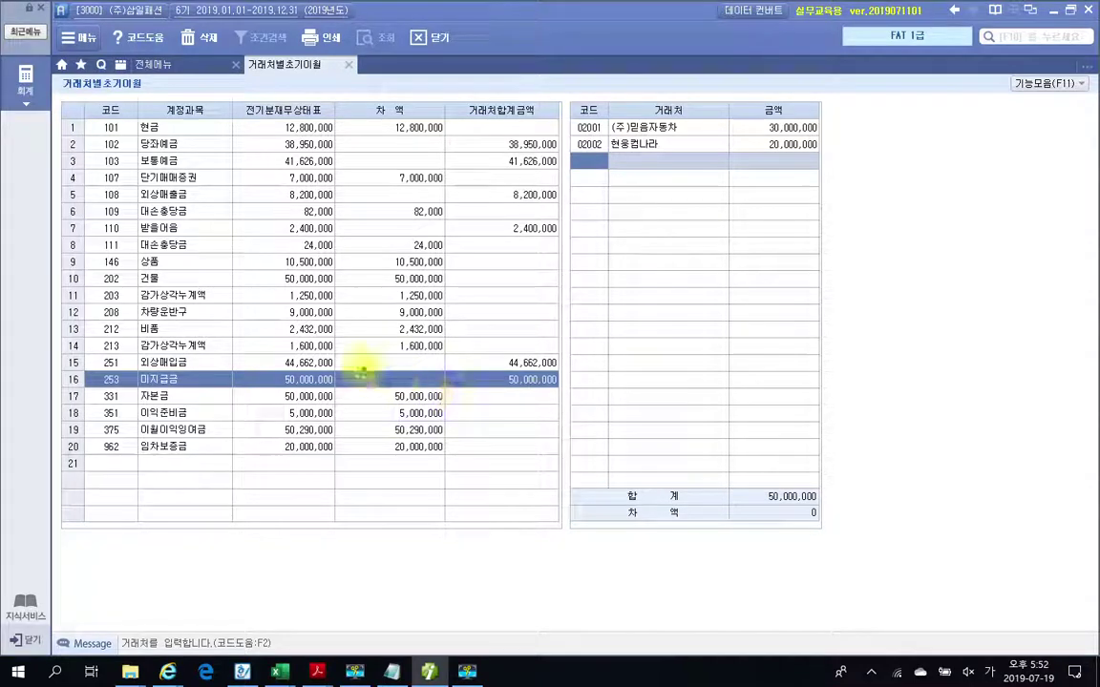
Switch to 03 3부1장.pdf in Acrobat Reader and review the completed 거래처별 초기이월 screens for each account
mouse_move(323, 679)
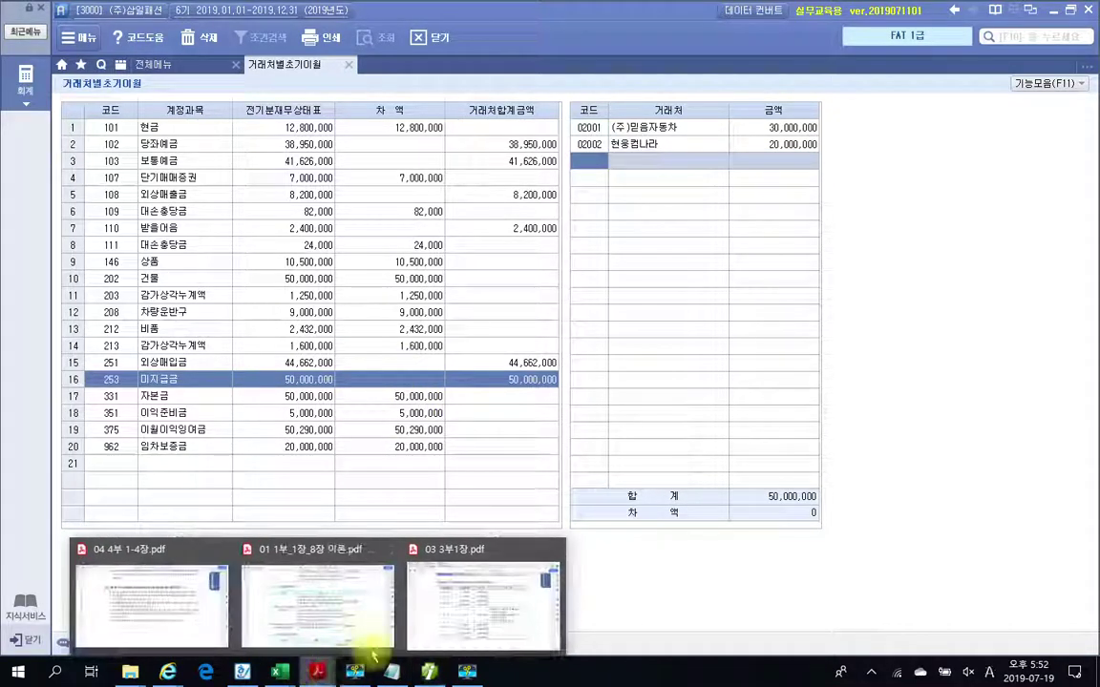
left_click(478, 610)
scroll(581, 432, "down", 2)
scroll(581, 432, "down", 10)
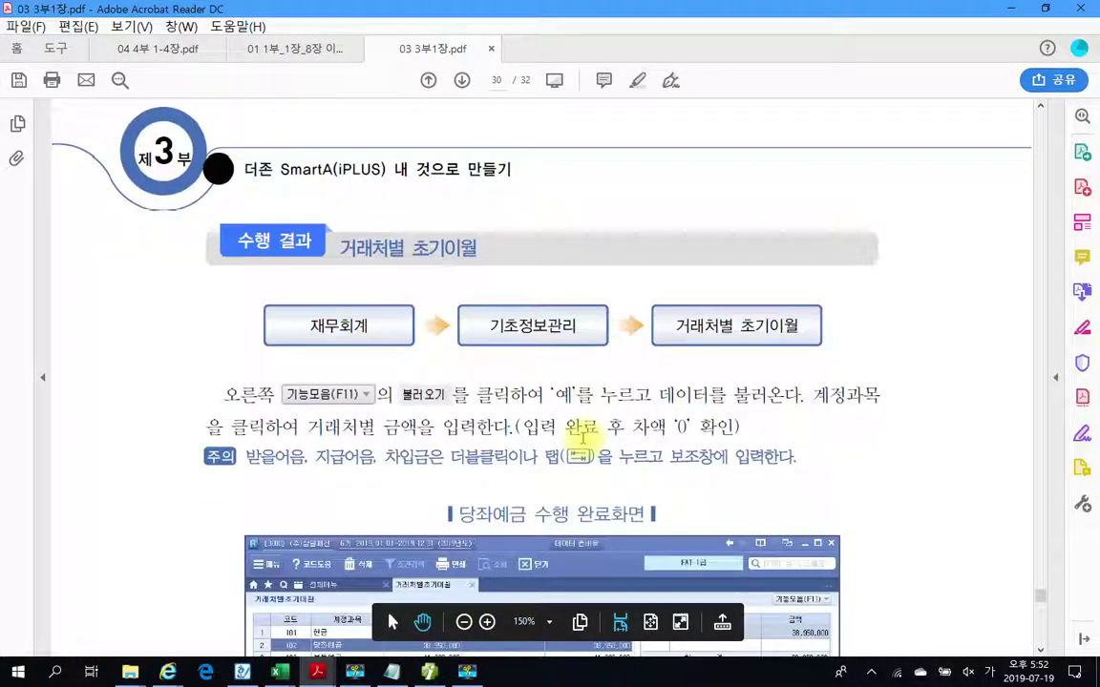
scroll(442, 405, "down", 5)
scroll(442, 404, "down", 10)
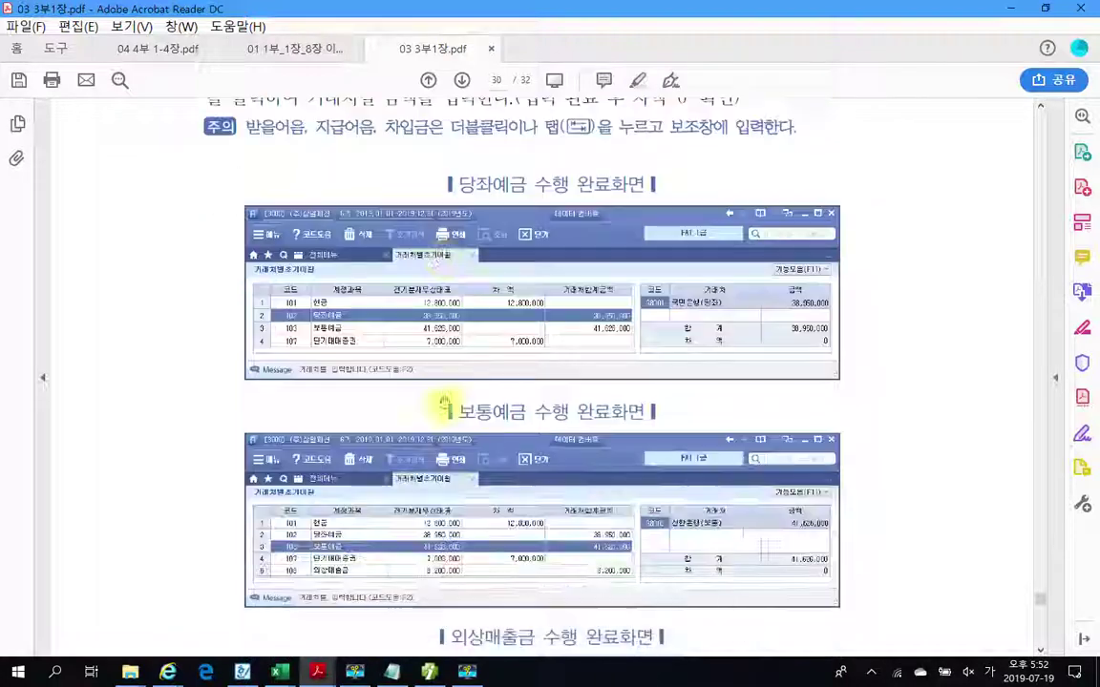
scroll(444, 405, "down", 15)
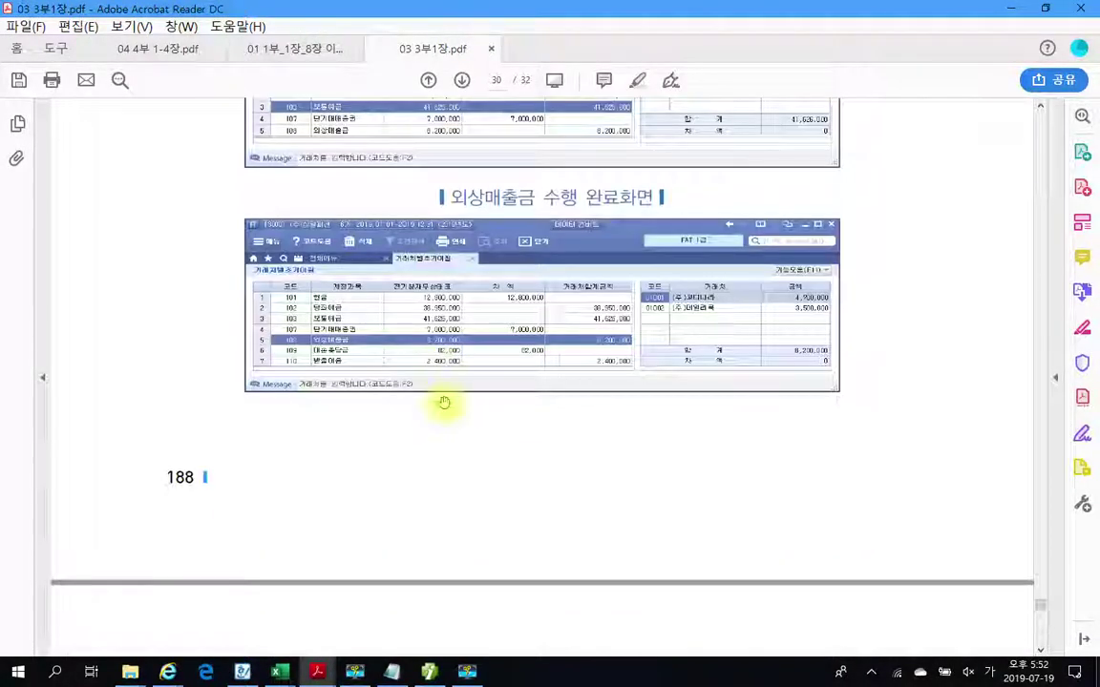
scroll(444, 402, "down", 17)
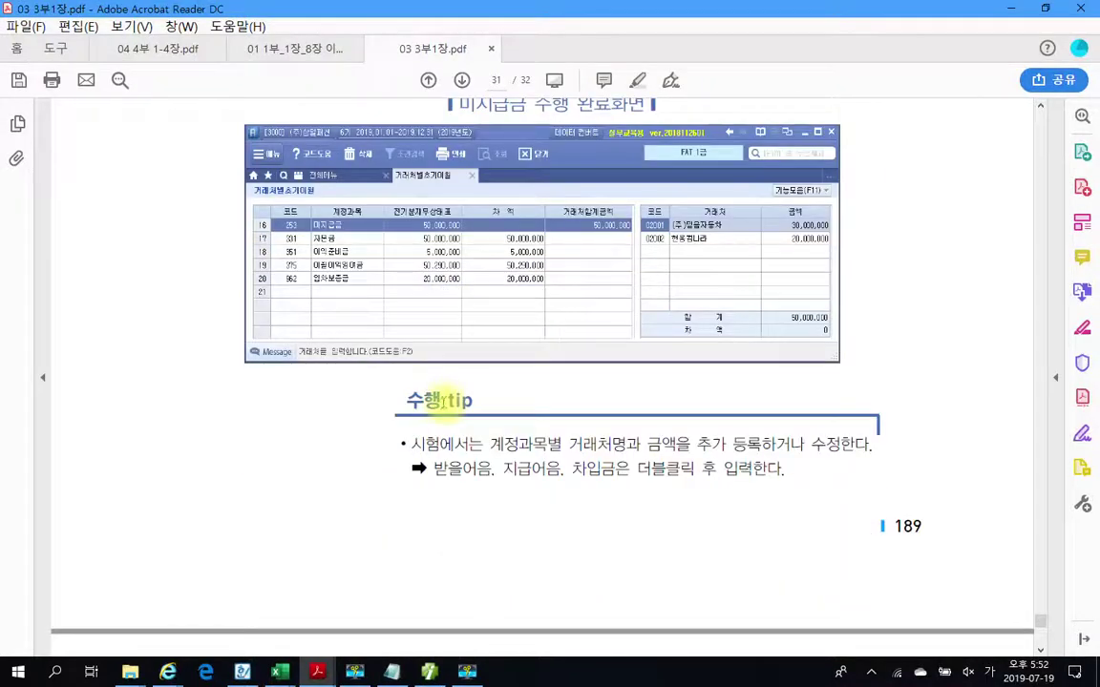
Read the 수행 tip on textbook page 189 about entering 거래처 balances and notes in the exam
scroll(441, 405, "down", 1)
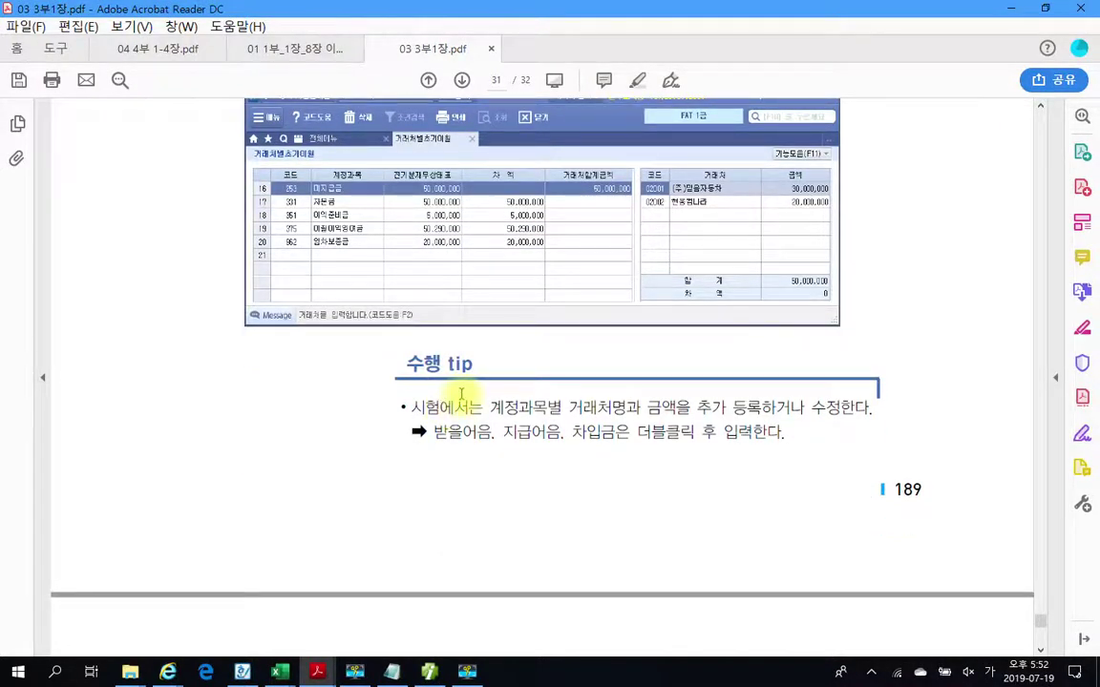
left_click_drag(381, 383, 431, 414)
left_click_drag(544, 444, 892, 461)
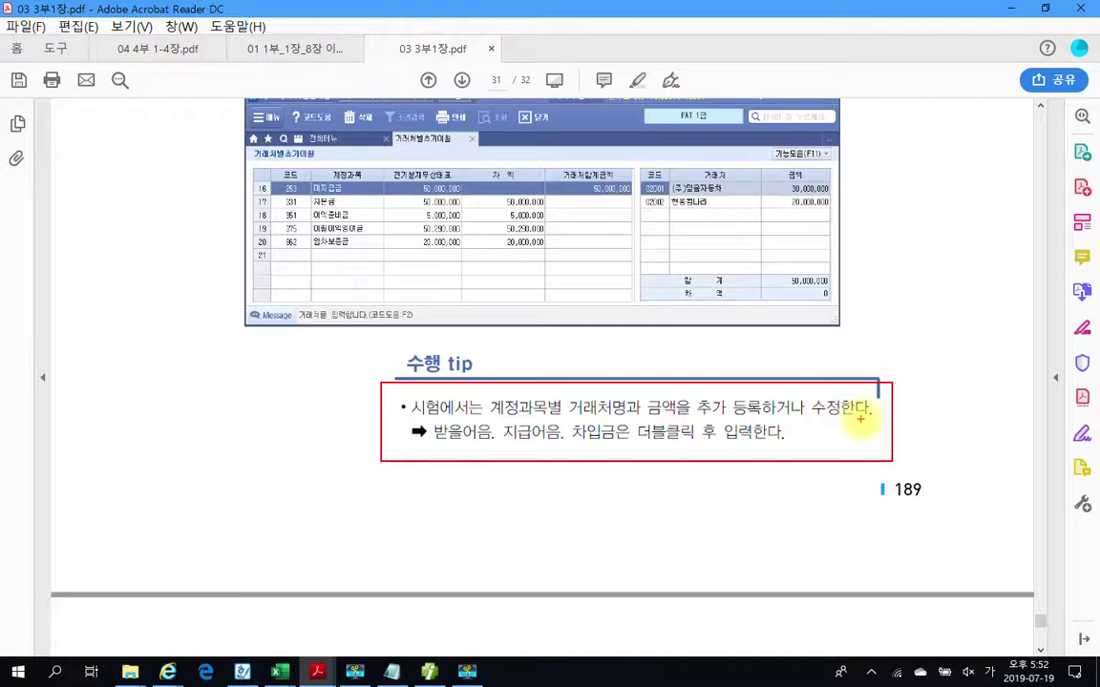
left_click_drag(434, 441, 628, 442)
mouse_move(700, 446)
left_mouse_down()
mouse_move(637, 447)
mouse_move(630, 426)
mouse_move(764, 422)
mouse_move(668, 441)
left_mouse_up()
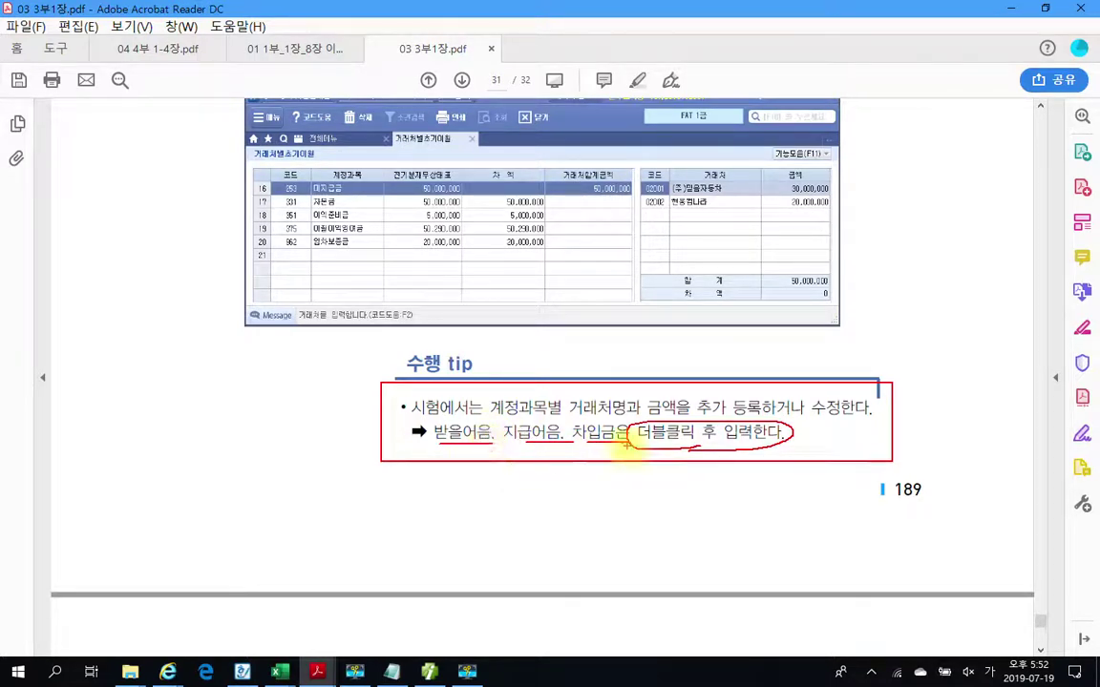
left_click_drag(464, 419, 562, 418)
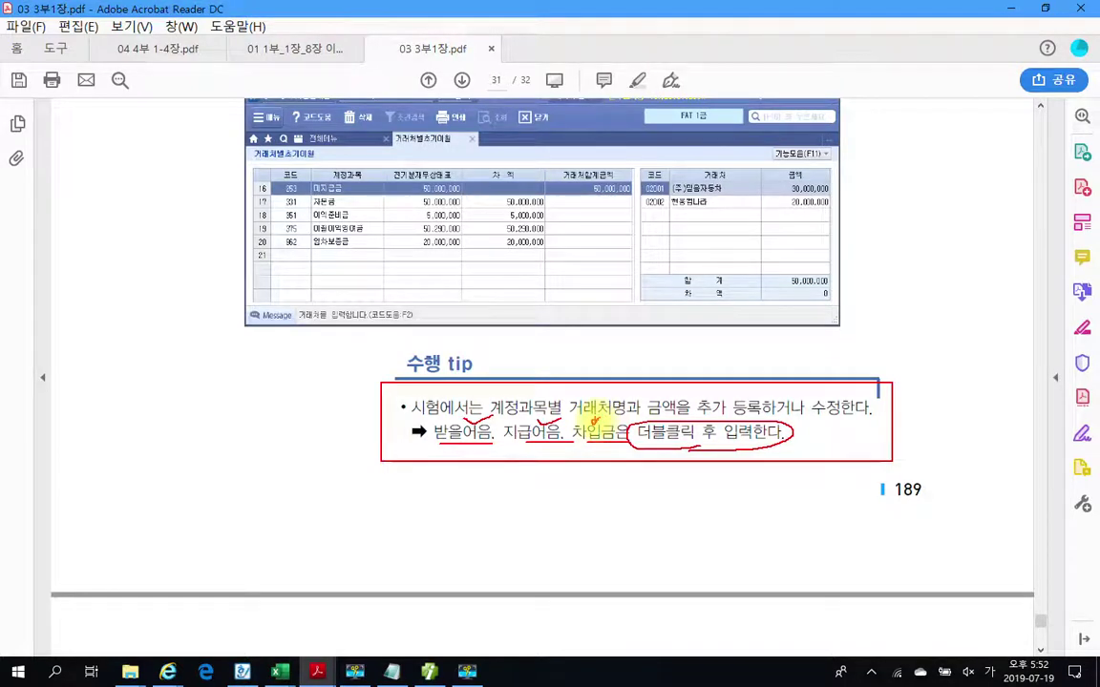
scroll(570, 496, "down", 6)
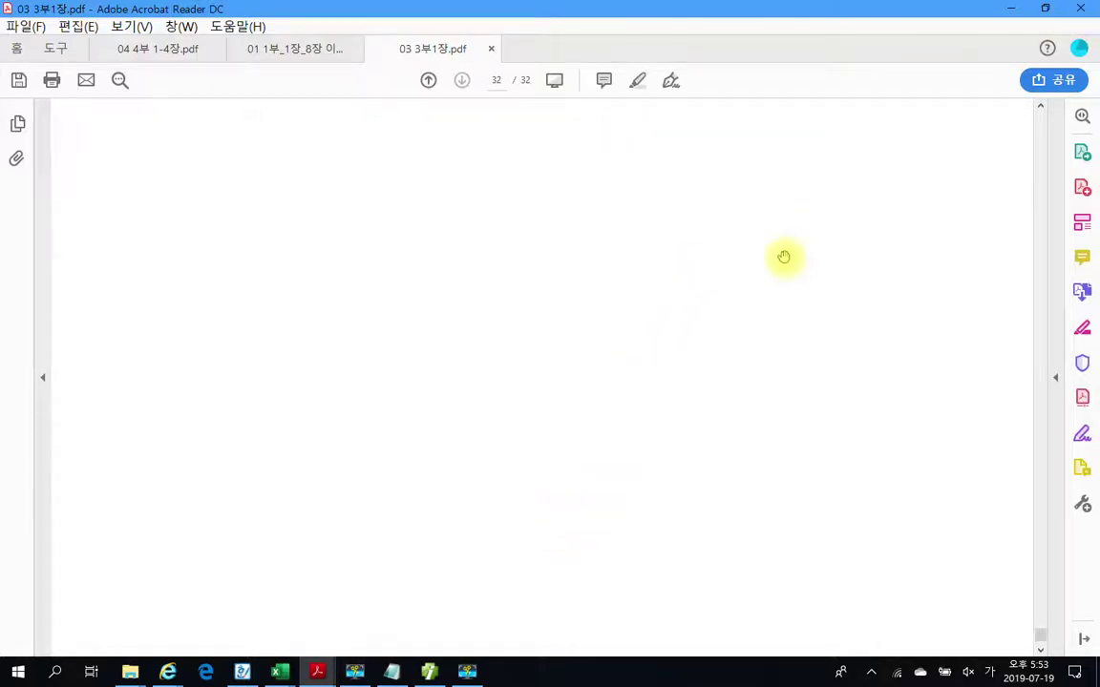
Switch back to the Smart A accounting program and close the 거래처별초기이월 screen
left_click(429, 672)
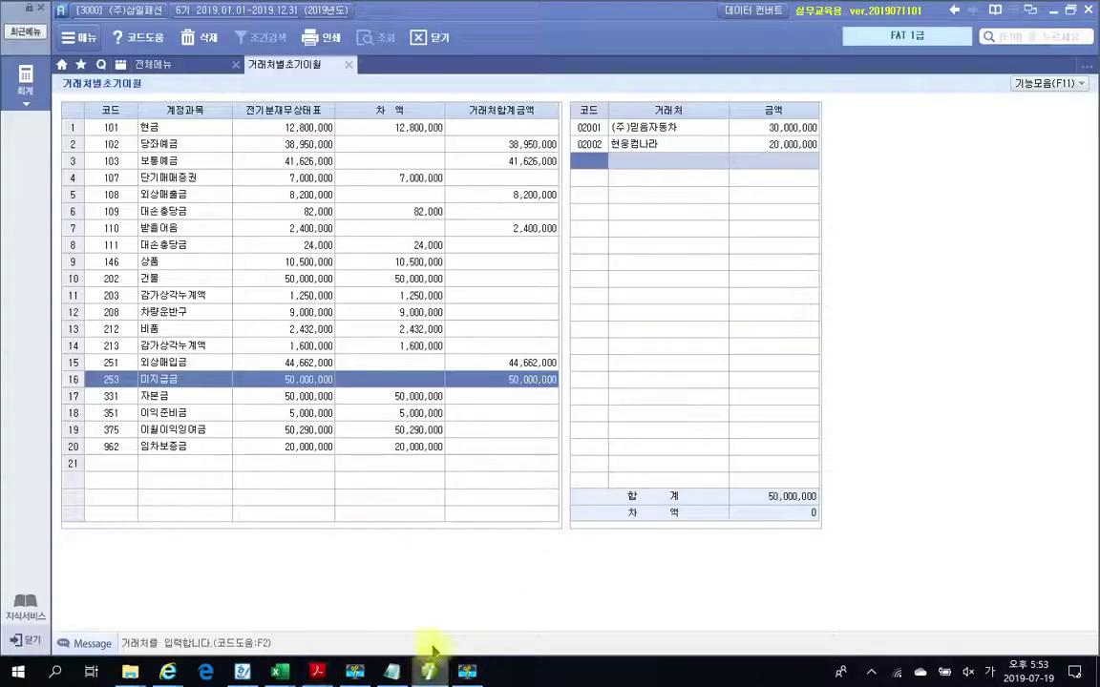
left_click(347, 65)
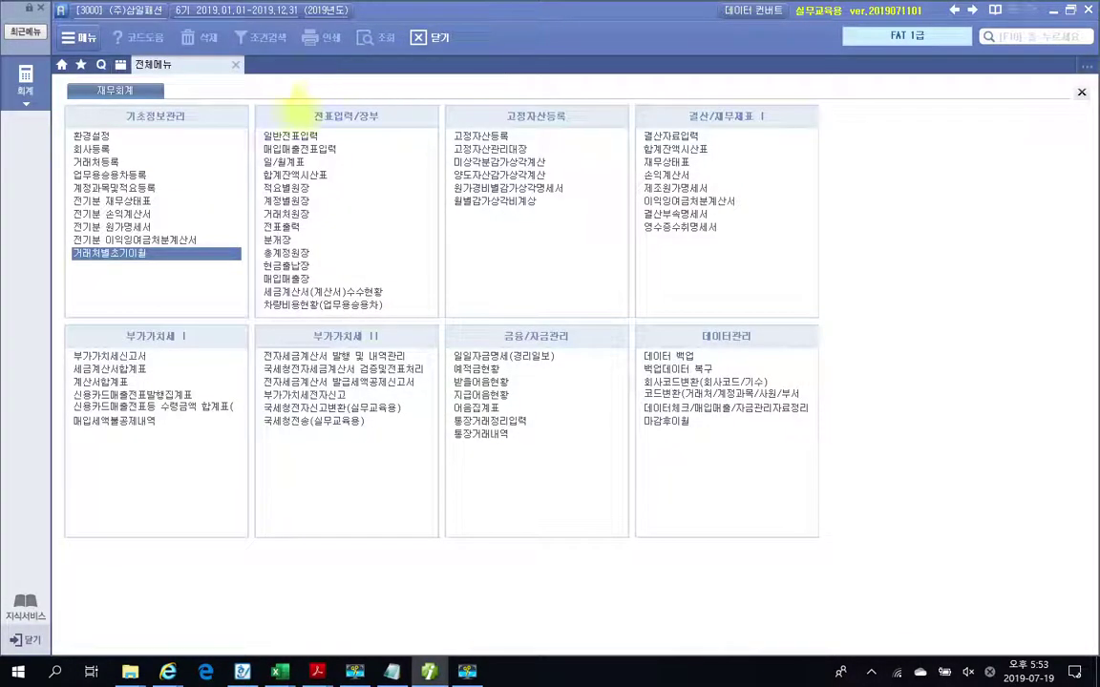
left_click_drag(250, 127, 346, 159)
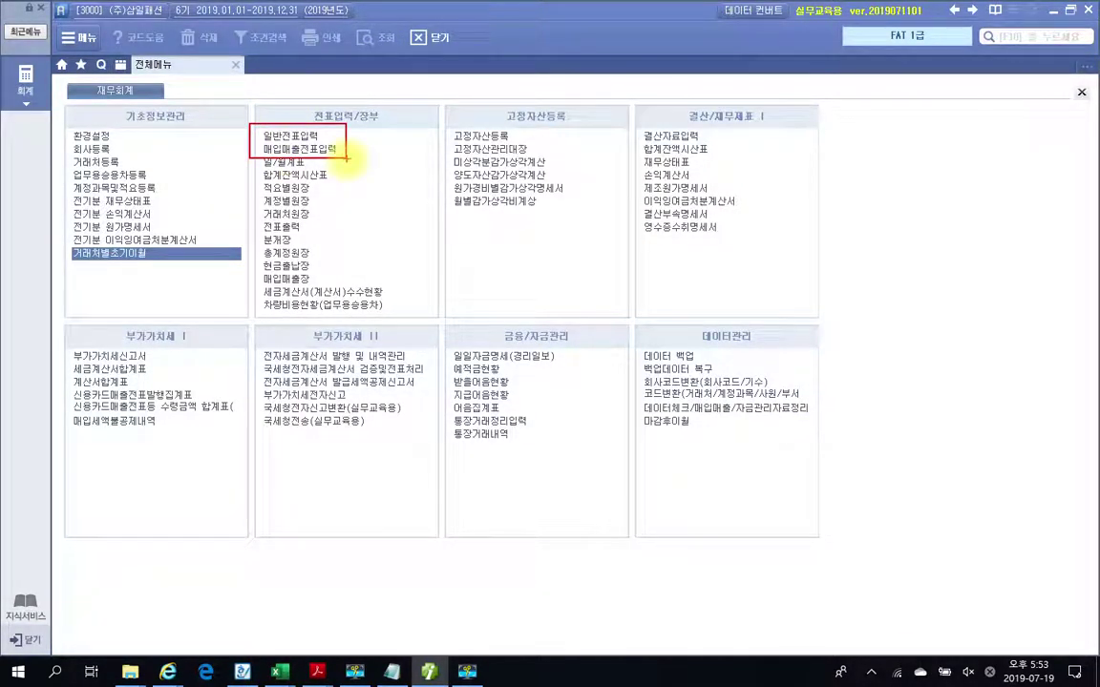
mouse_move(349, 147)
left_mouse_down()
mouse_move(246, 143)
mouse_move(347, 187)
left_mouse_up()
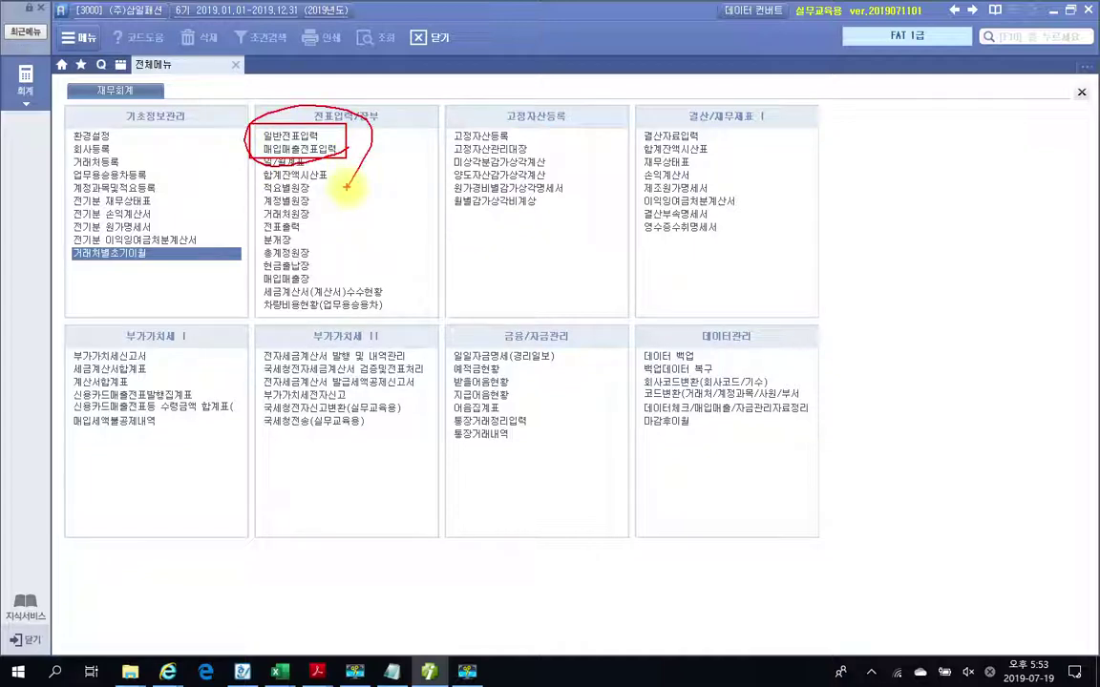
key("Escape")
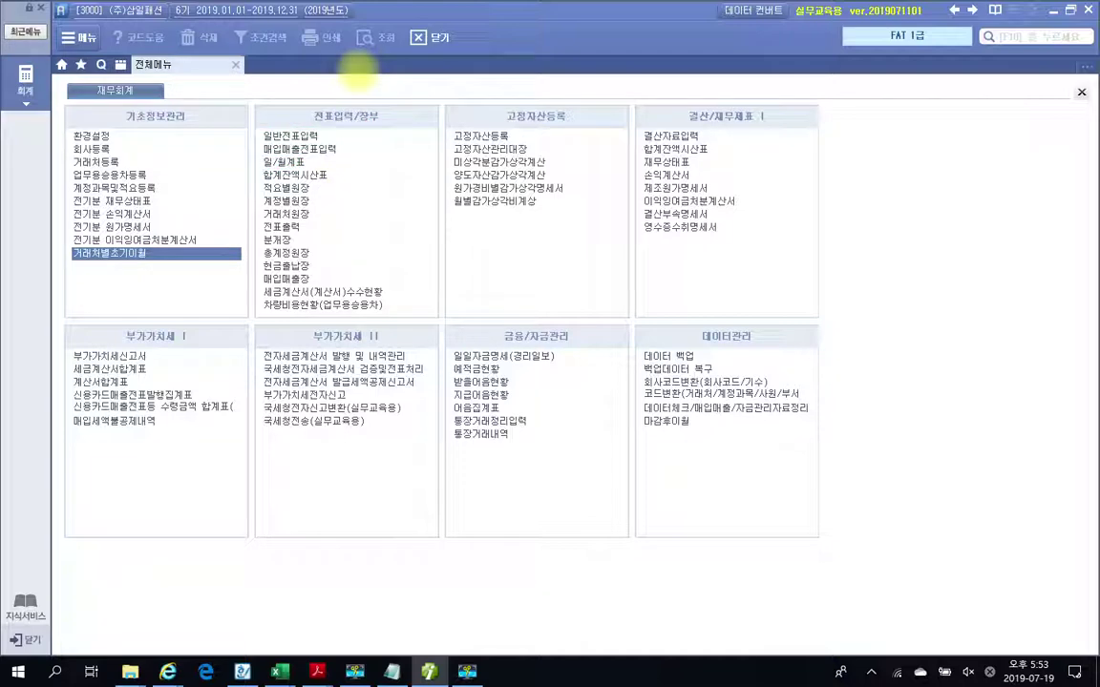